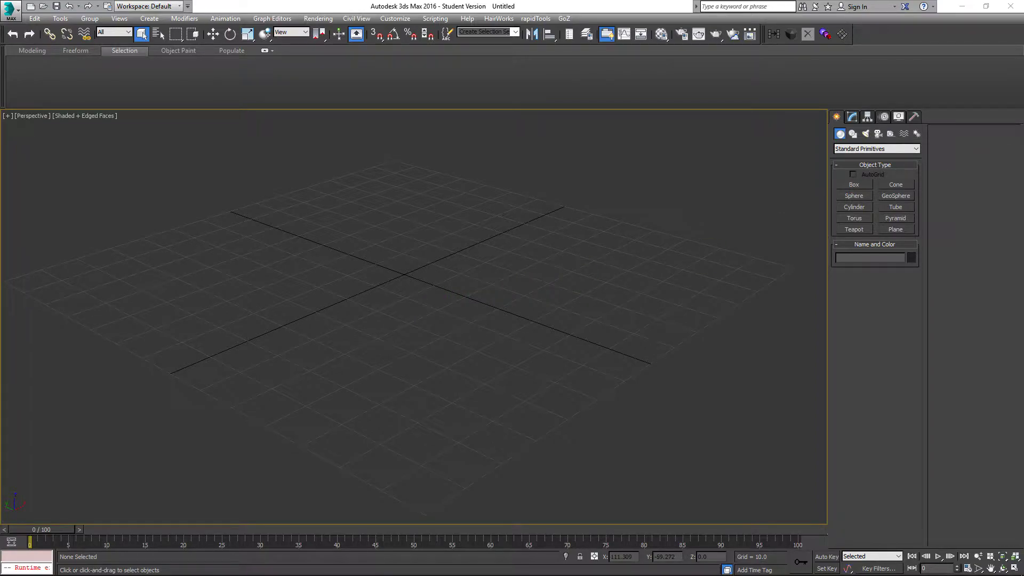
Step: Bring up the reference image Axe.jpg and examine the axe's blades, spiked cap, riveted collars, face emblems, handle and ring up close
{"action": "left_click_drag", "start_coordinate": [1023, 266], "coordinate": [13, 299]}
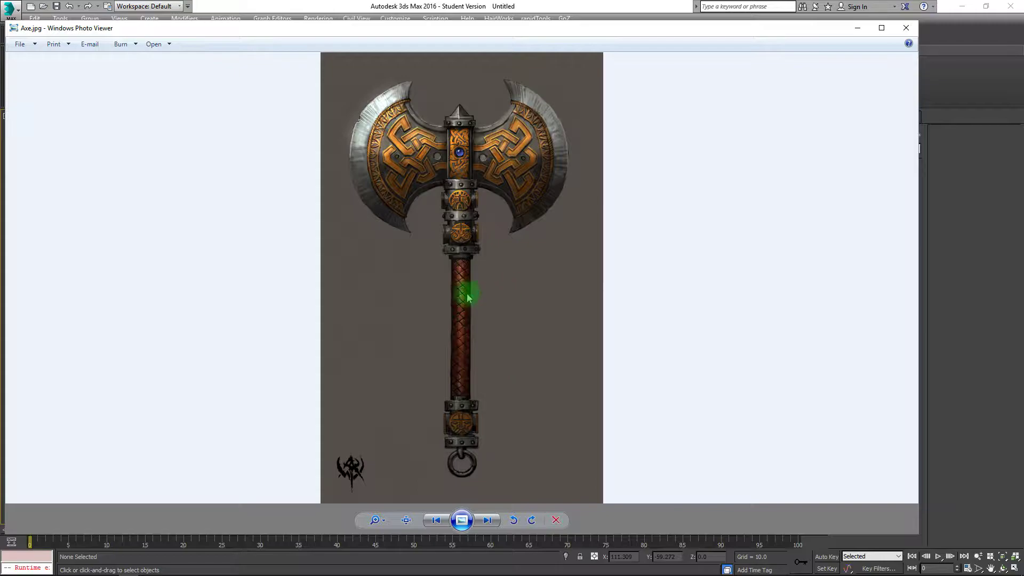
{"action": "scroll", "coordinate": [468, 407], "scroll_direction": "up", "scroll_amount": 6}
{"action": "left_click_drag", "start_coordinate": [531, 207], "coordinate": [494, 2]}
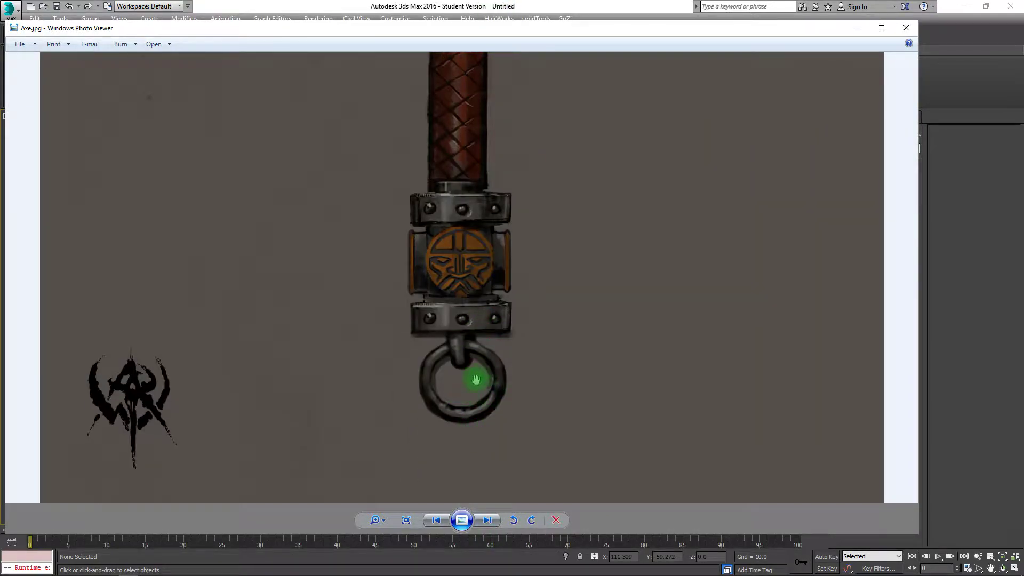
{"action": "left_click_drag", "start_coordinate": [492, 192], "coordinate": [464, 507]}
{"action": "left_click_drag", "start_coordinate": [421, 171], "coordinate": [427, 444]}
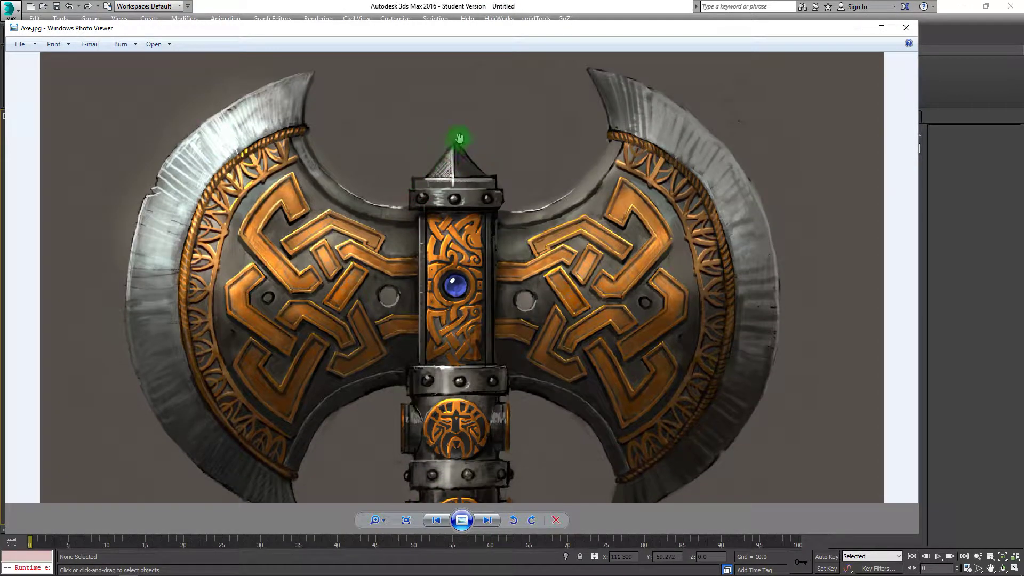
{"action": "scroll", "coordinate": [411, 216], "scroll_direction": "down", "scroll_amount": 4}
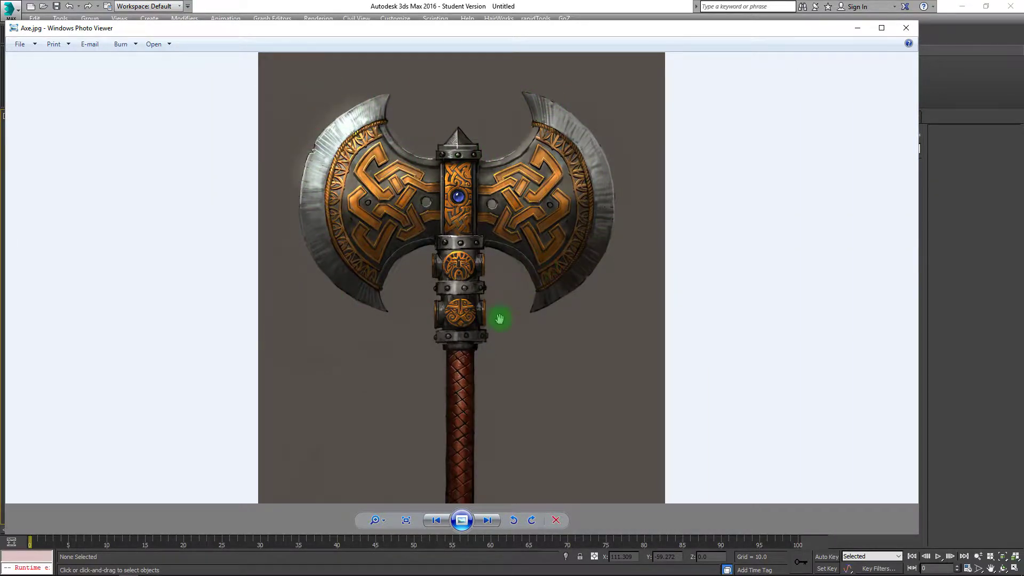
{"action": "scroll", "coordinate": [500, 319], "scroll_direction": "up", "scroll_amount": 5}
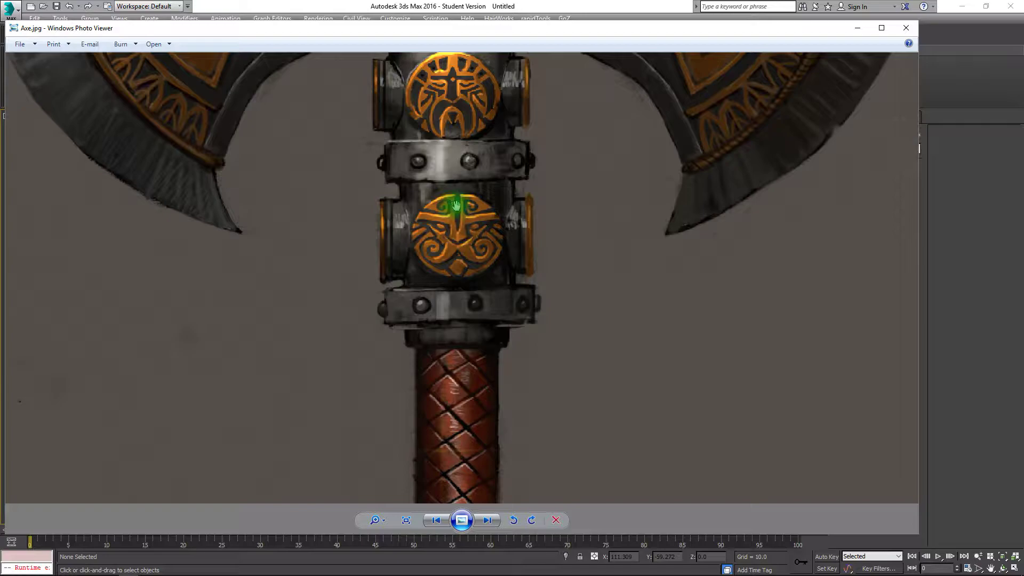
{"action": "left_click_drag", "start_coordinate": [475, 132], "coordinate": [482, 270]}
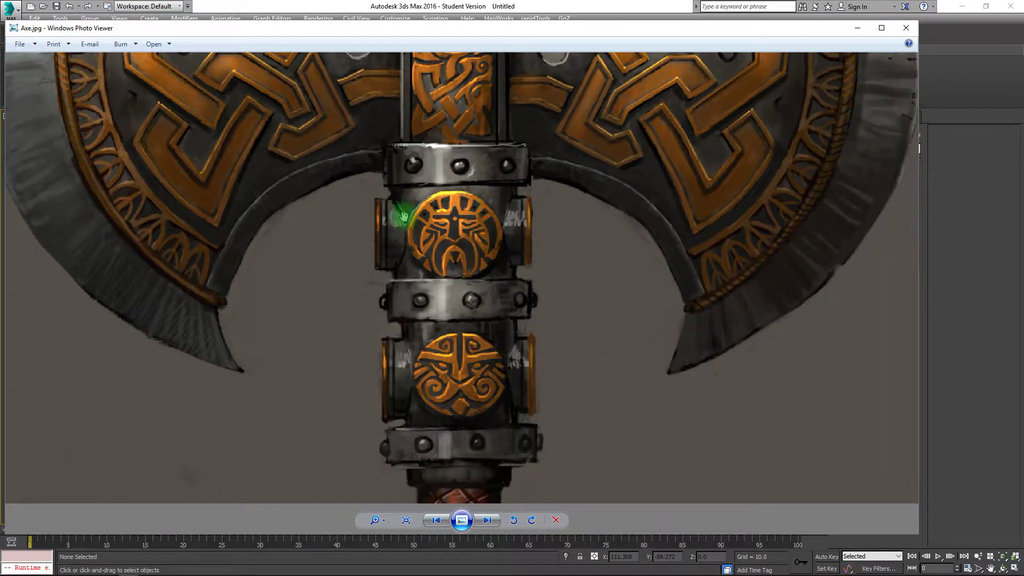
{"action": "left_click_drag", "start_coordinate": [437, 155], "coordinate": [437, 390]}
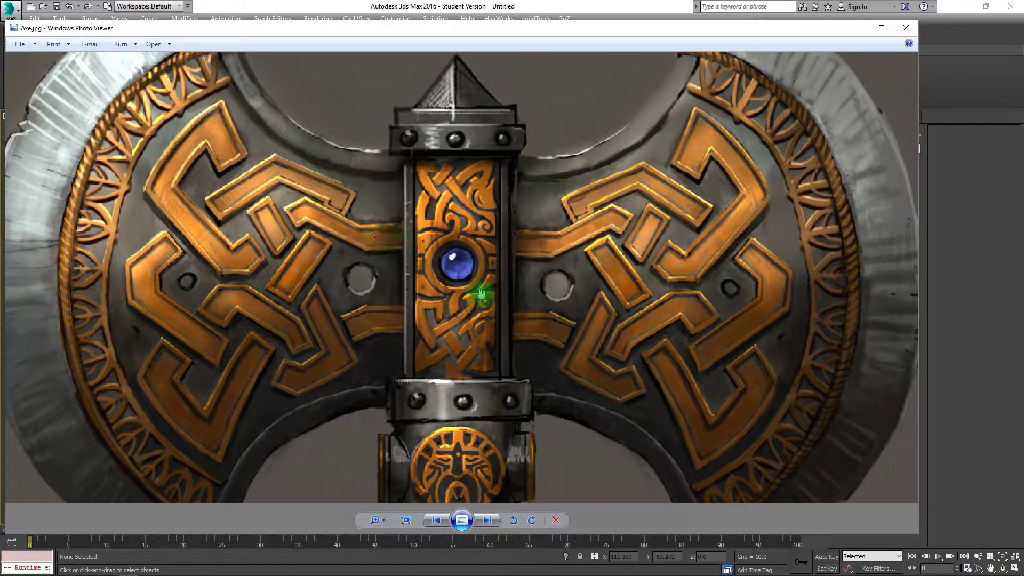
{"action": "scroll", "coordinate": [487, 286], "scroll_direction": "down", "scroll_amount": 1}
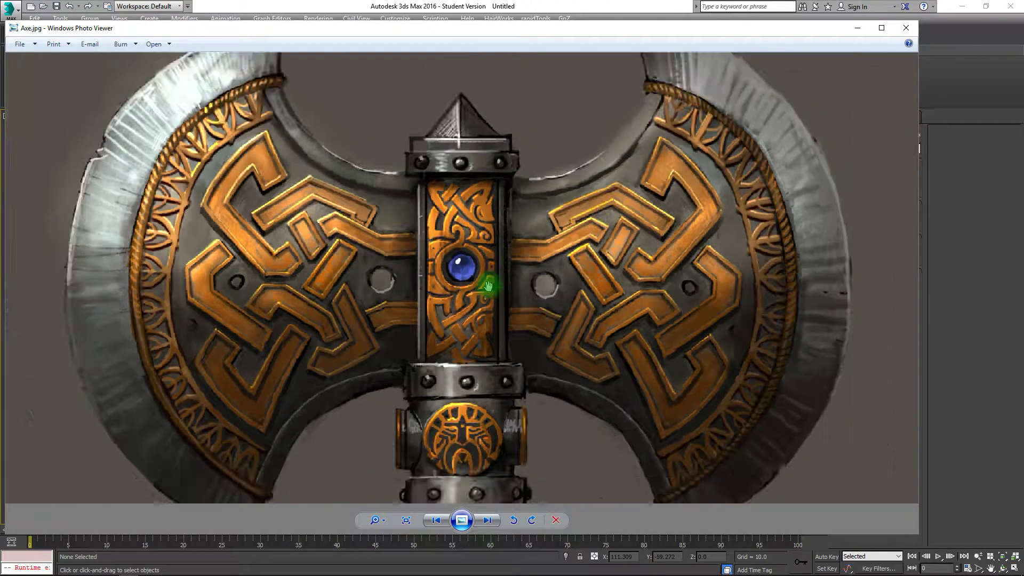
{"action": "scroll", "coordinate": [487, 287], "scroll_direction": "down", "scroll_amount": 3}
{"action": "scroll", "coordinate": [366, 267], "scroll_direction": "up", "scroll_amount": 3}
{"action": "left_click_drag", "start_coordinate": [366, 267], "coordinate": [431, 217]}
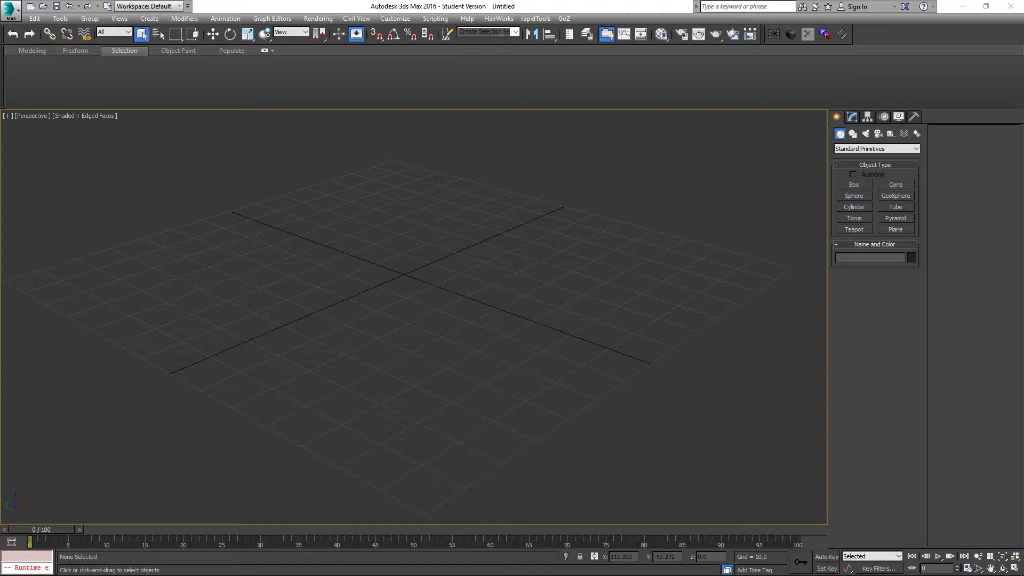
Step: Draw a plane about 195 long and 151 wide in the Front view
{"action": "key", "text": "f"}
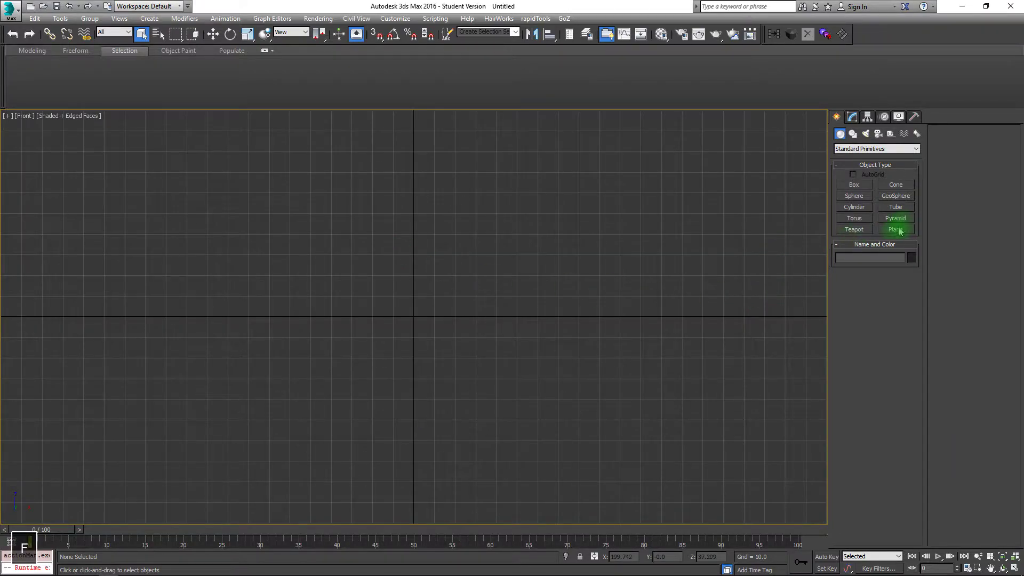
{"action": "left_click", "coordinate": [898, 230]}
{"action": "left_click_drag", "start_coordinate": [276, 147], "coordinate": [588, 525]}
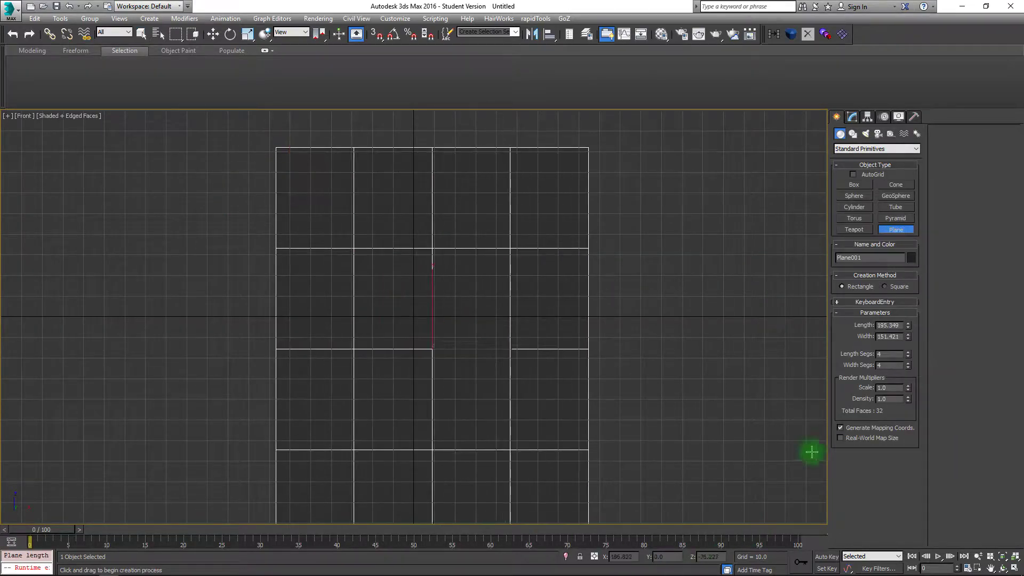
Step: Set the plane's length to 2265 and its width to 1416
{"action": "double_click", "coordinate": [900, 326]}
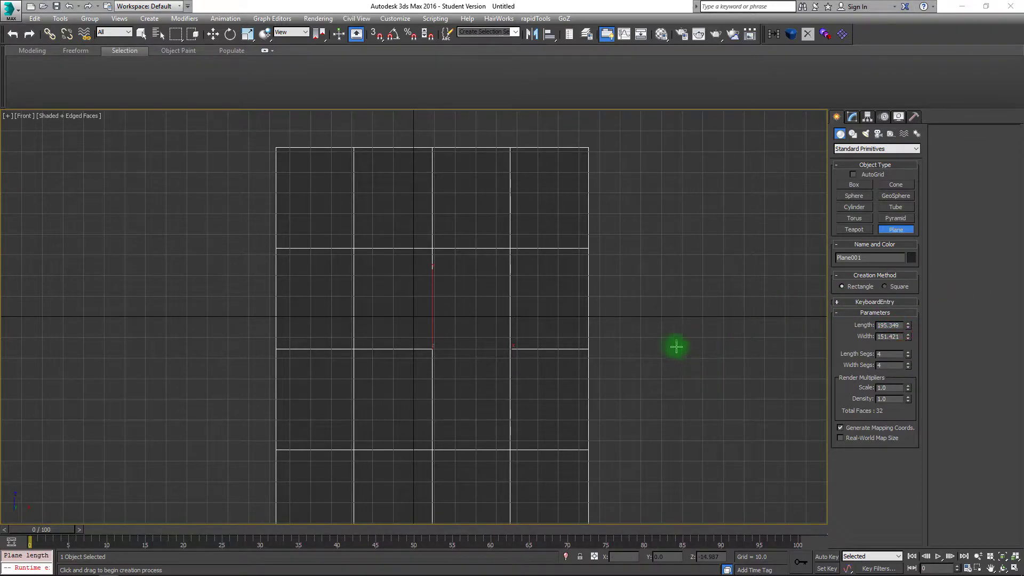
{"action": "double_click", "coordinate": [901, 324]}
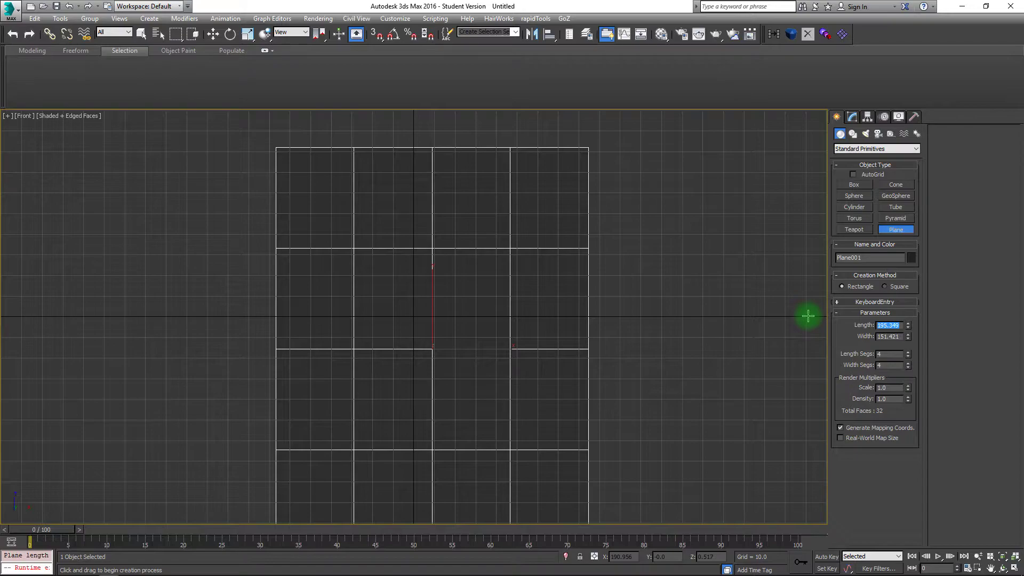
{"action": "type", "text": "2265"}
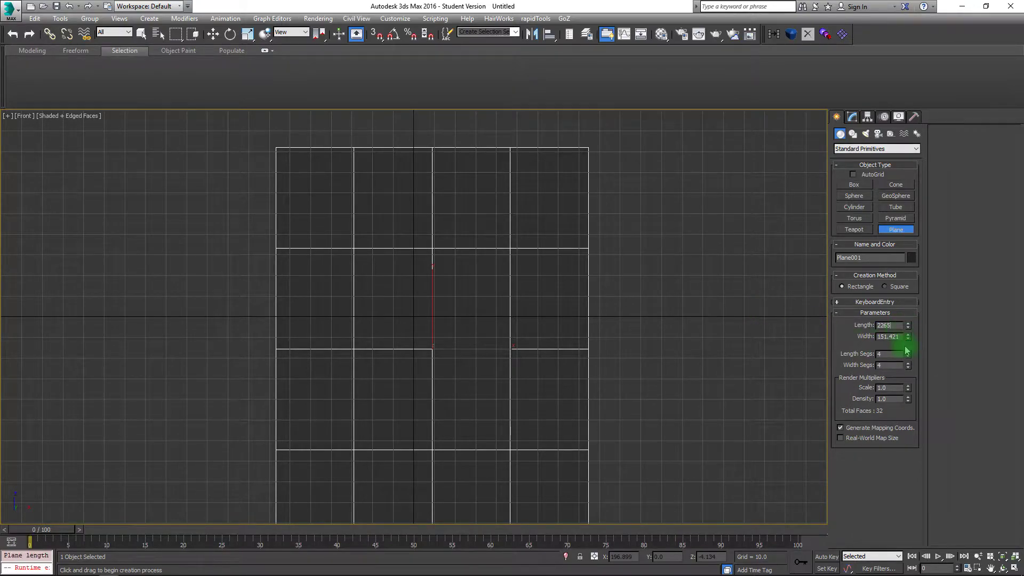
{"action": "double_click", "coordinate": [901, 336]}
{"action": "type", "text": "1416"}
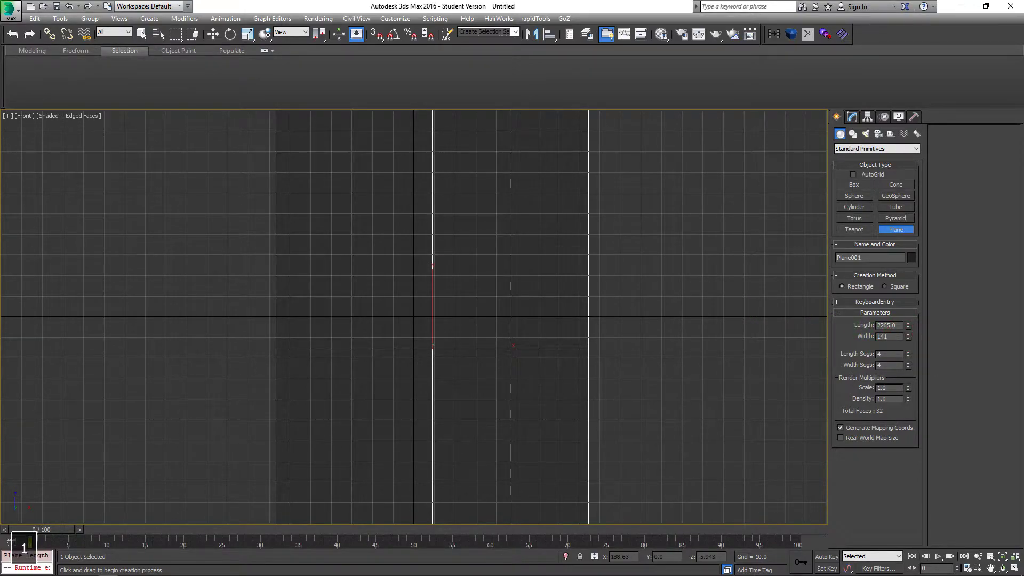
{"action": "key", "text": "Return"}
Step: Move the plane to the world origin by setting its absolute X and Z positions to 0
{"action": "right_click", "coordinate": [214, 33]}
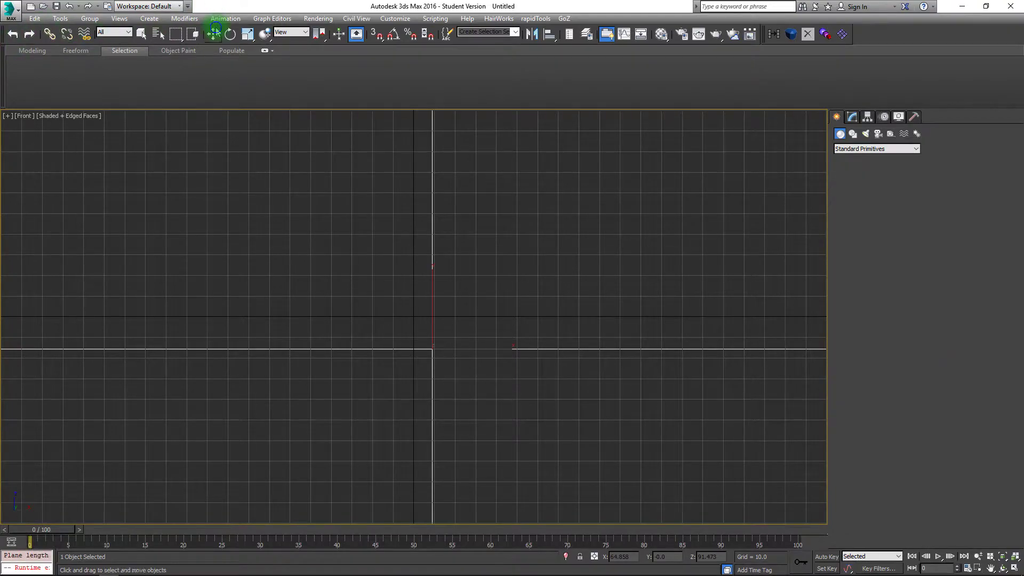
{"action": "scroll", "coordinate": [540, 379], "scroll_direction": "down", "scroll_amount": 3}
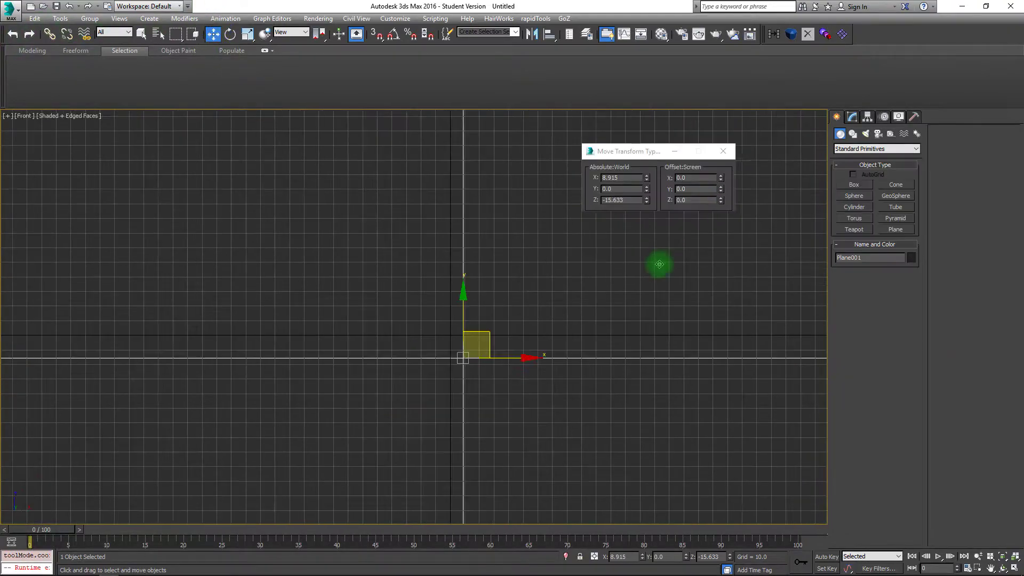
{"action": "right_click", "coordinate": [646, 200]}
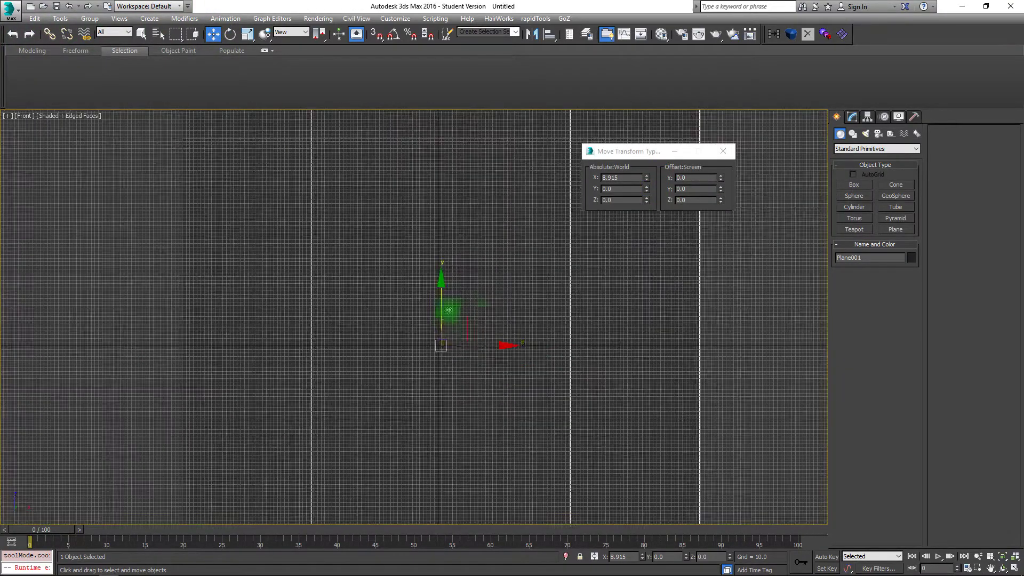
{"action": "right_click", "coordinate": [647, 177]}
Step: Reduce the plane's length and width segments to 1 each, hide the grid and close the move transform dialog
{"action": "left_click", "coordinate": [851, 116]}
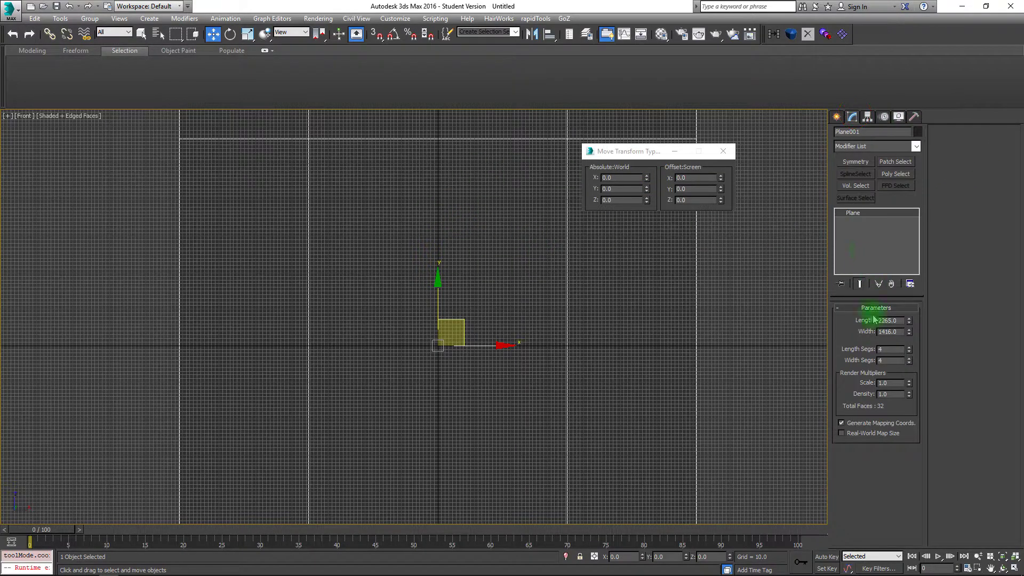
{"action": "right_click", "coordinate": [908, 349]}
{"action": "right_click", "coordinate": [908, 361]}
{"action": "middle_click_drag", "start_coordinate": [353, 334], "coordinate": [285, 370]}
{"action": "key", "text": "g"}
{"action": "scroll", "coordinate": [285, 370], "scroll_direction": "down", "scroll_amount": 3}
{"action": "middle_click_drag", "start_coordinate": [330, 299], "coordinate": [410, 250]}
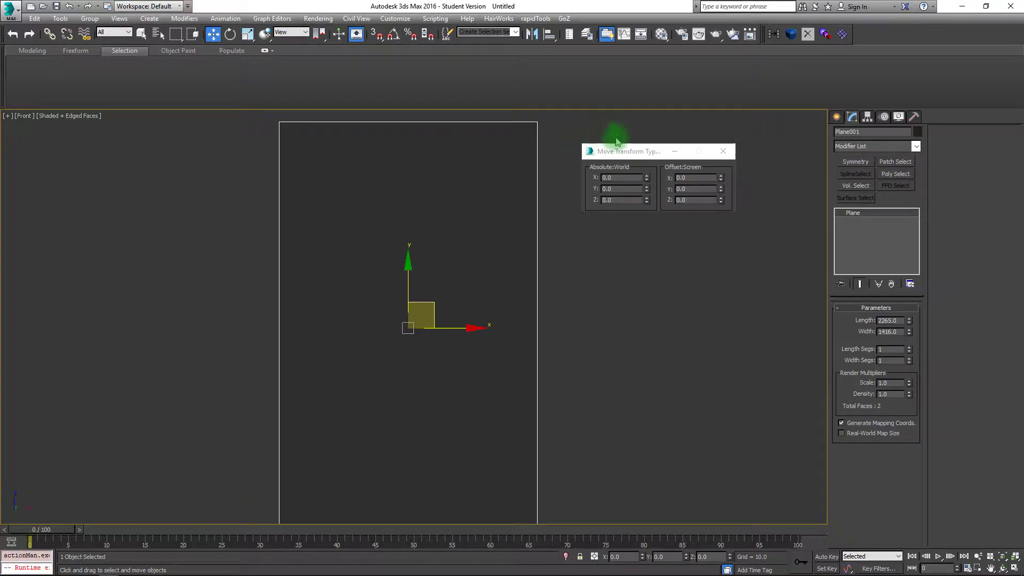
{"action": "left_click", "coordinate": [726, 151]}
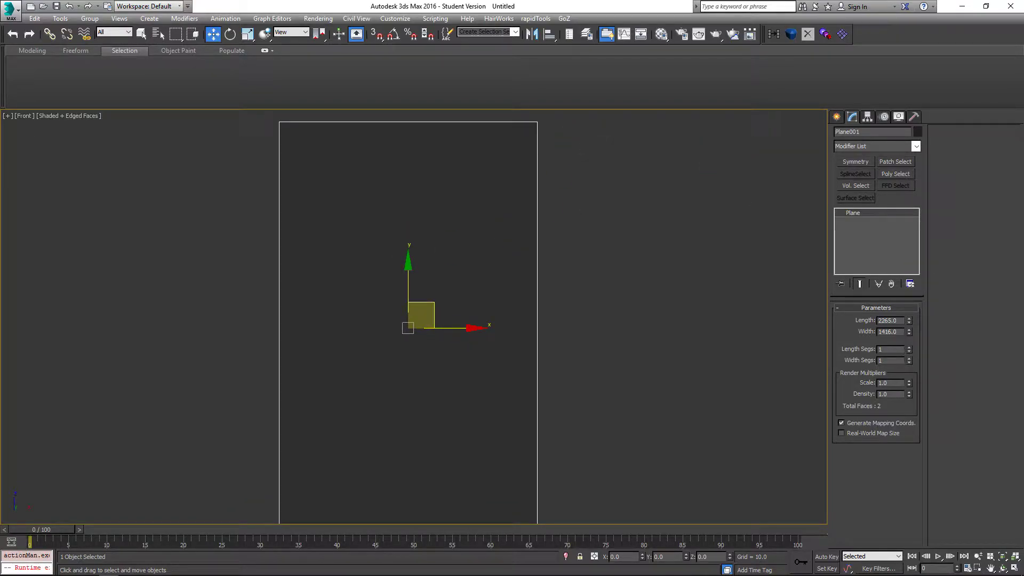
Step: Apply the axe reference image to the plane as its texture and show the grid again
{"action": "left_click_drag", "start_coordinate": [1, 389], "coordinate": [395, 305]}
{"action": "middle_click_drag", "start_coordinate": [405, 324], "coordinate": [429, 276]}
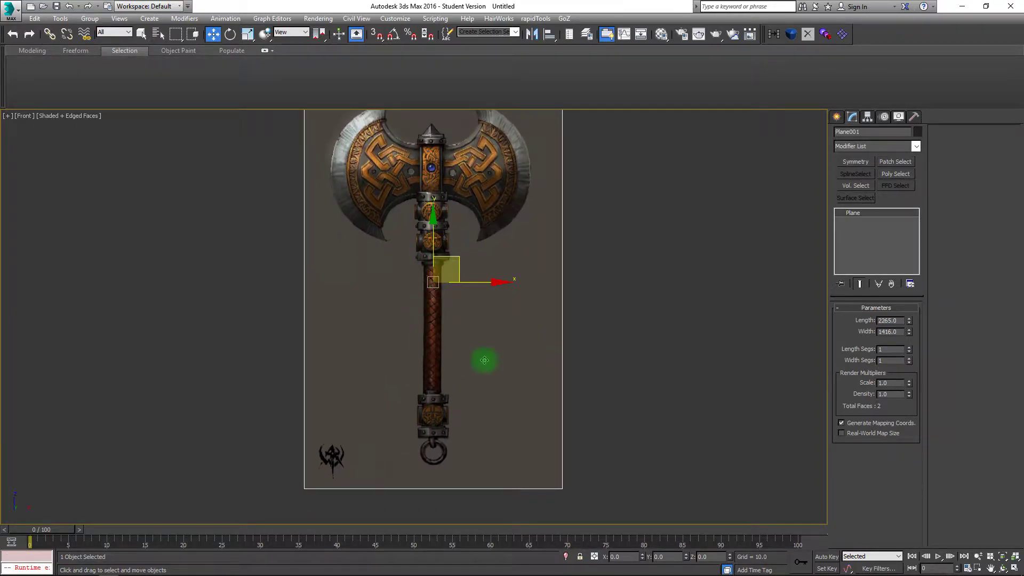
{"action": "scroll", "coordinate": [508, 328], "scroll_direction": "up", "scroll_amount": 3}
{"action": "key", "text": "g"}
Step: Check the size and sharpness of the axe image and its alignment with the grid's centre lines, from the ring up to the blades
{"action": "middle_click_drag", "start_coordinate": [450, 367], "coordinate": [541, 229]}
{"action": "scroll", "coordinate": [395, 436], "scroll_direction": "up", "scroll_amount": 4}
{"action": "middle_click_drag", "start_coordinate": [455, 455], "coordinate": [424, 114]}
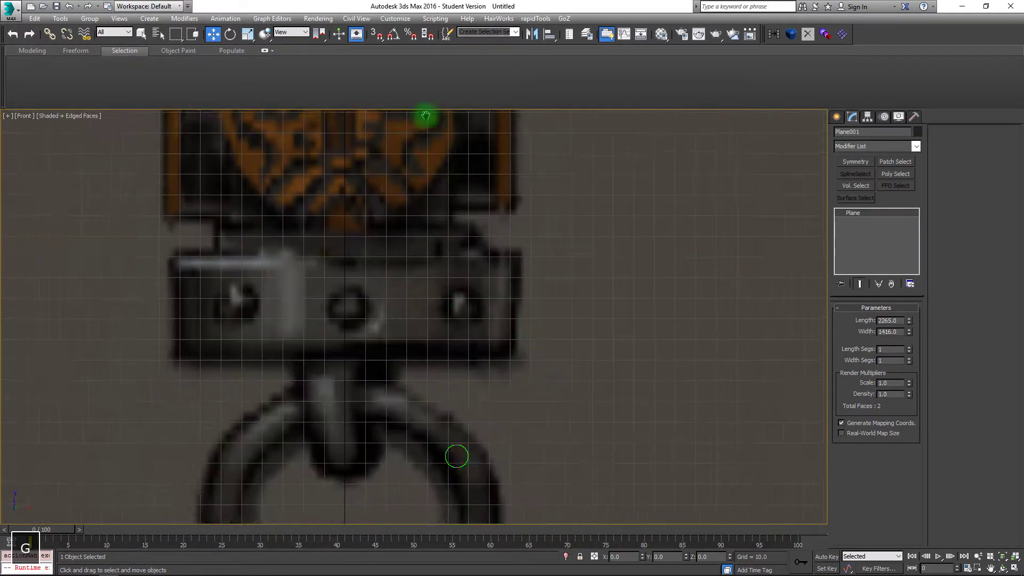
{"action": "middle_click_drag", "start_coordinate": [400, 480], "coordinate": [412, 131]}
{"action": "scroll", "coordinate": [342, 507], "scroll_direction": "down", "scroll_amount": 6}
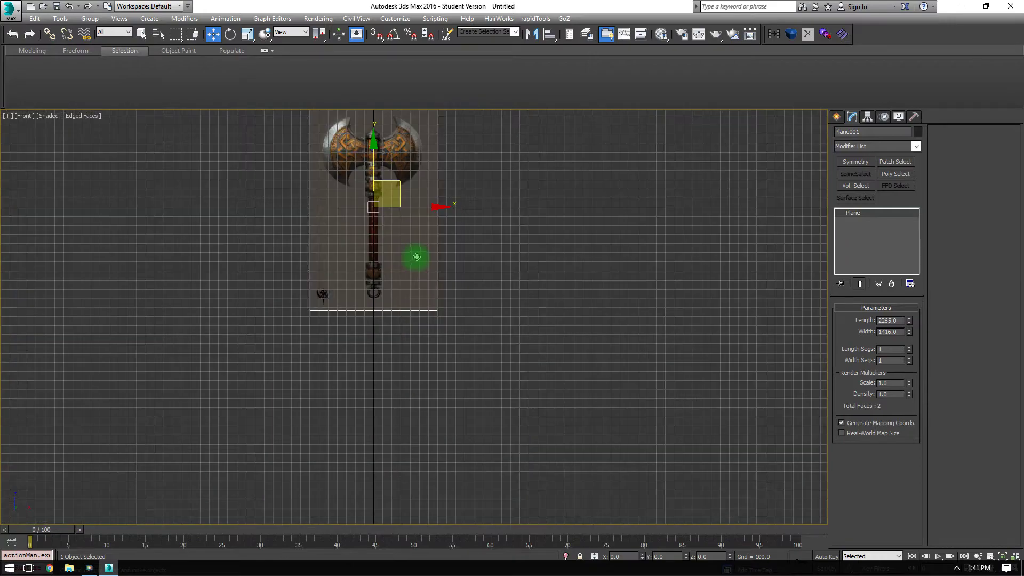
{"action": "scroll", "coordinate": [416, 256], "scroll_direction": "up", "scroll_amount": 8}
{"action": "scroll", "coordinate": [423, 183], "scroll_direction": "down", "scroll_amount": 5}
{"action": "scroll", "coordinate": [308, 224], "scroll_direction": "up", "scroll_amount": 8}
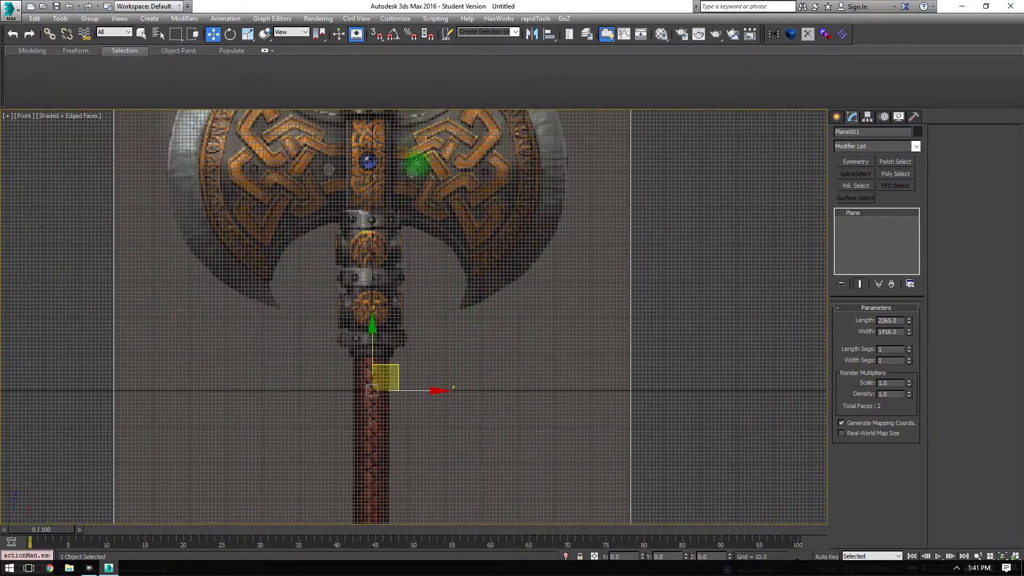
{"action": "scroll", "coordinate": [416, 270], "scroll_direction": "down", "scroll_amount": 3}
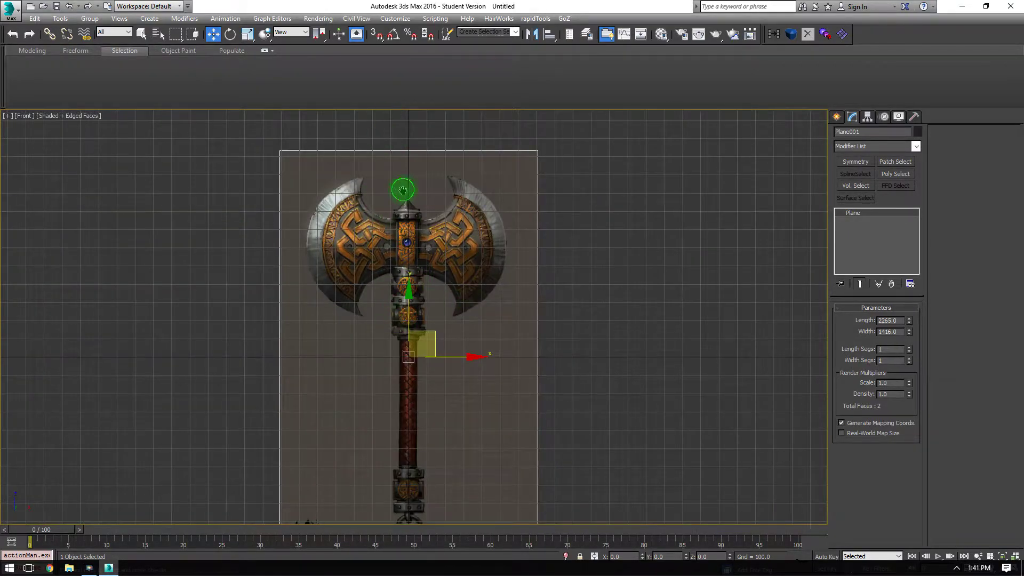
{"action": "scroll", "coordinate": [402, 190], "scroll_direction": "up", "scroll_amount": 2}
{"action": "scroll", "coordinate": [411, 242], "scroll_direction": "down", "scroll_amount": 1}
{"action": "middle_click_drag", "start_coordinate": [510, 336], "coordinate": [522, 220]}
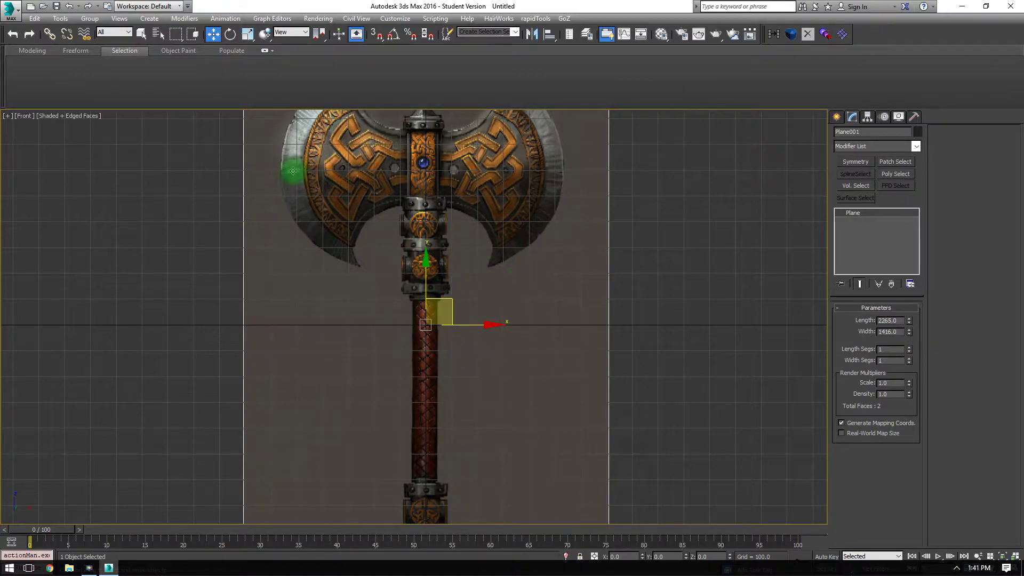
{"action": "scroll", "coordinate": [459, 312], "scroll_direction": "up", "scroll_amount": 3}
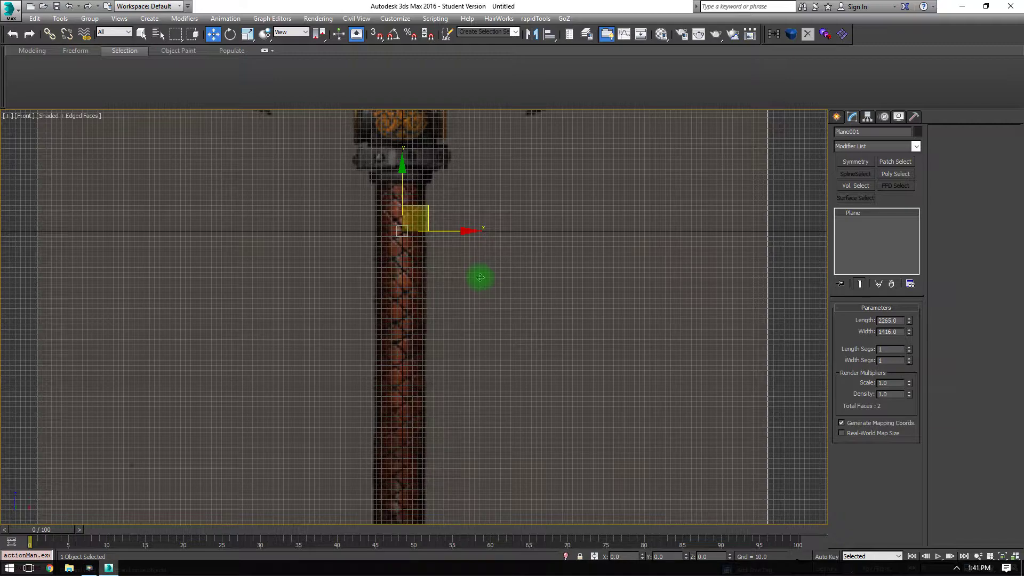
{"action": "middle_click_drag", "start_coordinate": [408, 197], "coordinate": [393, 298]}
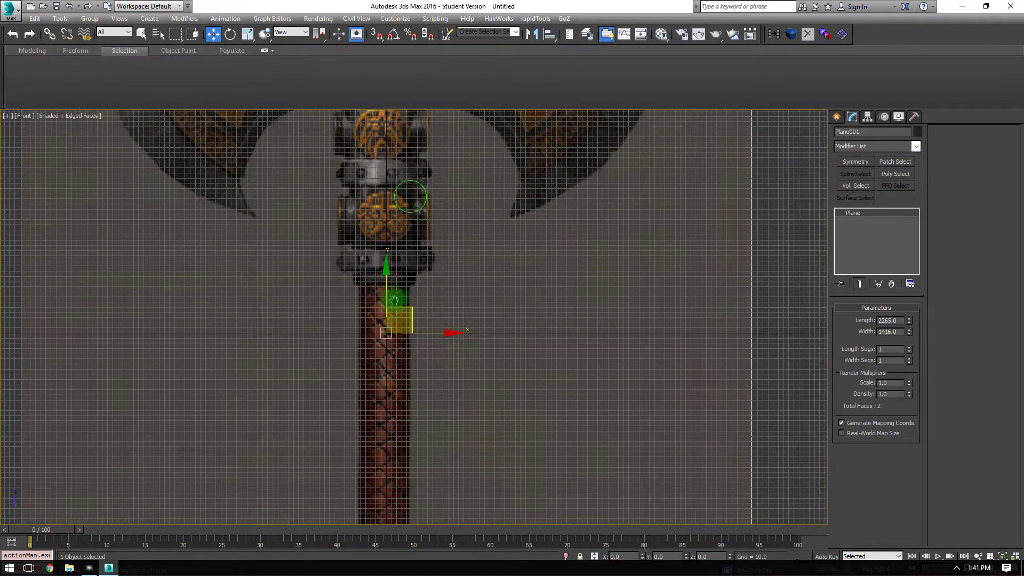
{"action": "scroll", "coordinate": [394, 302], "scroll_direction": "down", "scroll_amount": 3}
{"action": "middle_click_drag", "start_coordinate": [362, 230], "coordinate": [376, 311]}
{"action": "scroll", "coordinate": [376, 311], "scroll_direction": "down", "scroll_amount": 3}
Step: Scale the reference plane down uniformly to about 36 percent
{"action": "key", "text": "r"}
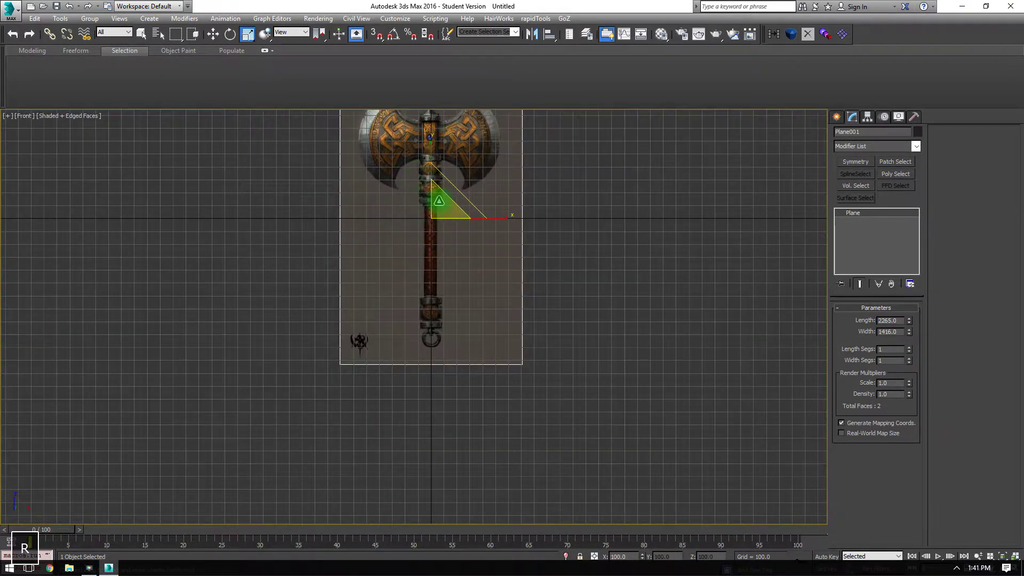
{"action": "scroll", "coordinate": [434, 205], "scroll_direction": "up", "scroll_amount": 4}
{"action": "scroll", "coordinate": [299, 264], "scroll_direction": "down", "scroll_amount": 3}
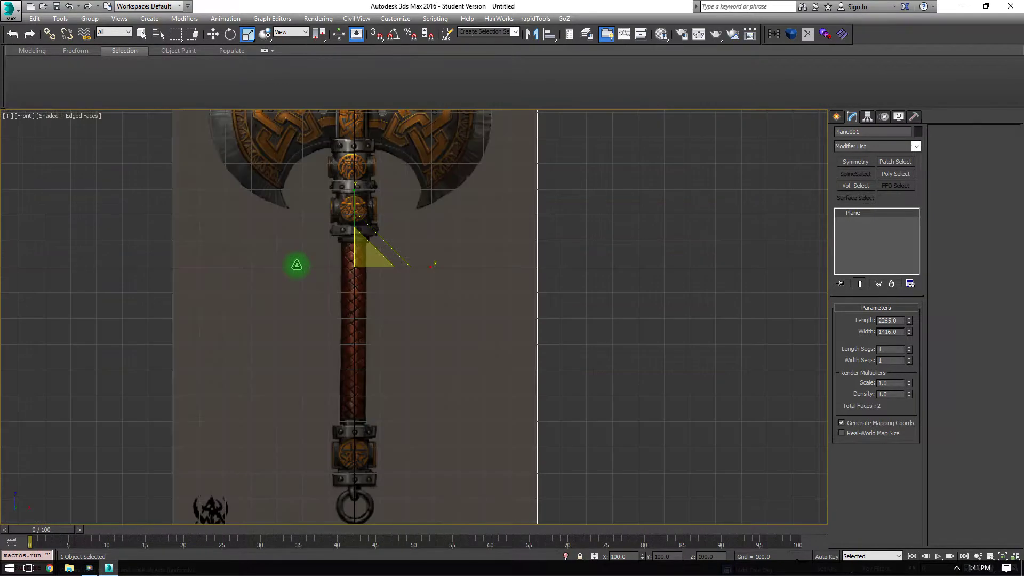
{"action": "scroll", "coordinate": [299, 264], "scroll_direction": "up", "scroll_amount": 1}
{"action": "left_click_drag", "start_coordinate": [388, 261], "coordinate": [401, 327]}
{"action": "scroll", "coordinate": [402, 320], "scroll_direction": "down", "scroll_amount": 1}
{"action": "scroll", "coordinate": [293, 90], "scroll_direction": "up", "scroll_amount": 4}
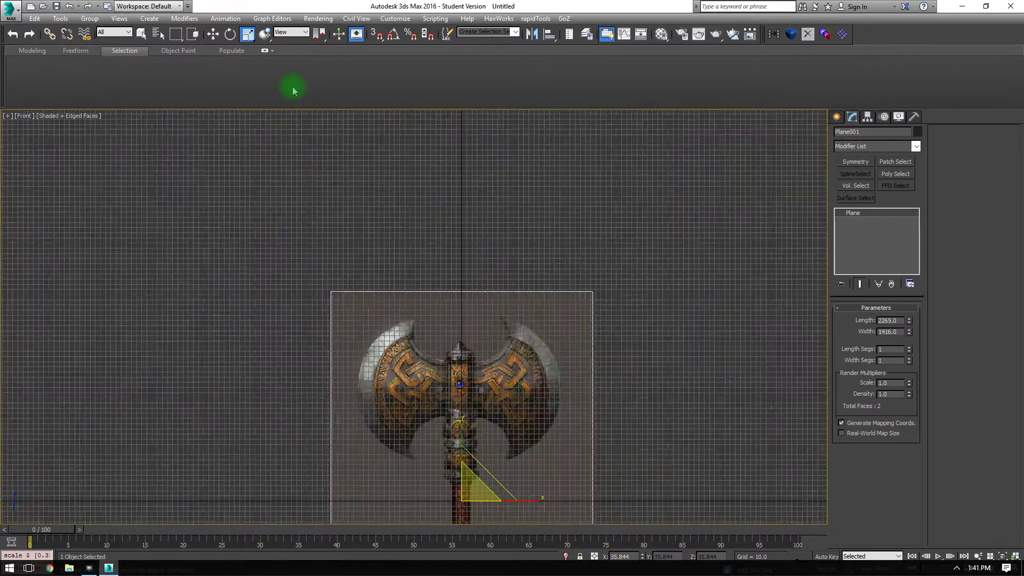
Step: Move the reference plane back along the Y axis to about 295 and return to the Front view
{"action": "left_click", "coordinate": [213, 34]}
{"action": "middle_click_drag", "start_coordinate": [440, 422], "coordinate": [459, 217]}
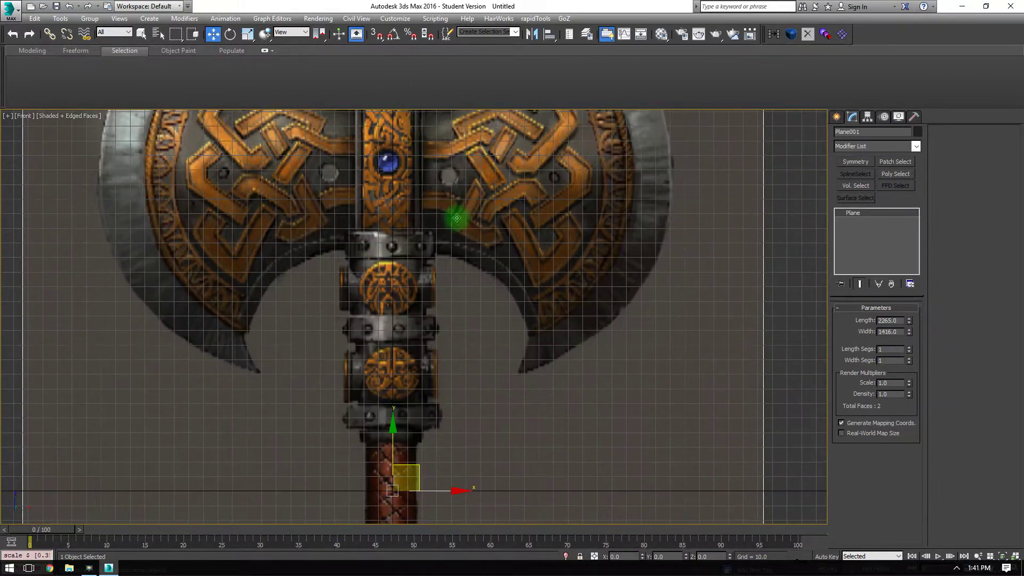
{"action": "key", "text": "f"}
{"action": "middle_click_drag", "start_coordinate": [574, 396], "coordinate": [564, 278]}
{"action": "scroll", "coordinate": [564, 279], "scroll_direction": "down", "scroll_amount": 8}
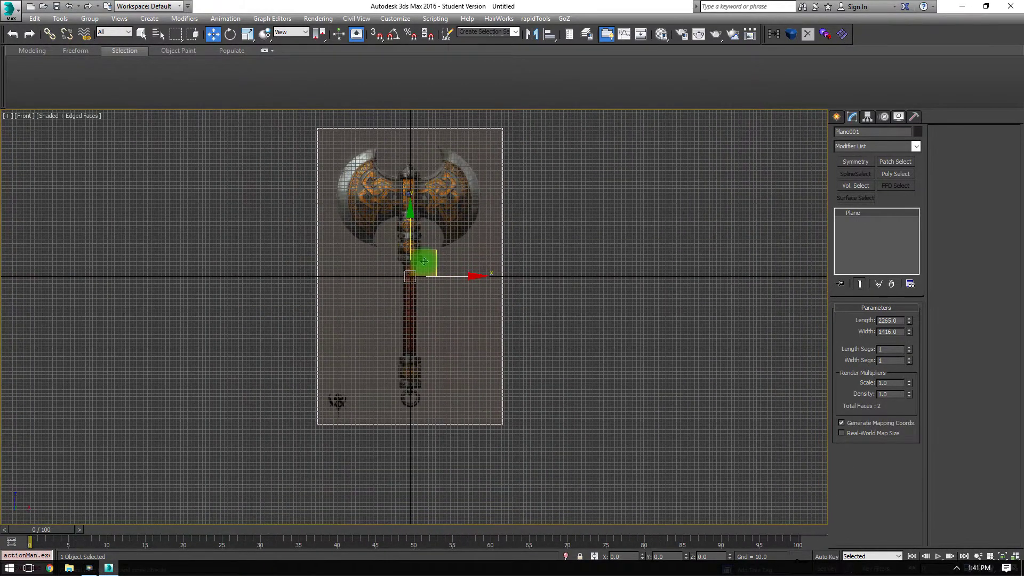
{"action": "key", "text": "p"}
{"action": "middle_click_drag", "start_coordinate": [450, 215], "coordinate": [466, 263], "text": "alt"}
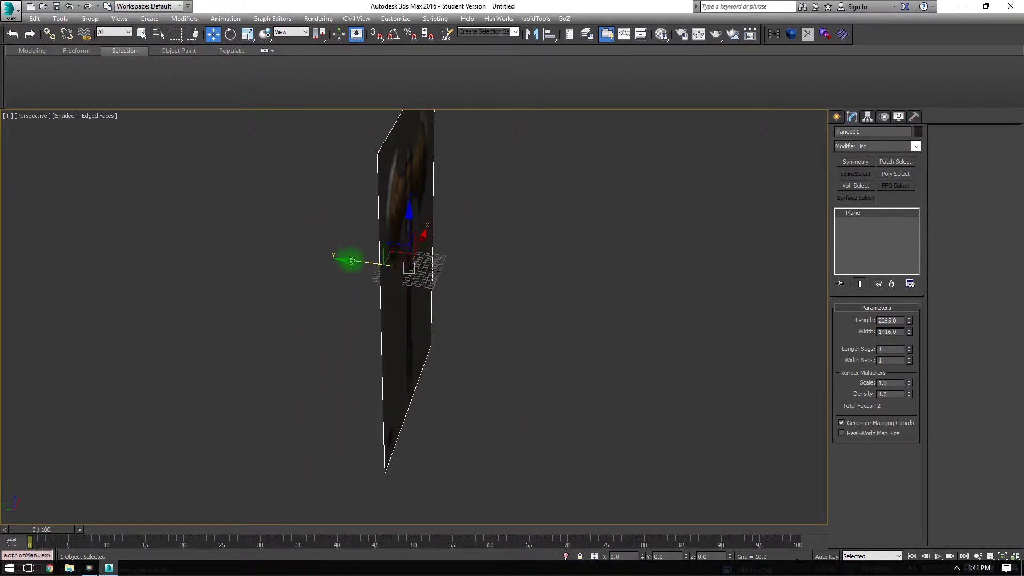
{"action": "left_click_drag", "start_coordinate": [347, 257], "coordinate": [226, 260]}
{"action": "middle_click_drag", "start_coordinate": [227, 259], "coordinate": [880, 542], "text": "alt"}
{"action": "key", "text": "f"}
Step: Hide the modifier set shortcut buttons and check the full list of modifiers
{"action": "scroll", "coordinate": [400, 272], "scroll_direction": "up", "scroll_amount": 8}
{"action": "right_click", "coordinate": [846, 144]}
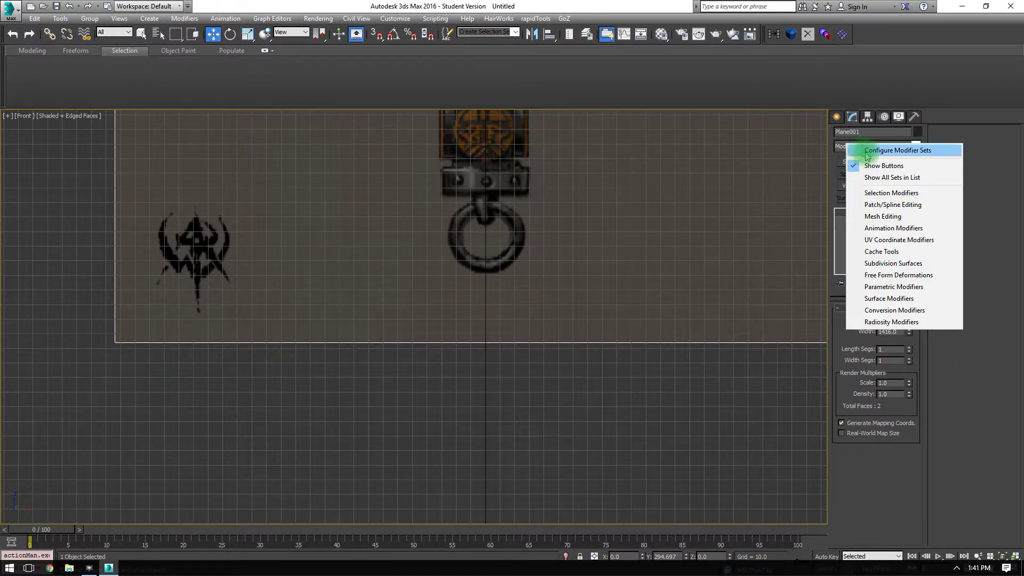
{"action": "left_click", "coordinate": [869, 165]}
{"action": "scroll", "coordinate": [598, 192], "scroll_direction": "up", "scroll_amount": 6}
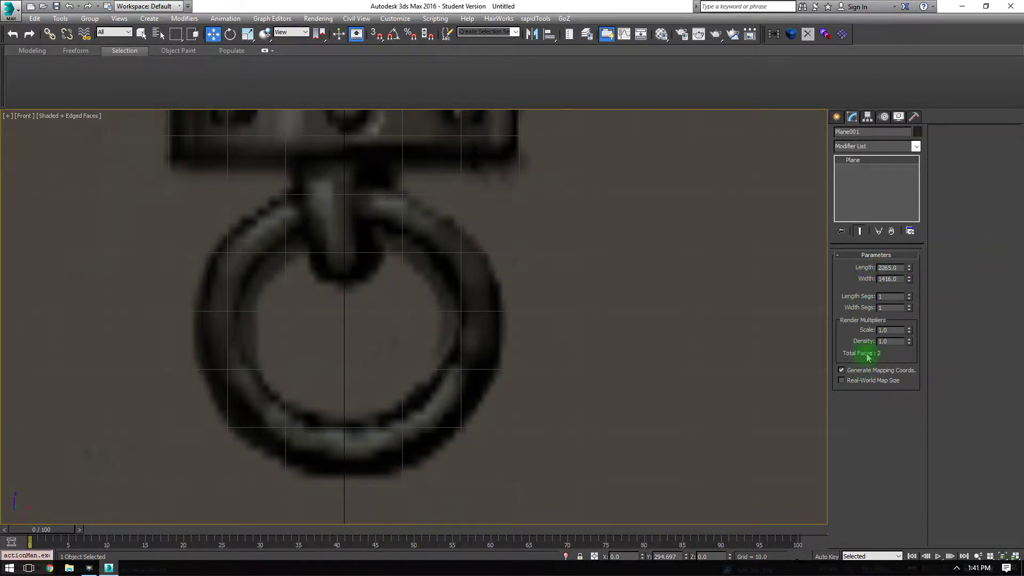
{"action": "left_click", "coordinate": [875, 148]}
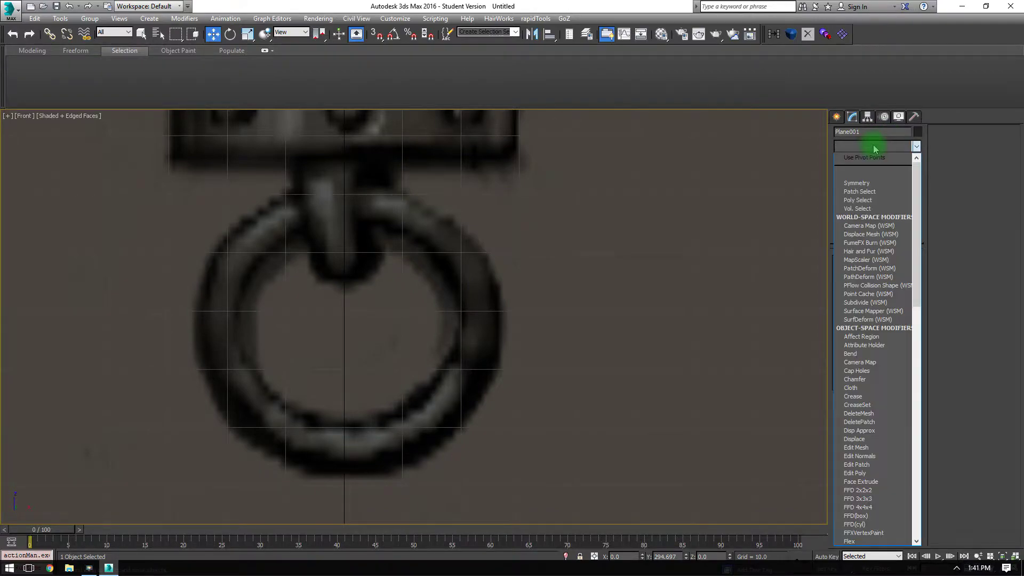
{"action": "left_click", "coordinate": [873, 145]}
Step: Create a torus over the pommel ring in the reference, with radius 1 about 22.5 and radius 2 about 3.9
{"action": "left_click", "coordinate": [836, 117]}
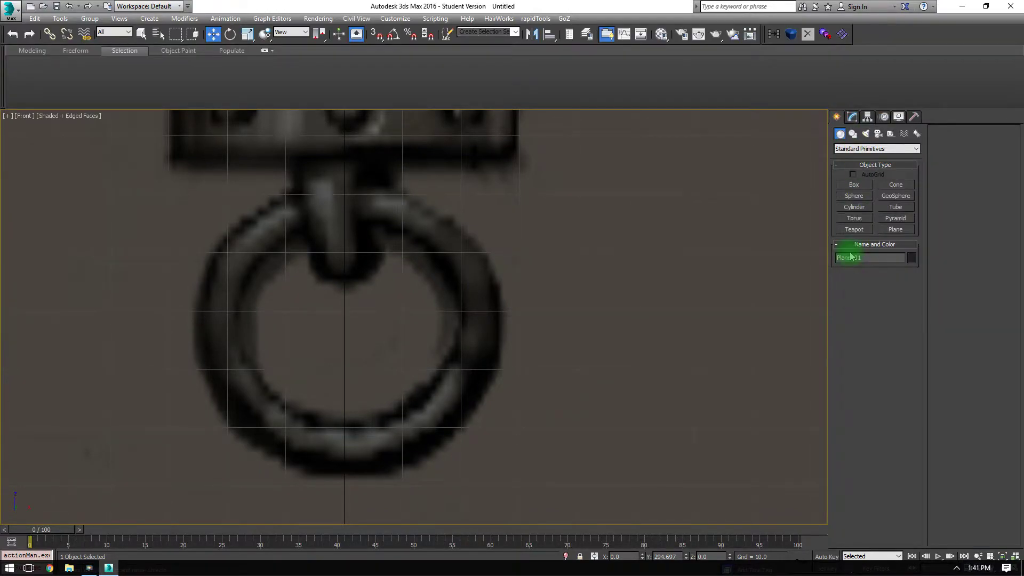
{"action": "left_click", "coordinate": [850, 218]}
{"action": "left_click_drag", "start_coordinate": [344, 332], "coordinate": [384, 480]}
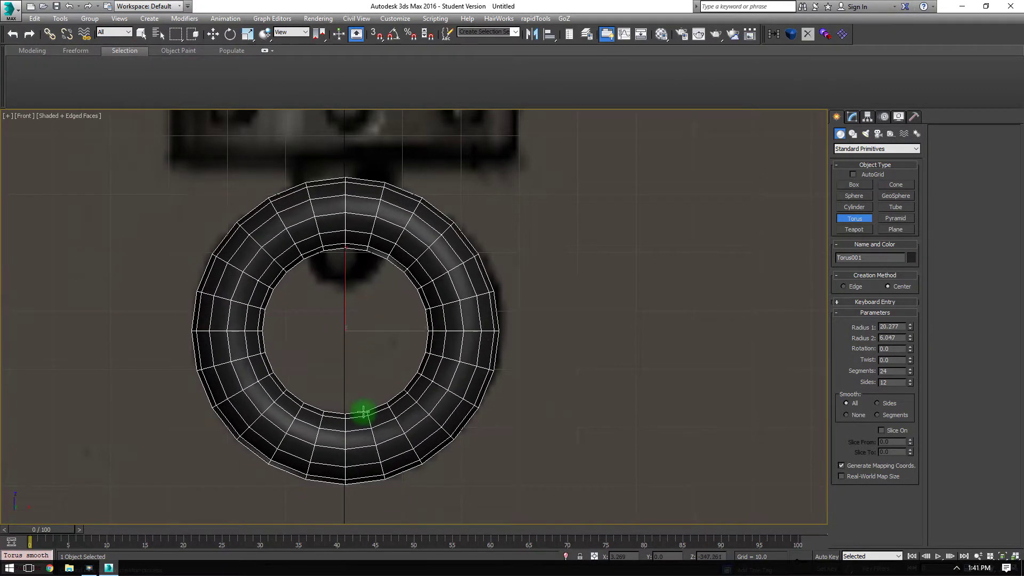
{"action": "left_click", "coordinate": [354, 437]}
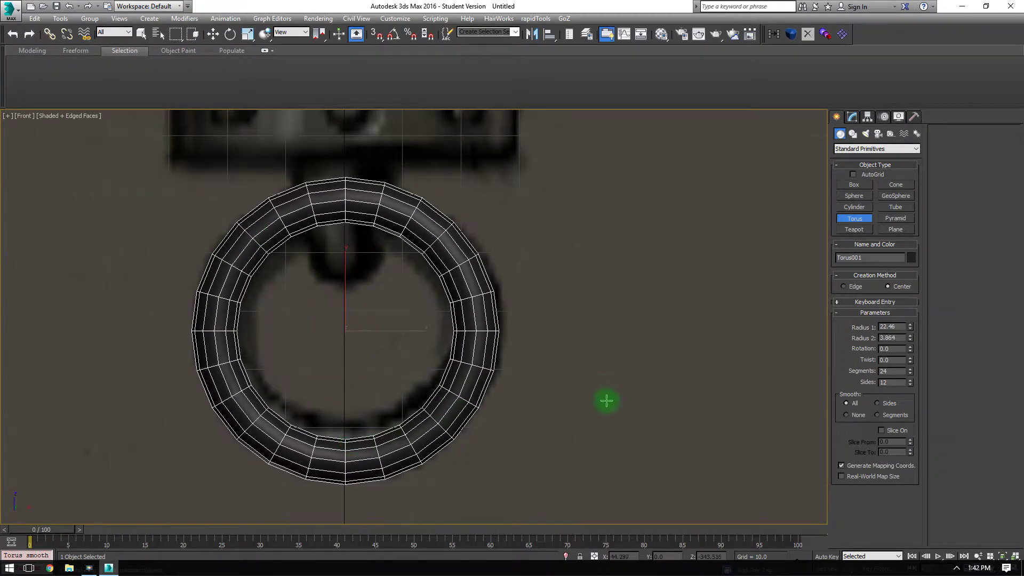
Step: Set the torus to 16 segments and 8 sides
{"action": "type", "text": "16"}
{"action": "key", "text": "Return"}
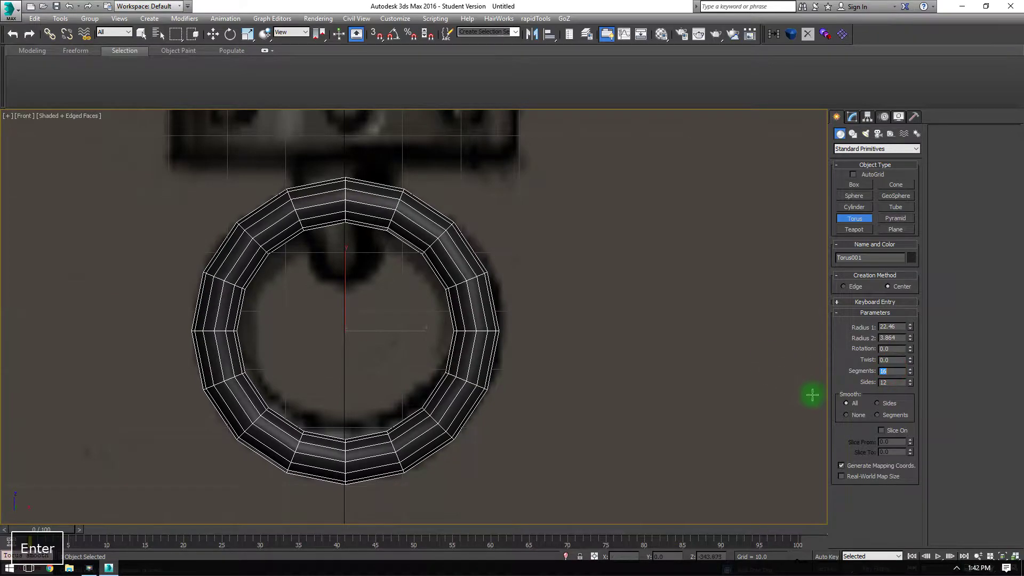
{"action": "double_click", "coordinate": [888, 382]}
{"action": "type", "text": "8"}
{"action": "key", "text": "Return"}
{"action": "scroll", "coordinate": [416, 308], "scroll_direction": "down", "scroll_amount": 2}
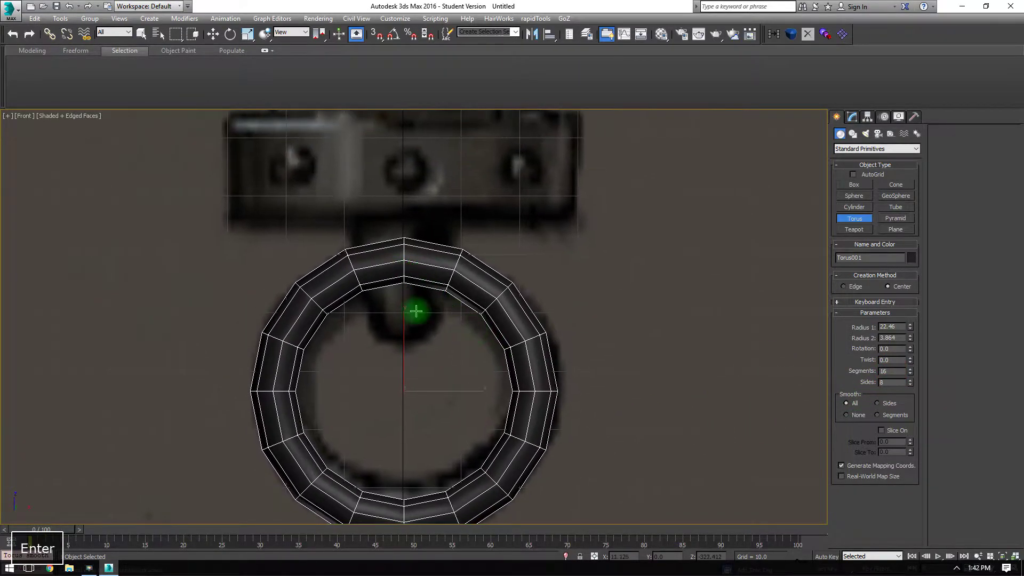
Step: Convert the torus to an editable poly
{"action": "scroll", "coordinate": [418, 258], "scroll_direction": "down", "scroll_amount": 2}
{"action": "key", "text": "w"}
{"action": "right_click", "coordinate": [405, 269]}
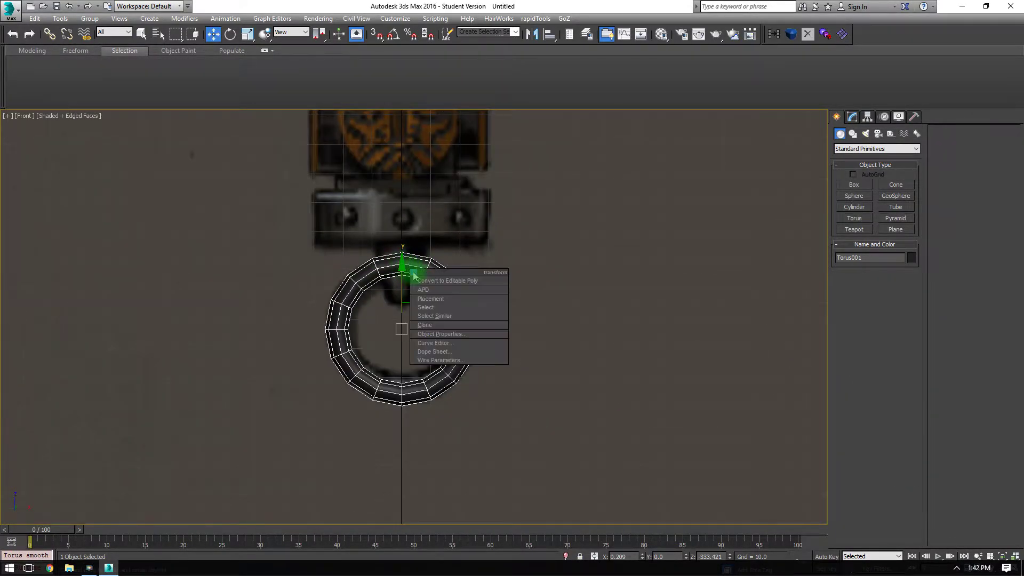
{"action": "left_click", "coordinate": [418, 277]}
{"action": "key", "text": "w"}
{"action": "middle_click_drag", "start_coordinate": [592, 319], "coordinate": [553, 274]}
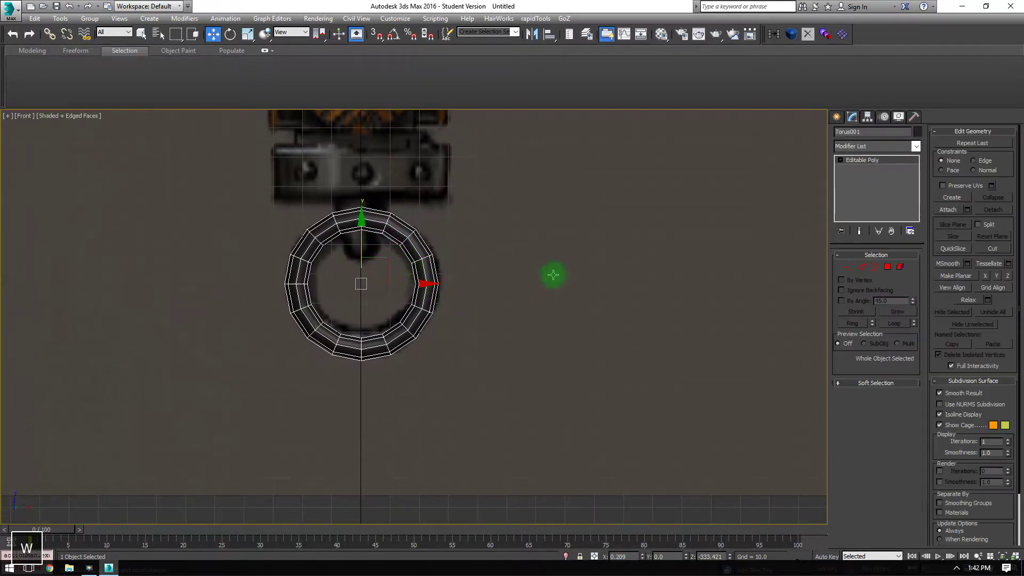
{"action": "middle_click_drag", "start_coordinate": [420, 266], "coordinate": [539, 304]}
Step: Clone the polygons of the ring's lower half upward as an element of the same object
{"action": "left_click", "coordinate": [887, 266]}
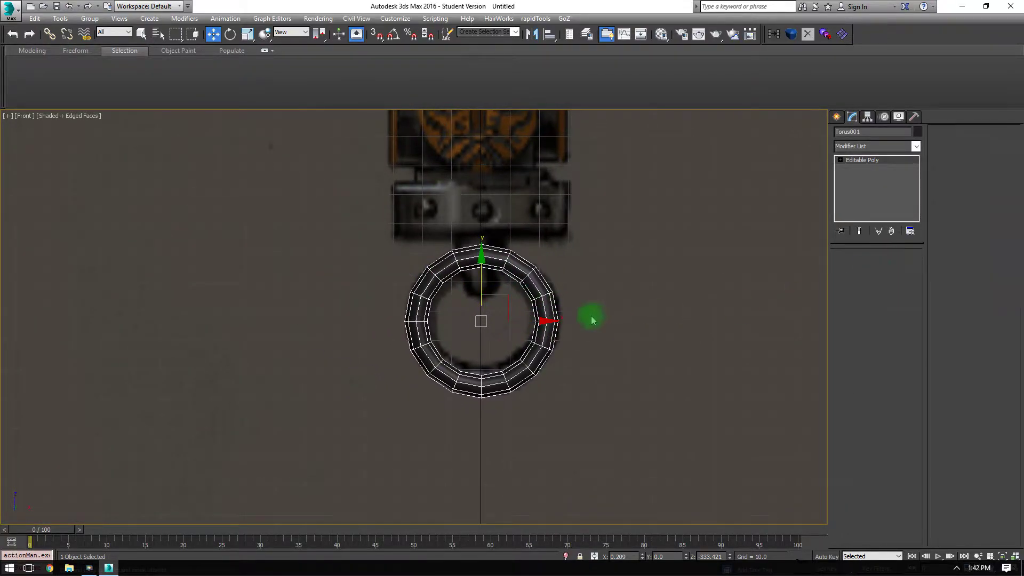
{"action": "mouse_move", "coordinate": [589, 326]}
{"action": "left_mouse_down"}
{"action": "mouse_move", "coordinate": [314, 437]}
{"action": "mouse_move", "coordinate": [395, 313]}
{"action": "mouse_move", "coordinate": [407, 122]}
{"action": "left_mouse_up"}
{"action": "key", "text": "F2"}
{"action": "scroll", "coordinate": [453, 335], "scroll_direction": "up", "scroll_amount": 5}
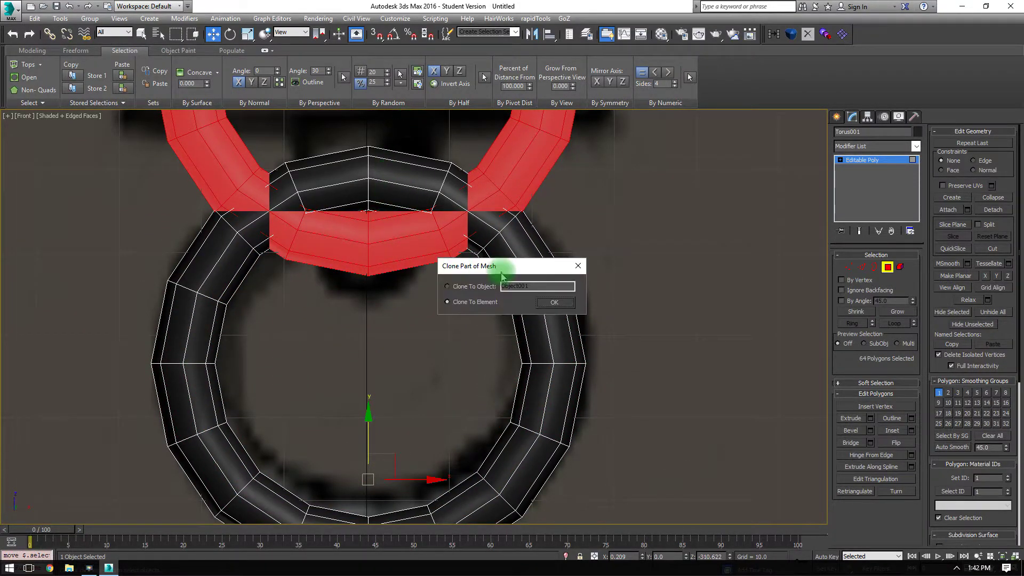
{"action": "left_click", "coordinate": [555, 304]}
{"action": "scroll", "coordinate": [379, 242], "scroll_direction": "up", "scroll_amount": 10}
{"action": "scroll", "coordinate": [328, 229], "scroll_direction": "down", "scroll_amount": 10}
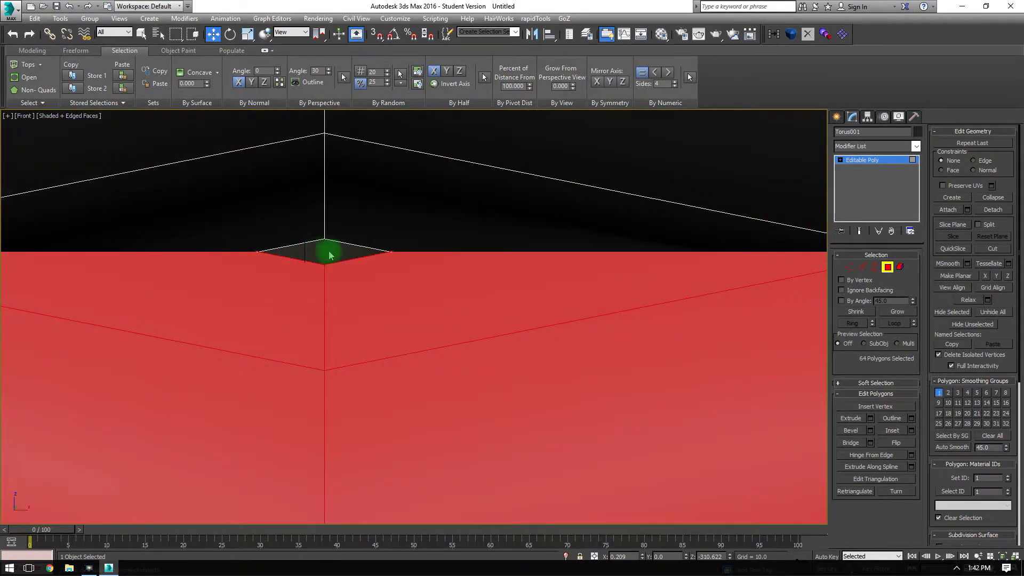
Step: Turn on angle snap, rotate the cloned half ring 90 degrees about the vertical axis and leave polygon editing
{"action": "key", "text": "e"}
{"action": "middle_click_drag", "start_coordinate": [393, 146], "coordinate": [397, 210]}
{"action": "scroll", "coordinate": [347, 192], "scroll_direction": "down", "scroll_amount": 3}
{"action": "left_click", "coordinate": [393, 33]}
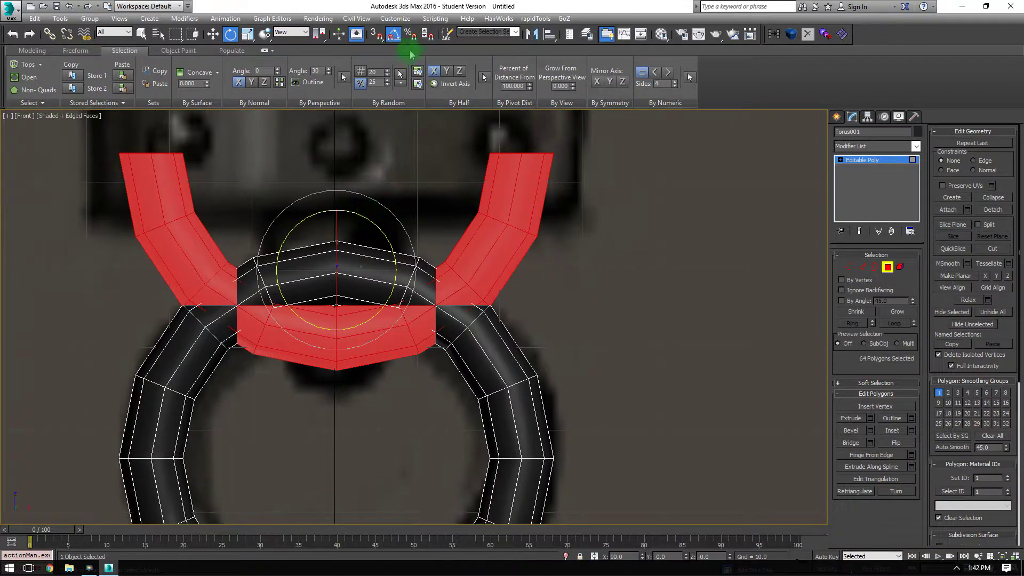
{"action": "left_click_drag", "start_coordinate": [315, 271], "coordinate": [359, 283]}
{"action": "middle_click_drag", "start_coordinate": [393, 297], "coordinate": [449, 272]}
{"action": "key", "text": "ctrl+z"}
{"action": "scroll", "coordinate": [475, 178], "scroll_direction": "down", "scroll_amount": 4}
{"action": "left_click", "coordinate": [888, 268]}
Step: Centre the ring object by setting its absolute X and Y positions to 0
{"action": "right_click", "coordinate": [213, 36]}
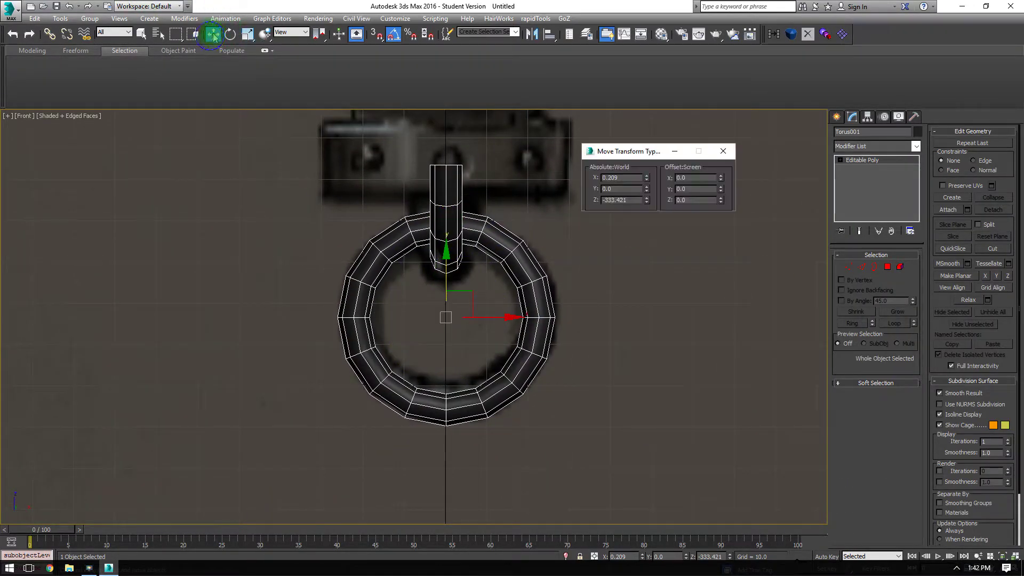
{"action": "right_click", "coordinate": [645, 179]}
{"action": "right_click", "coordinate": [646, 190]}
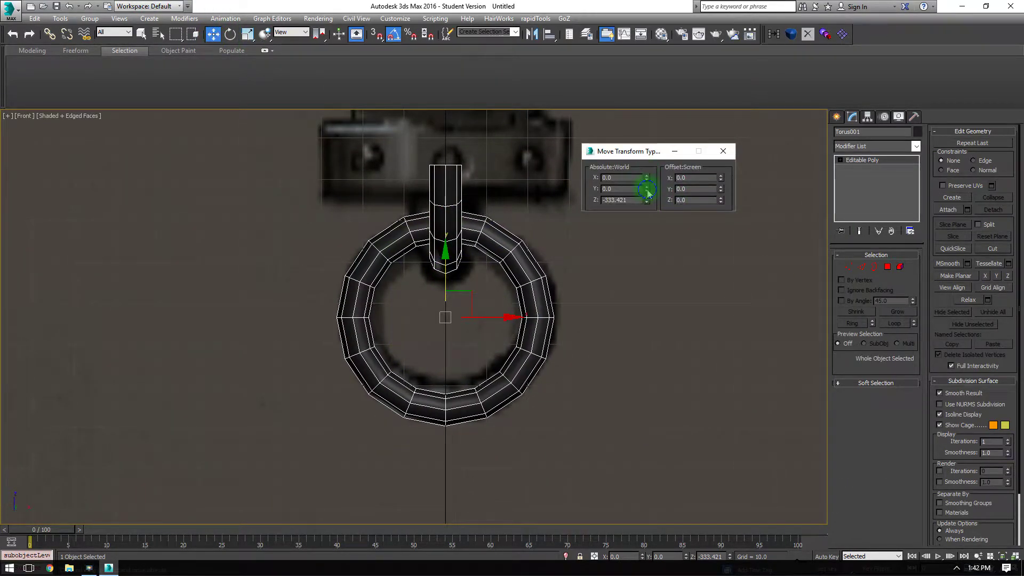
{"action": "left_click", "coordinate": [722, 152]}
Step: Lower the ring object to about Z -338 to fit the reference image
{"action": "middle_click_drag", "start_coordinate": [532, 297], "coordinate": [565, 294]}
{"action": "left_click_drag", "start_coordinate": [480, 264], "coordinate": [441, 293]}
{"action": "scroll", "coordinate": [441, 293], "scroll_direction": "up", "scroll_amount": 4}
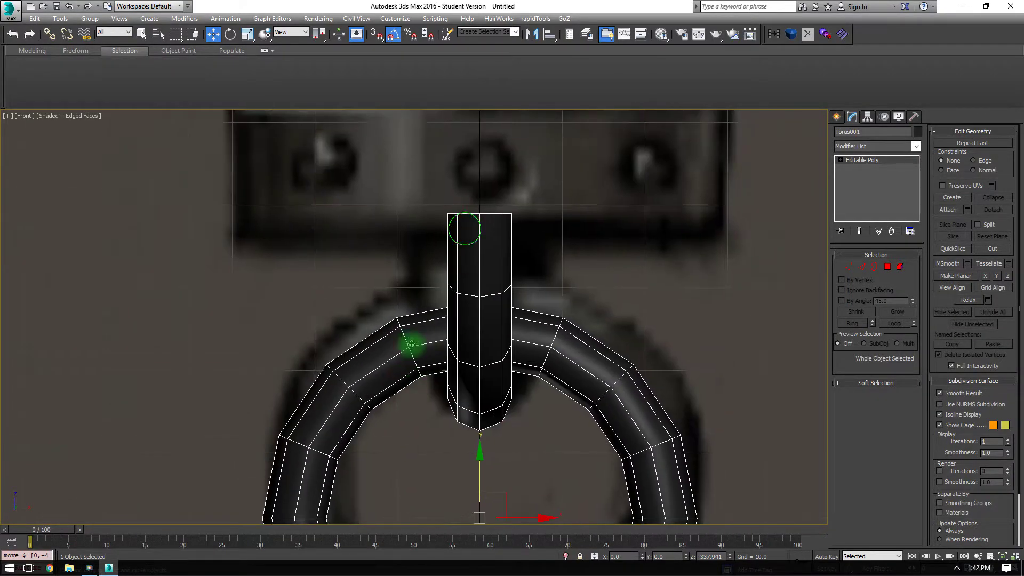
{"action": "middle_click_drag", "start_coordinate": [637, 171], "coordinate": [597, 270]}
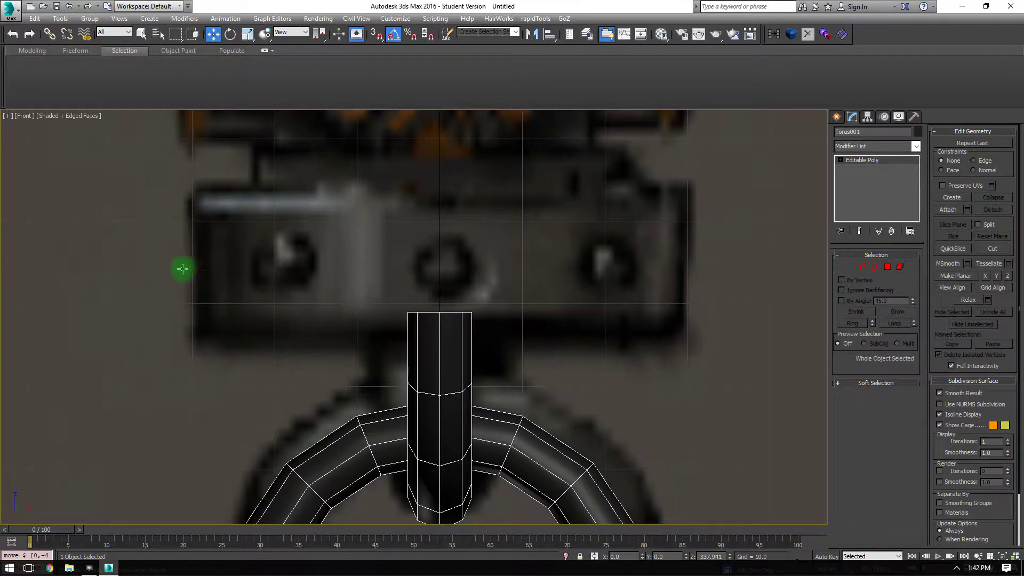
{"action": "middle_click_drag", "start_coordinate": [557, 201], "coordinate": [555, 176]}
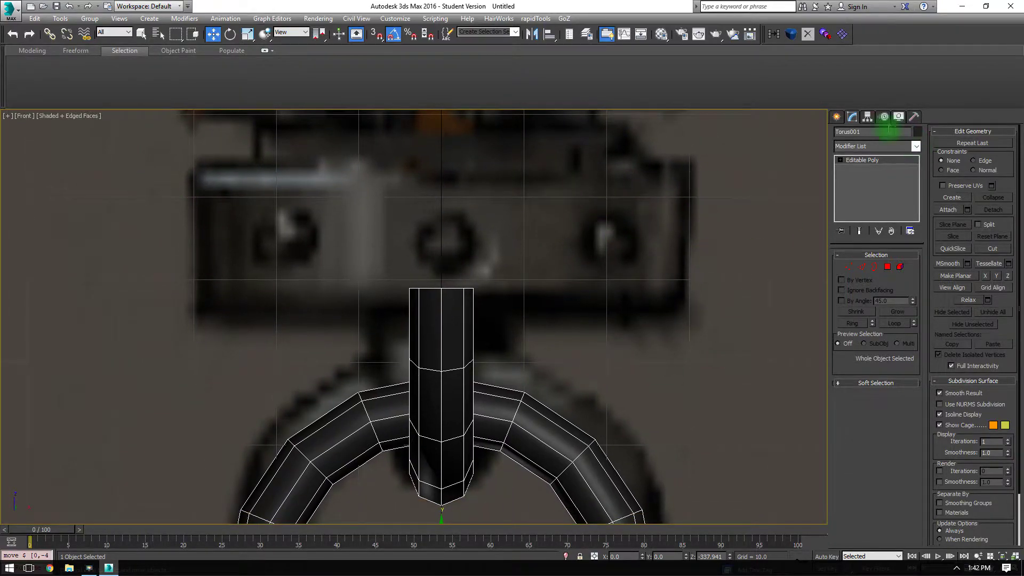
Step: Create a cylinder centred on the riveted collar above the ring, about 30 in radius and about 9 high
{"action": "left_click", "coordinate": [836, 116]}
{"action": "middle_click_drag", "start_coordinate": [646, 258], "coordinate": [621, 247]}
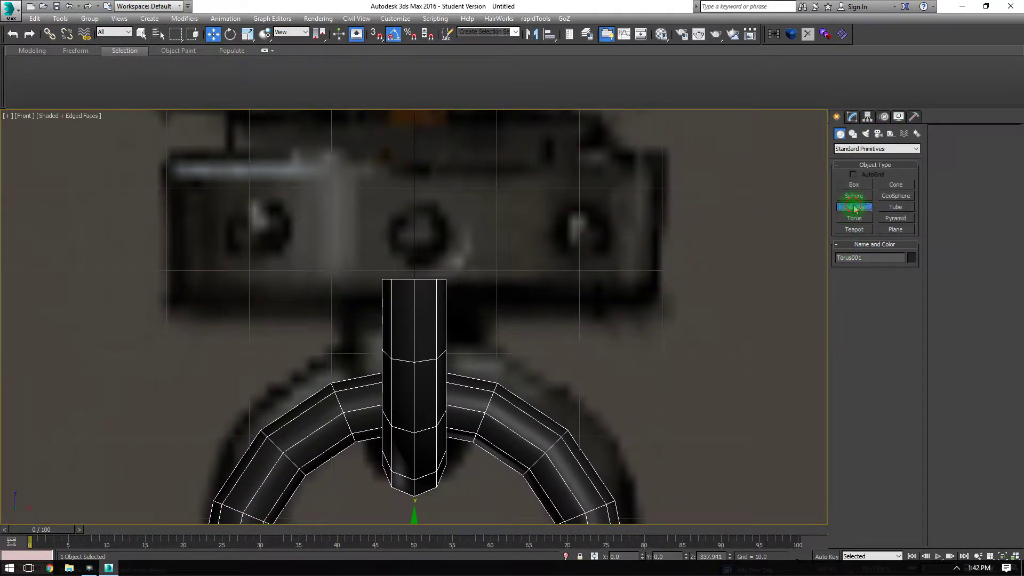
{"action": "middle_click_drag", "start_coordinate": [377, 251], "coordinate": [391, 286]}
{"action": "left_click_drag", "start_coordinate": [430, 258], "coordinate": [511, 493]}
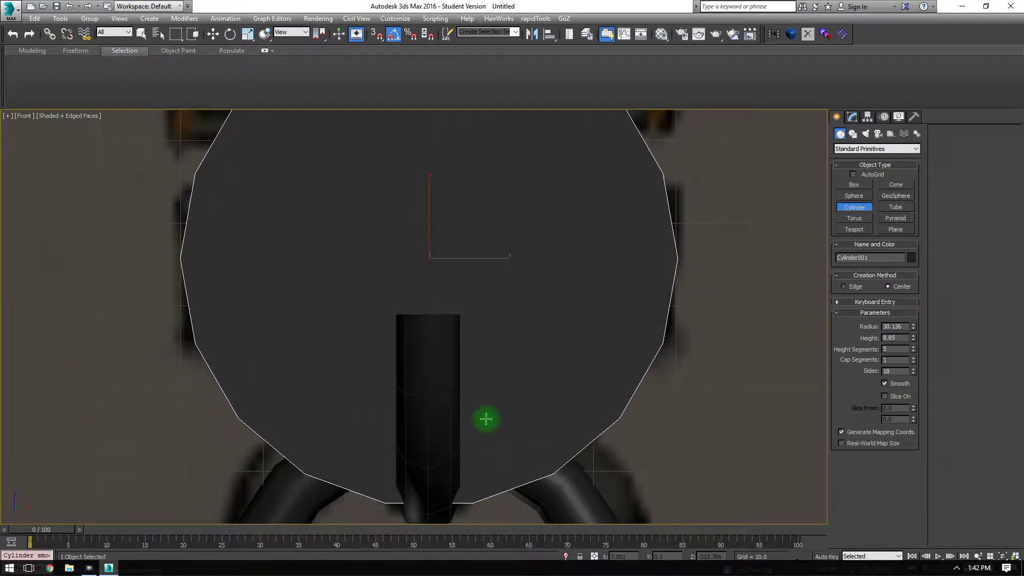
{"action": "left_click", "coordinate": [485, 417]}
Step: Rotate the cylinder 90 degrees so its axis follows the handle, and reduce its height segments to 1
{"action": "middle_click_drag", "start_coordinate": [494, 390], "coordinate": [485, 407]}
{"action": "key", "text": "e"}
{"action": "left_click_drag", "start_coordinate": [419, 295], "coordinate": [423, 249]}
{"action": "left_click", "coordinate": [851, 116]}
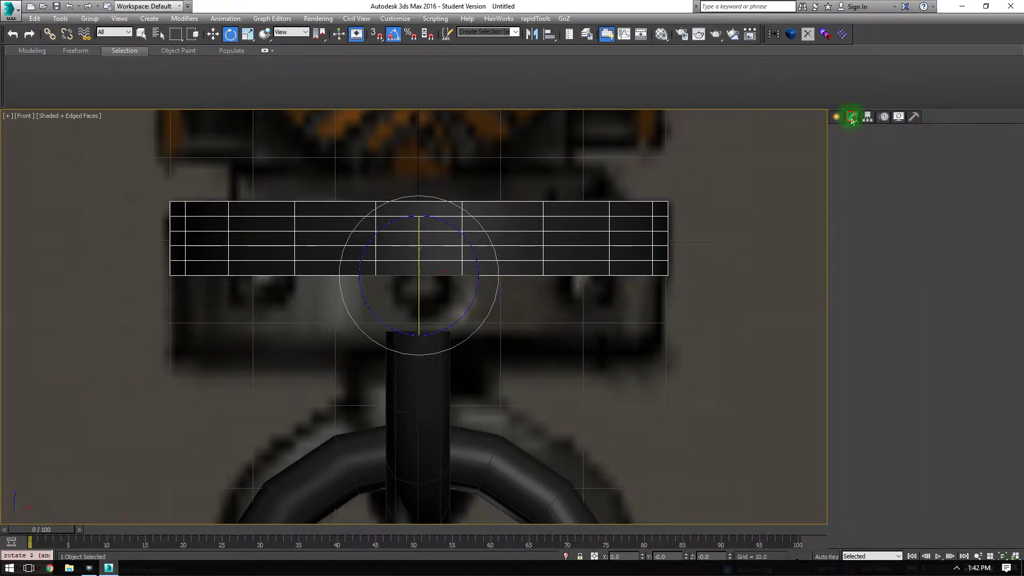
{"action": "middle_click_drag", "start_coordinate": [414, 335], "coordinate": [455, 272]}
{"action": "right_click", "coordinate": [915, 293]}
Step: Move the cylinder down to the collar's lower edge and increase its height to about 17.6 to match the collar
{"action": "key", "text": "w"}
{"action": "left_click_drag", "start_coordinate": [437, 153], "coordinate": [432, 236]}
{"action": "left_click_drag", "start_coordinate": [914, 282], "coordinate": [908, 230]}
{"action": "middle_click_drag", "start_coordinate": [589, 273], "coordinate": [471, 333]}
{"action": "scroll", "coordinate": [506, 332], "scroll_direction": "down", "scroll_amount": 3}
Step: Centre the collar cylinder by setting its absolute X and Y positions to 0
{"action": "right_click", "coordinate": [212, 33]}
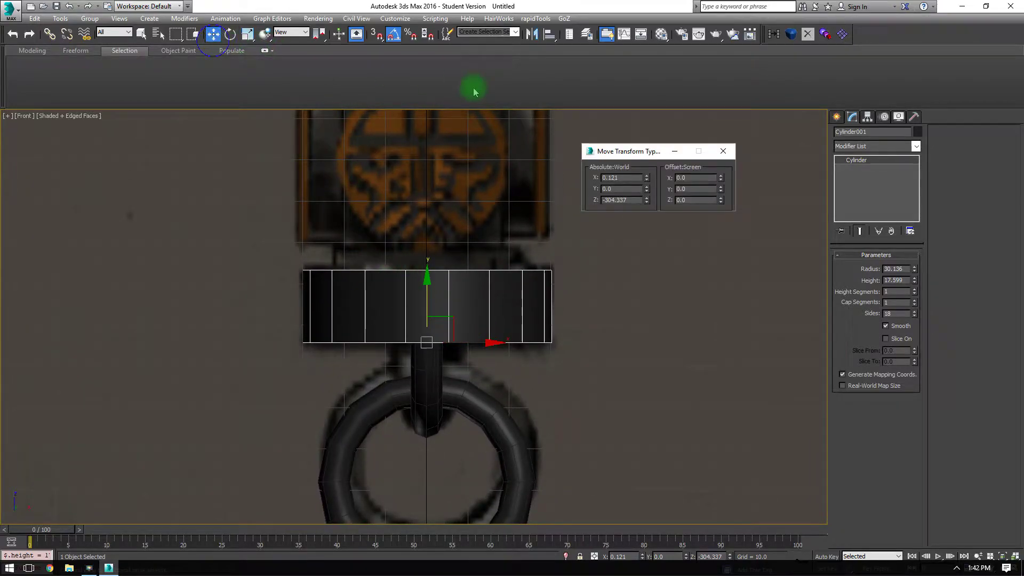
{"action": "right_click", "coordinate": [646, 178]}
{"action": "right_click", "coordinate": [645, 191]}
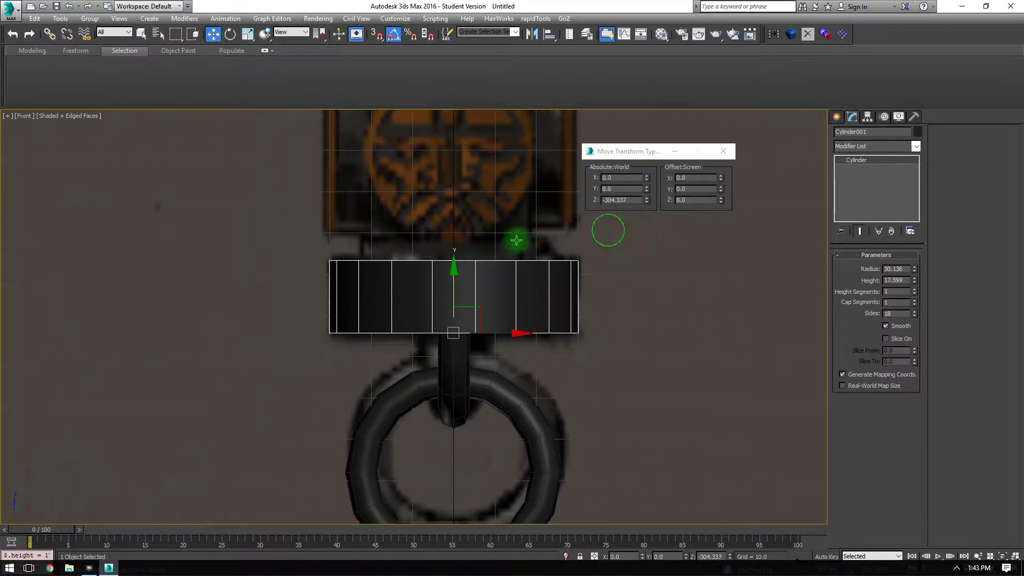
{"action": "scroll", "coordinate": [427, 330], "scroll_direction": "up", "scroll_amount": 5}
{"action": "left_click", "coordinate": [723, 151]}
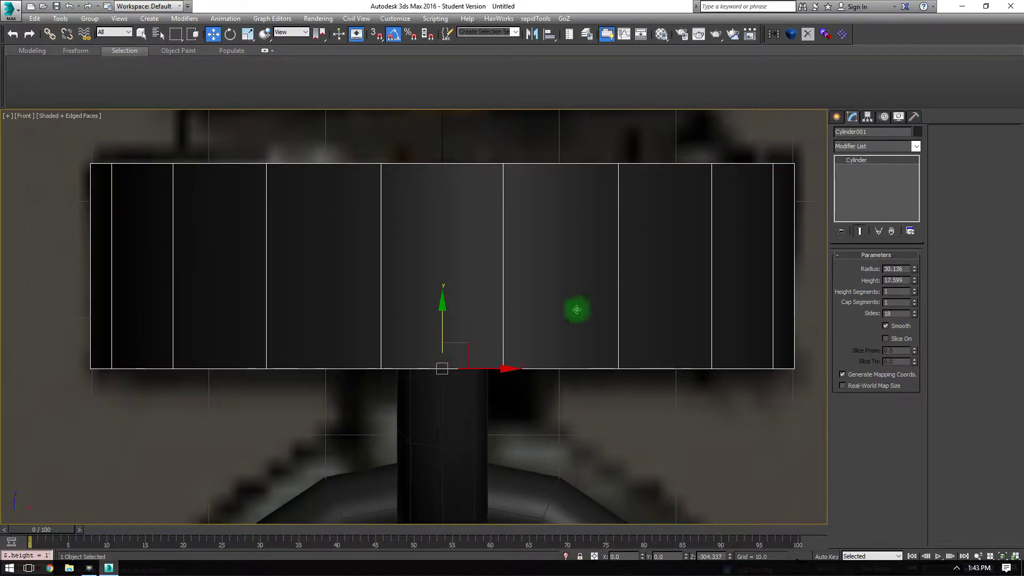
Step: Set the collar cylinder to 16 sides and convert it to an editable poly
{"action": "scroll", "coordinate": [587, 274], "scroll_direction": "down", "scroll_amount": 4}
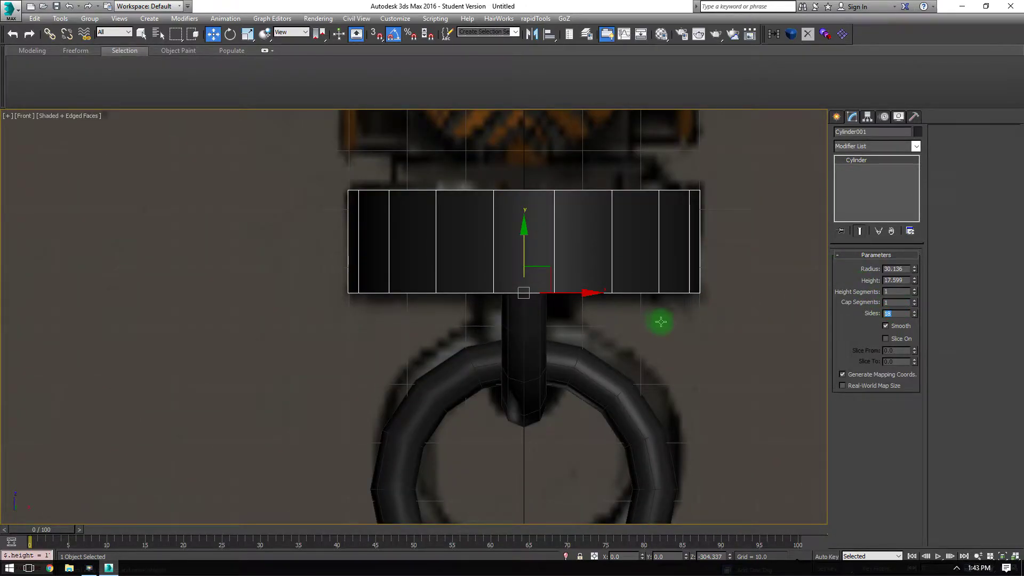
{"action": "type", "text": "16"}
{"action": "key", "text": "Return"}
{"action": "scroll", "coordinate": [413, 350], "scroll_direction": "up", "scroll_amount": 4}
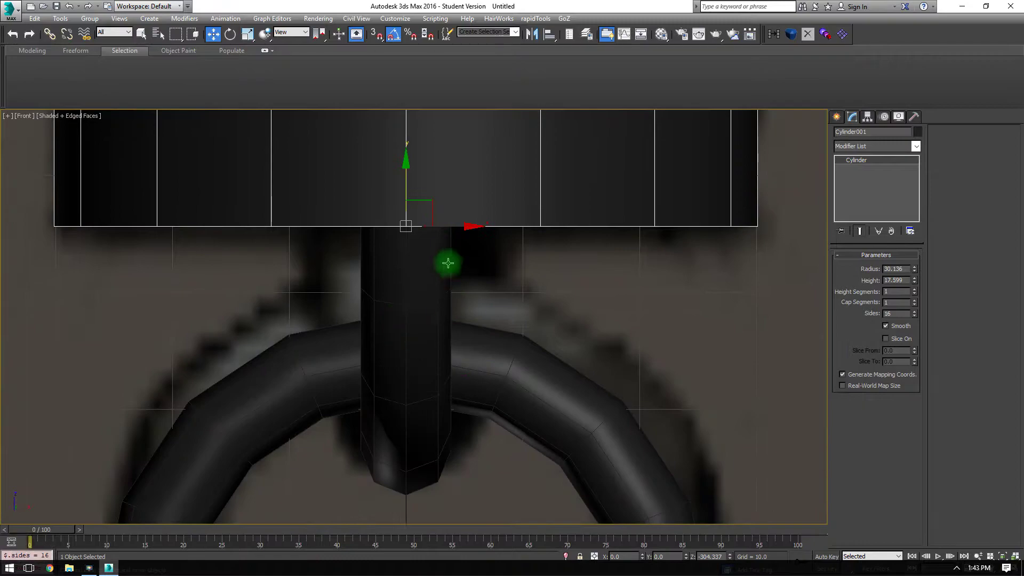
{"action": "right_click", "coordinate": [428, 249]}
{"action": "left_click", "coordinate": [467, 255]}
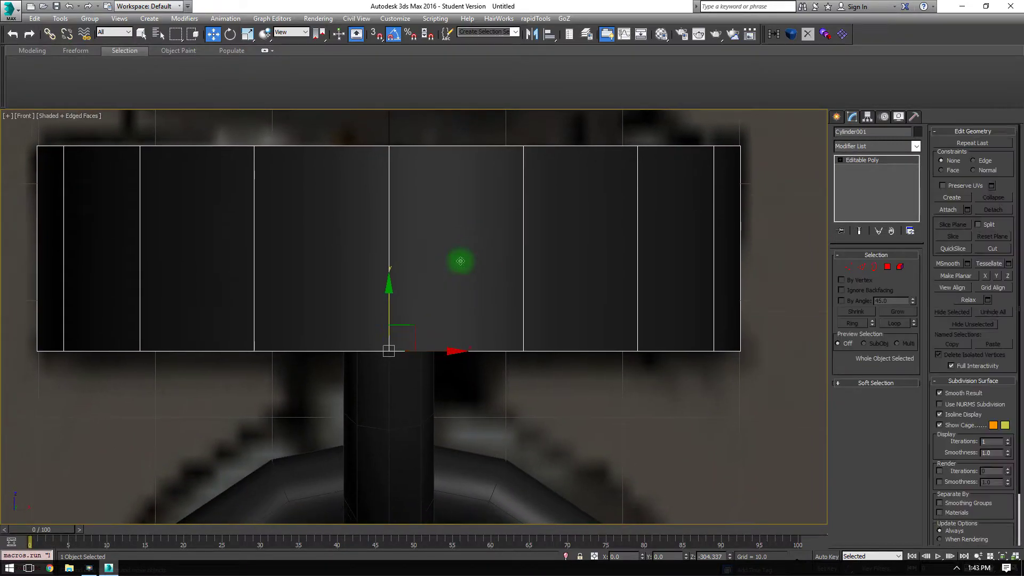
{"action": "scroll", "coordinate": [480, 272], "scroll_direction": "down", "scroll_amount": 2}
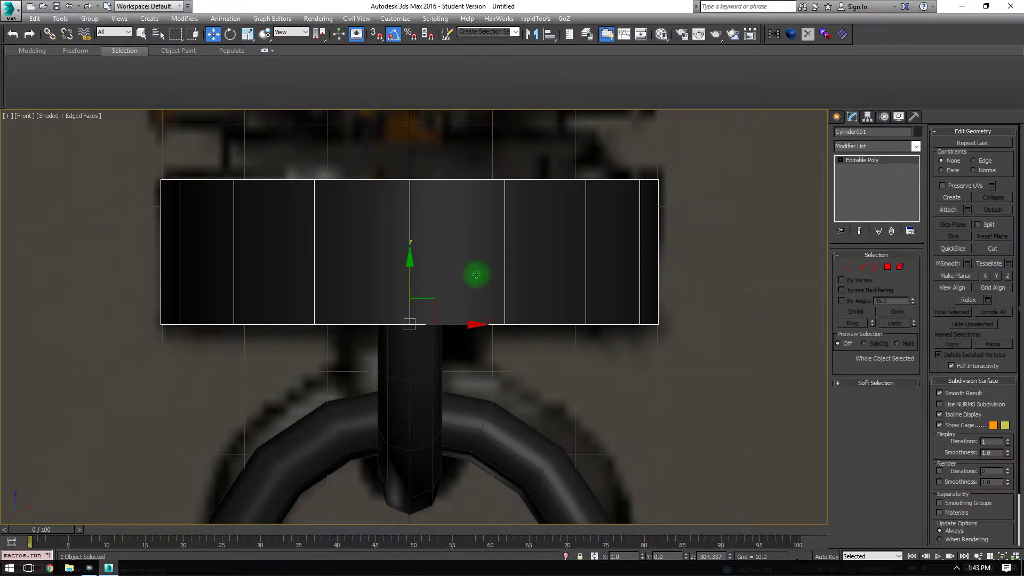
Step: Set the angle snap to 11.25 degrees and rotate the collar cylinder 11.25 degrees about its vertical axis in the top view
{"action": "key", "text": "t"}
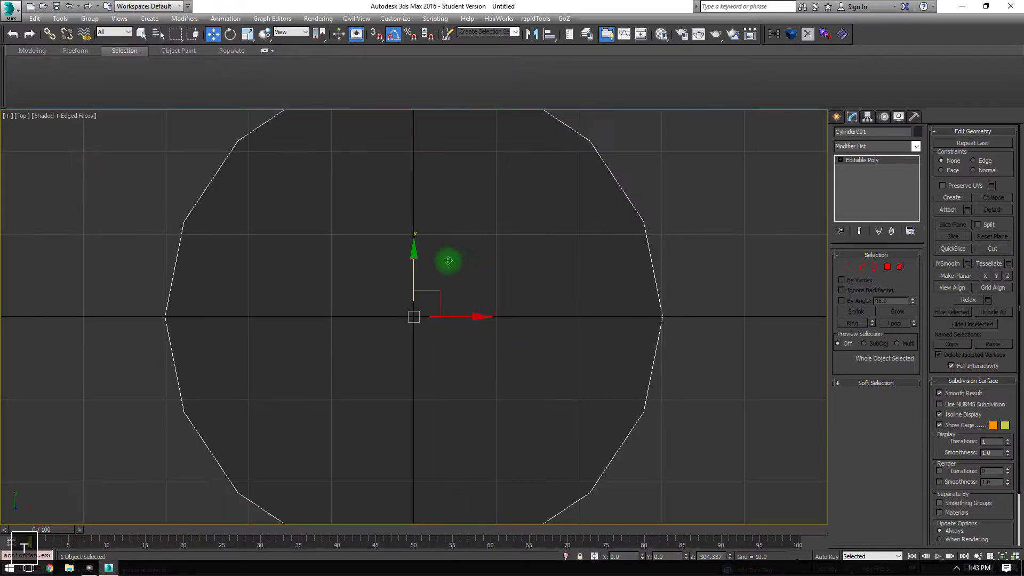
{"action": "scroll", "coordinate": [479, 239], "scroll_direction": "down", "scroll_amount": 4}
{"action": "scroll", "coordinate": [477, 257], "scroll_direction": "up", "scroll_amount": 2}
{"action": "key", "text": "e"}
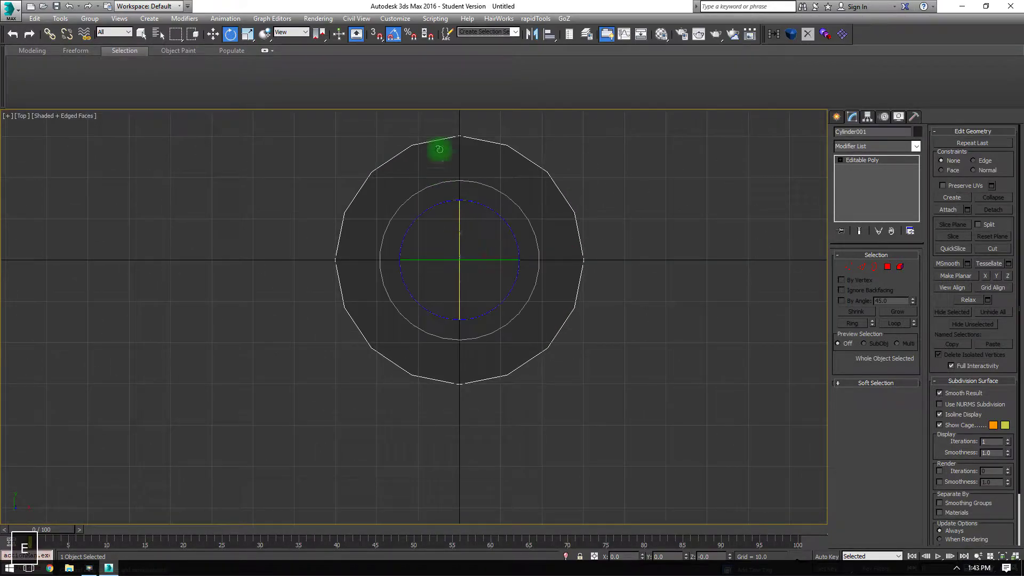
{"action": "right_click", "coordinate": [393, 35]}
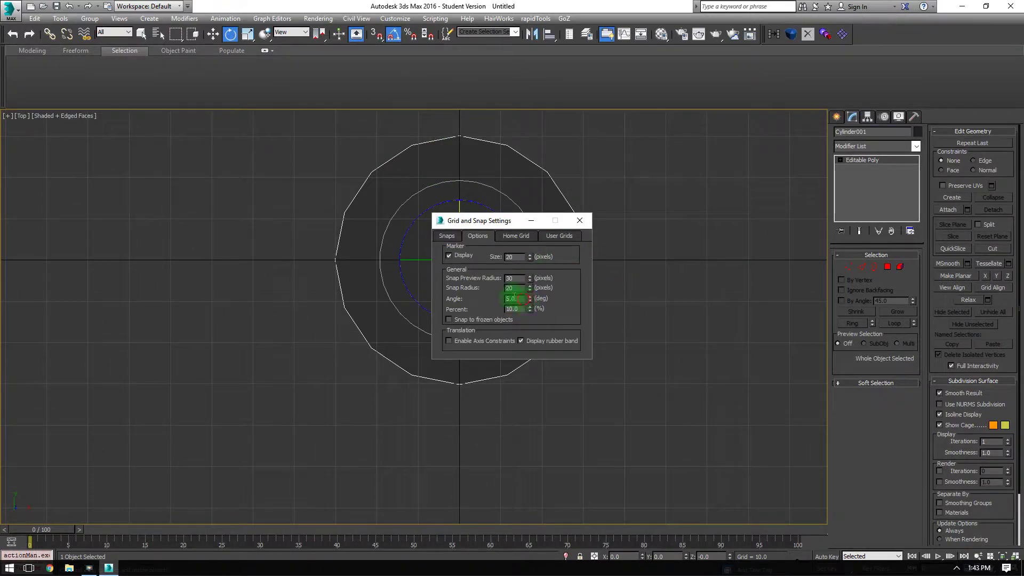
{"action": "type", "text": "11.25"}
{"action": "key", "text": "Return"}
{"action": "left_click", "coordinate": [566, 276]}
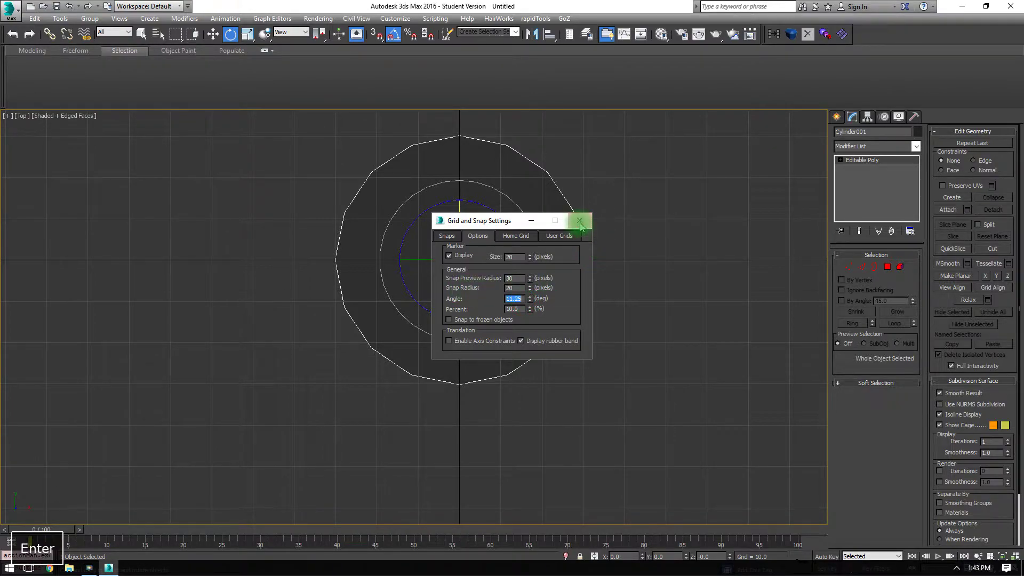
{"action": "left_click", "coordinate": [579, 221]}
{"action": "left_click_drag", "start_coordinate": [498, 221], "coordinate": [499, 217]}
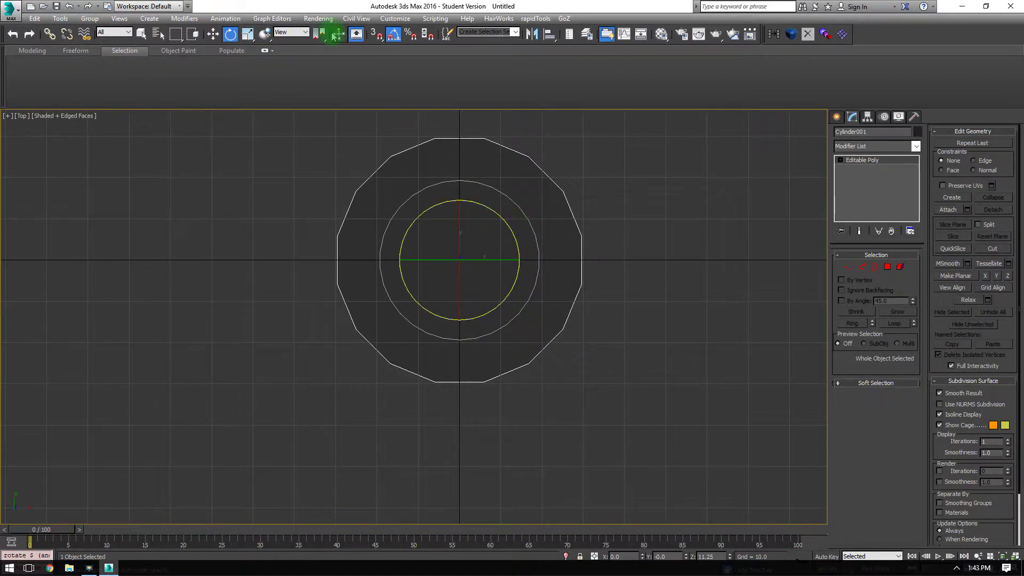
Step: Restore the angle snap increment to 5 degrees
{"action": "right_click", "coordinate": [393, 35]}
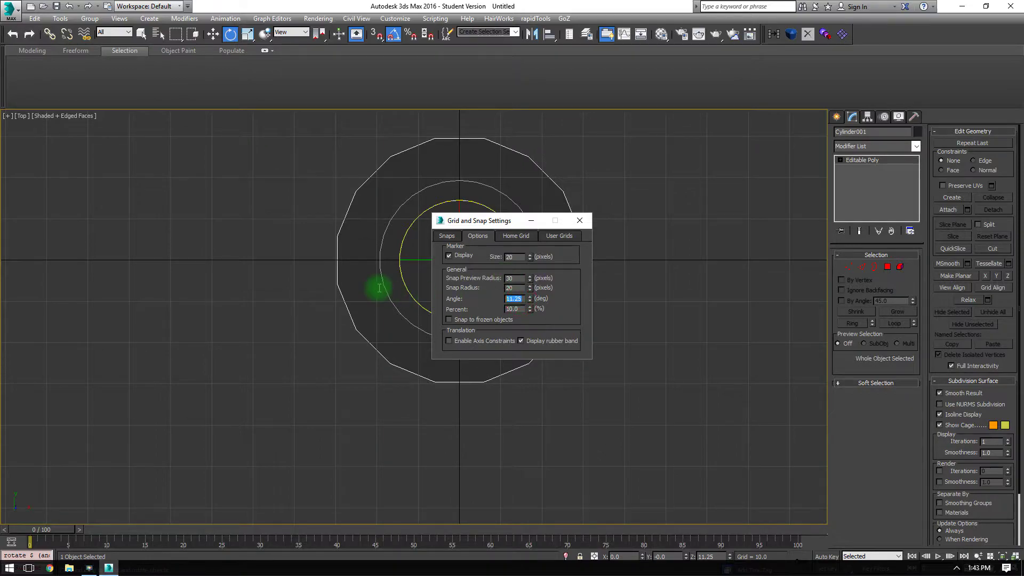
{"action": "type", "text": "5"}
{"action": "key", "text": "Return"}
{"action": "left_click", "coordinate": [580, 221]}
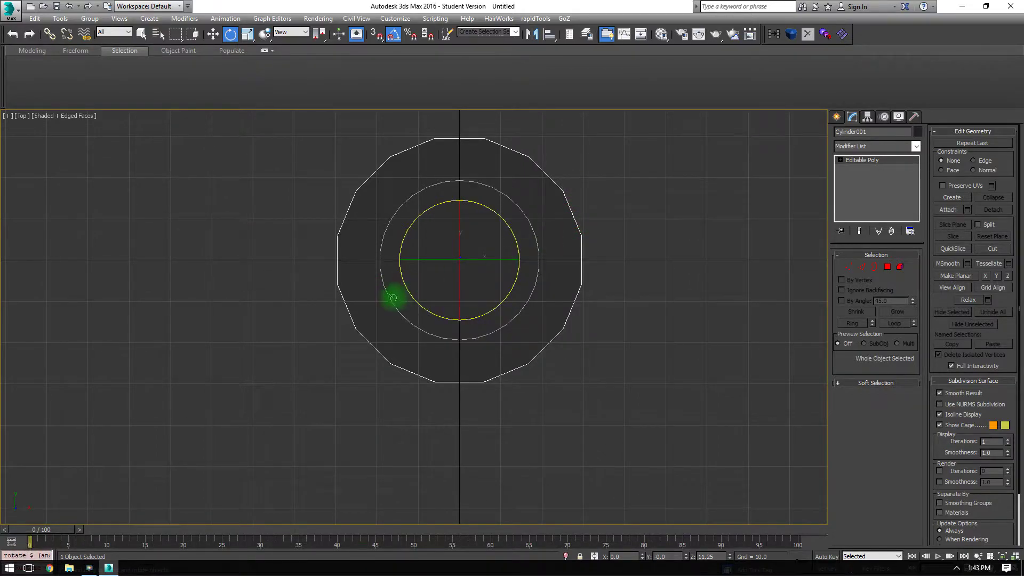
Step: Make the collar see-through and create a sphere of radius about 3.9 with 8 segments over the reference's central rivet
{"action": "scroll", "coordinate": [393, 335], "scroll_direction": "up", "scroll_amount": 3}
{"action": "middle_click_drag", "start_coordinate": [495, 271], "coordinate": [418, 352]}
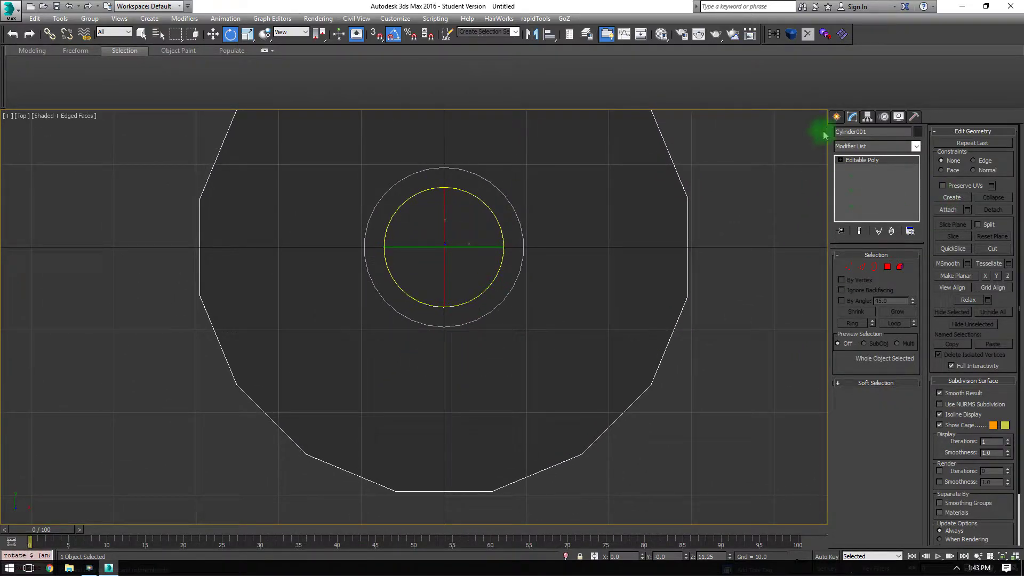
{"action": "left_click", "coordinate": [835, 117]}
{"action": "left_click", "coordinate": [853, 195]}
{"action": "mouse_move", "coordinate": [489, 308]}
{"action": "middle_mouse_down"}
{"action": "mouse_move", "coordinate": [489, 267]}
{"action": "mouse_move", "coordinate": [498, 297]}
{"action": "middle_mouse_up"}
{"action": "key", "text": "f"}
{"action": "key", "text": "alt+x"}
{"action": "scroll", "coordinate": [458, 240], "scroll_direction": "up", "scroll_amount": 5}
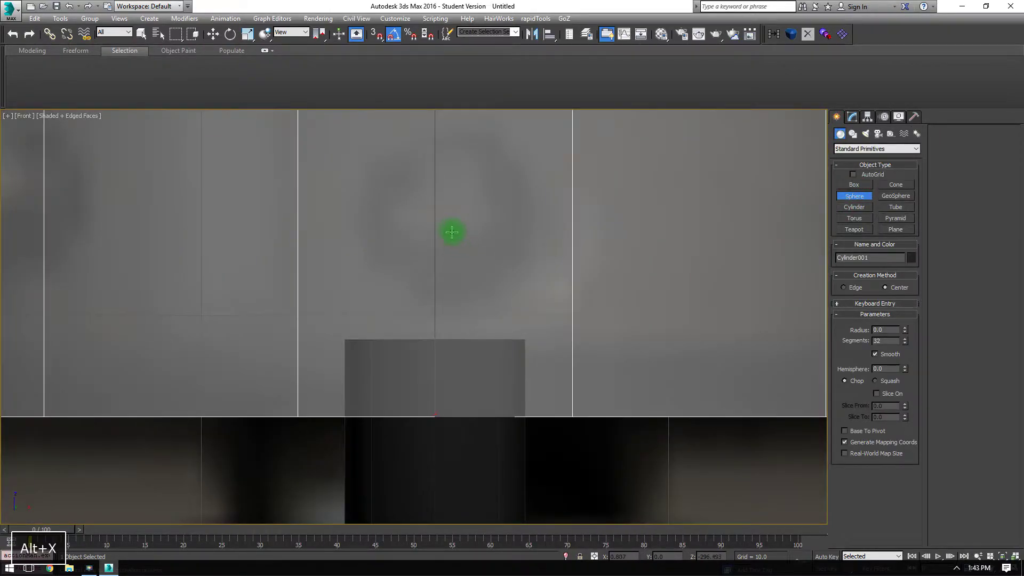
{"action": "left_click_drag", "start_coordinate": [447, 216], "coordinate": [460, 306]}
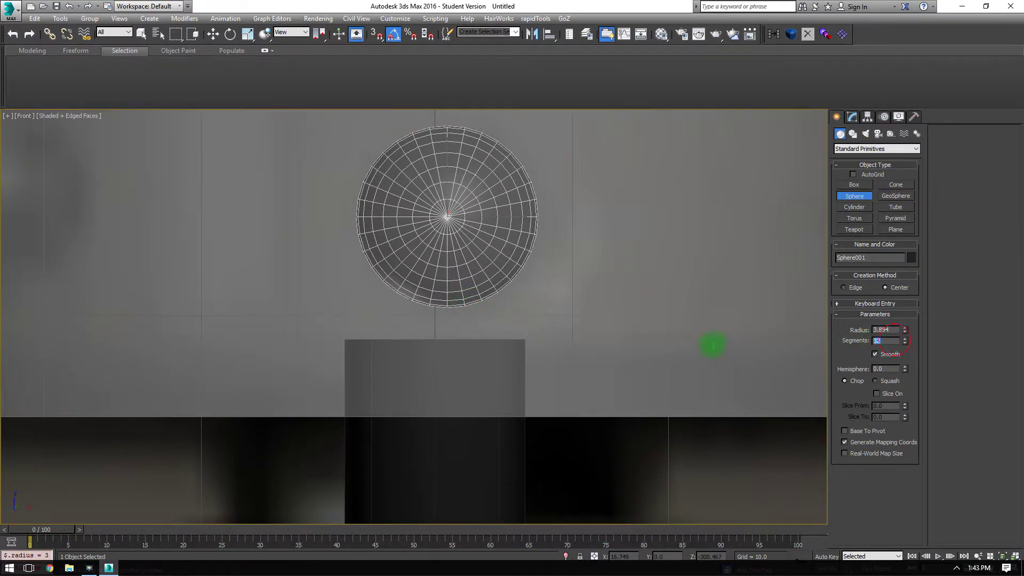
{"action": "type", "text": "8"}
{"action": "key", "text": "Return"}
{"action": "scroll", "coordinate": [493, 260], "scroll_direction": "down", "scroll_amount": 6}
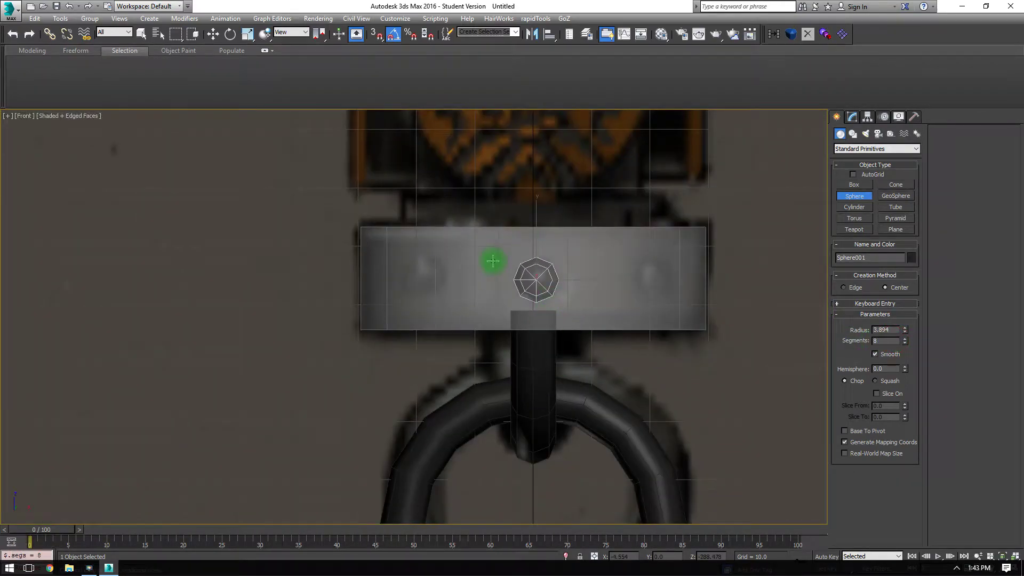
Step: Centre the rivet sphere by setting its absolute X position to 0 and convert it to an editable poly
{"action": "scroll", "coordinate": [584, 264], "scroll_direction": "up", "scroll_amount": 4}
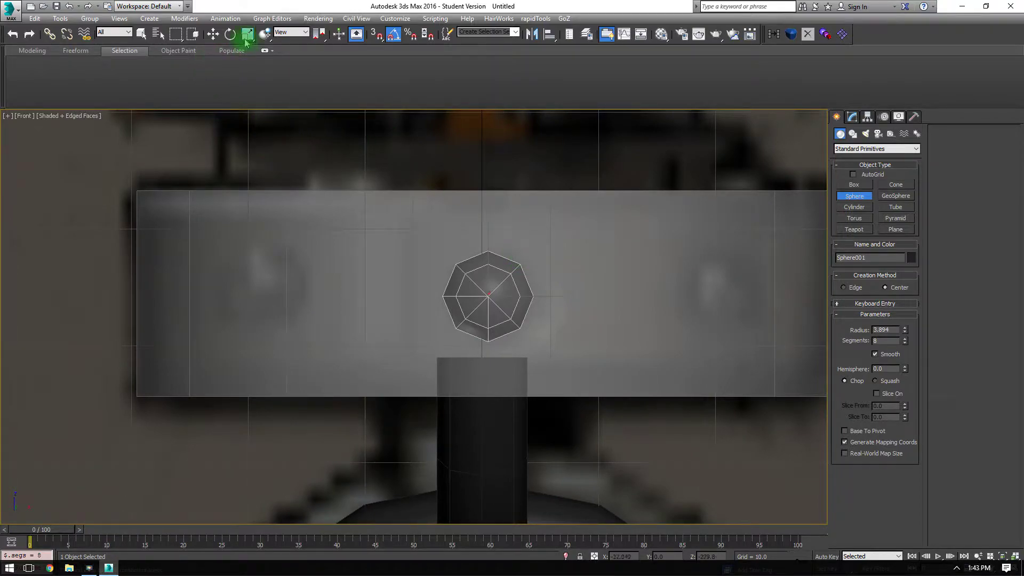
{"action": "right_click", "coordinate": [213, 35]}
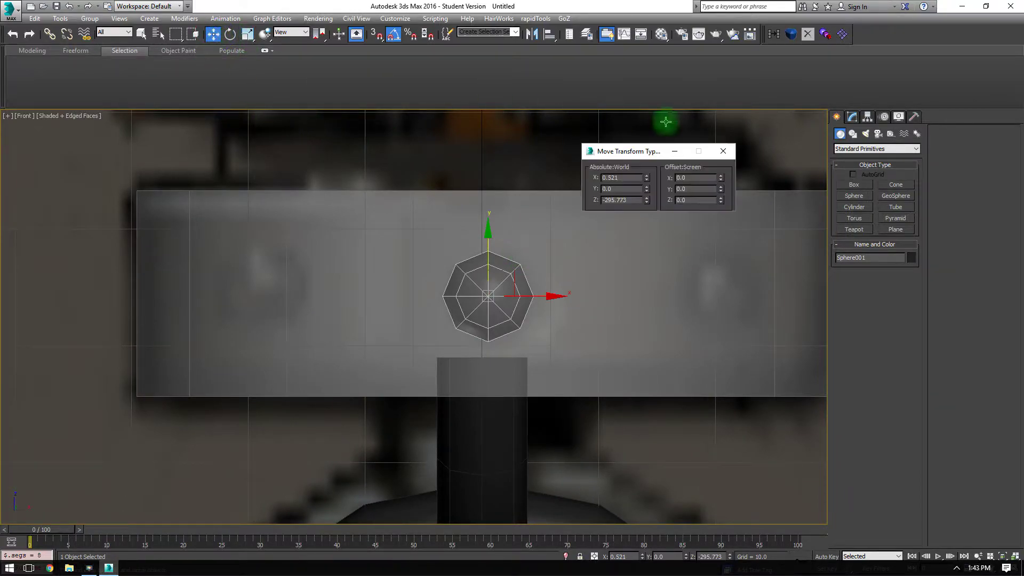
{"action": "right_click", "coordinate": [649, 178]}
{"action": "left_click", "coordinate": [723, 151]}
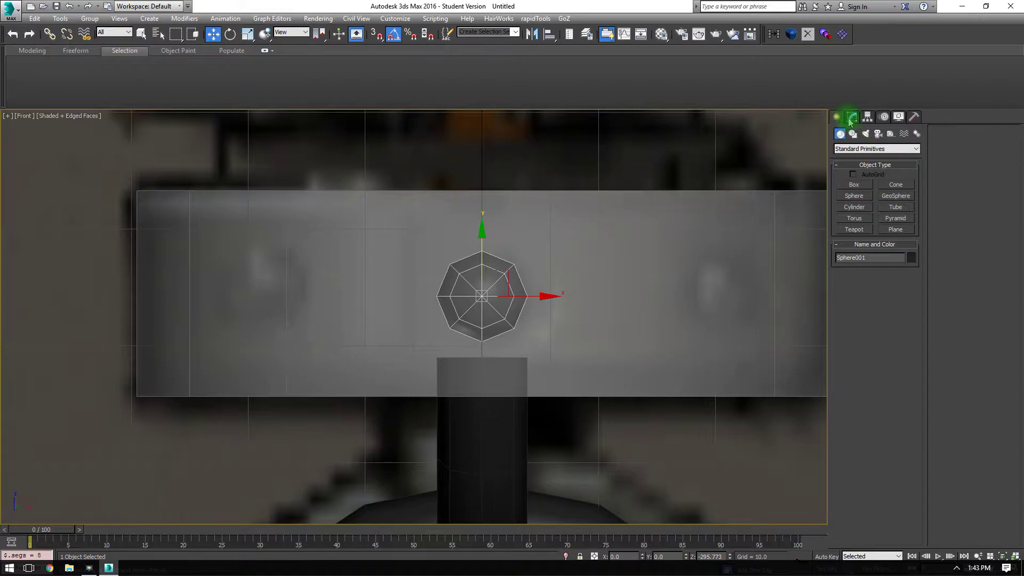
{"action": "left_click", "coordinate": [853, 117]}
{"action": "right_click", "coordinate": [477, 262]}
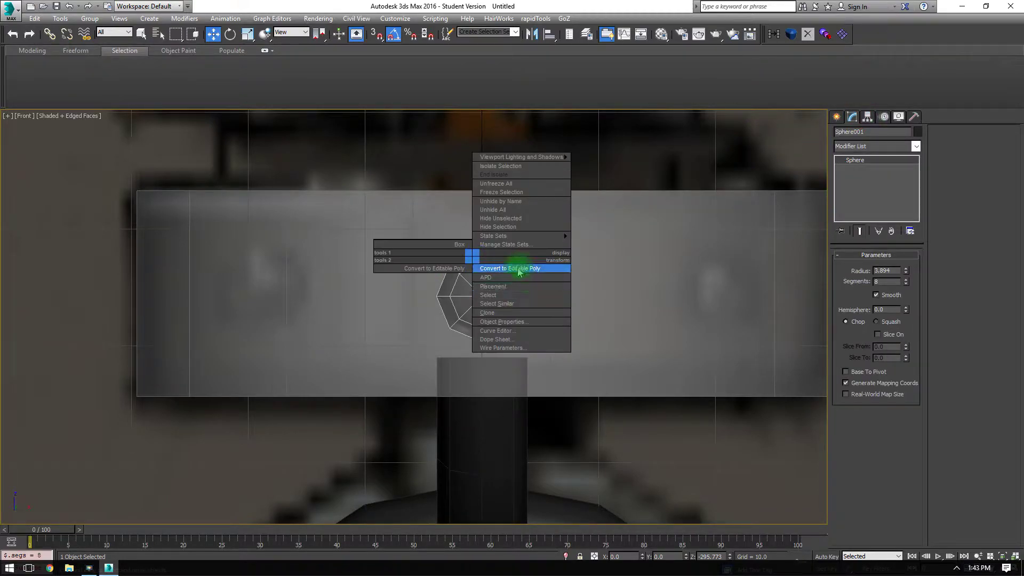
{"action": "left_click", "coordinate": [527, 267]}
Step: Delete the rear half of the rivet sphere's polygons in the top view
{"action": "key", "text": "t"}
{"action": "left_click", "coordinate": [886, 267]}
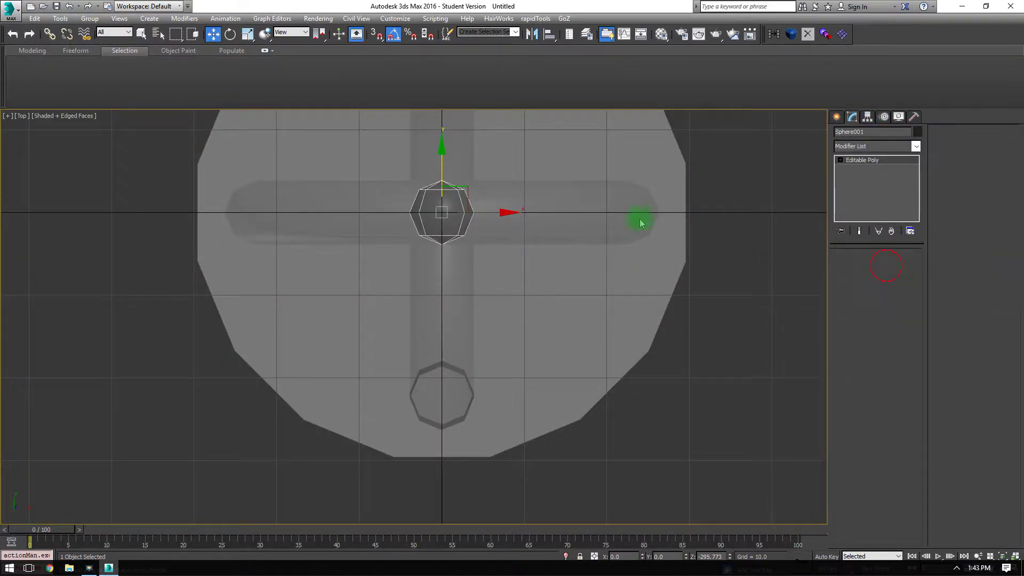
{"action": "left_click_drag", "start_coordinate": [530, 139], "coordinate": [367, 202]}
{"action": "key", "text": "Delete"}
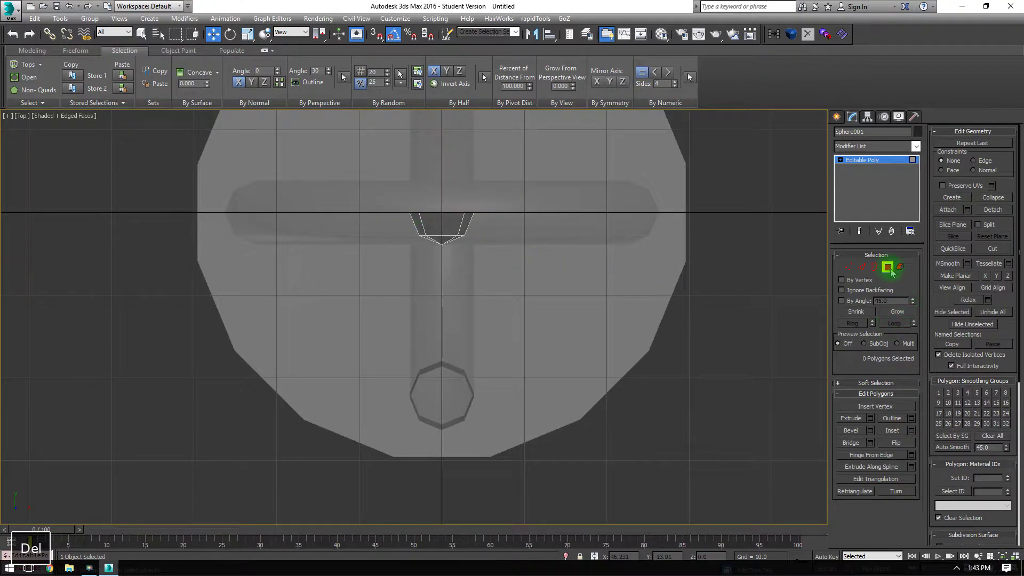
Step: Move all remaining half-sphere polygons forward along Y until their flat side meets the collar's front face, keeping the pivot at the centre
{"action": "key", "text": "ctrl+z"}
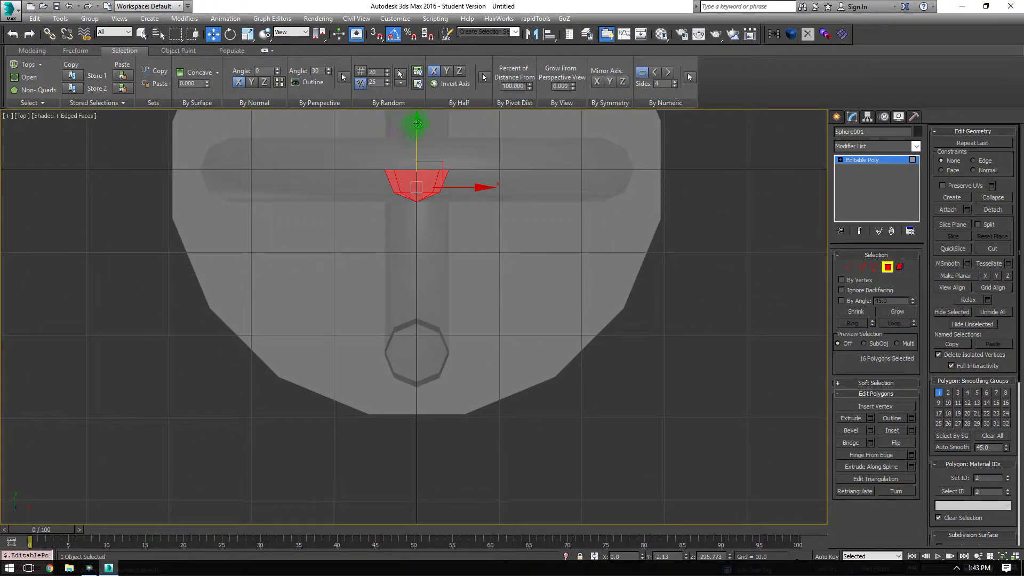
{"action": "left_click_drag", "start_coordinate": [417, 124], "coordinate": [406, 370]}
{"action": "scroll", "coordinate": [410, 447], "scroll_direction": "up", "scroll_amount": 5}
{"action": "middle_click_drag", "start_coordinate": [405, 446], "coordinate": [430, 267]}
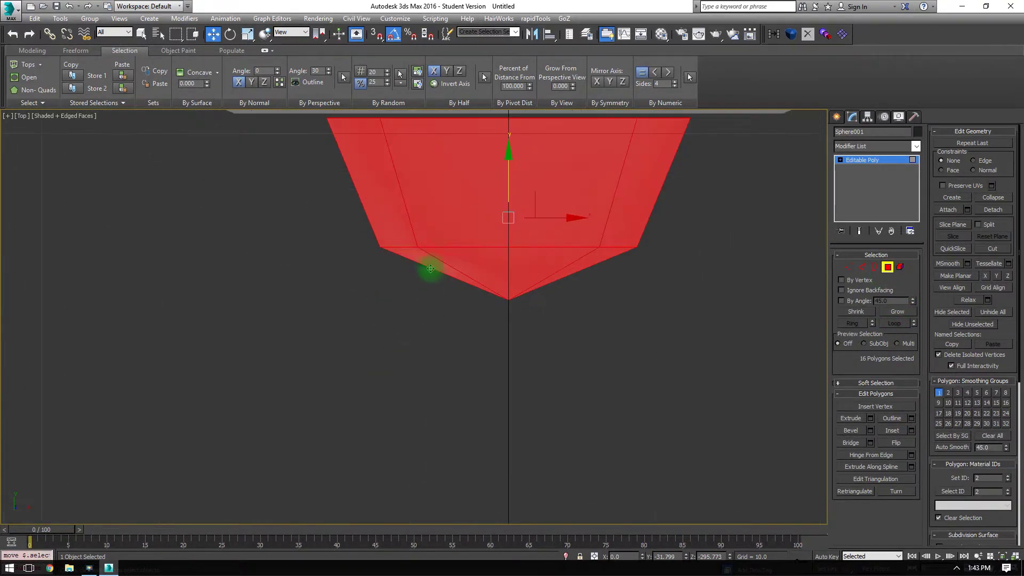
{"action": "scroll", "coordinate": [447, 203], "scroll_direction": "up", "scroll_amount": 1}
{"action": "middle_click_drag", "start_coordinate": [448, 203], "coordinate": [428, 458]}
{"action": "left_click_drag", "start_coordinate": [504, 421], "coordinate": [504, 411]}
{"action": "left_click", "coordinate": [886, 270]}
{"action": "scroll", "coordinate": [427, 365], "scroll_direction": "down", "scroll_amount": 5}
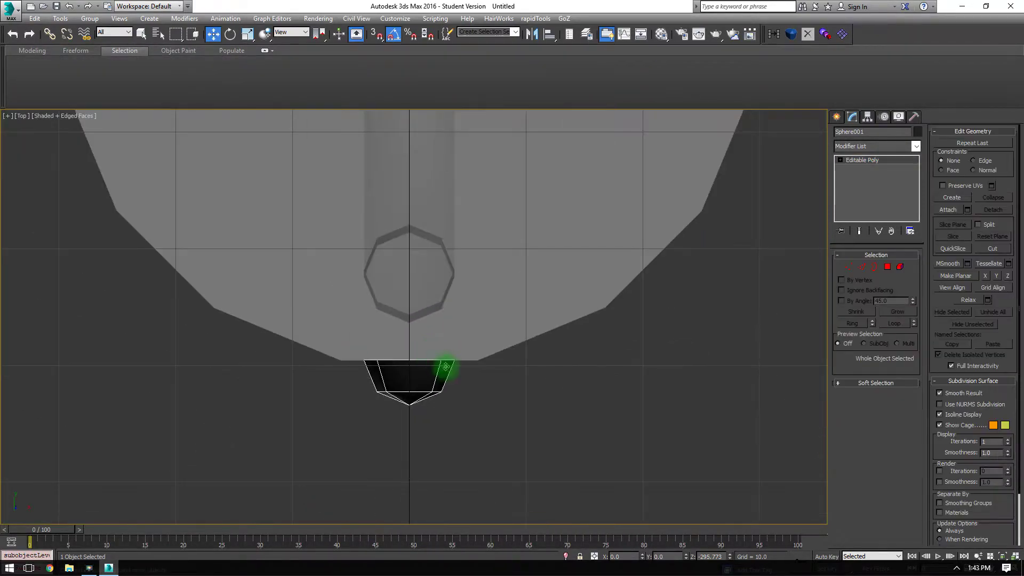
Step: Rotate-clone the rivet around the collar's centre in 45-degree increments, making 7 copies
{"action": "key", "text": "e"}
{"action": "middle_click_drag", "start_coordinate": [425, 251], "coordinate": [414, 411]}
{"action": "scroll", "coordinate": [415, 411], "scroll_direction": "down", "scroll_amount": 1}
{"action": "middle_click_drag", "start_coordinate": [461, 178], "coordinate": [472, 156]}
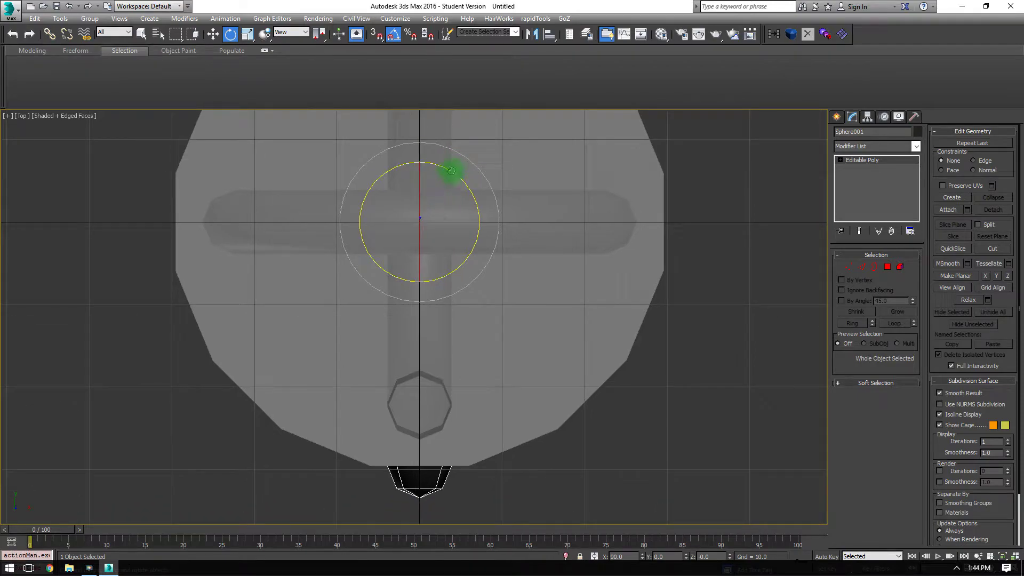
{"action": "left_click_drag", "start_coordinate": [451, 171], "coordinate": [436, 149], "text": "shift"}
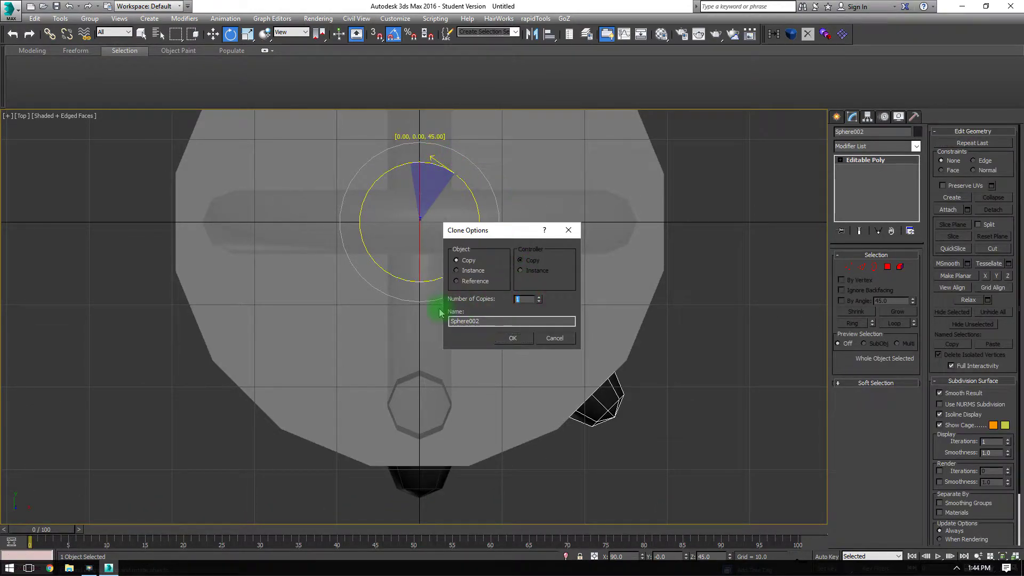
{"action": "type", "text": "7"}
{"action": "left_click", "coordinate": [525, 337]}
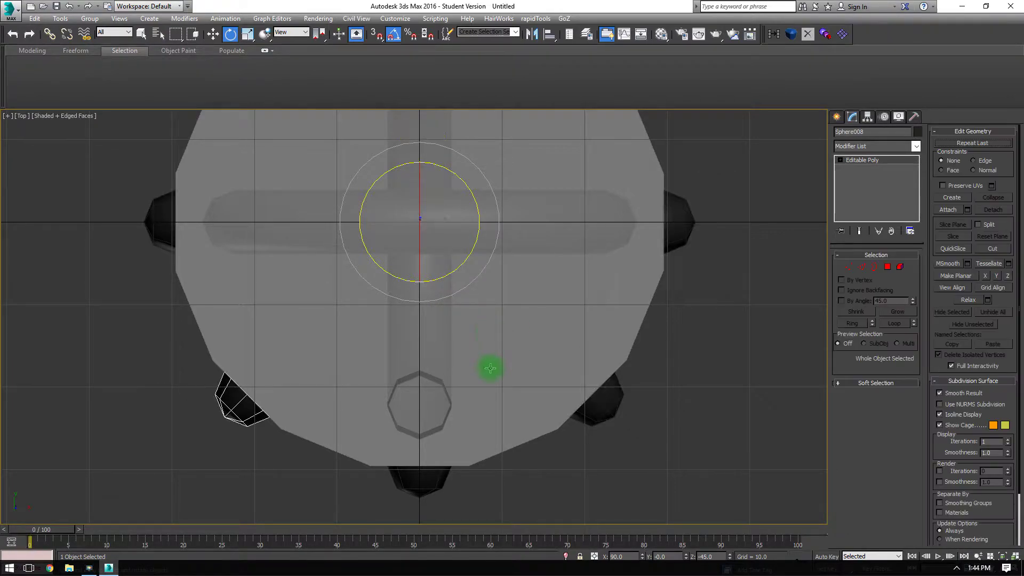
Step: Turn off the collar's see-through display and attach all eight rivets to it
{"action": "scroll", "coordinate": [514, 251], "scroll_direction": "down", "scroll_amount": 5}
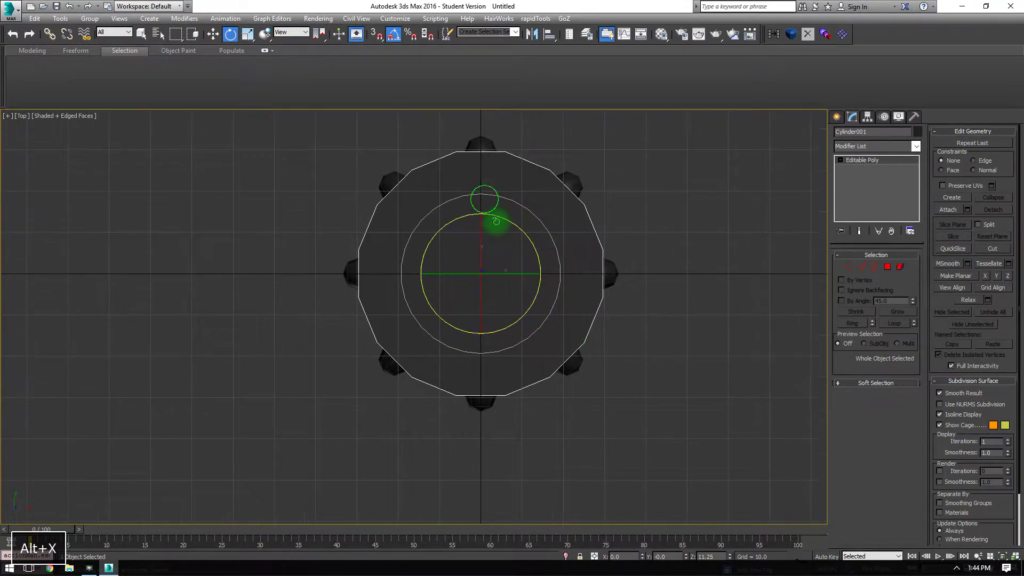
{"action": "left_click", "coordinate": [948, 210]}
{"action": "left_click", "coordinate": [566, 180]}
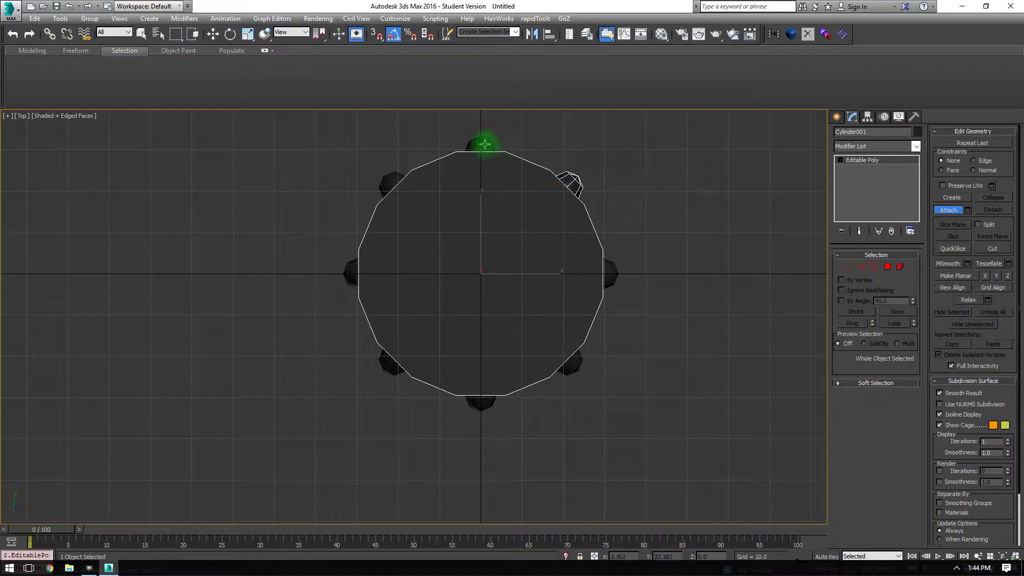
{"action": "left_click", "coordinate": [483, 143]}
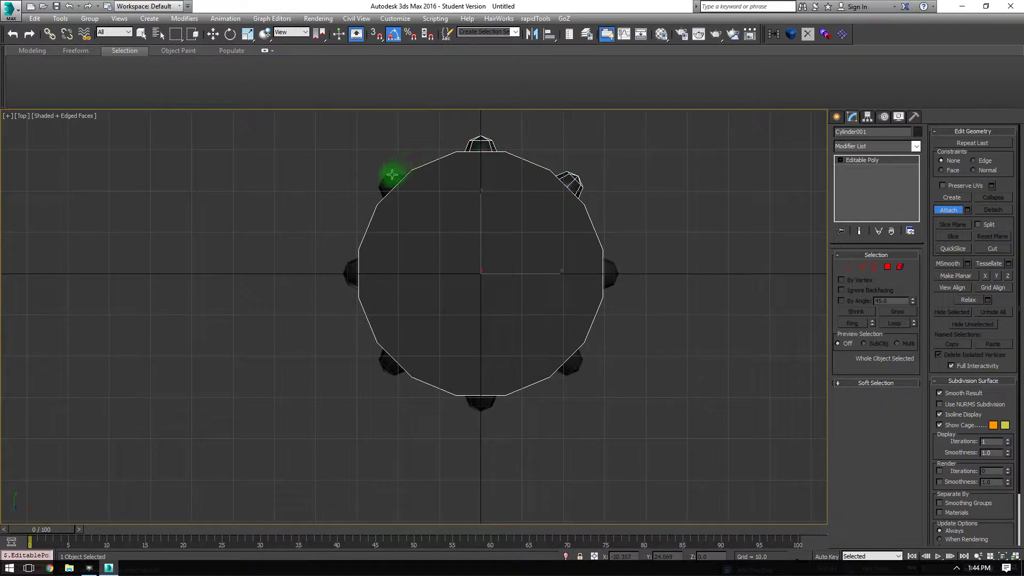
{"action": "left_click", "coordinate": [384, 369]}
{"action": "left_click", "coordinate": [486, 404]}
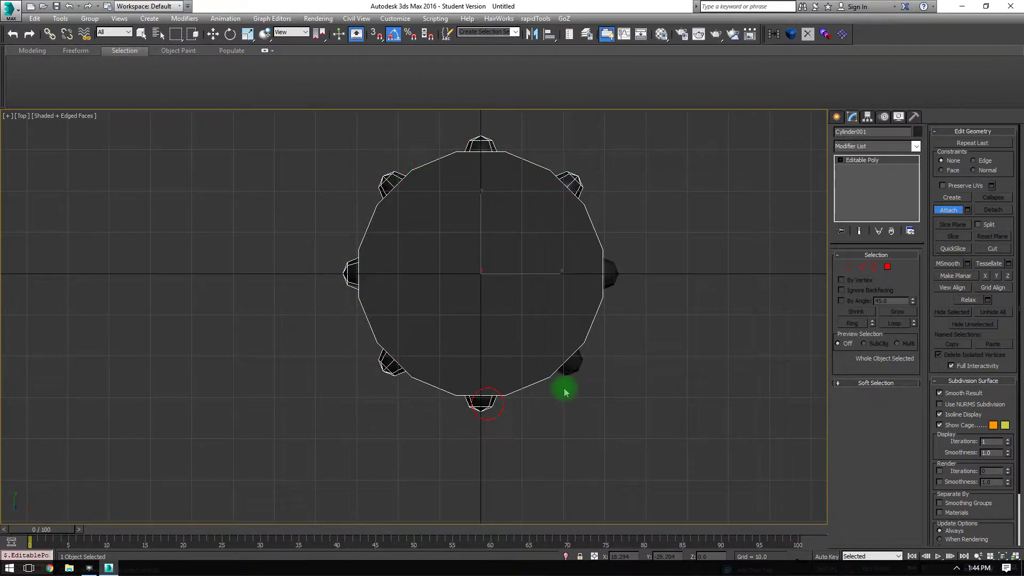
{"action": "left_click", "coordinate": [614, 268]}
{"action": "right_click", "coordinate": [703, 241]}
Step: Inset the collar's top and bottom cap polygons by 1.0 and collapse each inset face to a centre point
{"action": "left_click", "coordinate": [897, 271]}
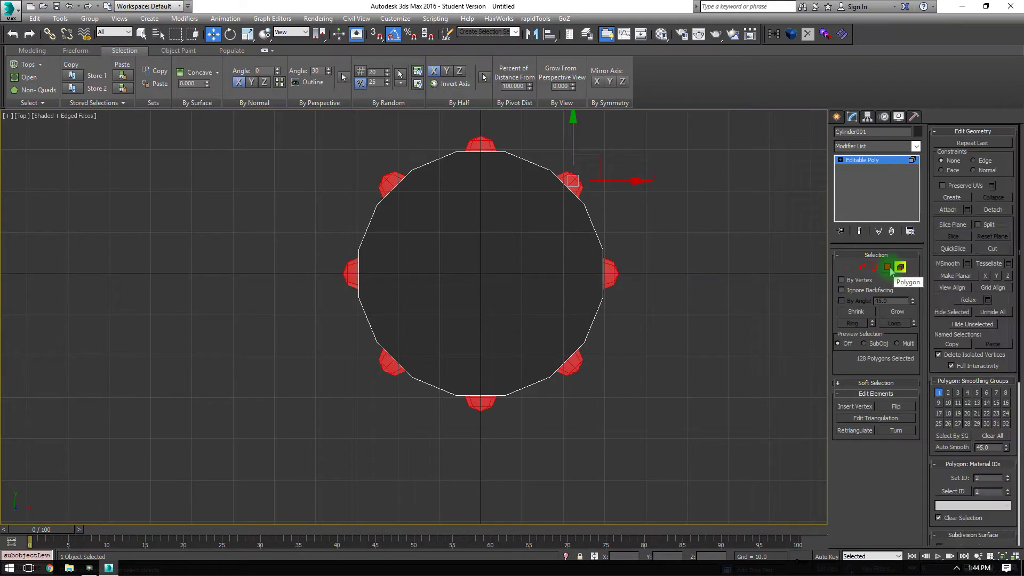
{"action": "left_click", "coordinate": [887, 268]}
{"action": "left_click", "coordinate": [485, 258]}
{"action": "middle_click_drag", "start_coordinate": [617, 366], "coordinate": [582, 204], "text": "alt"}
{"action": "left_click", "coordinate": [541, 234], "text": "ctrl"}
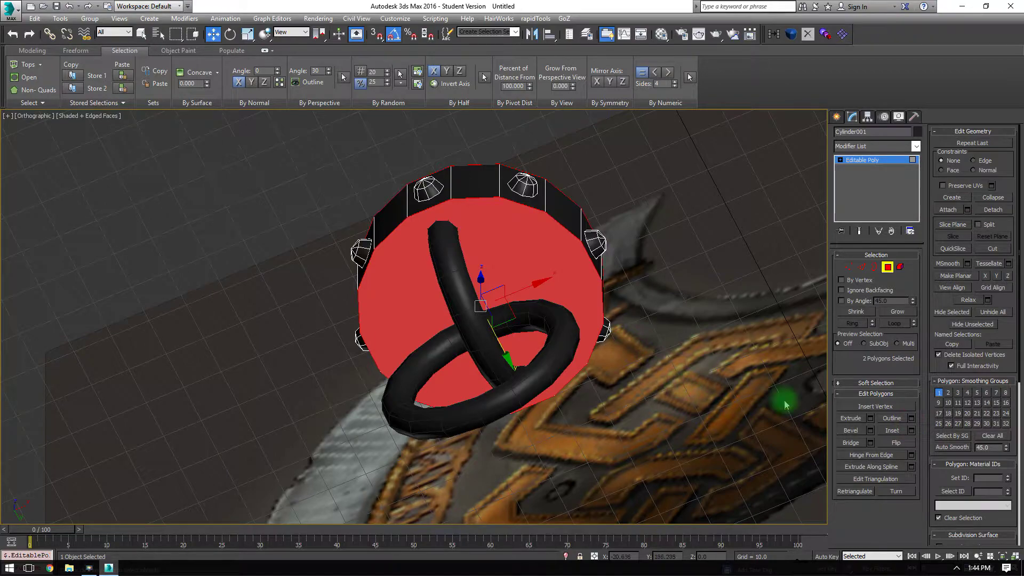
{"action": "middle_click_drag", "start_coordinate": [528, 271], "coordinate": [576, 211], "text": "alt"}
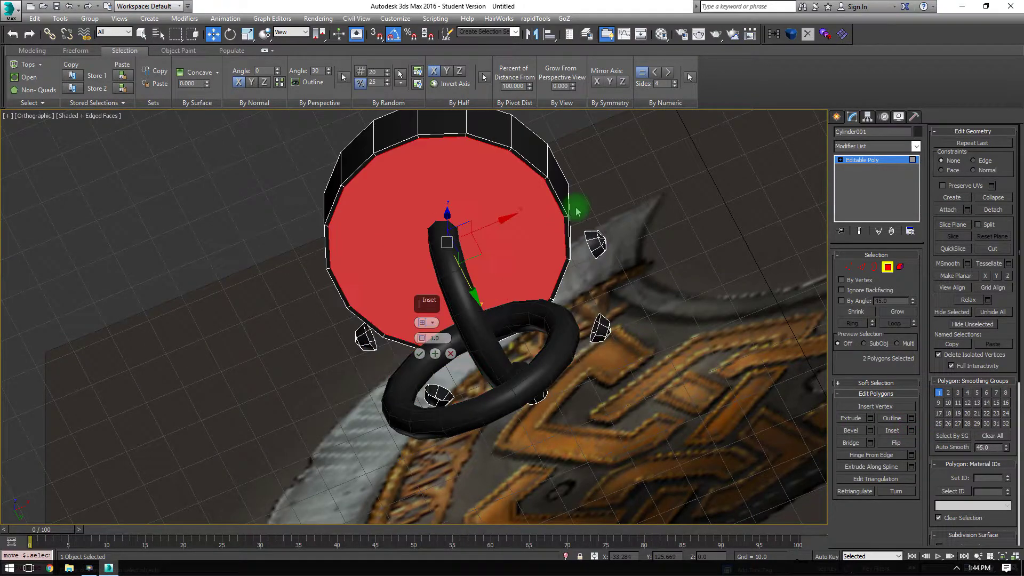
{"action": "key", "text": "ctrl+z"}
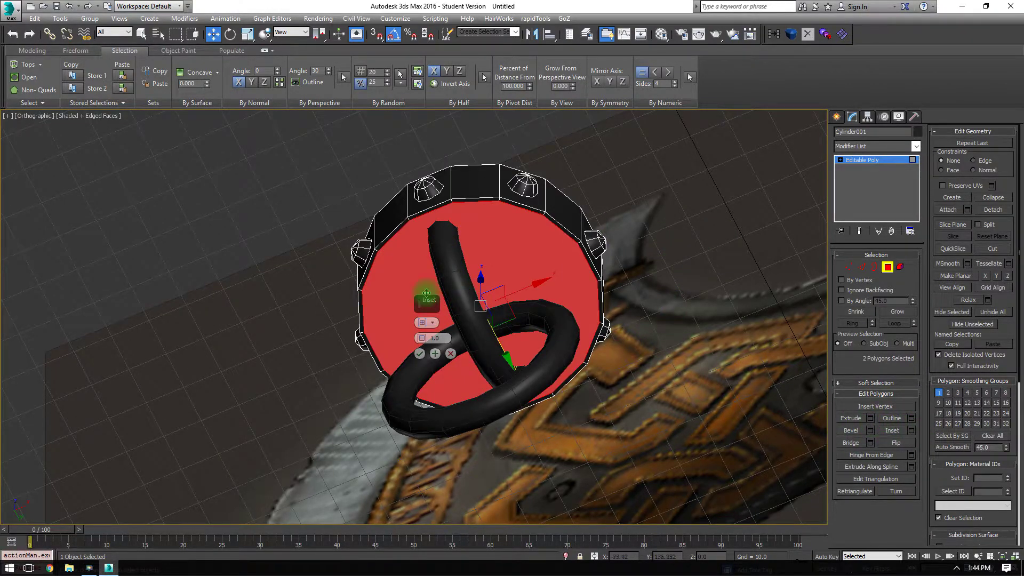
{"action": "left_click", "coordinate": [420, 353]}
{"action": "left_click", "coordinate": [992, 198]}
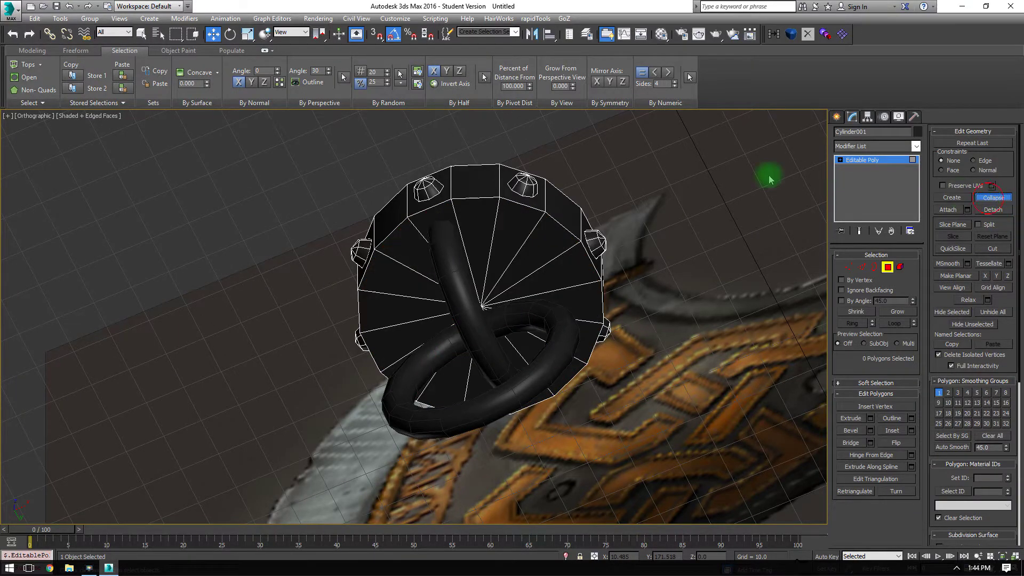
{"action": "middle_click_drag", "start_coordinate": [770, 178], "coordinate": [670, 225], "text": "alt"}
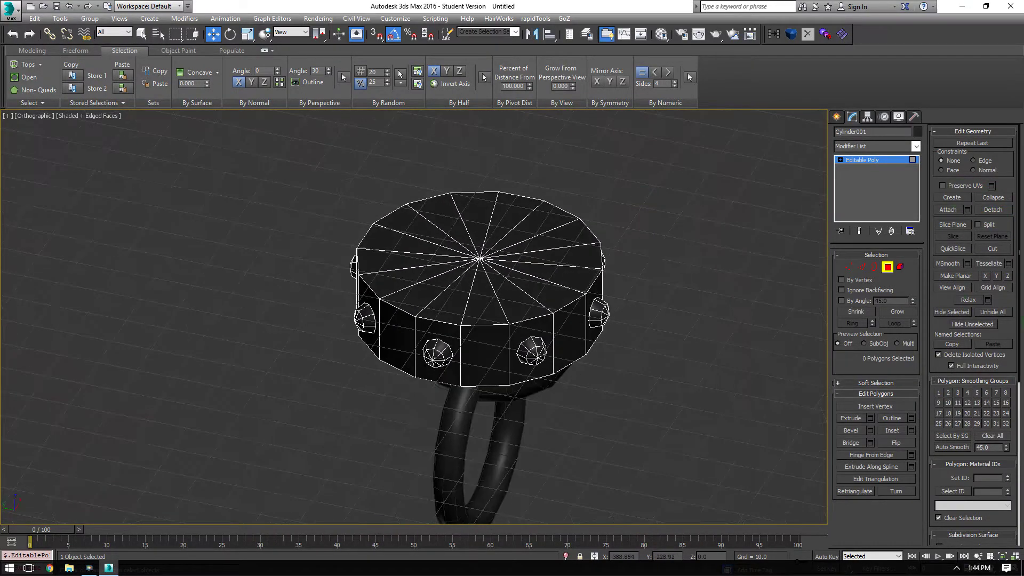
{"action": "left_click", "coordinate": [887, 267]}
{"action": "key", "text": "f"}
{"action": "scroll", "coordinate": [402, 309], "scroll_direction": "down", "scroll_amount": 3}
{"action": "scroll", "coordinate": [358, 273], "scroll_direction": "up", "scroll_amount": 3}
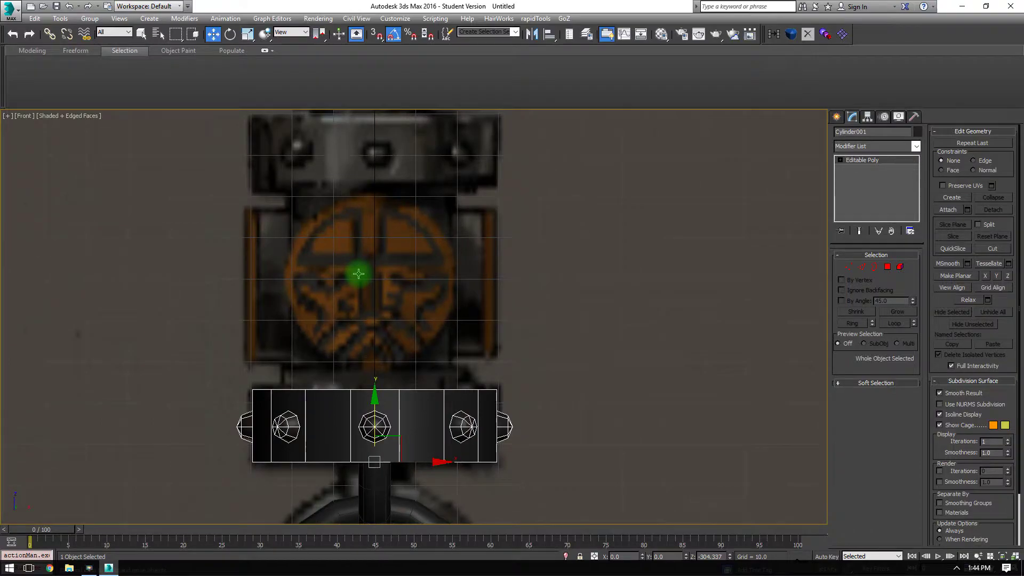
{"action": "scroll", "coordinate": [358, 273], "scroll_direction": "up", "scroll_amount": 2}
{"action": "middle_click_drag", "start_coordinate": [359, 286], "coordinate": [377, 258]}
{"action": "scroll", "coordinate": [377, 258], "scroll_direction": "down", "scroll_amount": 3}
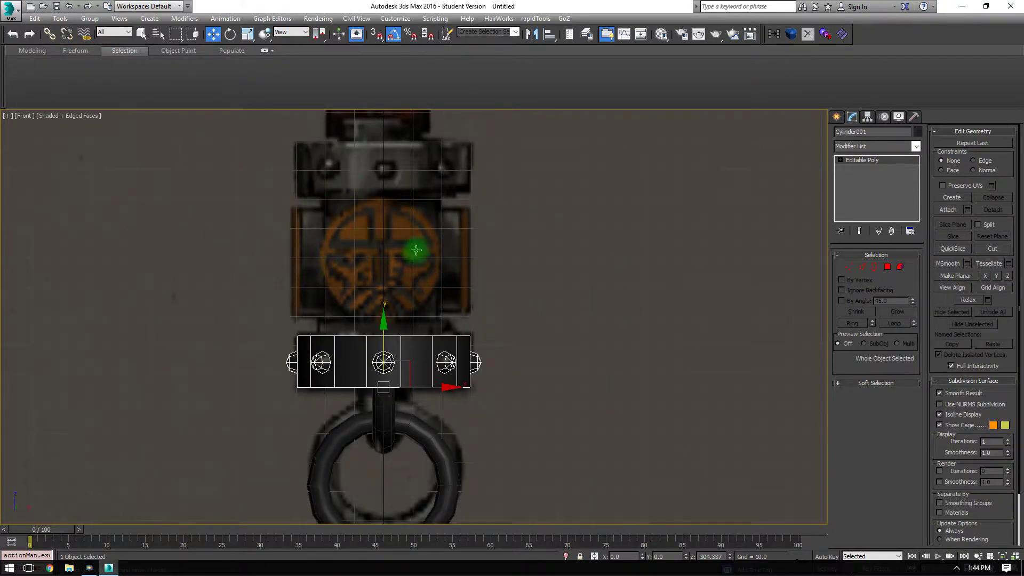
Step: Create a cylinder over the round emblem above the collar, about 21 in radius and 21.2 in height
{"action": "left_click", "coordinate": [836, 117]}
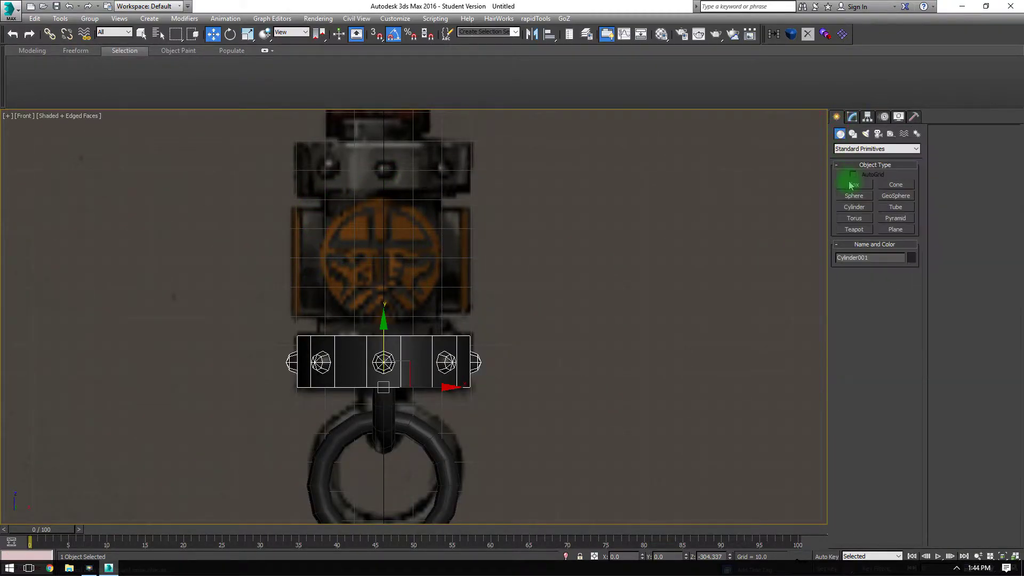
{"action": "left_click", "coordinate": [855, 207]}
{"action": "scroll", "coordinate": [544, 302], "scroll_direction": "up", "scroll_amount": 3}
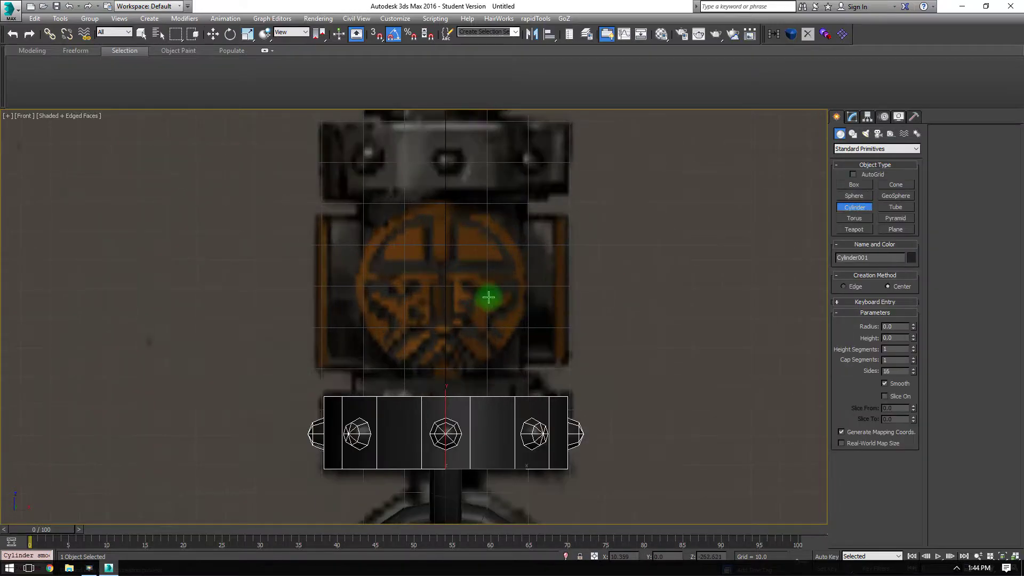
{"action": "left_click_drag", "start_coordinate": [426, 262], "coordinate": [450, 347]}
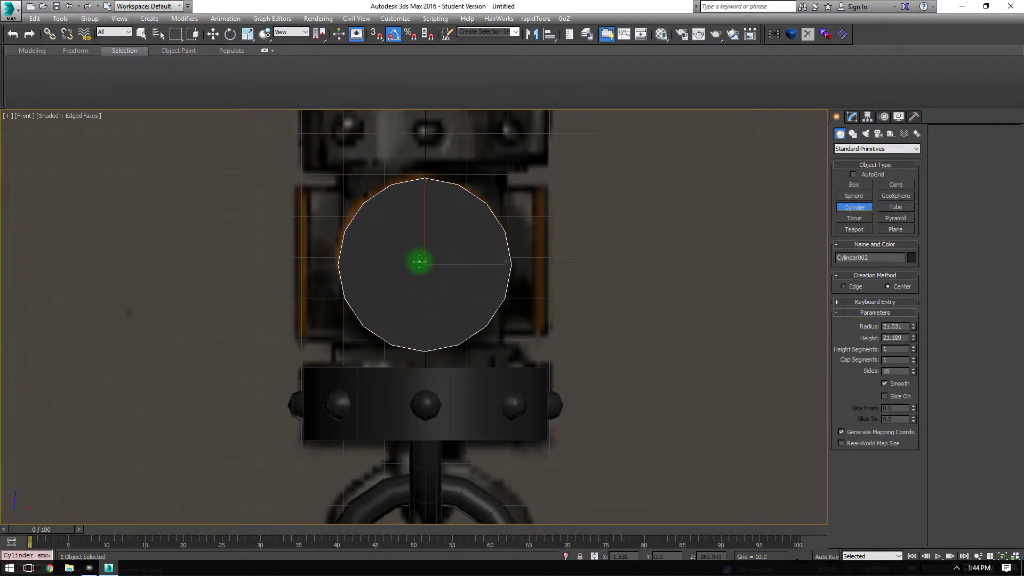
Step: Rotate the new cylinder 90 degrees to lie sideways, and set its radius to 17.456 and height to 27.333
{"action": "key", "text": "e"}
{"action": "left_click_drag", "start_coordinate": [449, 267], "coordinate": [402, 277]}
{"action": "left_click", "coordinate": [851, 118]}
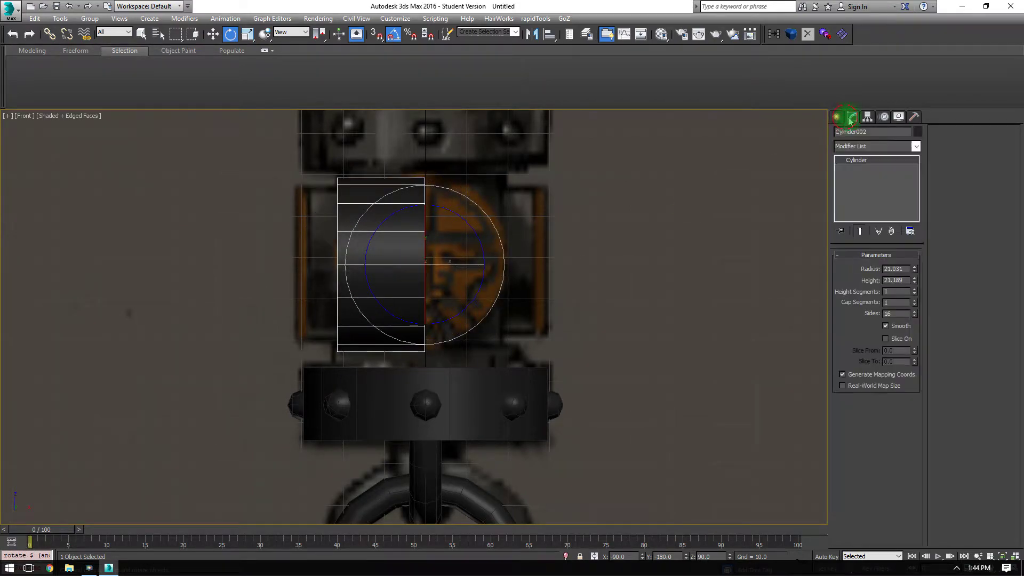
{"action": "left_click_drag", "start_coordinate": [916, 273], "coordinate": [903, 280]}
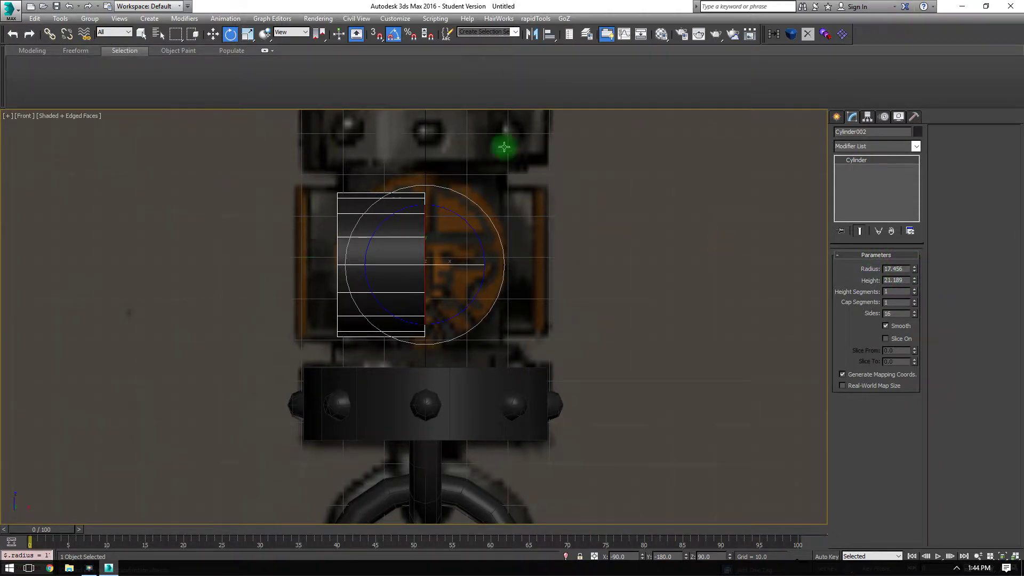
{"action": "left_click_drag", "start_coordinate": [917, 283], "coordinate": [906, 263]}
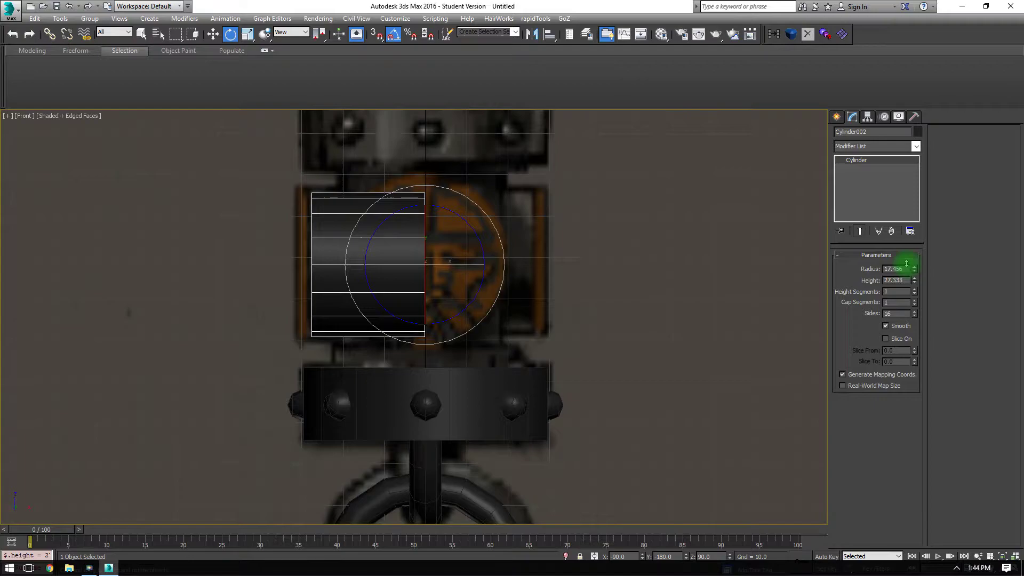
Step: Convert the sideways cylinder to an editable poly and zero its absolute world X position
{"action": "right_click", "coordinate": [391, 227]}
{"action": "left_click", "coordinate": [410, 235]}
{"action": "scroll", "coordinate": [441, 327], "scroll_direction": "up", "scroll_amount": 2}
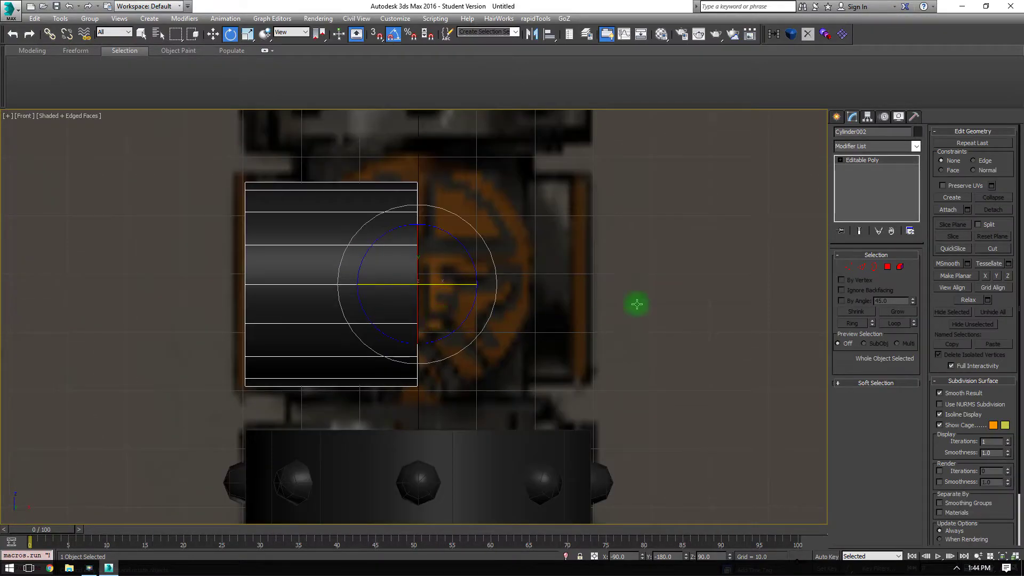
{"action": "middle_click_drag", "start_coordinate": [287, 302], "coordinate": [393, 286]}
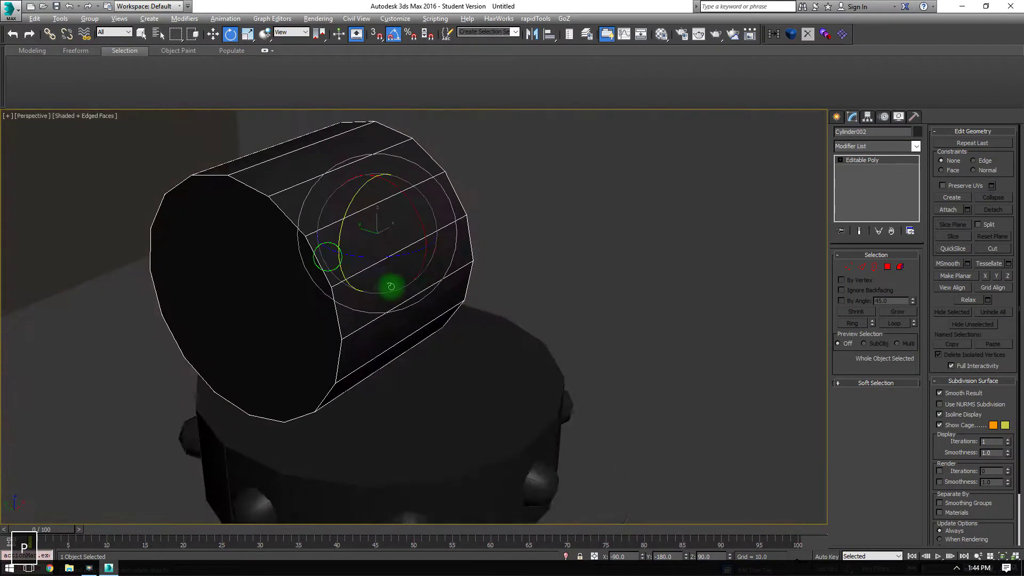
{"action": "right_click", "coordinate": [214, 35]}
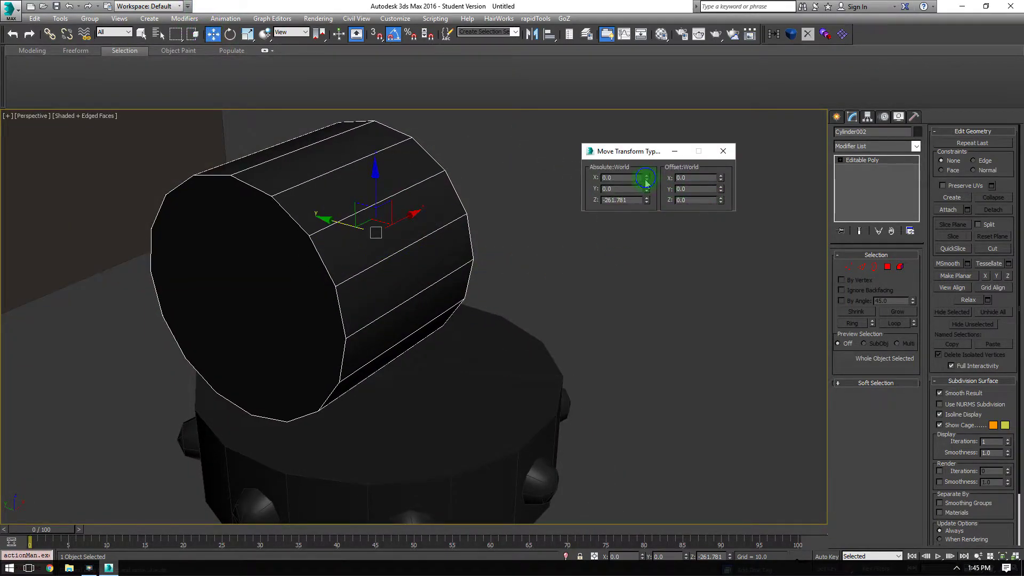
{"action": "left_click", "coordinate": [717, 153]}
Step: Delete the cap polygons at both ends of the sideways cylinder, leaving an open tube
{"action": "left_click", "coordinate": [888, 266]}
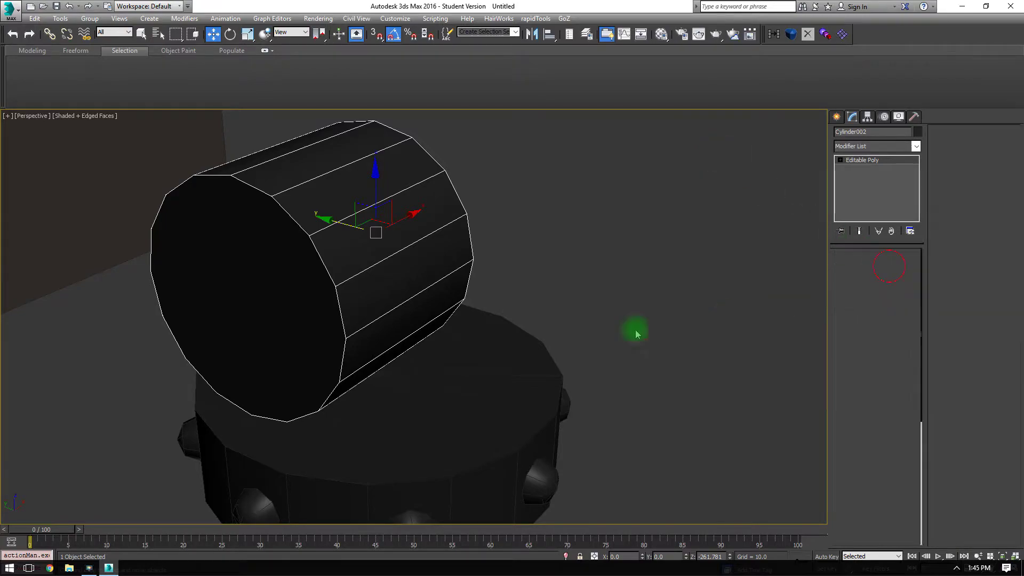
{"action": "left_click", "coordinate": [314, 313]}
{"action": "middle_click_drag", "start_coordinate": [386, 318], "coordinate": [409, 264], "text": "alt"}
{"action": "key", "text": "Delete"}
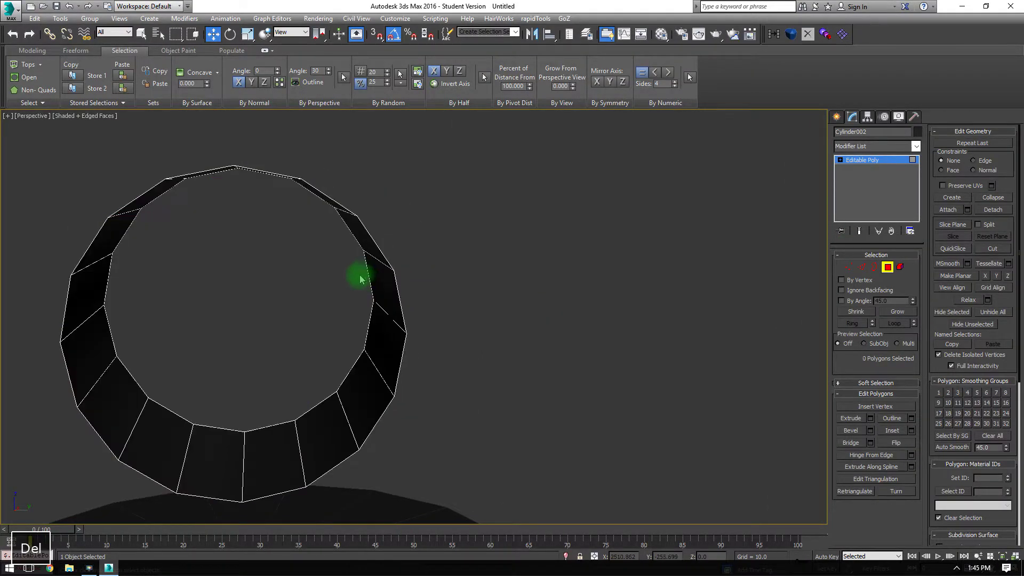
{"action": "scroll", "coordinate": [320, 230], "scroll_direction": "down", "scroll_amount": 5}
{"action": "middle_click_drag", "start_coordinate": [283, 187], "coordinate": [741, 359], "text": "alt"}
Step: Create a linear shape from the border at the tube's outer end
{"action": "left_click", "coordinate": [874, 267]}
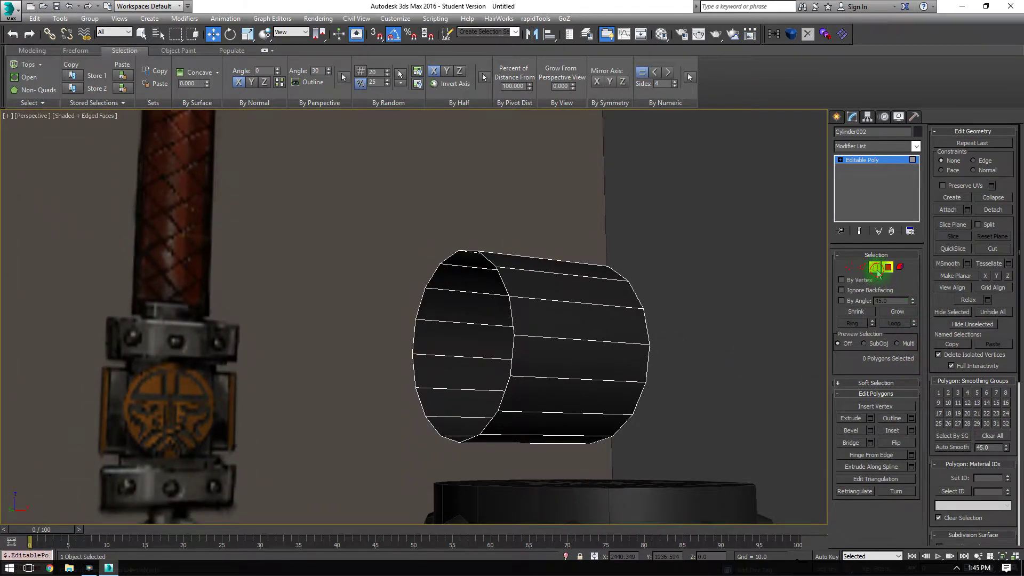
{"action": "left_click", "coordinate": [480, 263]}
{"action": "mouse_move", "coordinate": [480, 262]}
{"action": "middle_mouse_down", "text": "alt"}
{"action": "mouse_move", "coordinate": [448, 296]}
{"action": "mouse_move", "coordinate": [479, 277]}
{"action": "middle_mouse_up", "text": "alt"}
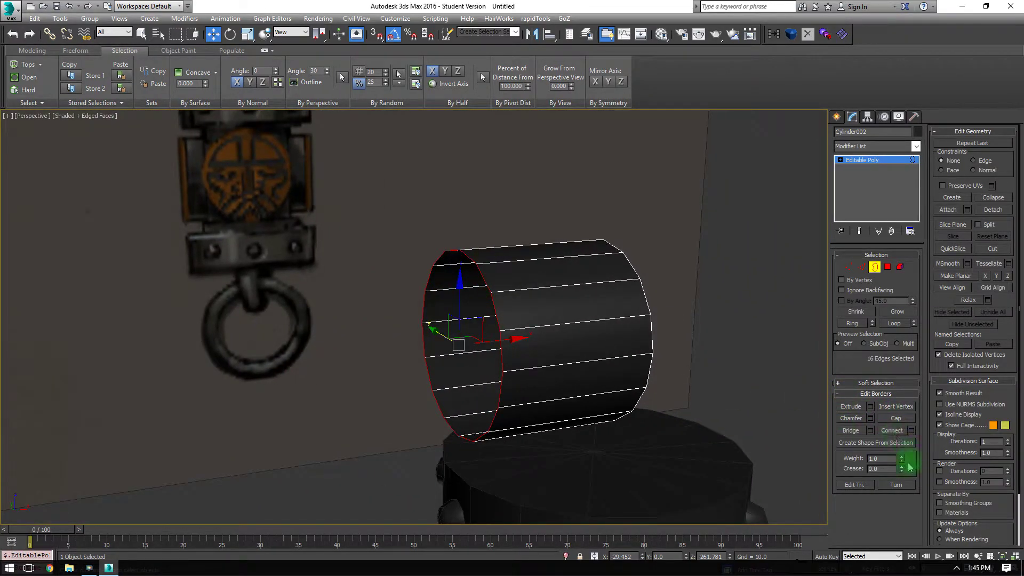
{"action": "left_click", "coordinate": [867, 446]}
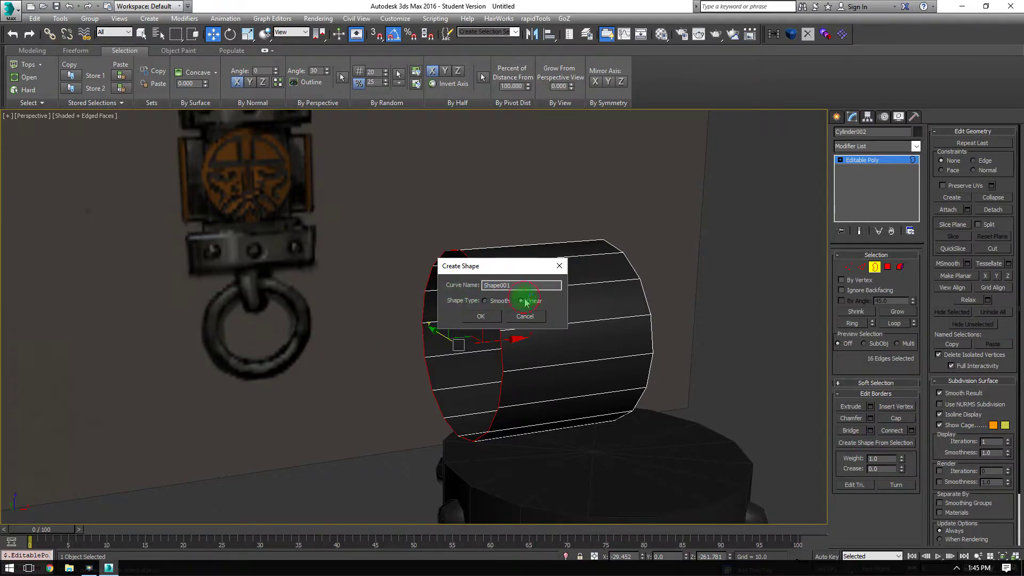
{"action": "left_click", "coordinate": [480, 317]}
Step: Leave the tube's border editing and select only the new border spline, excluding the tube itself
{"action": "left_click", "coordinate": [875, 267]}
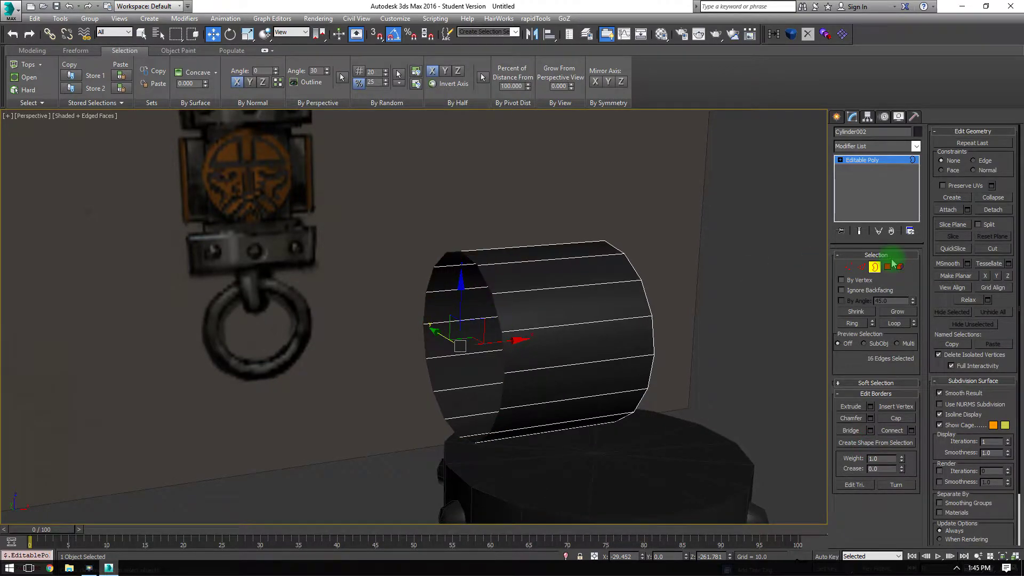
{"action": "left_click_drag", "start_coordinate": [441, 190], "coordinate": [461, 288]}
{"action": "left_click", "coordinate": [468, 288]}
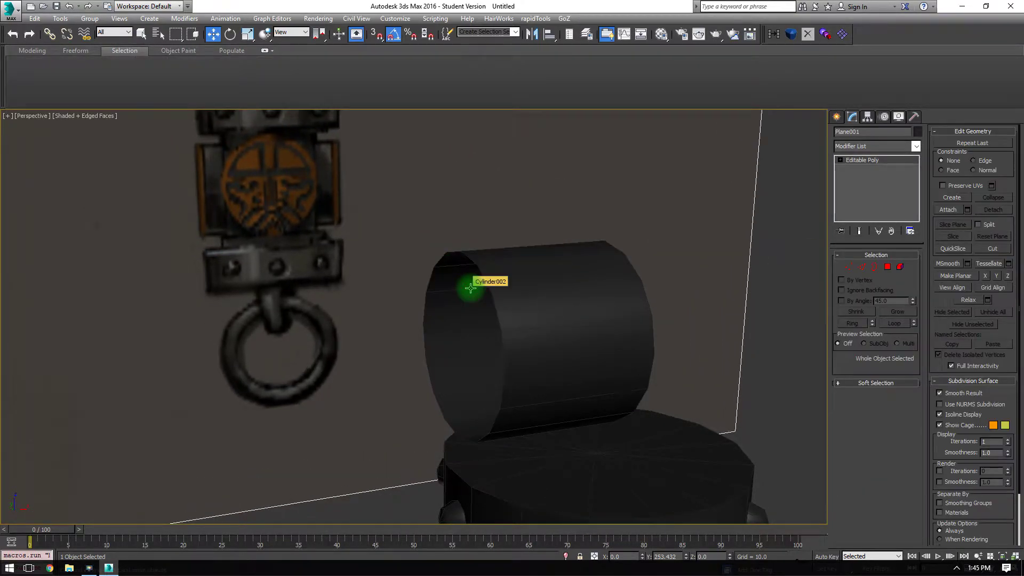
{"action": "key", "text": "ctrl+z"}
{"action": "middle_click_drag", "start_coordinate": [306, 288], "coordinate": [509, 215], "text": "alt"}
{"action": "left_click", "coordinate": [726, 239]}
{"action": "key", "text": "z"}
{"action": "middle_click_drag", "start_coordinate": [697, 224], "coordinate": [651, 200], "text": "alt"}
{"action": "left_click_drag", "start_coordinate": [658, 193], "coordinate": [585, 289], "text": "alt"}
Step: Enable the spline's viewport rendering as a radial profile and set its thickness to 1.944
{"action": "left_click", "coordinate": [875, 254]}
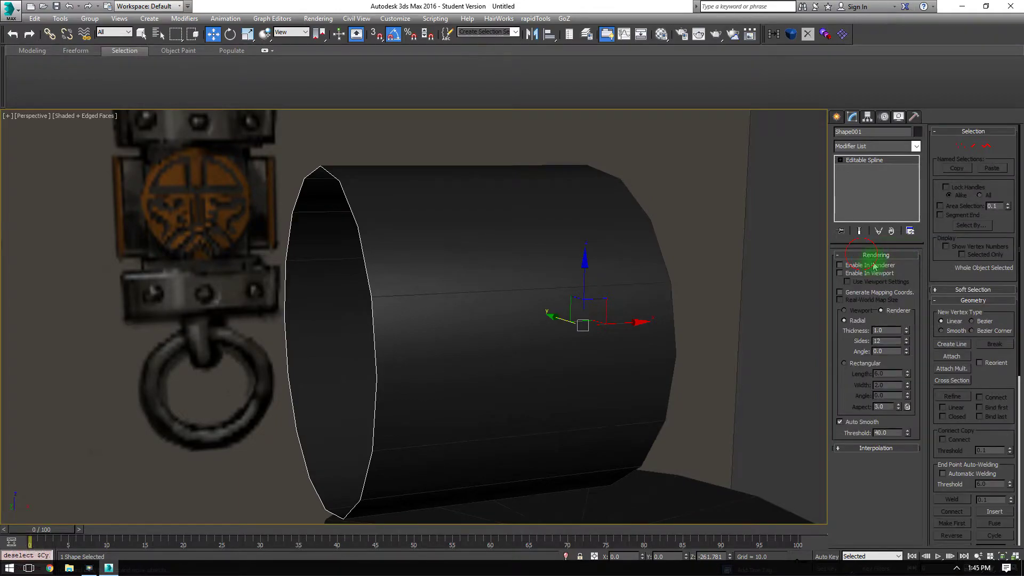
{"action": "left_click", "coordinate": [841, 273]}
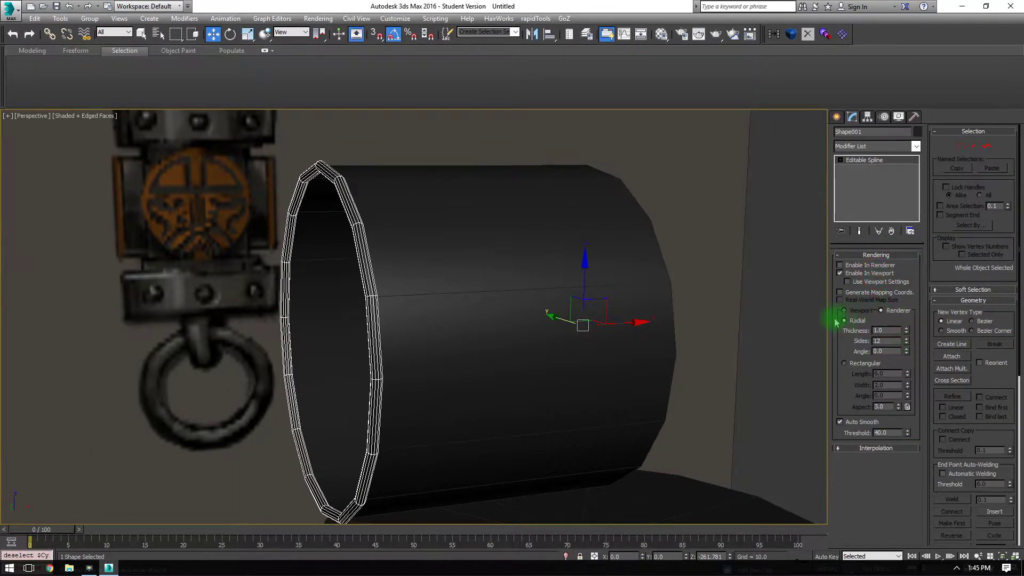
{"action": "left_click_drag", "start_coordinate": [905, 335], "coordinate": [901, 304]}
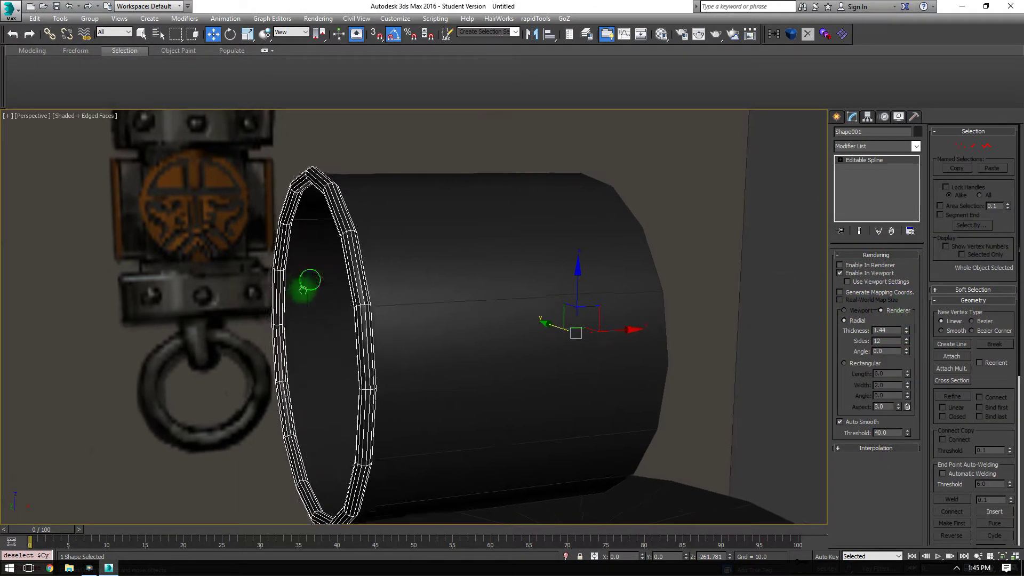
{"action": "key", "text": "f"}
{"action": "scroll", "coordinate": [287, 225], "scroll_direction": "up", "scroll_amount": 4}
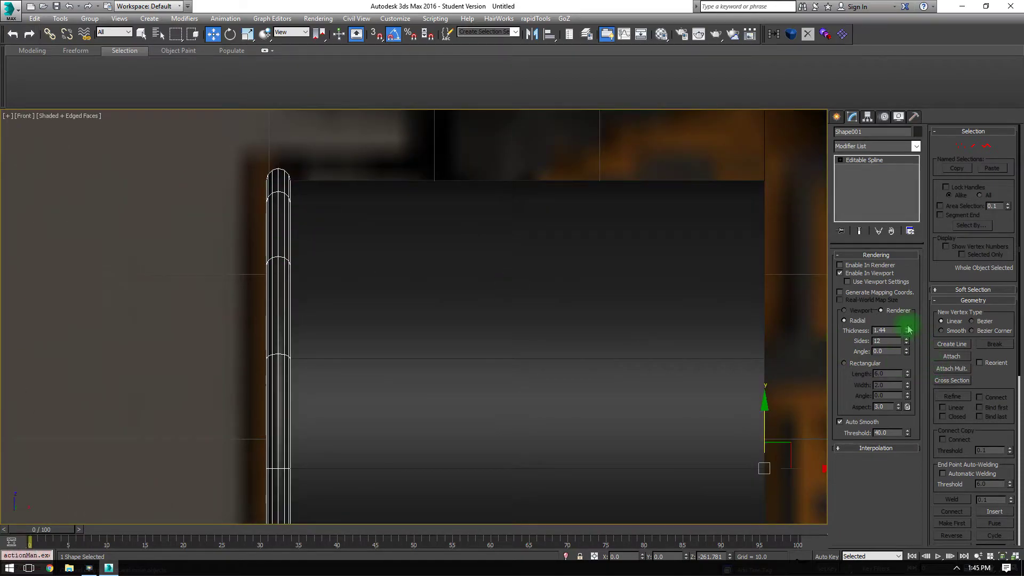
{"action": "left_click_drag", "start_coordinate": [908, 330], "coordinate": [895, 309]}
Step: Set the rim spline's radial profile to 8 sides
{"action": "key", "text": "p"}
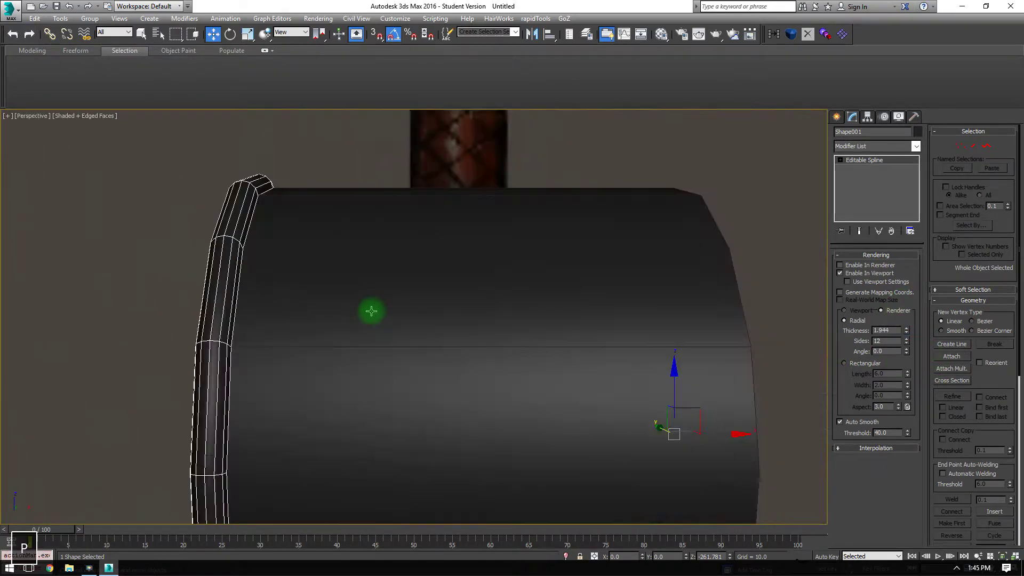
{"action": "scroll", "coordinate": [370, 340], "scroll_direction": "down", "scroll_amount": 2}
{"action": "middle_click_drag", "start_coordinate": [372, 340], "coordinate": [667, 350], "text": "alt"}
{"action": "double_click", "coordinate": [890, 342]}
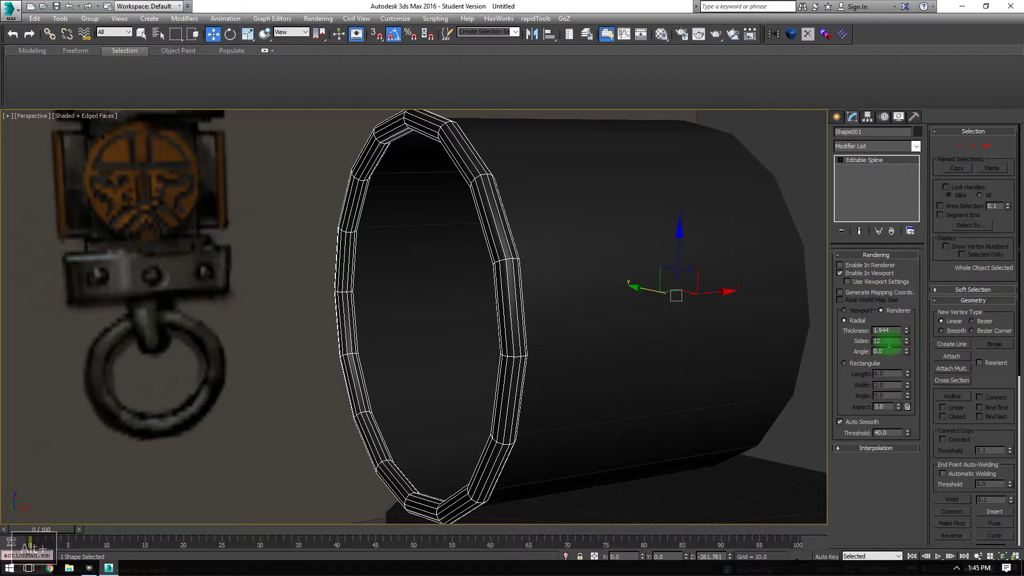
{"action": "type", "text": "8"}
{"action": "key", "text": "Return"}
Step: Convert the rendered rim spline to an editable poly
{"action": "scroll", "coordinate": [477, 293], "scroll_direction": "up", "scroll_amount": 5}
{"action": "middle_click_drag", "start_coordinate": [576, 208], "coordinate": [523, 347]}
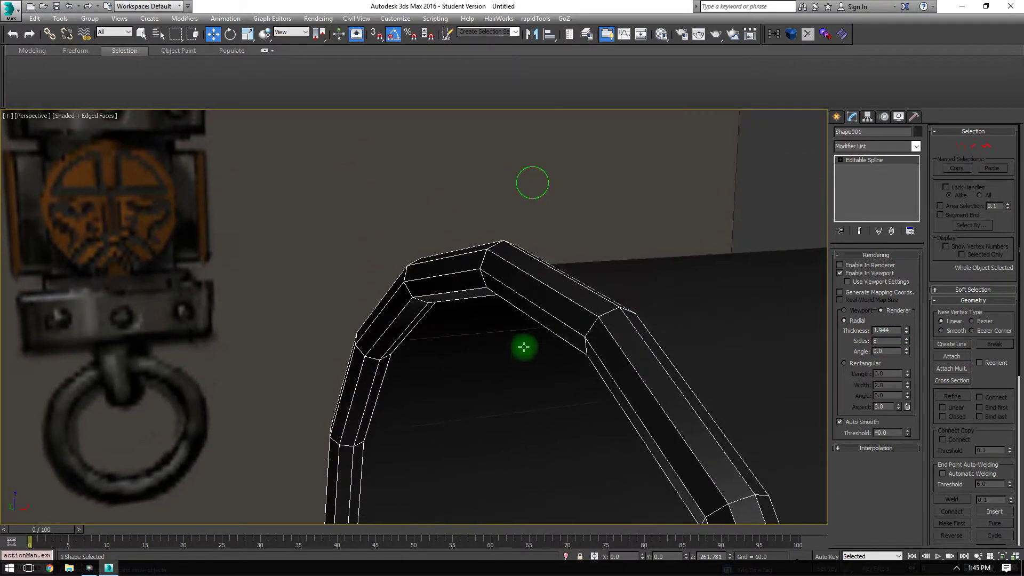
{"action": "right_click", "coordinate": [511, 293]}
{"action": "left_click", "coordinate": [539, 301]}
{"action": "middle_click_drag", "start_coordinate": [524, 297], "coordinate": [436, 222], "text": "alt"}
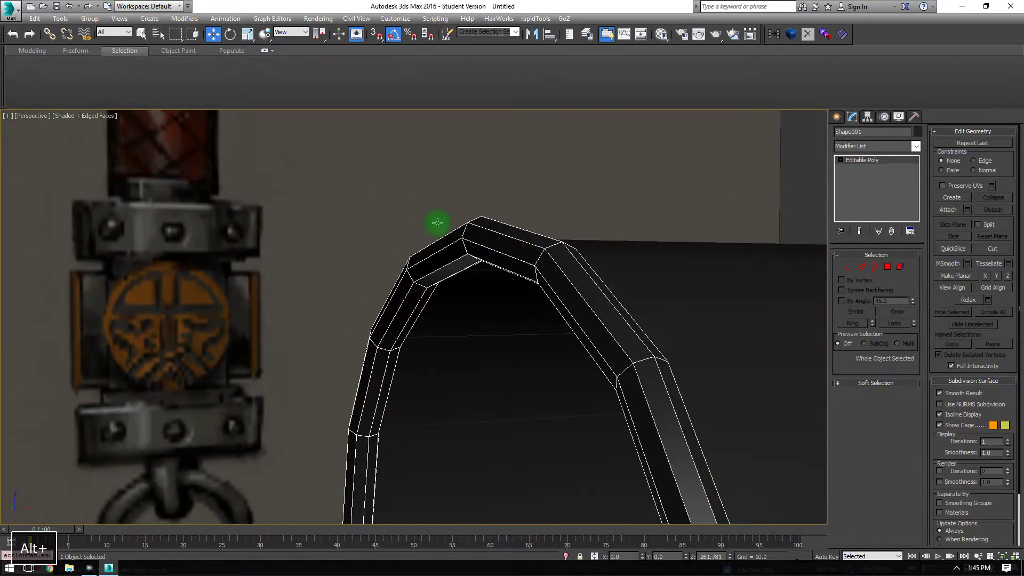
{"action": "left_click", "coordinate": [883, 269]}
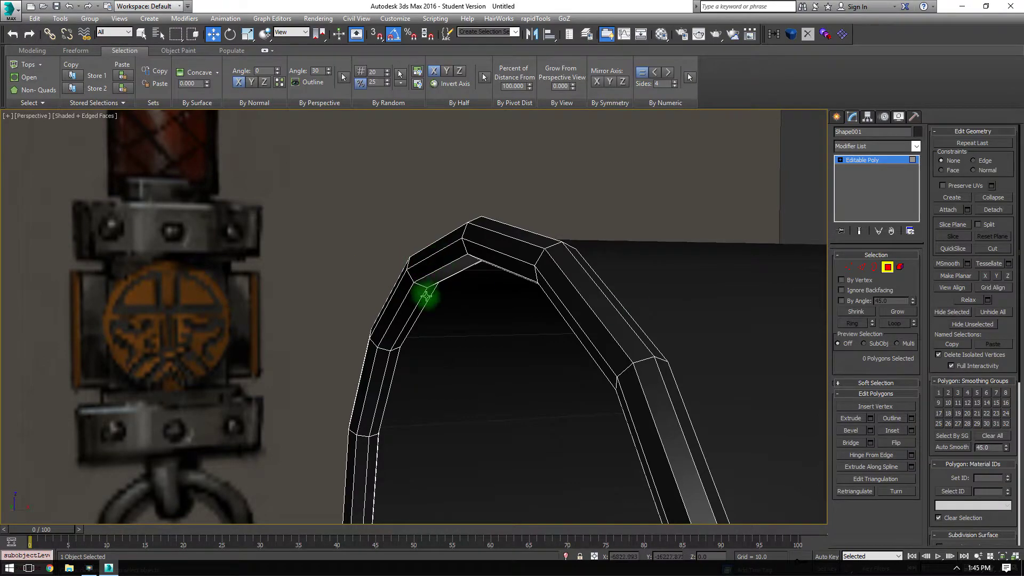
{"action": "left_click", "coordinate": [425, 296]}
{"action": "key", "text": "z"}
{"action": "middle_click_drag", "start_coordinate": [431, 298], "coordinate": [512, 282], "text": "alt"}
{"action": "middle_click_drag", "start_coordinate": [487, 272], "coordinate": [465, 328]}
{"action": "left_click", "coordinate": [442, 288], "text": "ctrl"}
{"action": "key", "text": "z"}
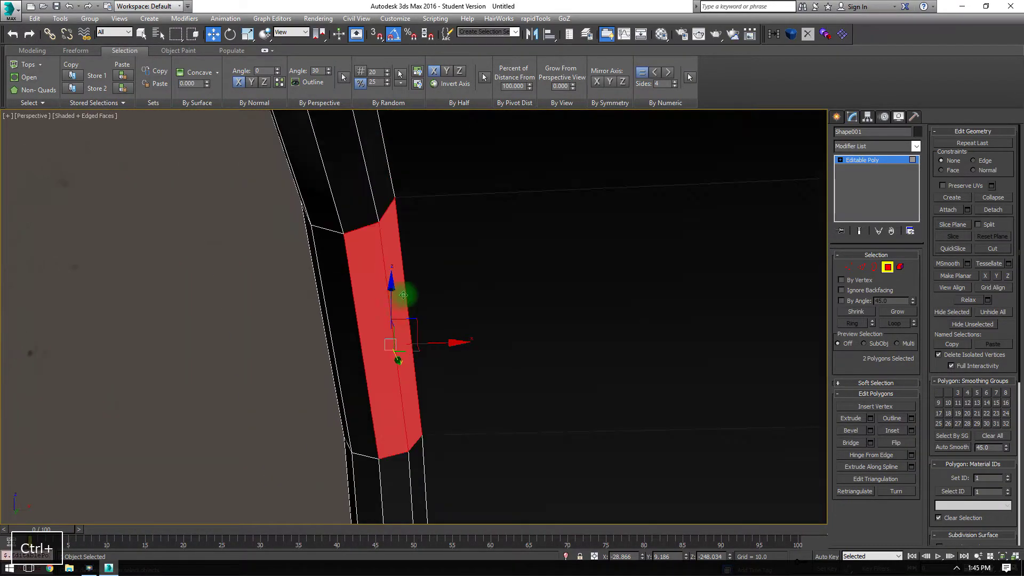
{"action": "middle_click_drag", "start_coordinate": [421, 183], "coordinate": [560, 266]}
Step: Delete the edge loop on the rim's inner side along with its adjoining faces
{"action": "left_click", "coordinate": [862, 268]}
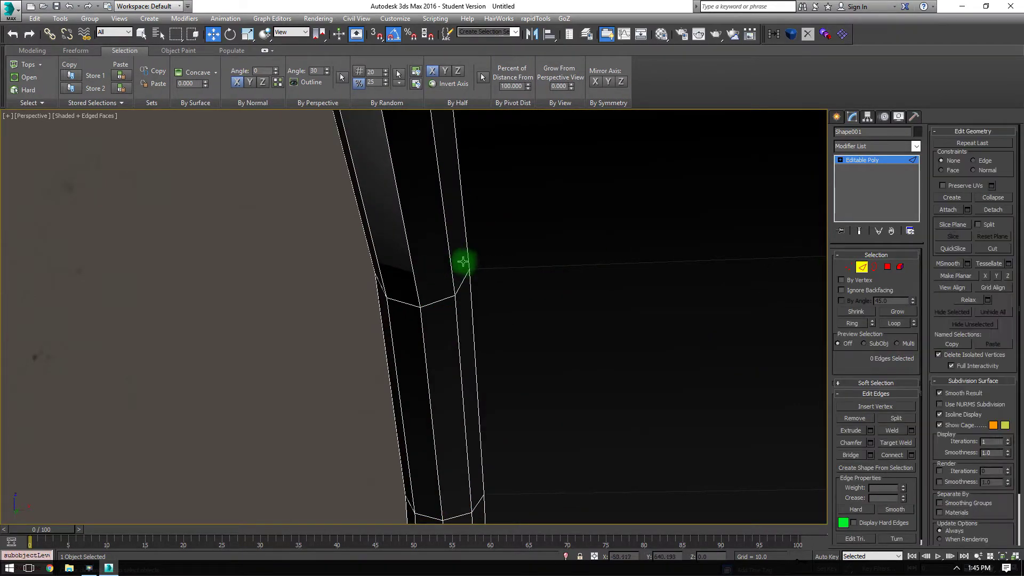
{"action": "double_click", "coordinate": [446, 266]}
{"action": "middle_click_drag", "start_coordinate": [448, 265], "coordinate": [337, 228], "text": "alt"}
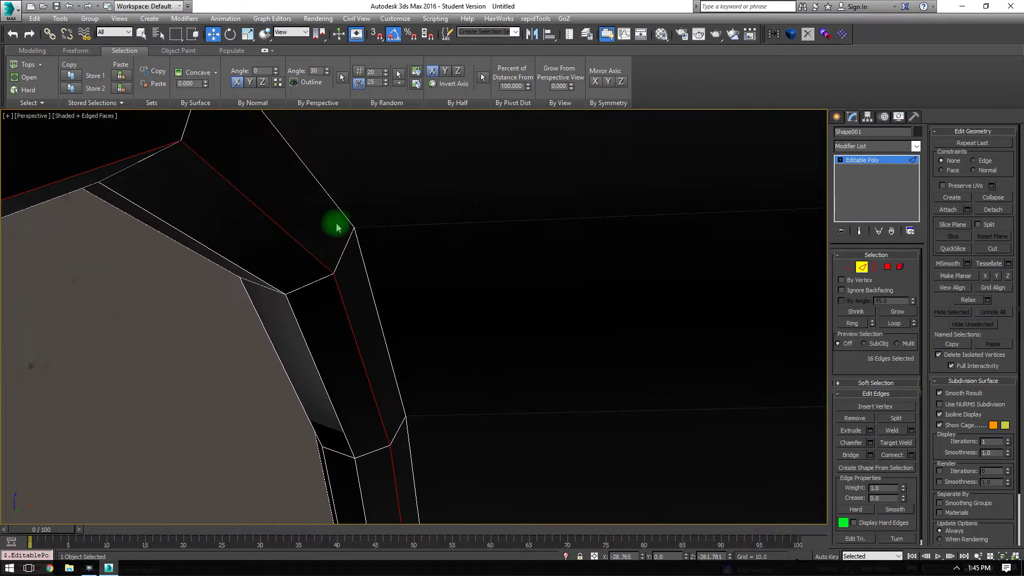
{"action": "middle_click_drag", "start_coordinate": [373, 396], "coordinate": [365, 261]}
{"action": "key", "text": "Delete"}
{"action": "middle_click_drag", "start_coordinate": [400, 318], "coordinate": [576, 301], "text": "alt"}
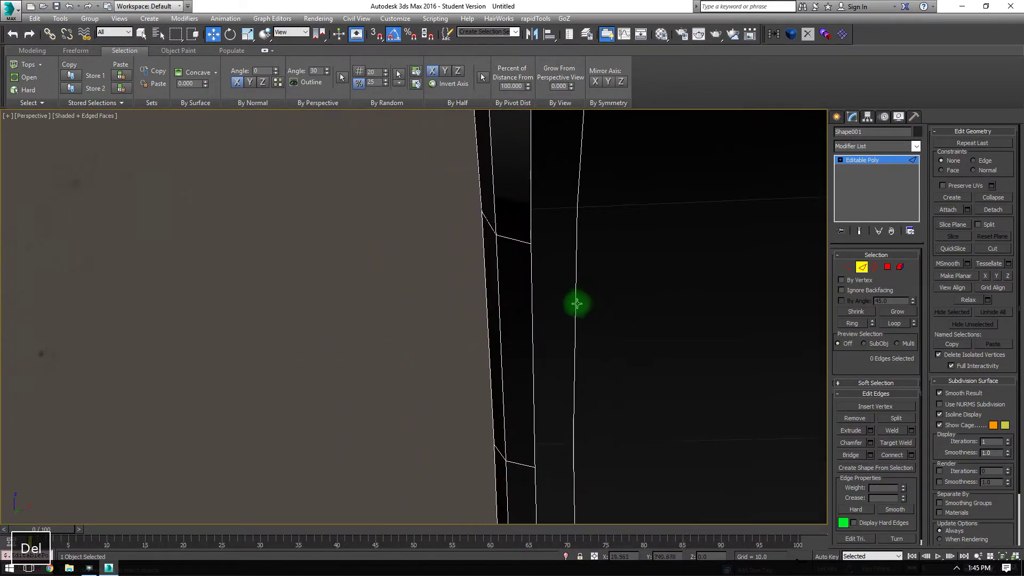
Step: Extend the rim's open inner edge loop inward as new faces and collapse it to a single centre point
{"action": "double_click", "coordinate": [533, 293]}
{"action": "key", "text": "z"}
{"action": "middle_click_drag", "start_coordinate": [512, 270], "coordinate": [521, 270], "text": "alt"}
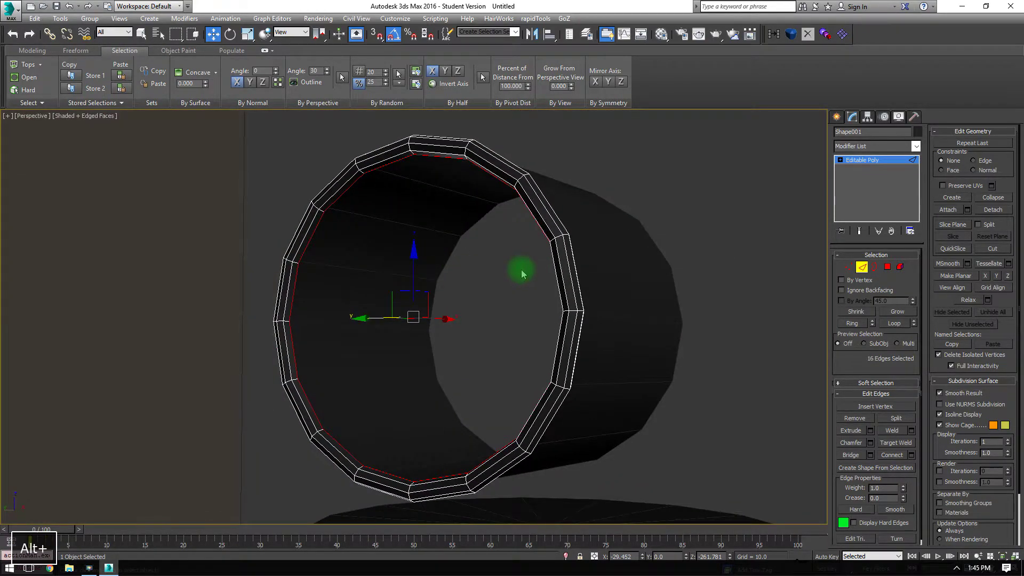
{"action": "key", "text": "r"}
{"action": "left_click_drag", "start_coordinate": [415, 334], "coordinate": [422, 379], "text": "shift"}
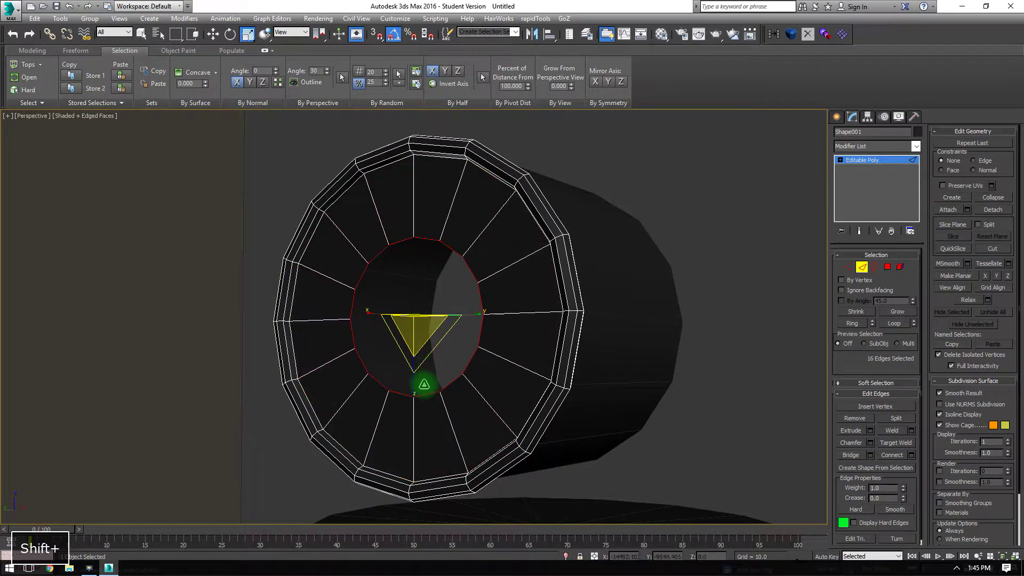
{"action": "key", "text": "ctrl+x"}
{"action": "middle_click_drag", "start_coordinate": [518, 415], "coordinate": [418, 247], "text": "alt"}
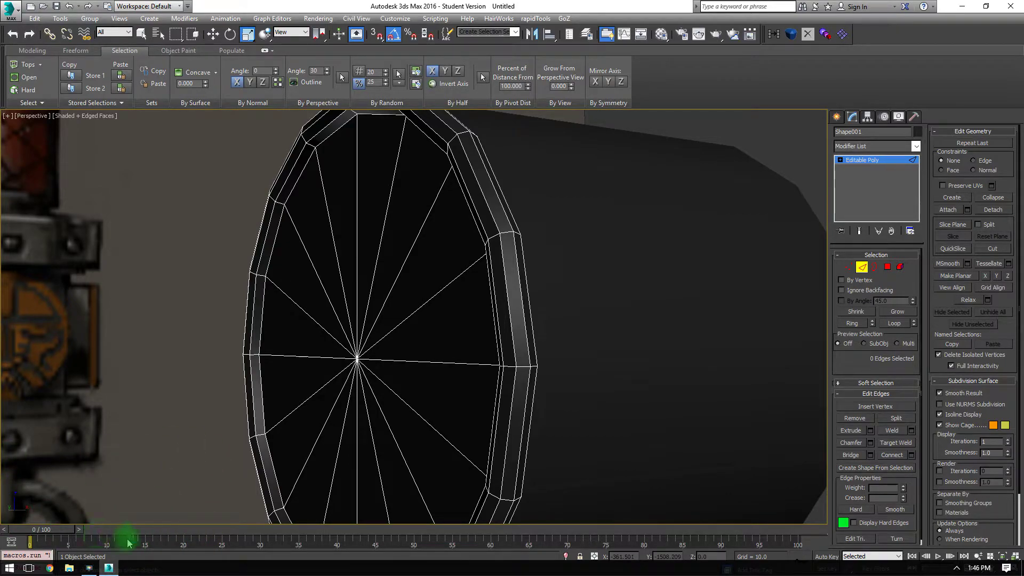
{"action": "middle_click_drag", "start_coordinate": [380, 420], "coordinate": [360, 405]}
{"action": "scroll", "coordinate": [361, 406], "scroll_direction": "down", "scroll_amount": 2}
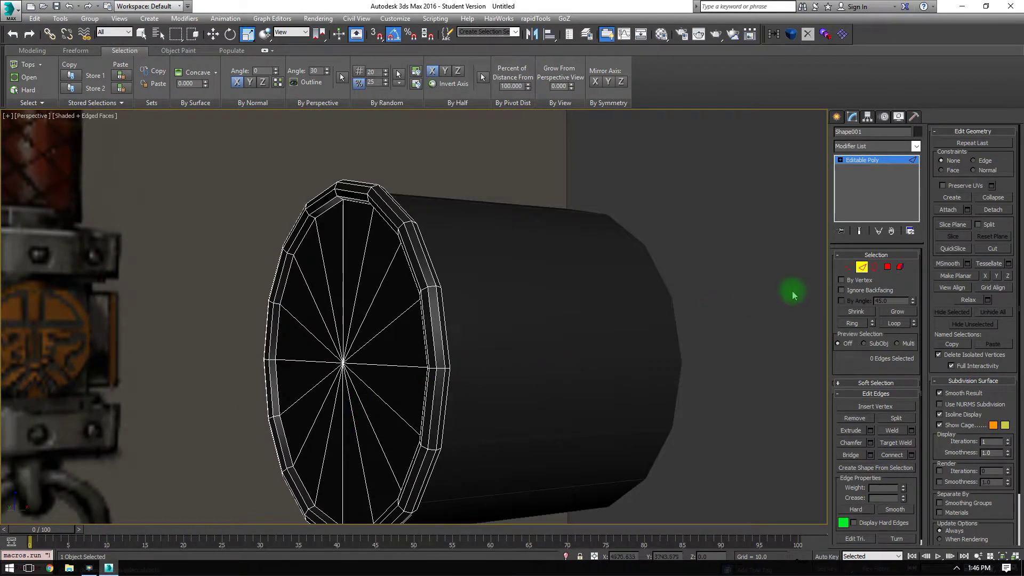
{"action": "middle_click_drag", "start_coordinate": [362, 361], "coordinate": [381, 325]}
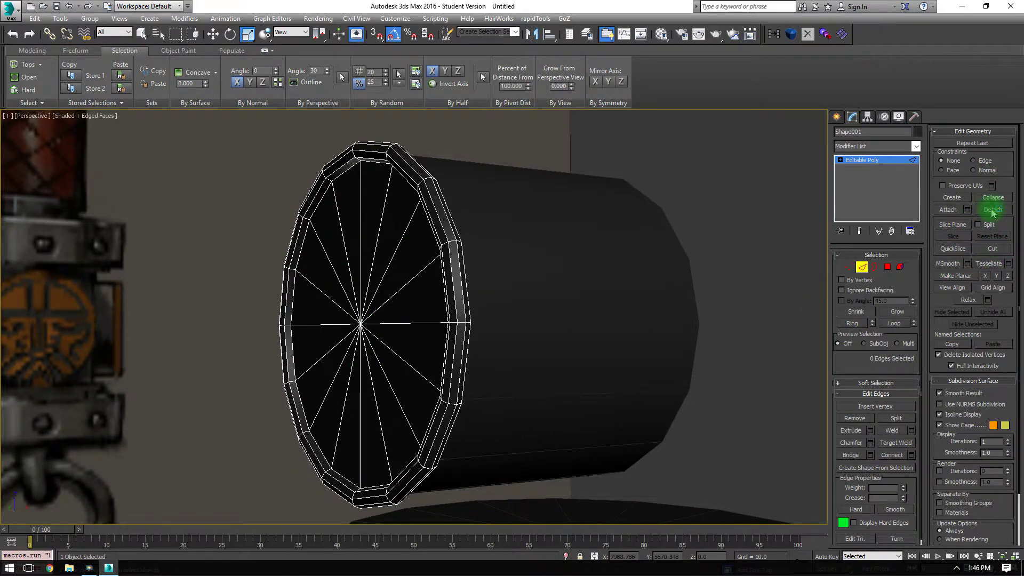
{"action": "middle_click_drag", "start_coordinate": [589, 344], "coordinate": [532, 359], "text": "alt"}
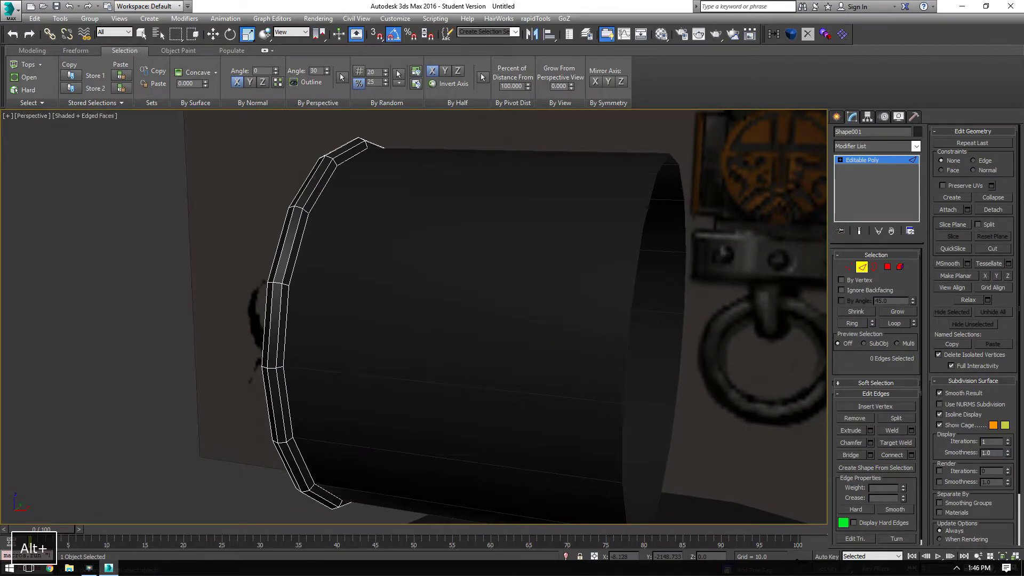
Step: Attach the capped rim to the sideways emblem cylinder so both form one editable poly
{"action": "middle_click_drag", "start_coordinate": [414, 189], "coordinate": [725, 237], "text": "alt"}
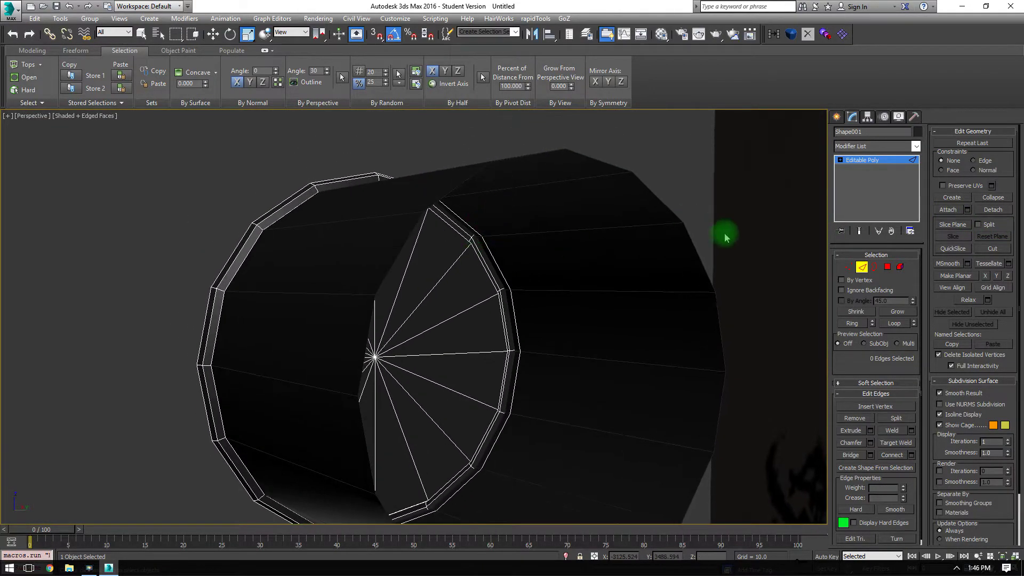
{"action": "left_click", "coordinate": [862, 266]}
{"action": "left_click", "coordinate": [861, 266]}
{"action": "double_click", "coordinate": [433, 200]}
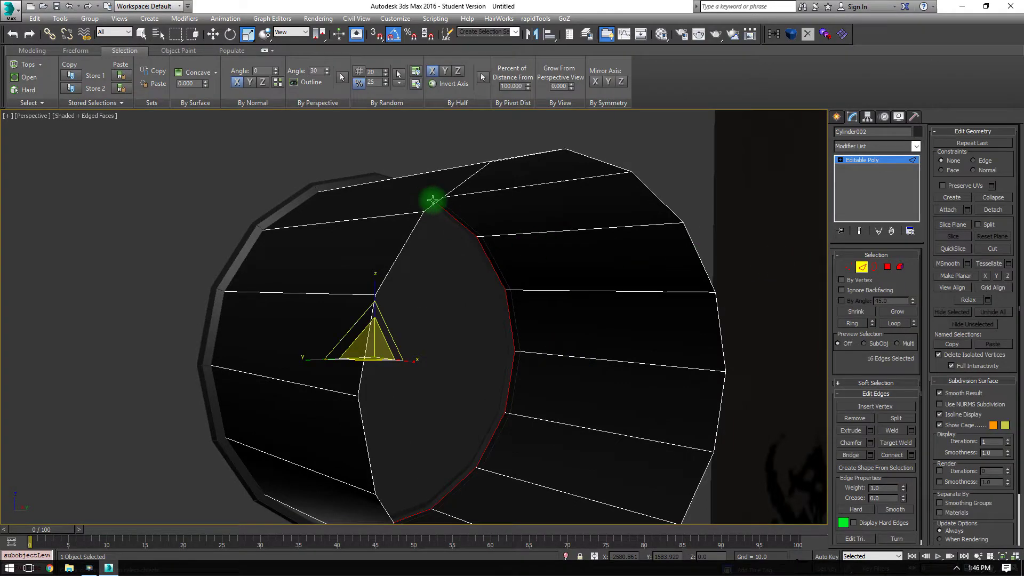
{"action": "scroll", "coordinate": [448, 214], "scroll_direction": "up", "scroll_amount": 5}
{"action": "key", "text": "F3"}
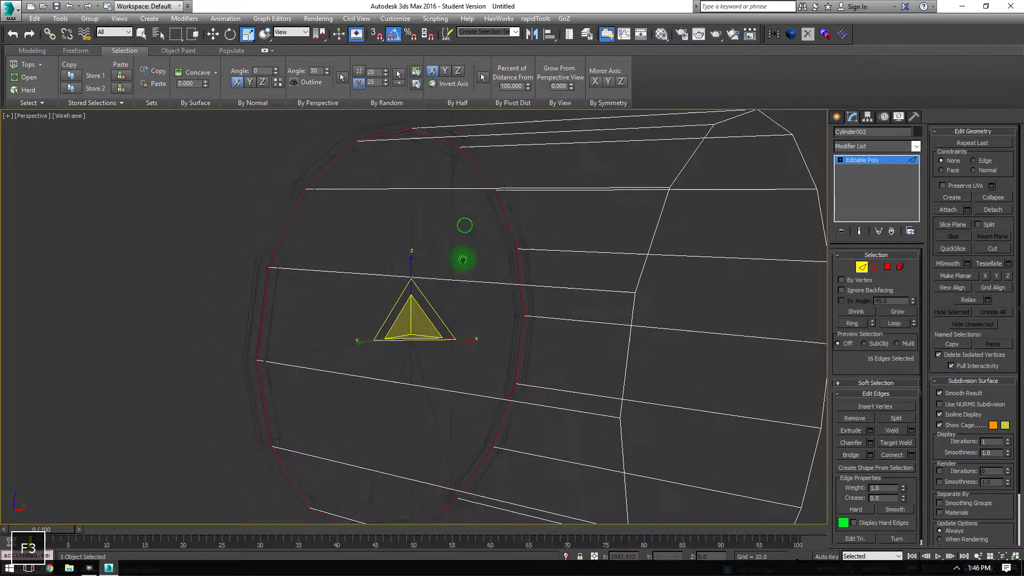
{"action": "scroll", "coordinate": [464, 258], "scroll_direction": "up", "scroll_amount": 3}
{"action": "middle_click_drag", "start_coordinate": [307, 271], "coordinate": [476, 214], "text": "alt"}
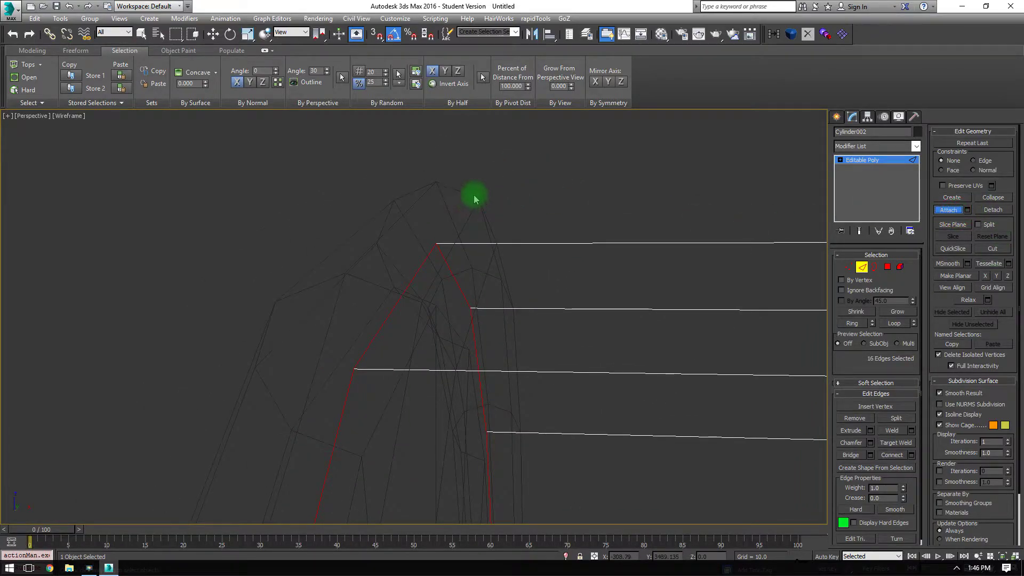
{"action": "left_click", "coordinate": [475, 198]}
{"action": "right_click", "coordinate": [545, 198]}
Step: Bridge the rim's open border to the cylinder's open end border
{"action": "left_click", "coordinate": [874, 266]}
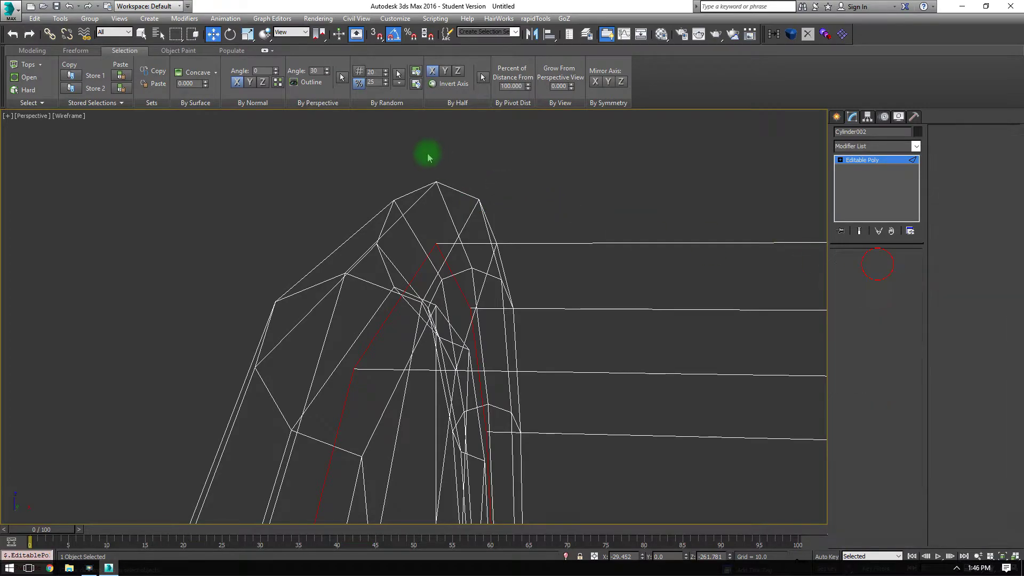
{"action": "left_click_drag", "start_coordinate": [521, 194], "coordinate": [349, 318]}
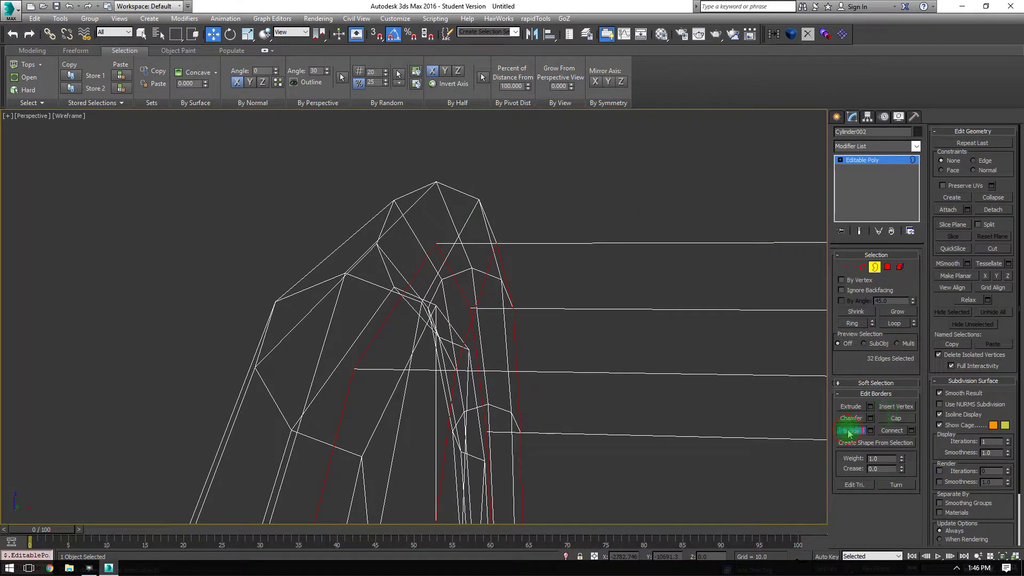
{"action": "left_click", "coordinate": [874, 267]}
Step: Remove the cylinder's former end edge loop together with its vertices, and restore the shaded display
{"action": "left_click", "coordinate": [861, 266]}
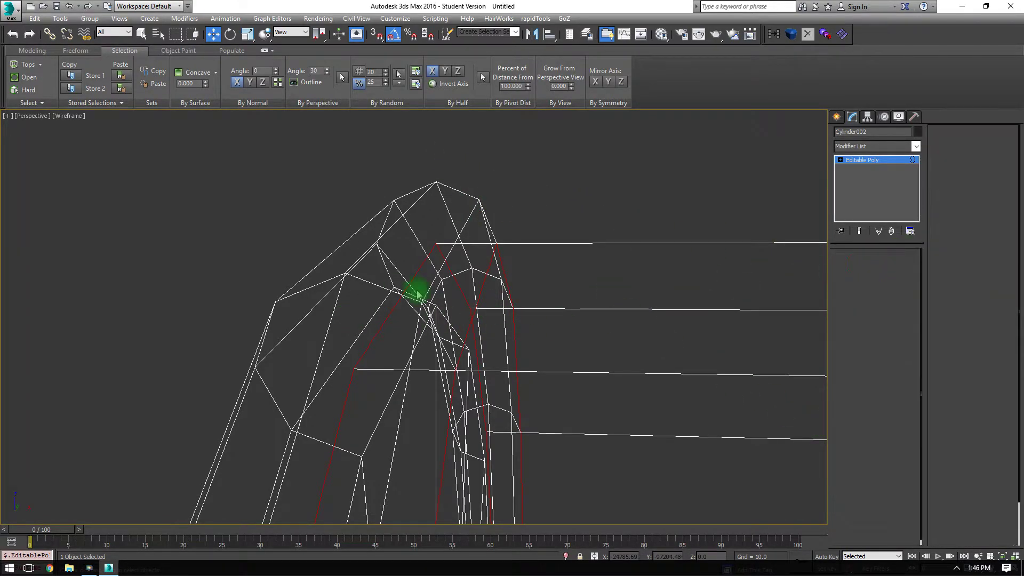
{"action": "double_click", "coordinate": [421, 263]}
{"action": "key", "text": "ctrl+BackSpace"}
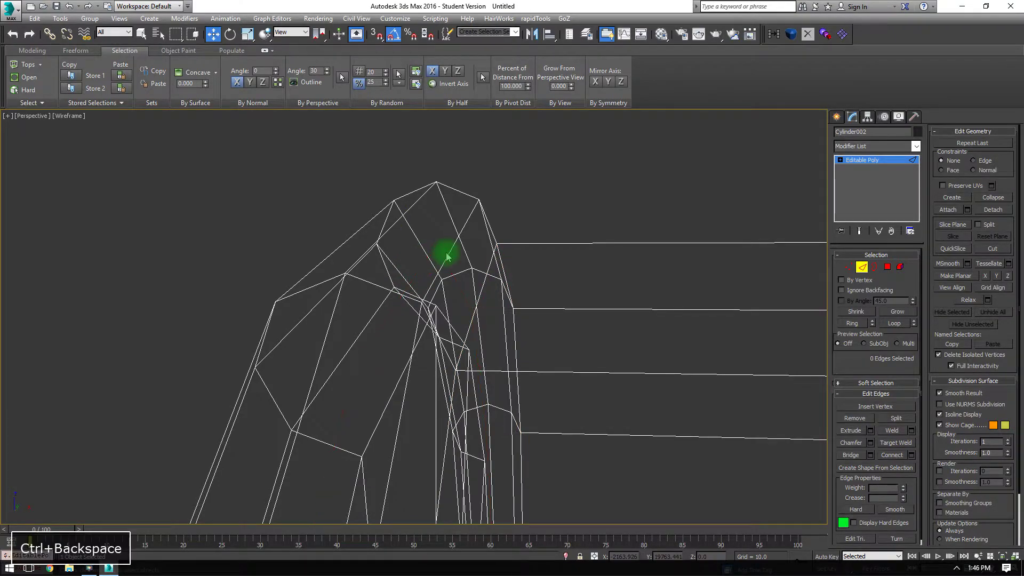
{"action": "middle_click_drag", "start_coordinate": [359, 430], "coordinate": [334, 352]}
{"action": "key", "text": "F4"}
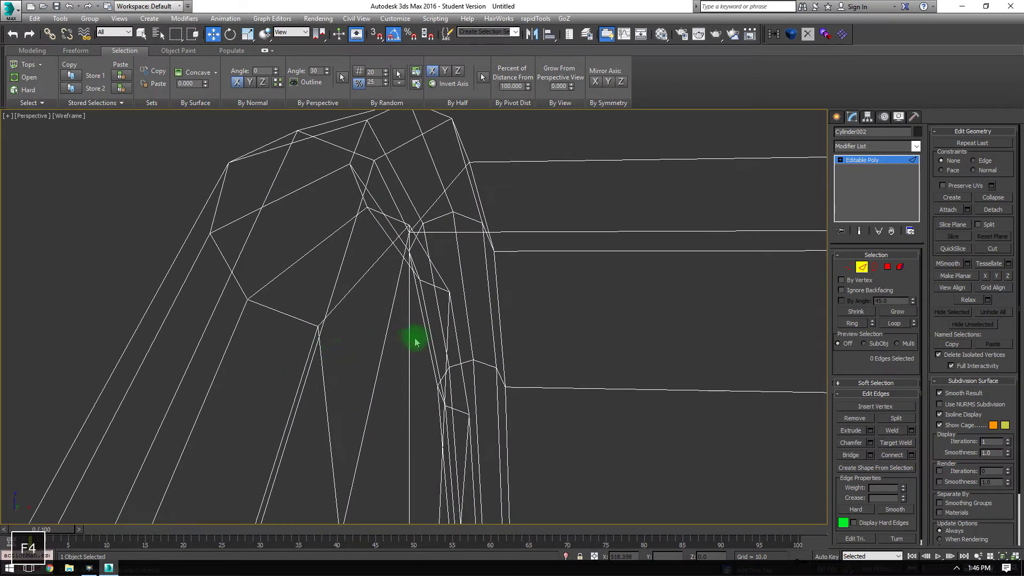
{"action": "mouse_move", "coordinate": [415, 338]}
{"action": "middle_mouse_down"}
{"action": "mouse_move", "coordinate": [402, 347]}
{"action": "mouse_move", "coordinate": [331, 279]}
{"action": "mouse_move", "coordinate": [585, 274]}
{"action": "mouse_move", "coordinate": [605, 214]}
{"action": "mouse_move", "coordinate": [564, 248]}
{"action": "mouse_move", "coordinate": [548, 242]}
{"action": "mouse_move", "coordinate": [586, 293]}
{"action": "mouse_move", "coordinate": [620, 275]}
{"action": "middle_mouse_up"}
{"action": "key", "text": "F3"}
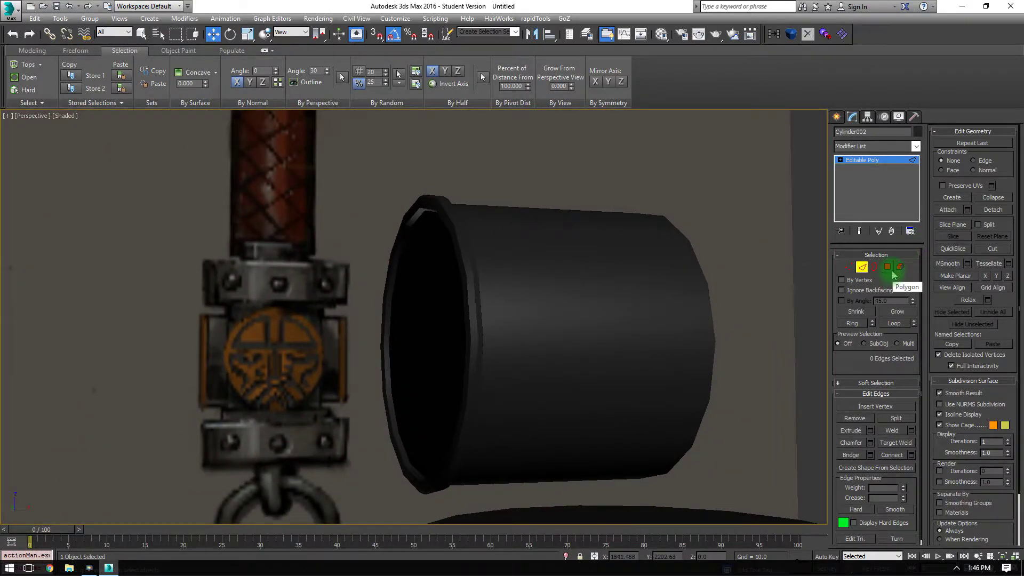
Step: Select the cap's 16 triangular faces by converting its centre vertex selection to polygons, with selected faces shaded
{"action": "middle_click_drag", "start_coordinate": [295, 349], "coordinate": [344, 343], "text": "alt"}
{"action": "left_click", "coordinate": [852, 270]}
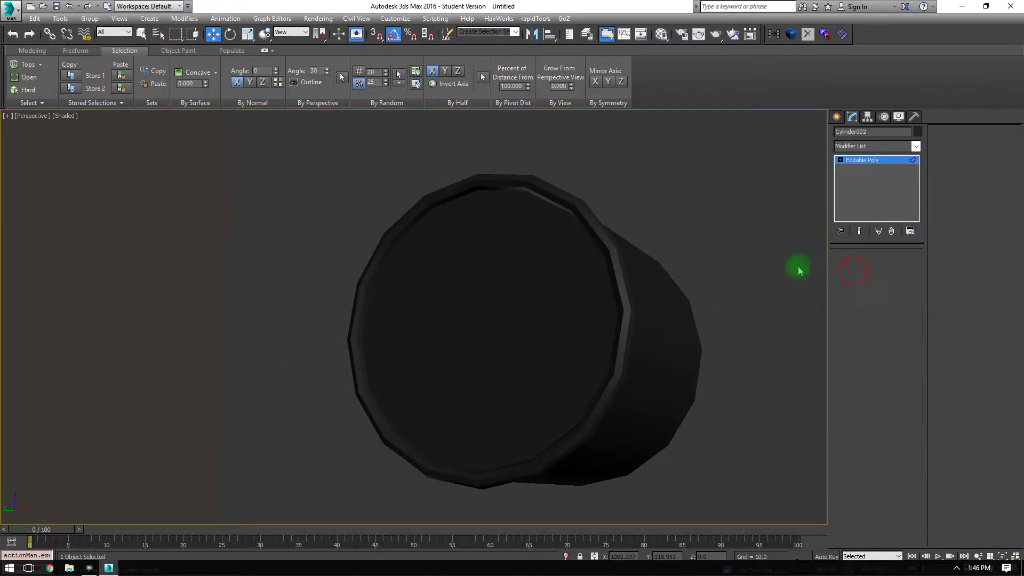
{"action": "key", "text": "1"}
{"action": "left_click", "coordinate": [480, 327]}
{"action": "key", "text": "alt+q"}
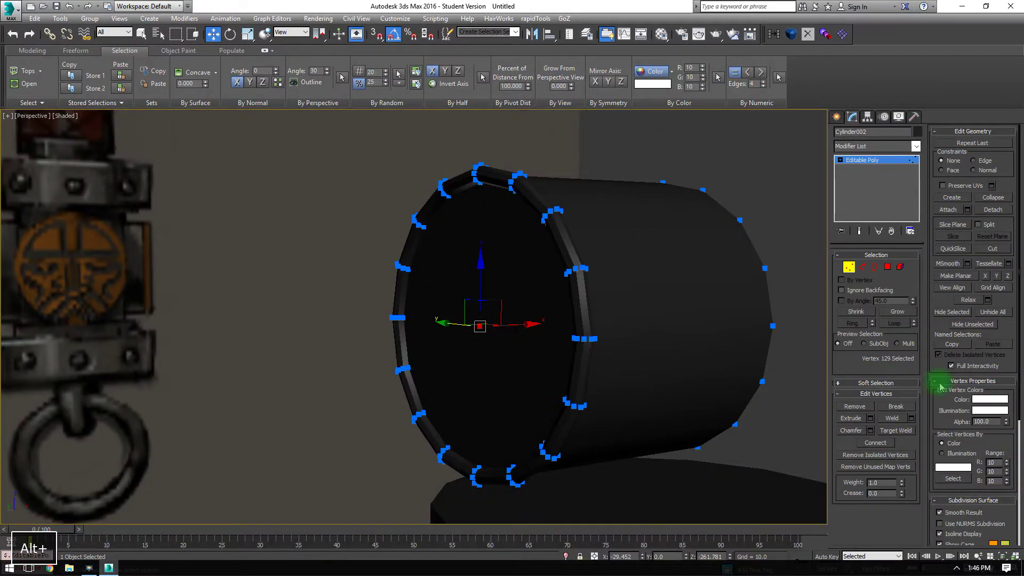
{"action": "middle_click_drag", "start_coordinate": [514, 258], "coordinate": [476, 266], "text": "alt"}
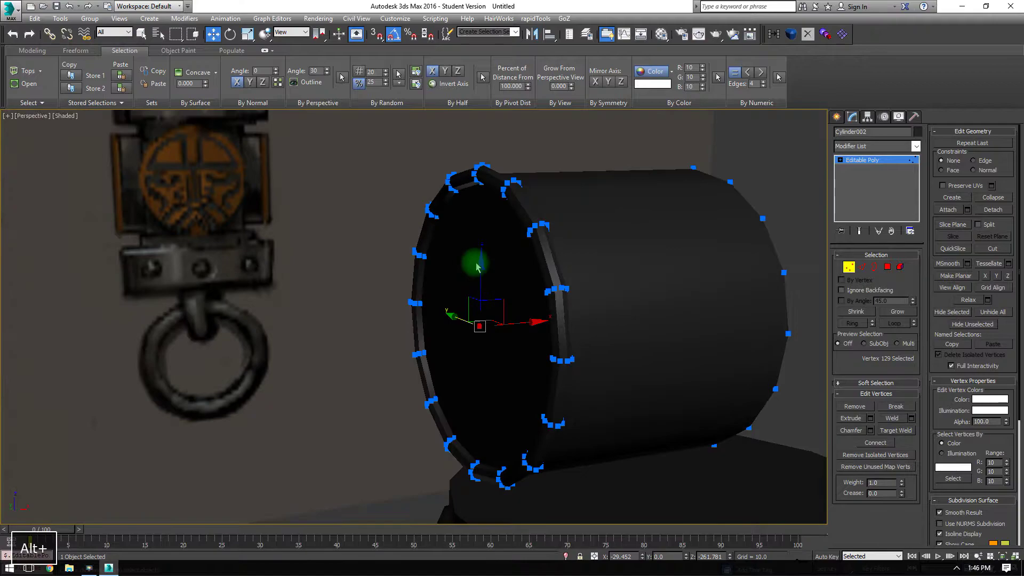
{"action": "left_click", "coordinate": [885, 267], "text": "ctrl"}
{"action": "middle_click_drag", "start_coordinate": [805, 421], "coordinate": [589, 344], "text": "alt"}
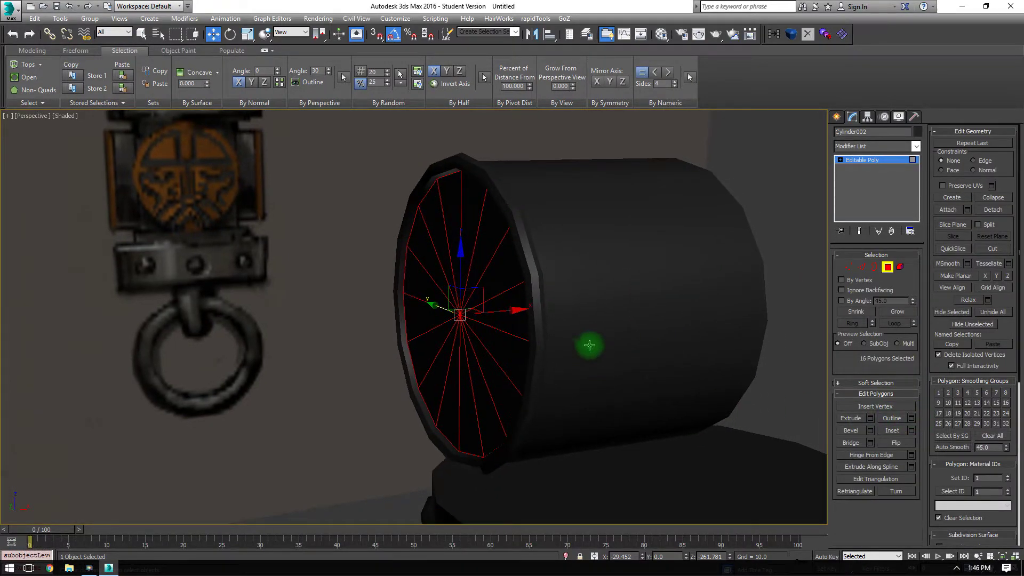
{"action": "key", "text": "F2"}
{"action": "mouse_move", "coordinate": [635, 370]}
{"action": "middle_mouse_down"}
{"action": "mouse_move", "coordinate": [617, 340]}
{"action": "mouse_move", "coordinate": [576, 322]}
{"action": "middle_mouse_up"}
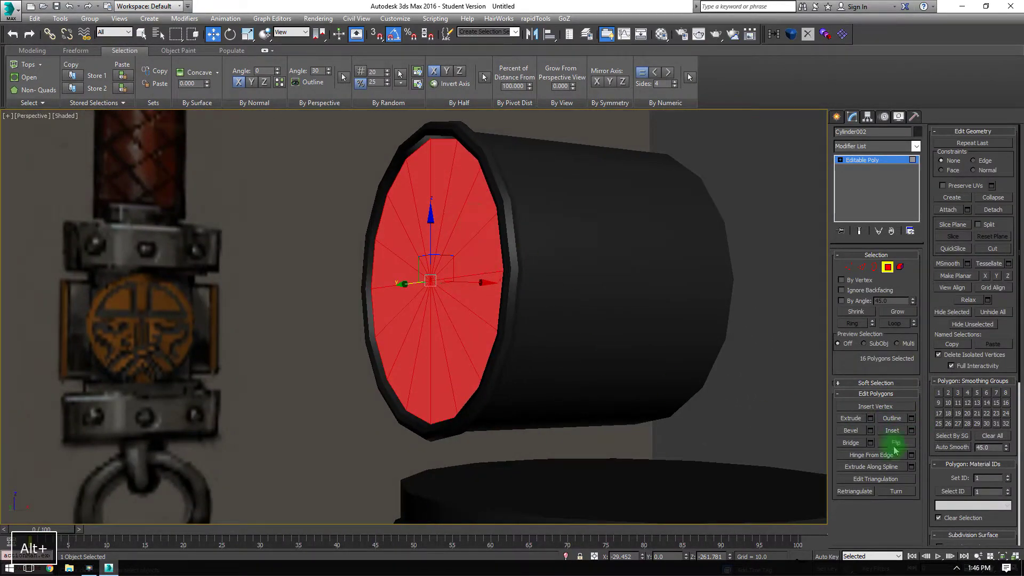
Step: Grow the face selection over the whole rim and assign it to smoothing group 13
{"action": "left_click", "coordinate": [895, 313]}
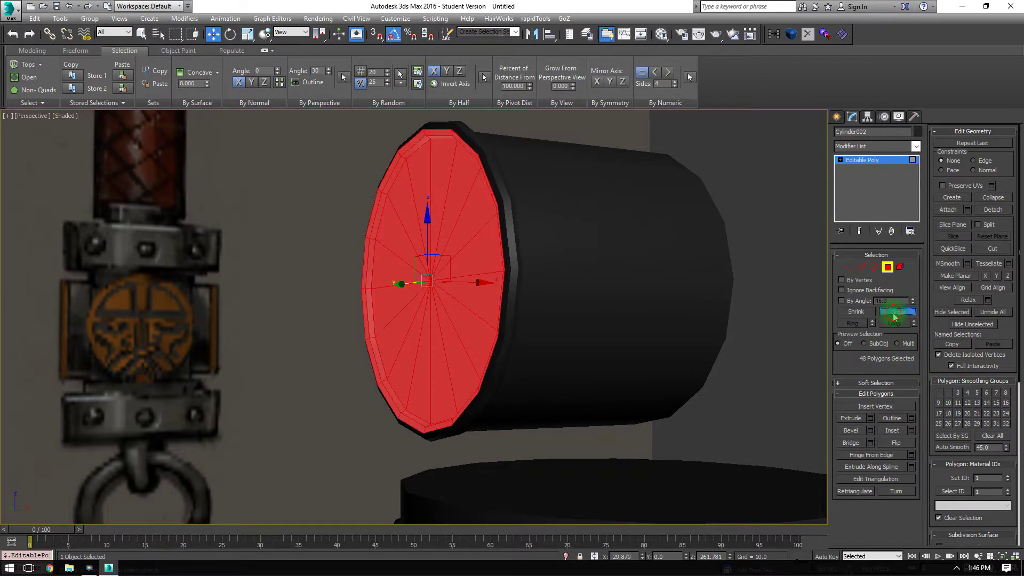
{"action": "middle_click_drag", "start_coordinate": [602, 325], "coordinate": [541, 303], "text": "alt"}
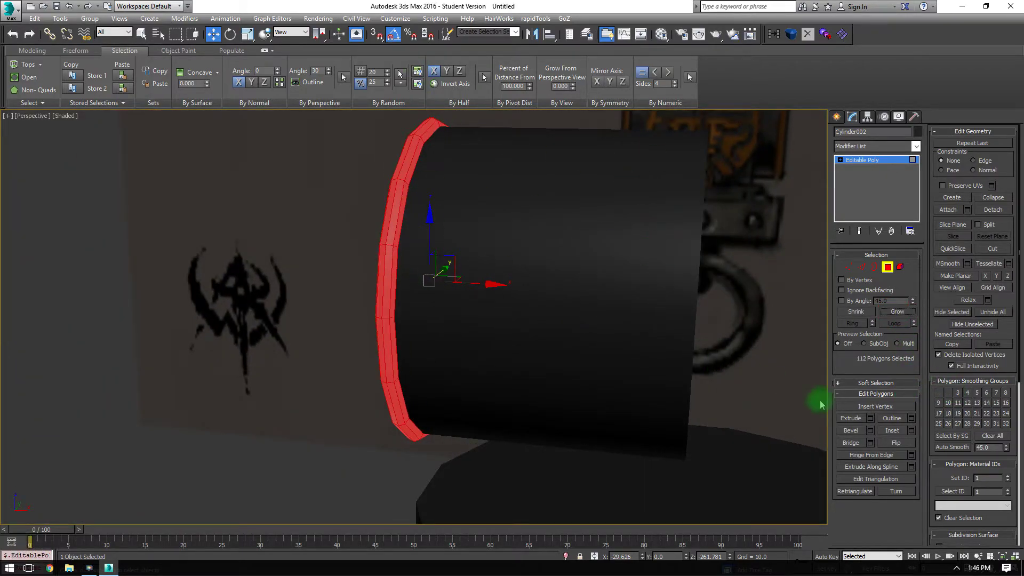
{"action": "left_click", "coordinate": [976, 403]}
{"action": "middle_click_drag", "start_coordinate": [623, 313], "coordinate": [750, 313], "text": "alt"}
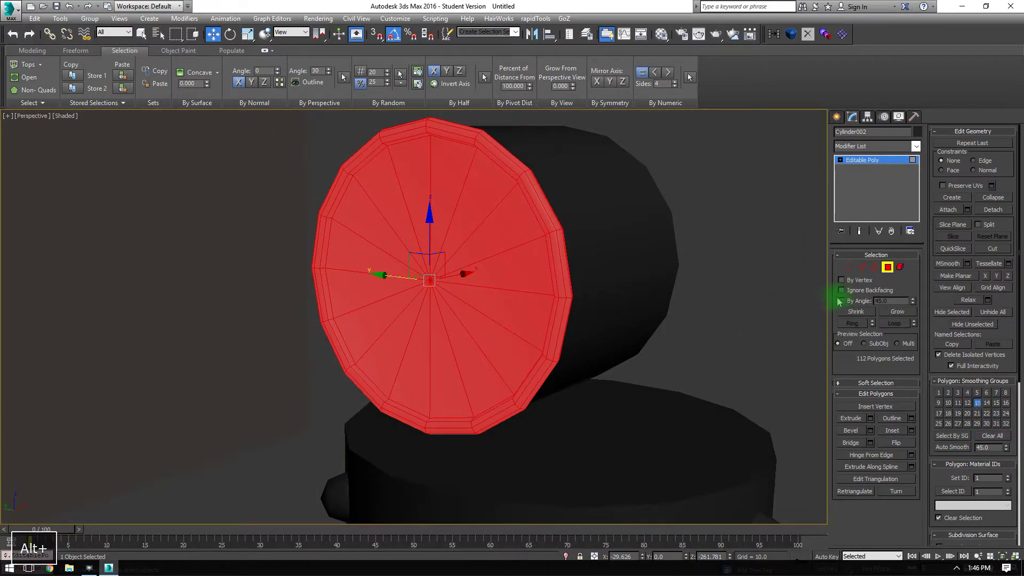
Step: Shrink the selection back to the cap's flat faces and put them in smoothing group 12
{"action": "left_click", "coordinate": [847, 316]}
{"action": "left_click", "coordinate": [846, 315]}
{"action": "left_click", "coordinate": [847, 316]}
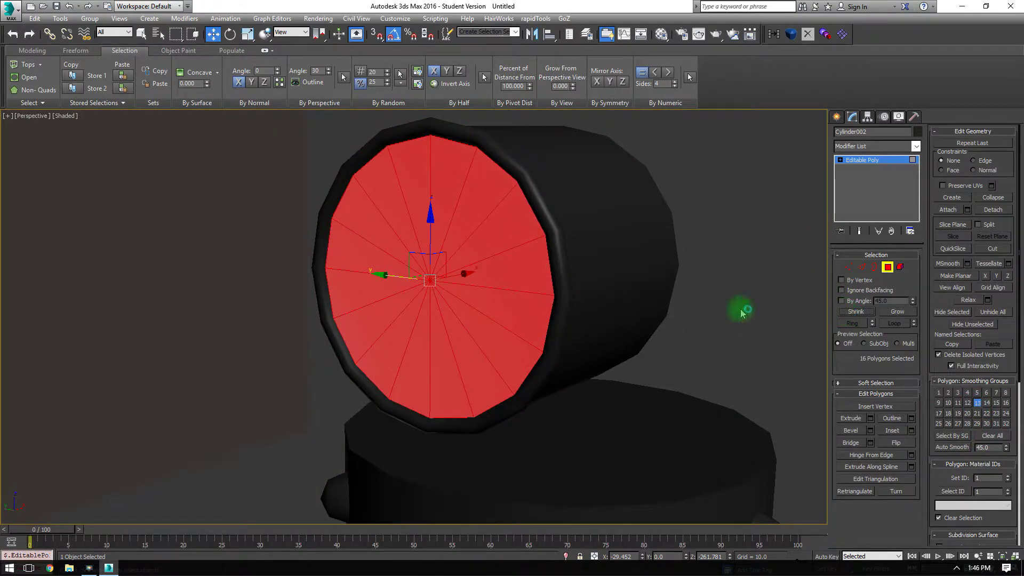
{"action": "middle_click_drag", "start_coordinate": [451, 275], "coordinate": [413, 272], "text": "alt"}
{"action": "scroll", "coordinate": [352, 171], "scroll_direction": "up", "scroll_amount": 5}
{"action": "middle_click_drag", "start_coordinate": [797, 406], "coordinate": [721, 386], "text": "alt"}
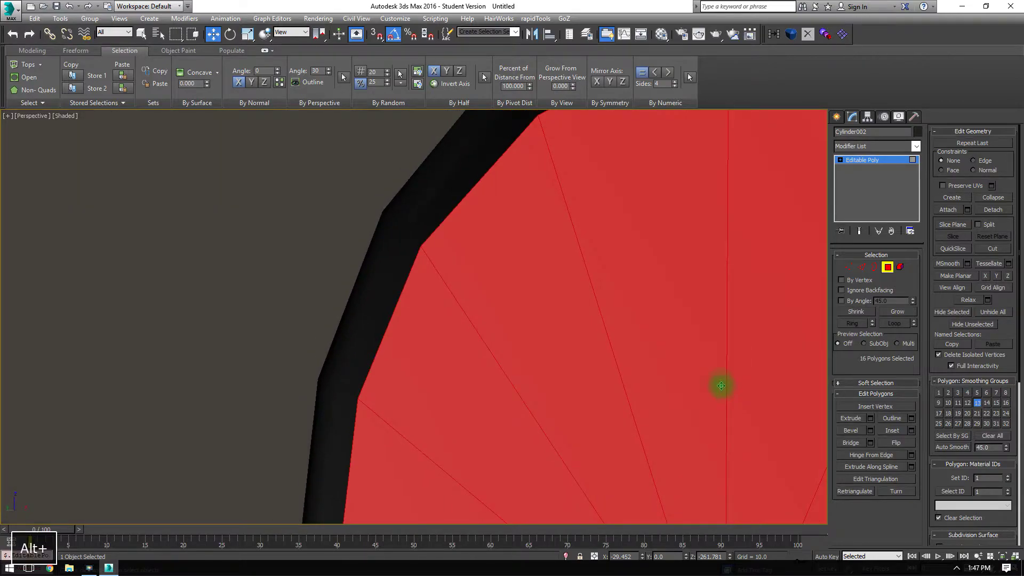
{"action": "left_click", "coordinate": [967, 403]}
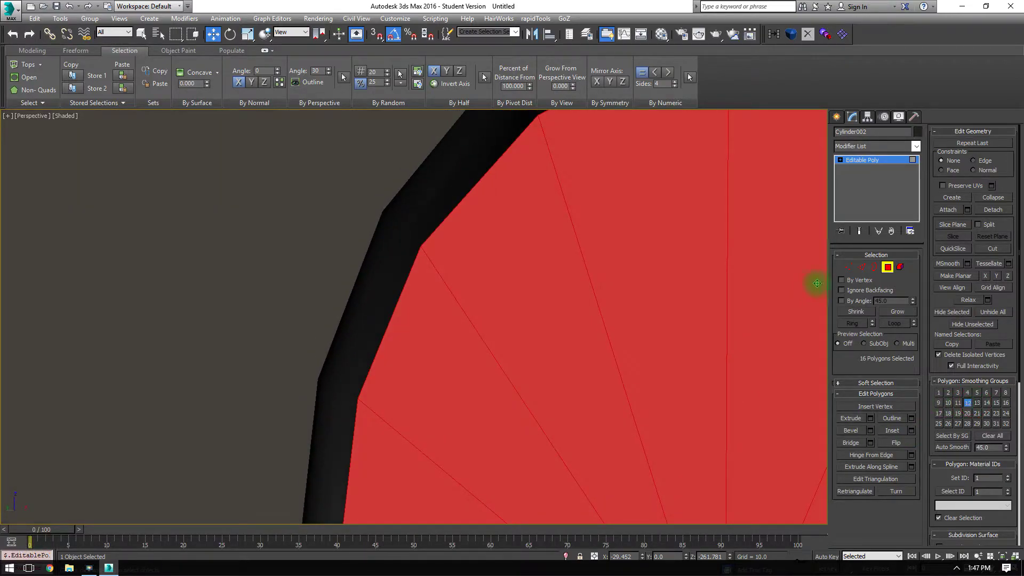
{"action": "left_click", "coordinate": [885, 269]}
Step: Inspect the cylinder's rim and smoothing from several angles and against the front reference
{"action": "middle_click_drag", "start_coordinate": [779, 283], "coordinate": [535, 221], "text": "alt"}
{"action": "scroll", "coordinate": [524, 293], "scroll_direction": "down", "scroll_amount": 5}
{"action": "scroll", "coordinate": [530, 271], "scroll_direction": "up", "scroll_amount": 4}
{"action": "scroll", "coordinate": [591, 297], "scroll_direction": "down", "scroll_amount": 5}
{"action": "middle_click_drag", "start_coordinate": [582, 297], "coordinate": [455, 309], "text": "alt"}
{"action": "scroll", "coordinate": [507, 288], "scroll_direction": "down", "scroll_amount": 2}
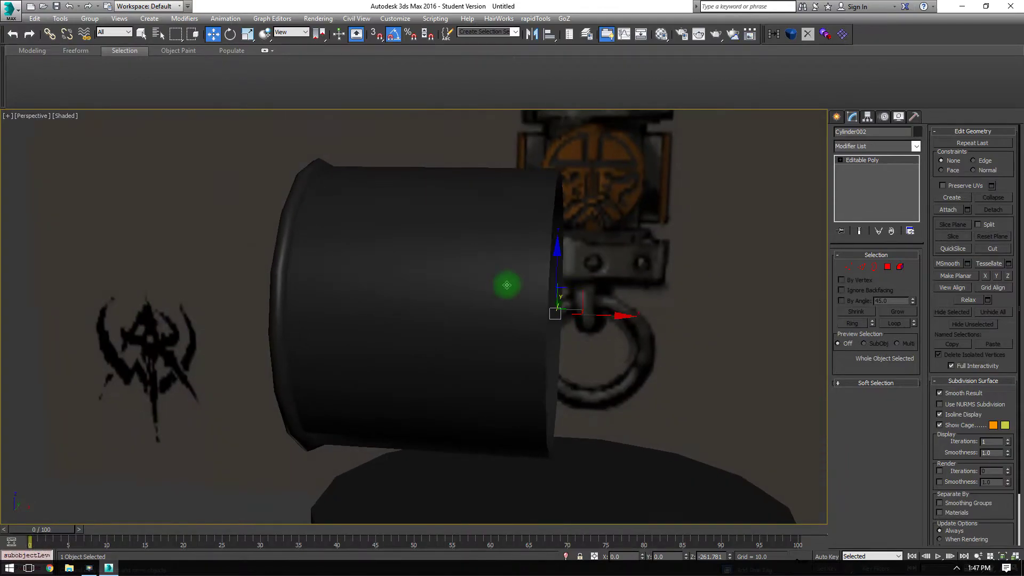
{"action": "scroll", "coordinate": [367, 258], "scroll_direction": "down", "scroll_amount": 3}
{"action": "key", "text": "z"}
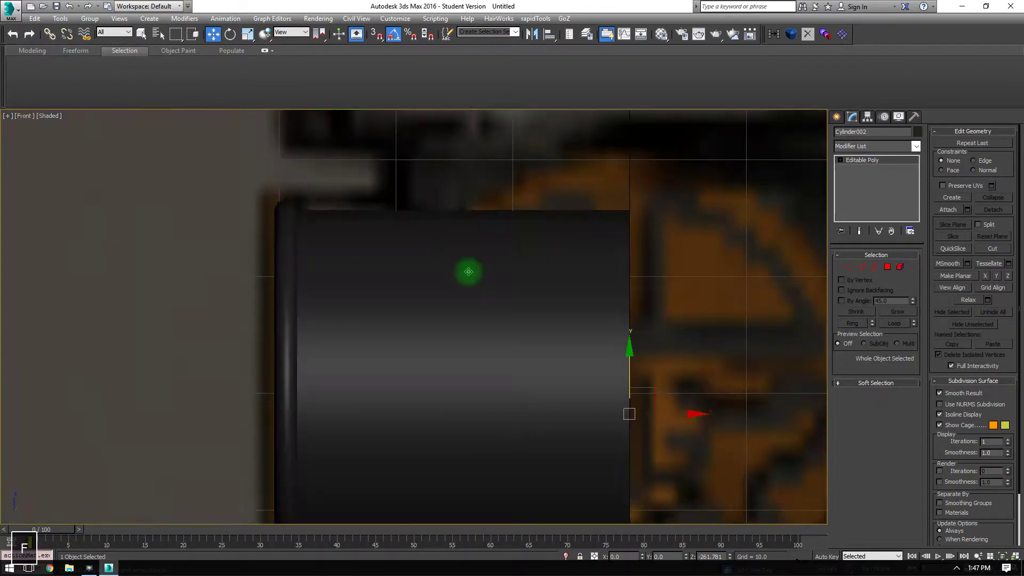
{"action": "key", "text": "f"}
{"action": "key", "text": "p"}
{"action": "middle_click_drag", "start_coordinate": [427, 302], "coordinate": [457, 317], "text": "alt"}
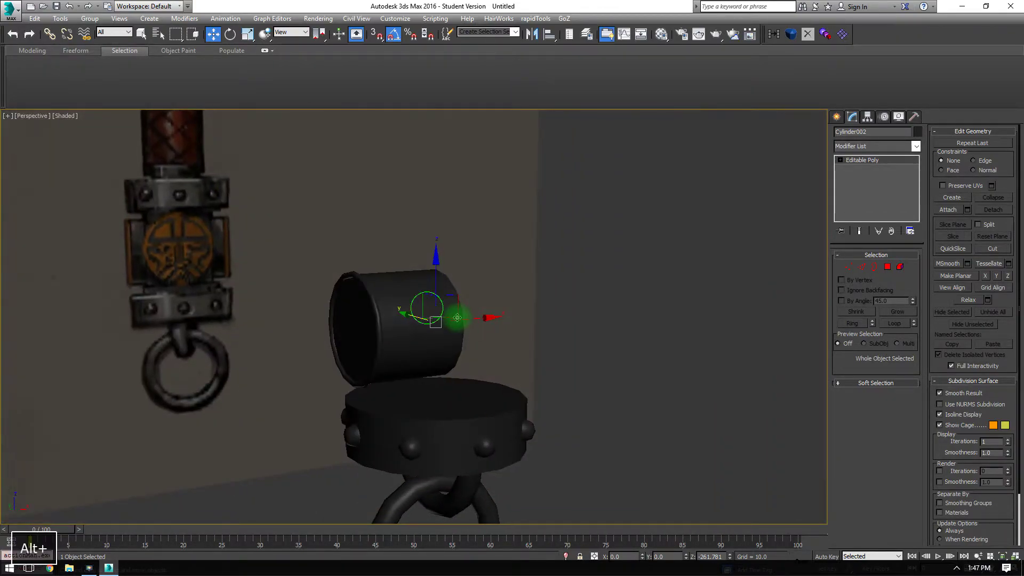
Step: Add a Symmetry modifier to the rimmed emblem cylinder
{"action": "left_click", "coordinate": [915, 147]}
{"action": "left_click_drag", "start_coordinate": [915, 193], "coordinate": [899, 453]}
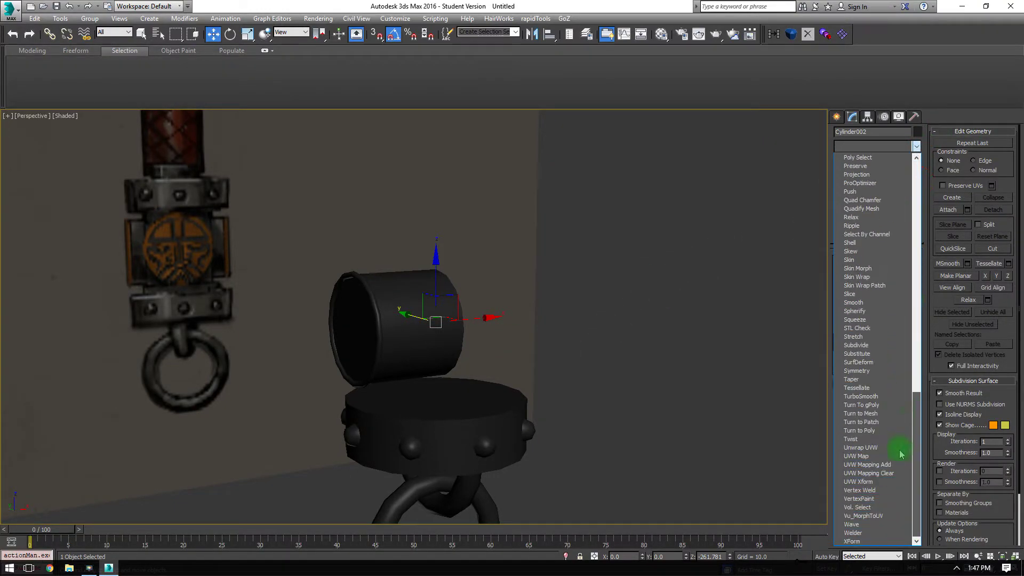
{"action": "left_click", "coordinate": [855, 371]}
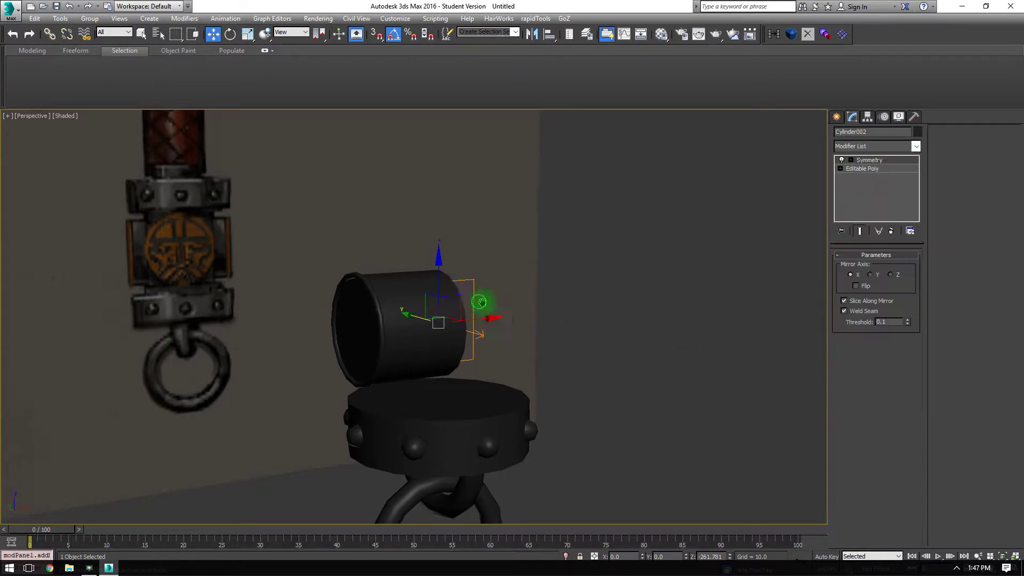
{"action": "middle_click_drag", "start_coordinate": [482, 302], "coordinate": [570, 315]}
{"action": "scroll", "coordinate": [578, 254], "scroll_direction": "up", "scroll_amount": 3}
{"action": "middle_click_drag", "start_coordinate": [578, 254], "coordinate": [661, 309], "text": "alt"}
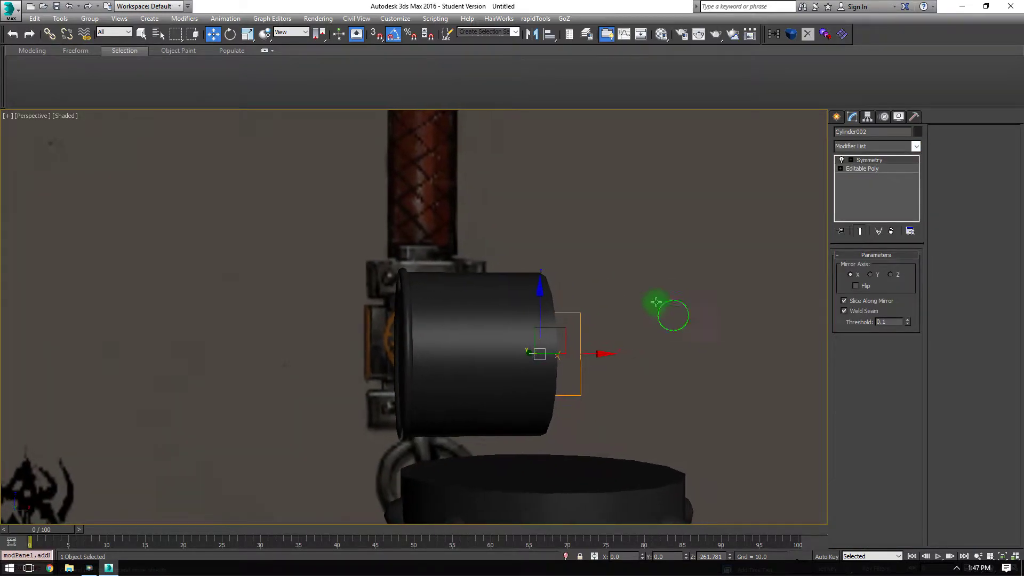
Step: Rotate the Symmetry mirror plane about the vertical axis so the cylinder is mirrored into a perpendicular branch
{"action": "left_click", "coordinate": [877, 160]}
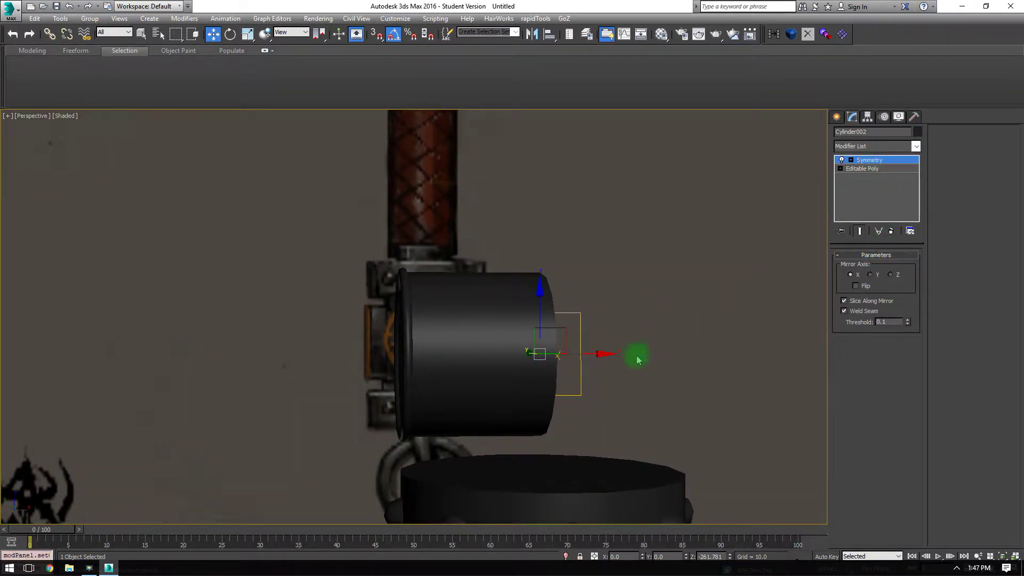
{"action": "middle_click_drag", "start_coordinate": [637, 354], "coordinate": [613, 362], "text": "alt"}
{"action": "middle_click_drag", "start_coordinate": [641, 299], "coordinate": [612, 292], "text": "alt"}
{"action": "key", "text": "e"}
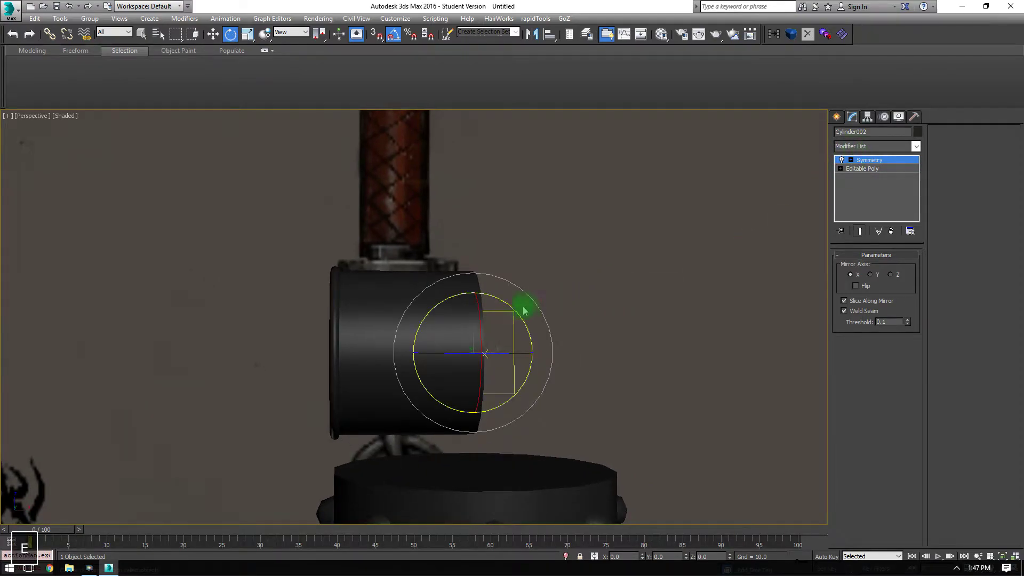
{"action": "middle_click_drag", "start_coordinate": [523, 304], "coordinate": [462, 384], "text": "alt"}
{"action": "left_click_drag", "start_coordinate": [474, 377], "coordinate": [448, 382]}
{"action": "middle_click_drag", "start_coordinate": [448, 382], "coordinate": [434, 292], "text": "alt"}
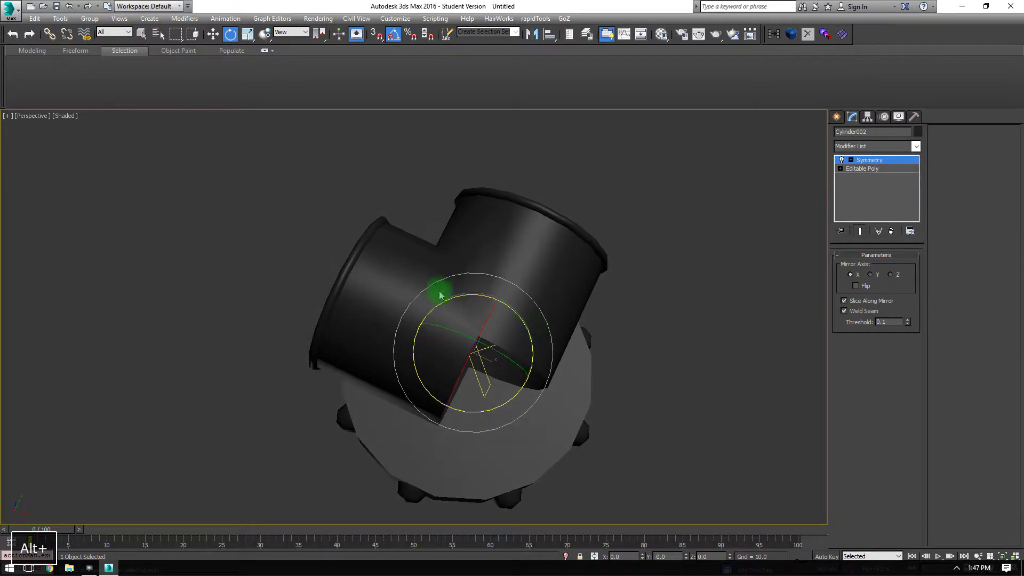
{"action": "middle_click_drag", "start_coordinate": [498, 165], "coordinate": [538, 300], "text": "alt"}
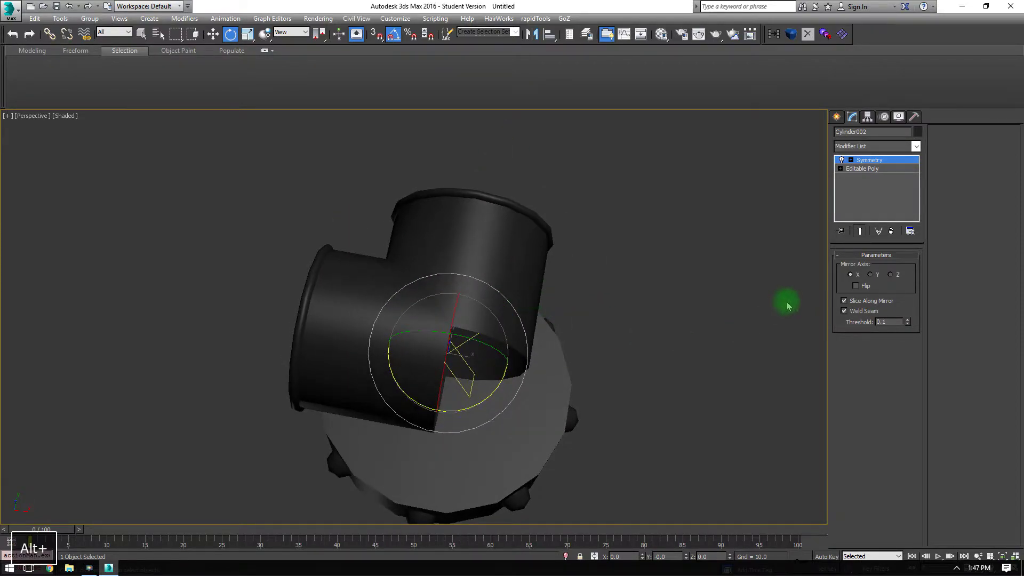
Step: Add a second Symmetry modifier on the X mirror axis with Flip enabled
{"action": "left_click", "coordinate": [774, 34]}
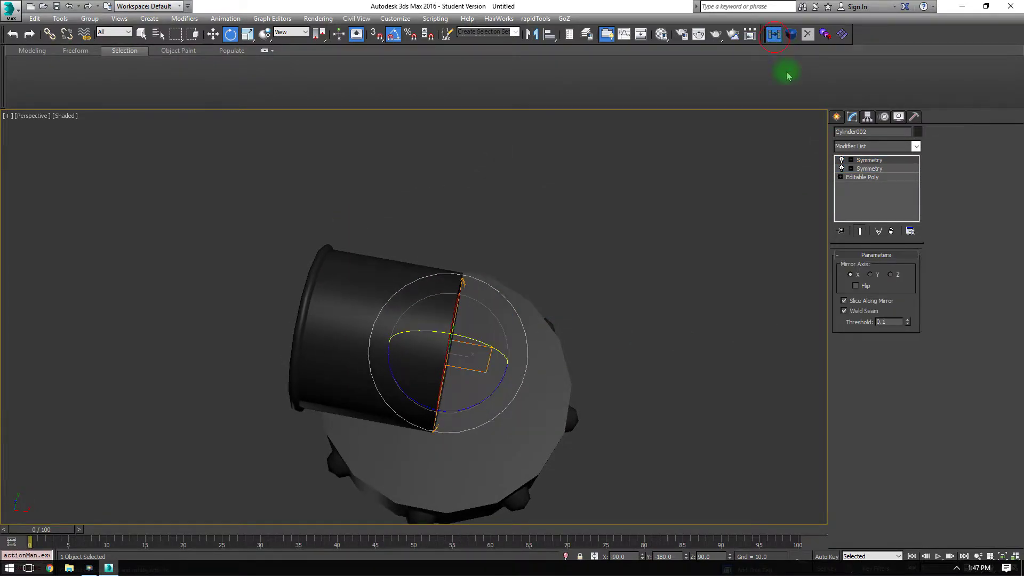
{"action": "left_click", "coordinate": [855, 286]}
{"action": "middle_click_drag", "start_coordinate": [586, 331], "coordinate": [525, 269], "text": "alt"}
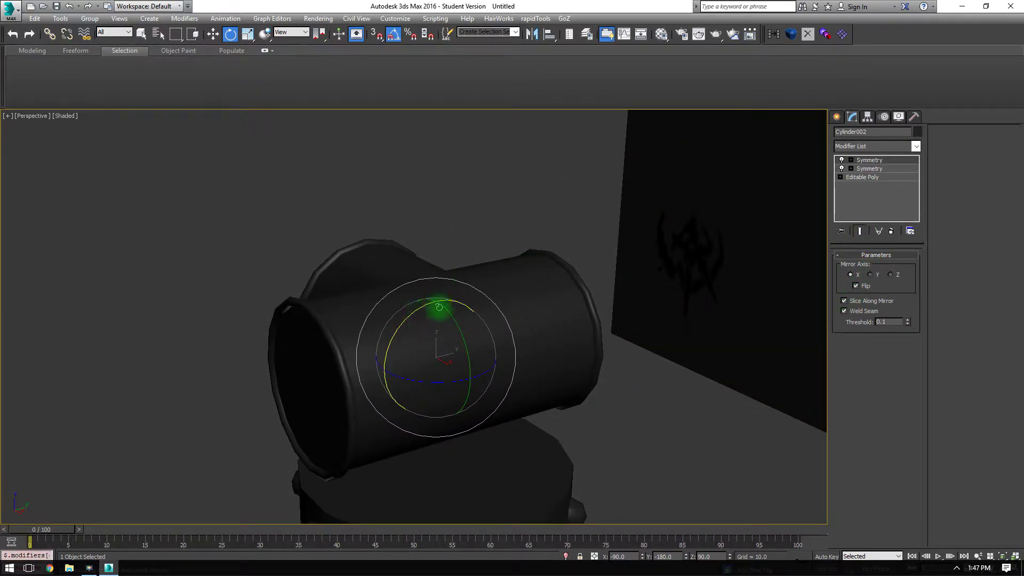
Step: Rotate the second Symmetry's mirror plane to -45° about X so the branches are mirrored into an upright one
{"action": "left_click", "coordinate": [871, 160]}
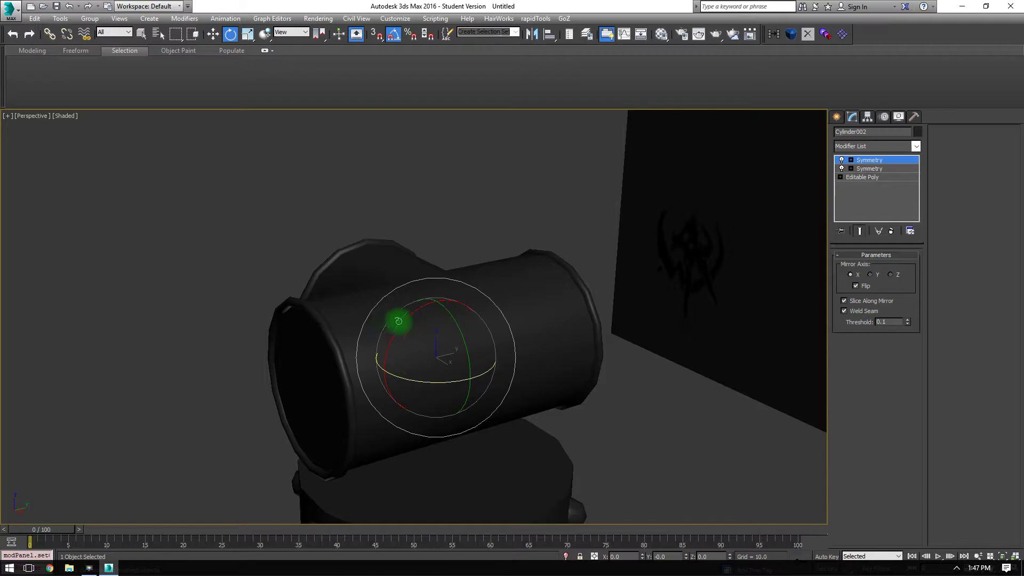
{"action": "left_click_drag", "start_coordinate": [406, 323], "coordinate": [417, 303]}
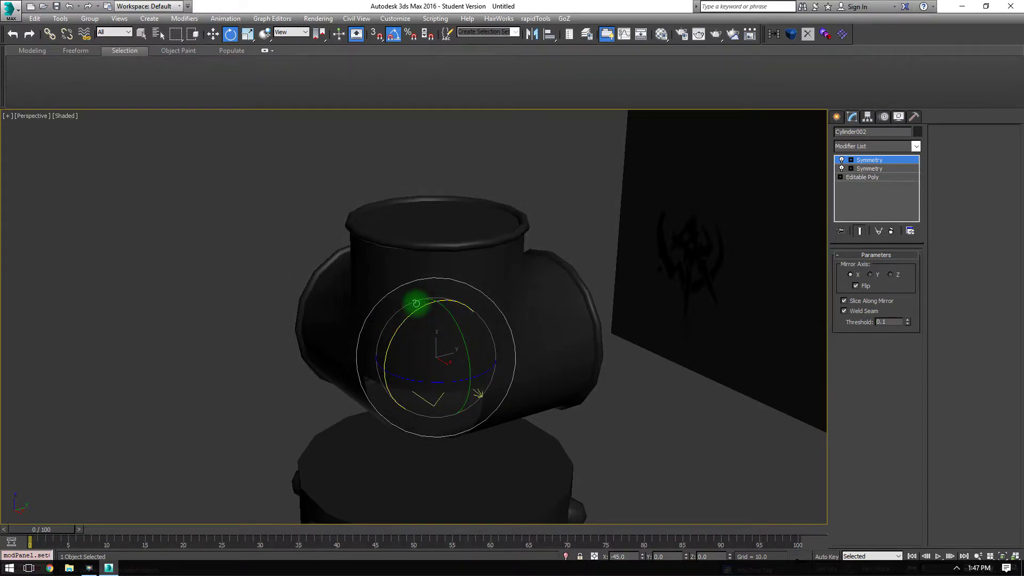
{"action": "mouse_move", "coordinate": [416, 303]}
{"action": "middle_mouse_down", "text": "alt"}
{"action": "mouse_move", "coordinate": [553, 279]}
{"action": "mouse_move", "coordinate": [601, 283]}
{"action": "mouse_move", "coordinate": [567, 290]}
{"action": "mouse_move", "coordinate": [649, 290]}
{"action": "mouse_move", "coordinate": [457, 290]}
{"action": "mouse_move", "coordinate": [539, 279]}
{"action": "mouse_move", "coordinate": [544, 218]}
{"action": "middle_mouse_up", "text": "alt"}
{"action": "key", "text": "F4"}
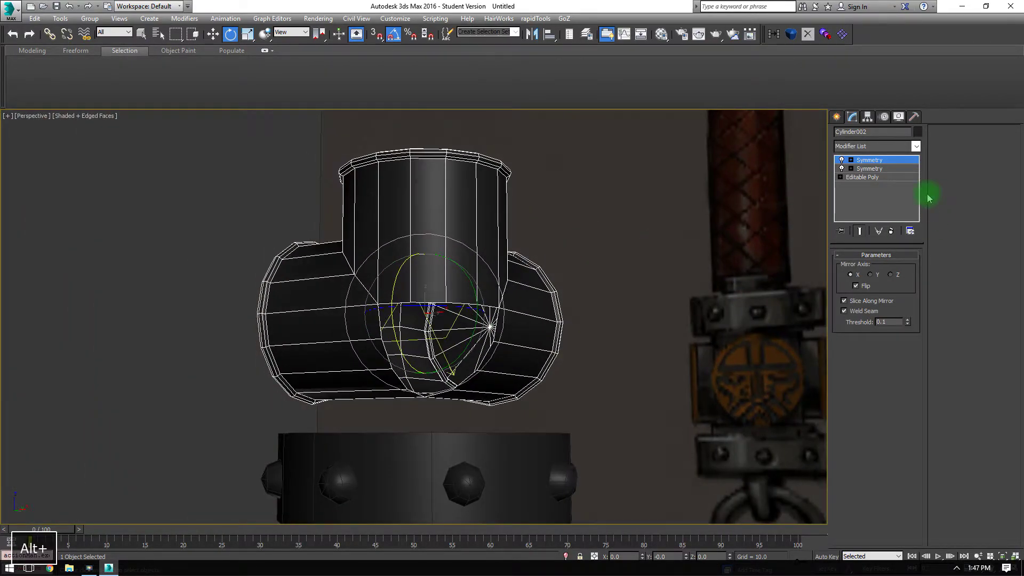
Step: Add a third Symmetry modifier on the X mirror axis with Flip enabled to complete the horizontal branches
{"action": "left_click", "coordinate": [775, 35]}
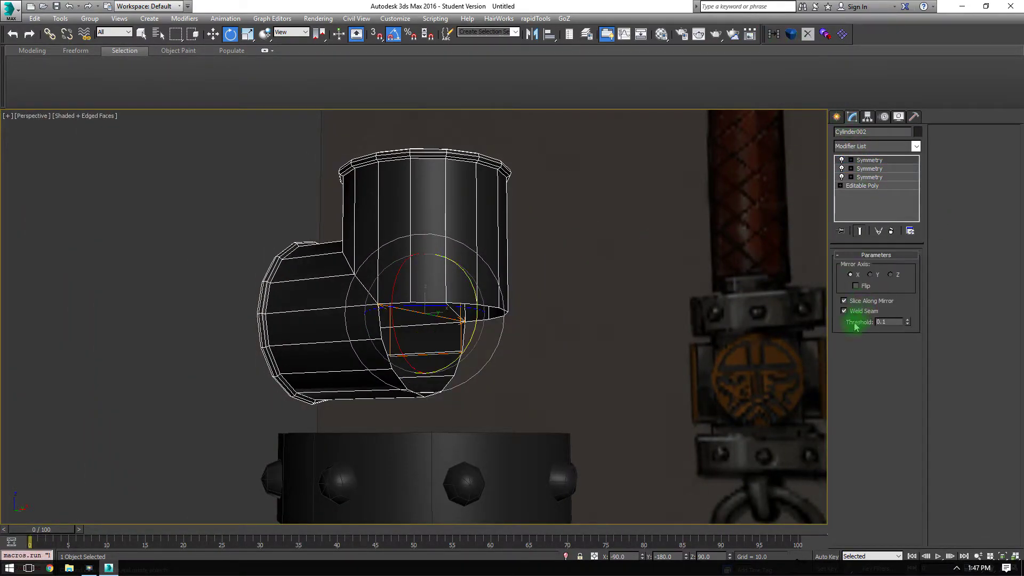
{"action": "middle_click_drag", "start_coordinate": [623, 294], "coordinate": [641, 285], "text": "alt"}
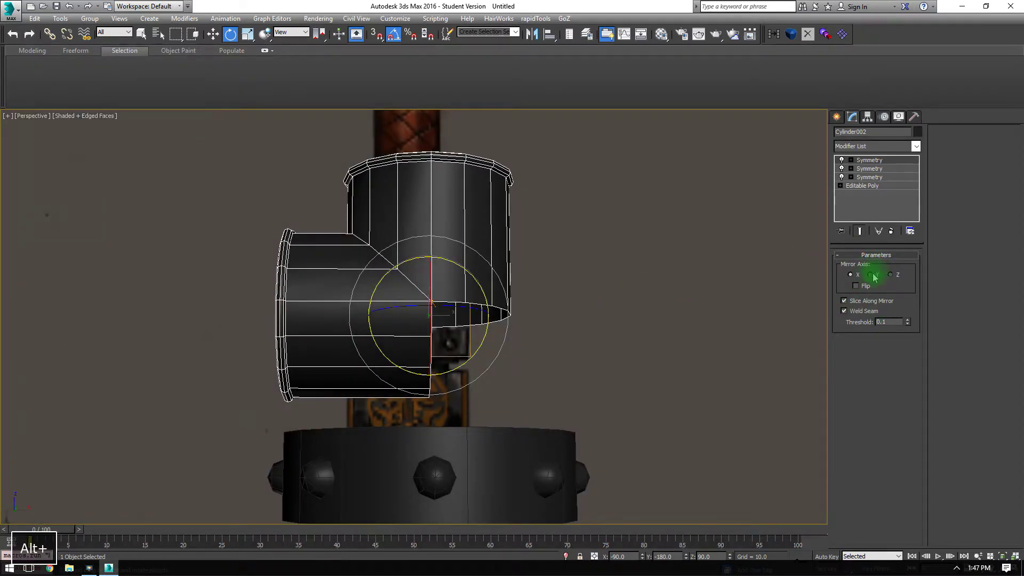
{"action": "left_click", "coordinate": [855, 286]}
{"action": "middle_click_drag", "start_coordinate": [805, 322], "coordinate": [479, 331], "text": "alt"}
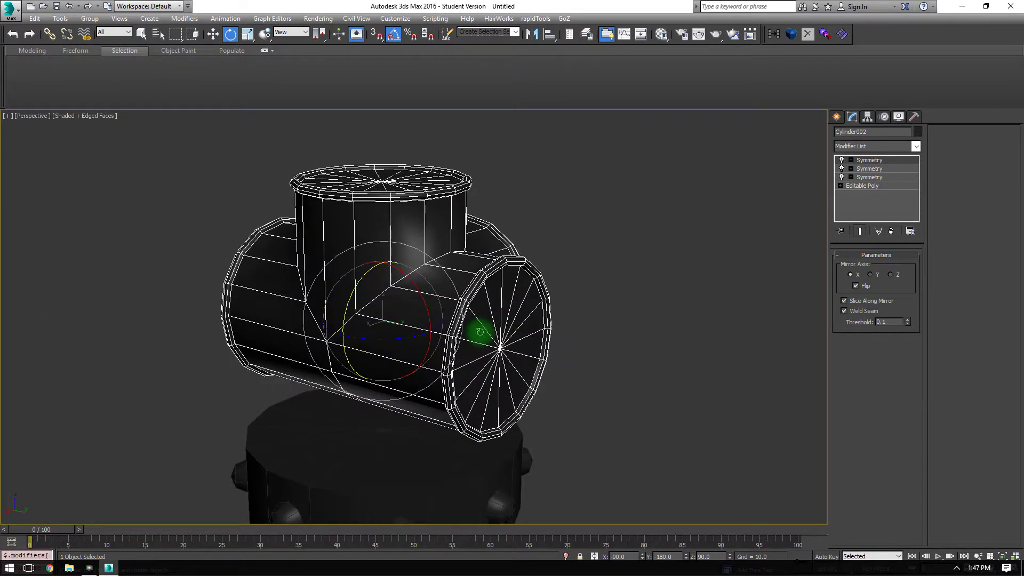
Step: Add a fourth Symmetry modifier mirroring across the Y axis to create the downward branch
{"action": "left_click", "coordinate": [774, 35]}
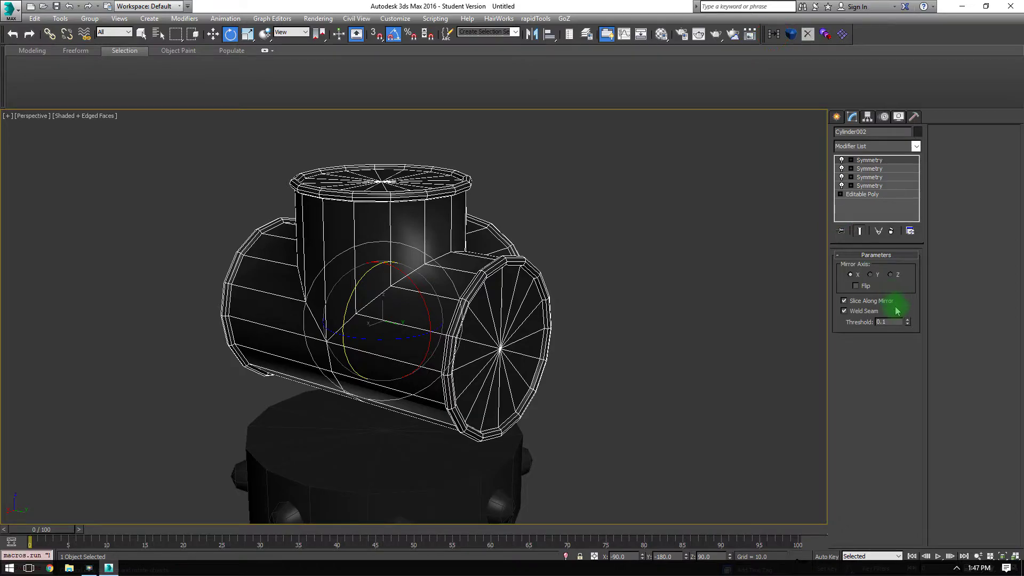
{"action": "left_click", "coordinate": [874, 274]}
{"action": "middle_click_drag", "start_coordinate": [635, 377], "coordinate": [565, 341], "text": "alt"}
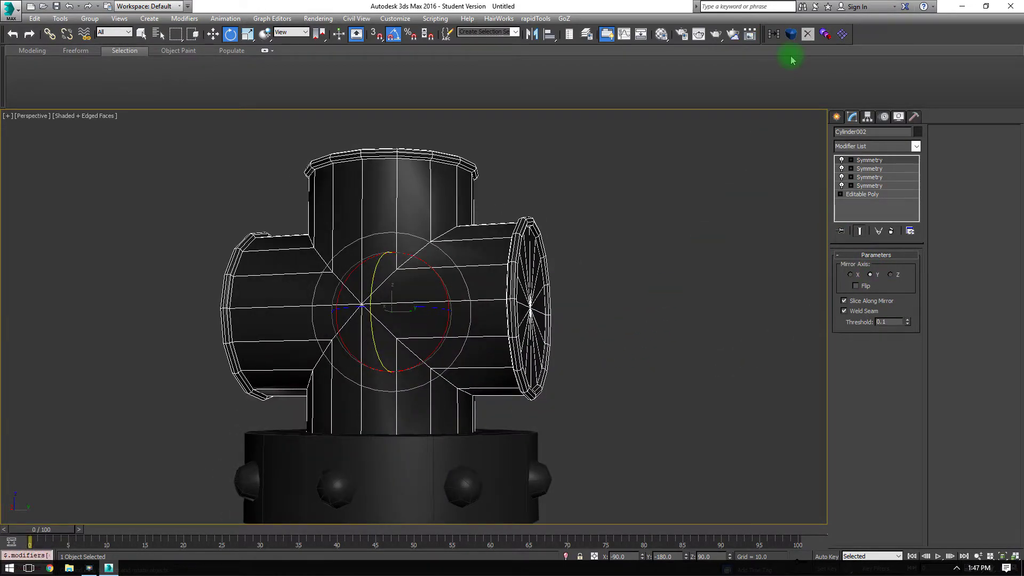
Step: Add a fifth Symmetry modifier on the Z axis and convert the branched cylinder to Editable Poly
{"action": "left_click", "coordinate": [790, 35]}
{"action": "left_click", "coordinate": [896, 275]}
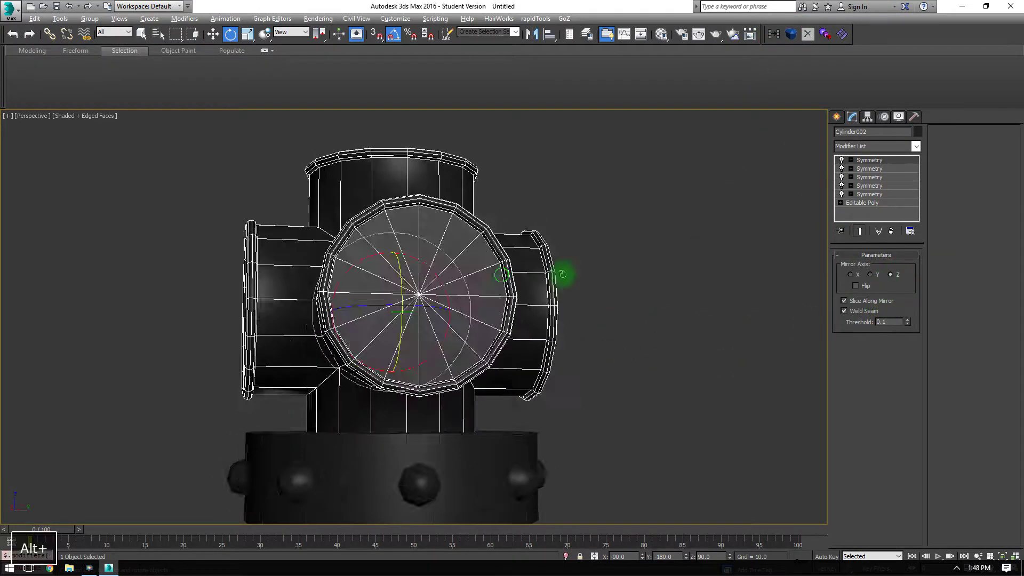
{"action": "middle_click_drag", "start_coordinate": [562, 274], "coordinate": [518, 259], "text": "alt"}
{"action": "right_click", "coordinate": [414, 231]}
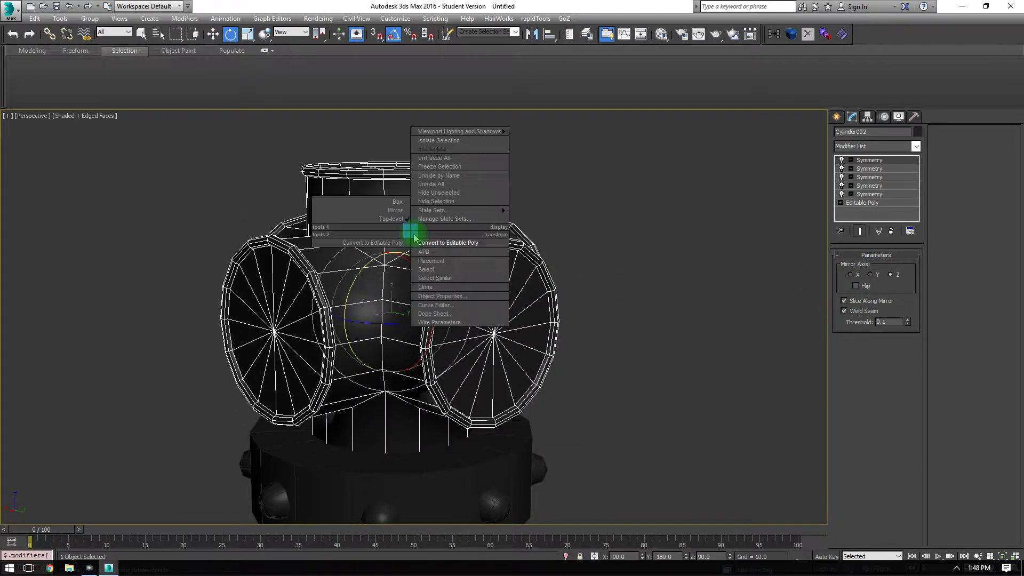
{"action": "left_click", "coordinate": [425, 242]}
{"action": "middle_click_drag", "start_coordinate": [425, 242], "coordinate": [608, 283], "text": "alt"}
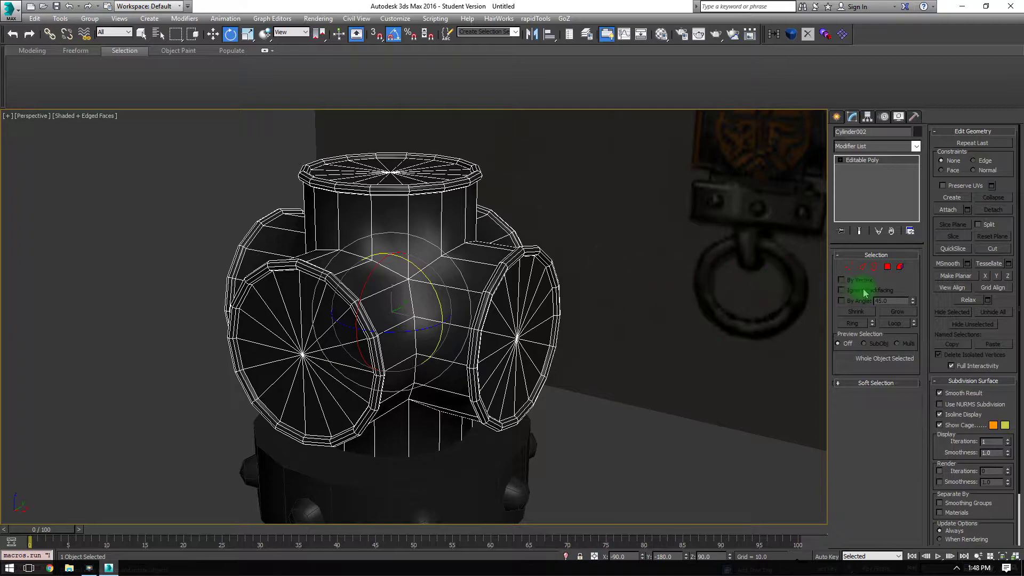
Step: Delete the polygons of the capped rims at the ends of the upper and lower branches
{"action": "left_click", "coordinate": [887, 268]}
{"action": "key", "text": "f"}
{"action": "middle_click_drag", "start_coordinate": [494, 299], "coordinate": [497, 349]}
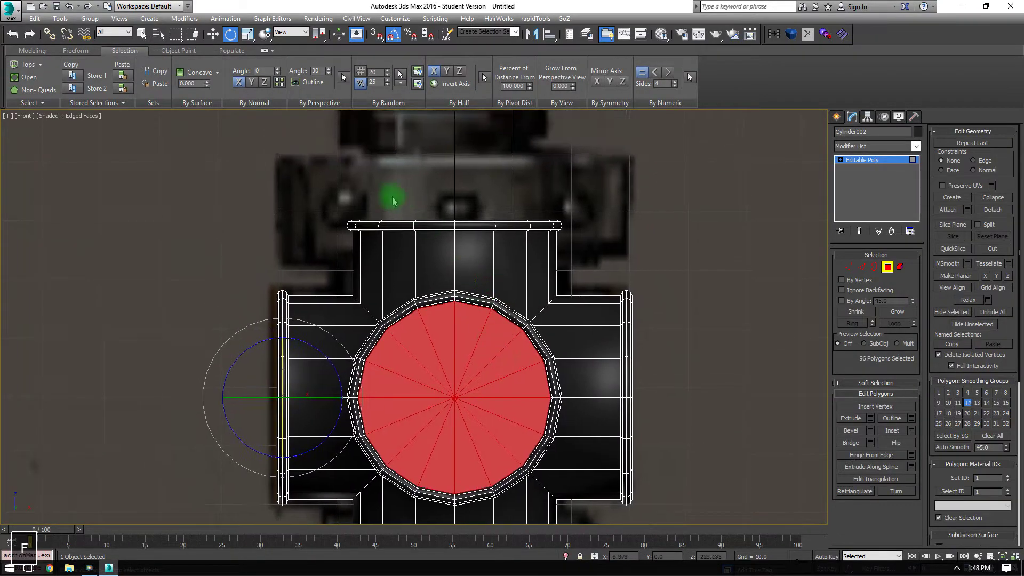
{"action": "left_click_drag", "start_coordinate": [313, 170], "coordinate": [325, 245]}
{"action": "middle_click_drag", "start_coordinate": [446, 461], "coordinate": [453, 195]}
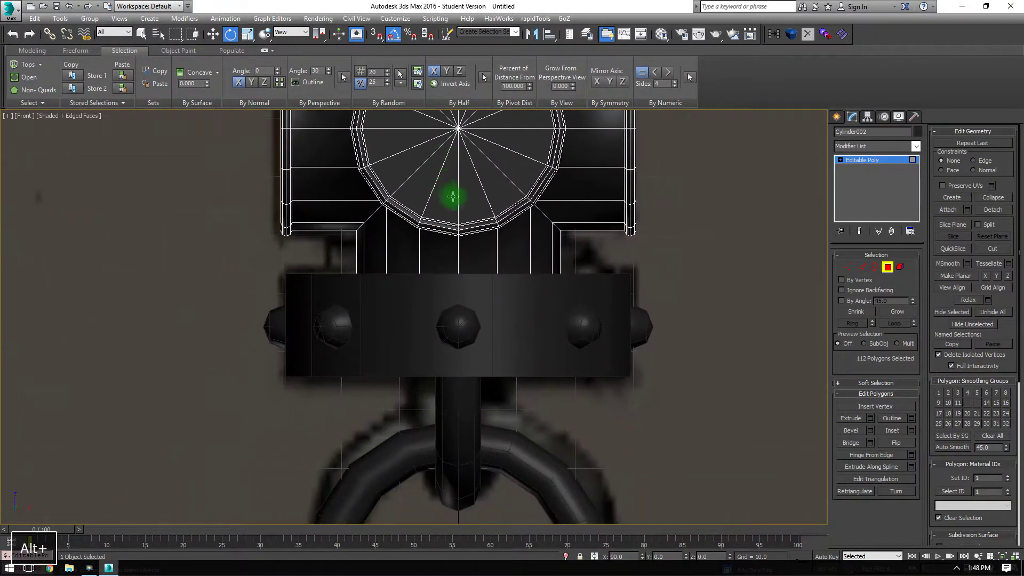
{"action": "key", "text": "F3"}
{"action": "middle_click_drag", "start_coordinate": [564, 293], "coordinate": [558, 226]}
{"action": "key", "text": "F2"}
{"action": "key", "text": "Delete"}
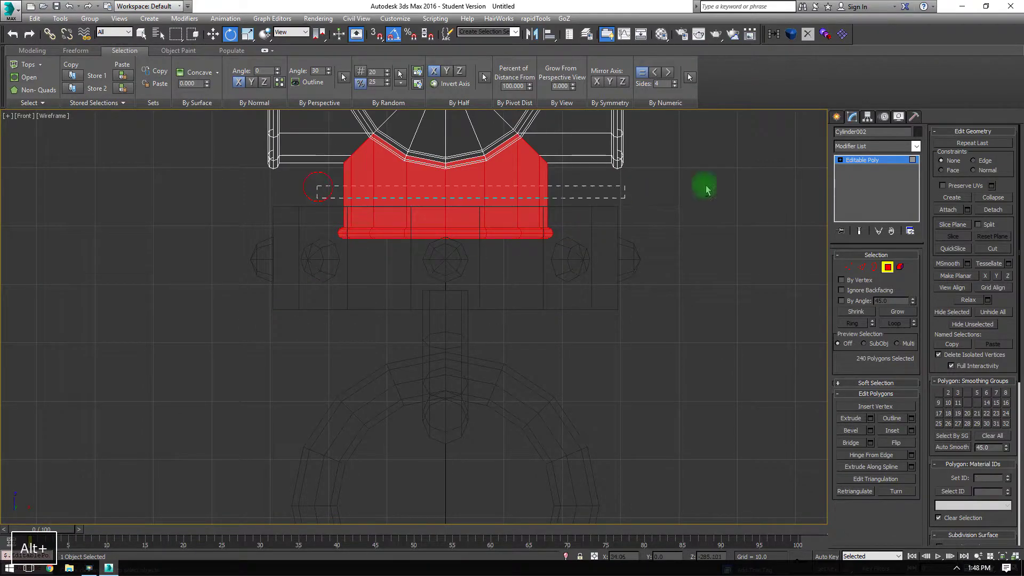
{"action": "middle_click_drag", "start_coordinate": [564, 141], "coordinate": [561, 394]}
{"action": "scroll", "coordinate": [517, 359], "scroll_direction": "up", "scroll_amount": 2}
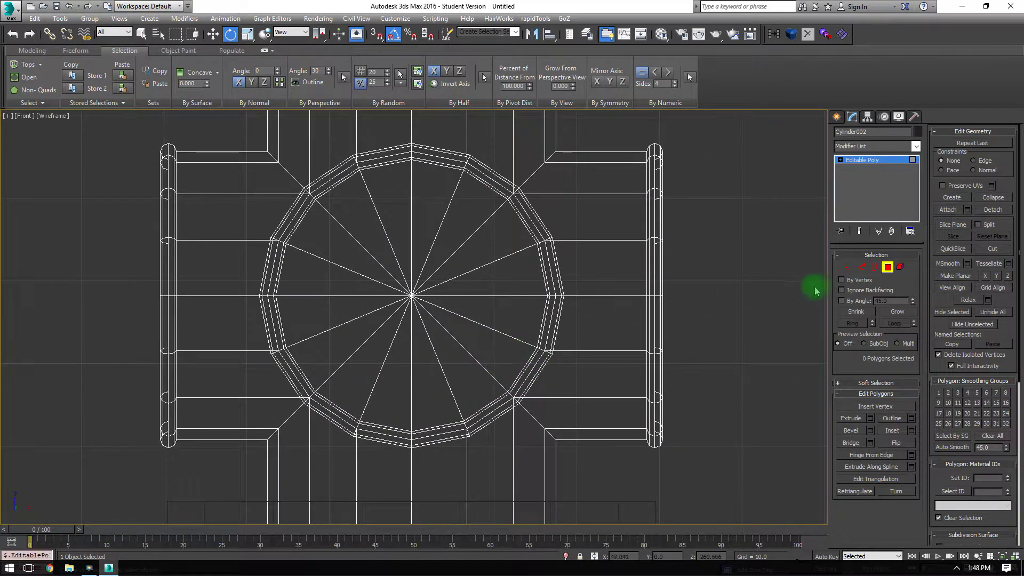
Step: Move the whole branched cylinder slightly upward so its lower branch end sits just inside the riveted collar
{"action": "left_click", "coordinate": [887, 267]}
{"action": "scroll", "coordinate": [464, 349], "scroll_direction": "down", "scroll_amount": 2}
{"action": "key", "text": "w"}
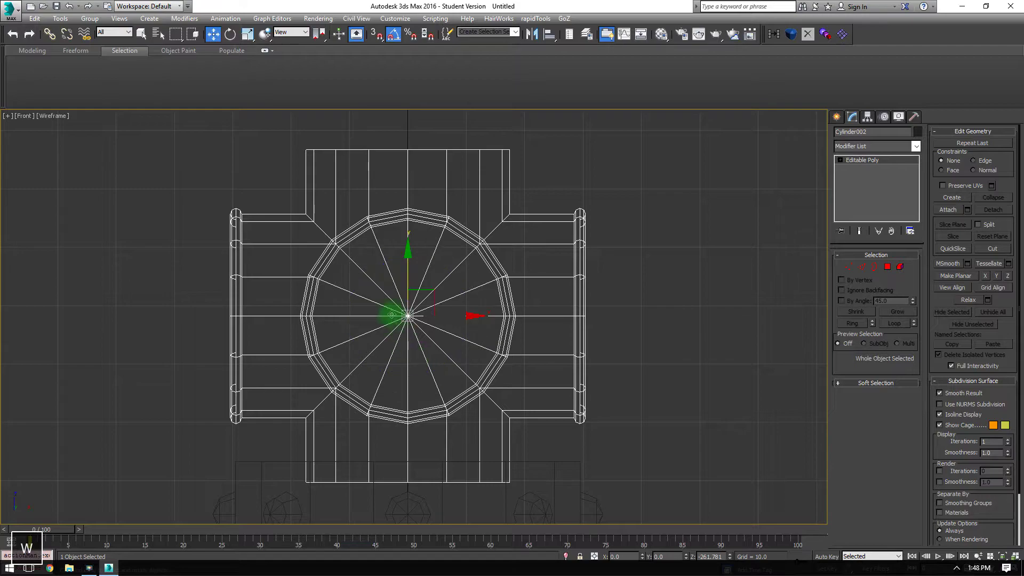
{"action": "left_click_drag", "start_coordinate": [407, 276], "coordinate": [407, 257]}
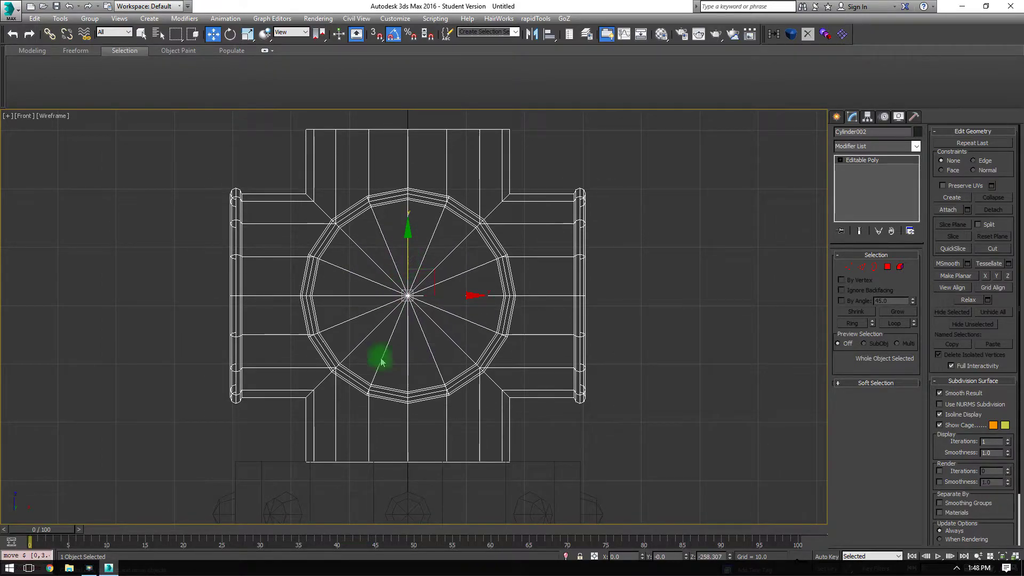
{"action": "middle_click_drag", "start_coordinate": [333, 480], "coordinate": [423, 316]}
{"action": "scroll", "coordinate": [423, 316], "scroll_direction": "up", "scroll_amount": 4}
{"action": "scroll", "coordinate": [445, 220], "scroll_direction": "down", "scroll_amount": 2}
{"action": "middle_click_drag", "start_coordinate": [504, 238], "coordinate": [352, 285]}
{"action": "key", "text": "p"}
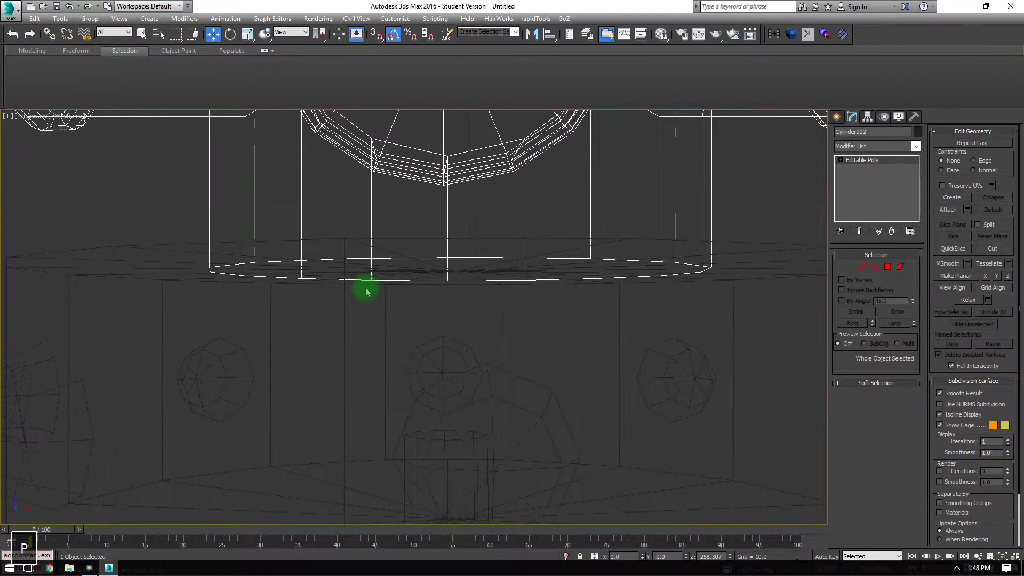
Step: Select the side-wall polygon bands of one opposite pair of horizontal branches and assign them only smoothing group 6
{"action": "key", "text": "F3"}
{"action": "middle_click_drag", "start_coordinate": [425, 224], "coordinate": [375, 329]}
{"action": "scroll", "coordinate": [375, 339], "scroll_direction": "down", "scroll_amount": 5}
{"action": "mouse_move", "coordinate": [477, 253]}
{"action": "middle_mouse_down", "text": "alt"}
{"action": "mouse_move", "coordinate": [489, 256]}
{"action": "mouse_move", "coordinate": [483, 272]}
{"action": "mouse_move", "coordinate": [522, 282]}
{"action": "mouse_move", "coordinate": [522, 301]}
{"action": "middle_mouse_up", "text": "alt"}
{"action": "left_click", "coordinate": [887, 267]}
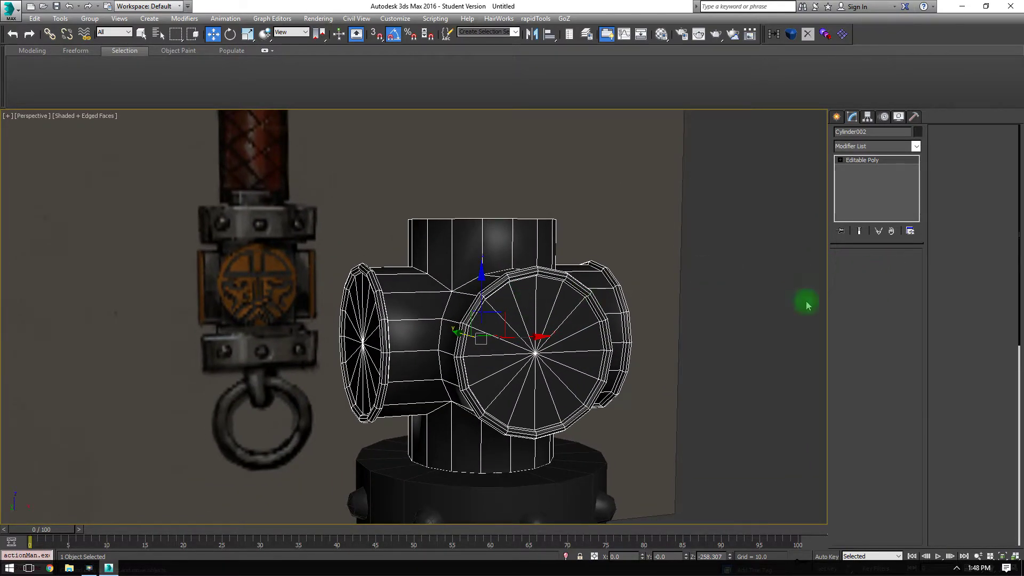
{"action": "left_click", "coordinate": [433, 299]}
{"action": "left_click", "coordinate": [406, 334], "text": "shift"}
{"action": "middle_click_drag", "start_coordinate": [407, 334], "coordinate": [569, 326], "text": "alt"}
{"action": "left_click", "coordinate": [589, 358], "text": "shift"}
{"action": "key", "text": "F4"}
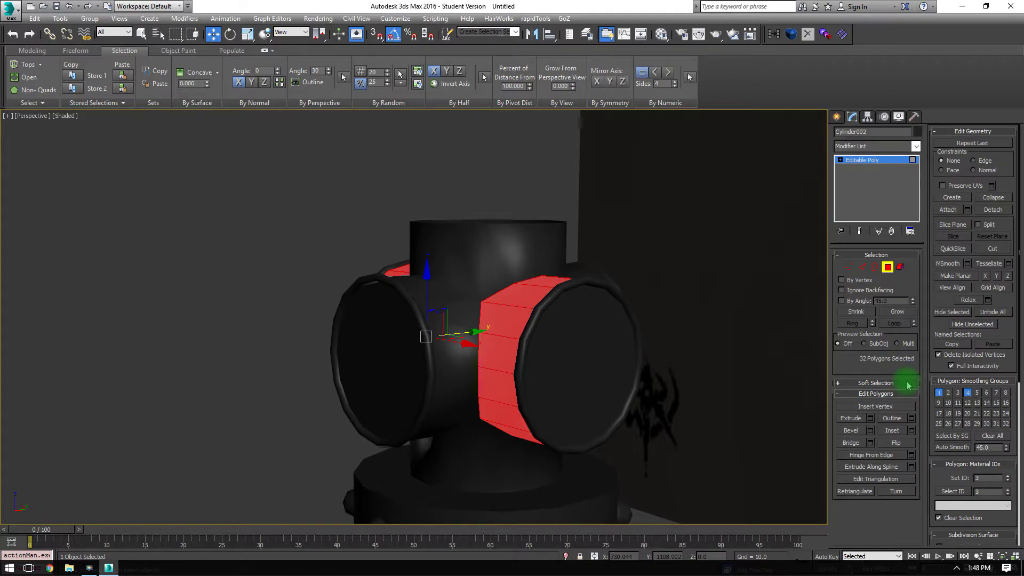
{"action": "middle_click_drag", "start_coordinate": [719, 261], "coordinate": [812, 421], "text": "alt"}
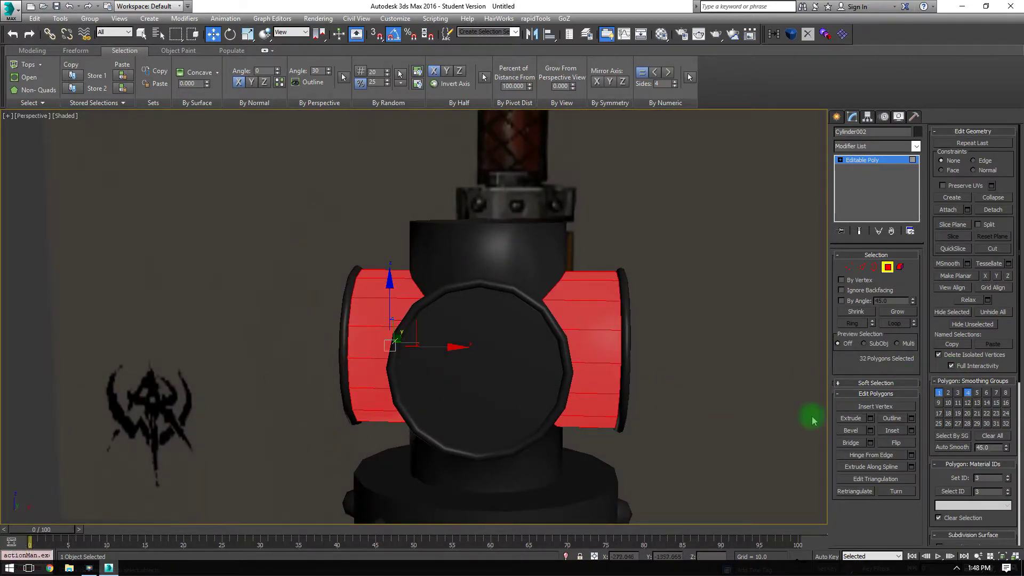
{"action": "left_click", "coordinate": [988, 435]}
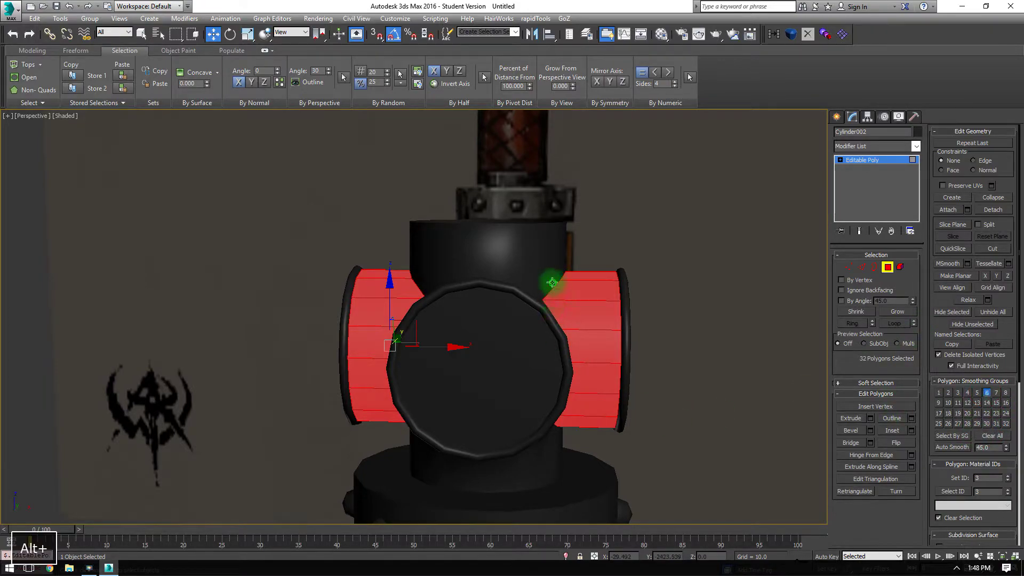
Step: Select the side-wall polygon bands of the other opposite pair of branches and assign them only smoothing group 29
{"action": "middle_click_drag", "start_coordinate": [550, 285], "coordinate": [511, 274], "text": "alt"}
{"action": "left_click", "coordinate": [470, 302]}
{"action": "left_click", "coordinate": [468, 331], "text": "shift"}
{"action": "middle_click_drag", "start_coordinate": [469, 334], "coordinate": [708, 340], "text": "alt"}
{"action": "left_click", "coordinate": [636, 278], "text": "ctrl"}
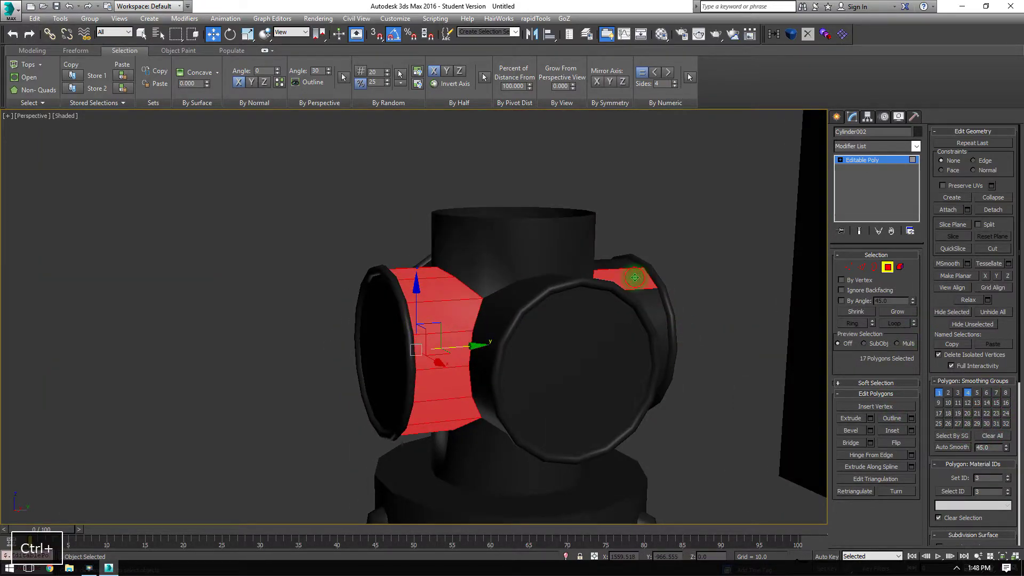
{"action": "left_click", "coordinate": [616, 263], "text": "shift"}
{"action": "middle_click_drag", "start_coordinate": [670, 303], "coordinate": [650, 314], "text": "alt"}
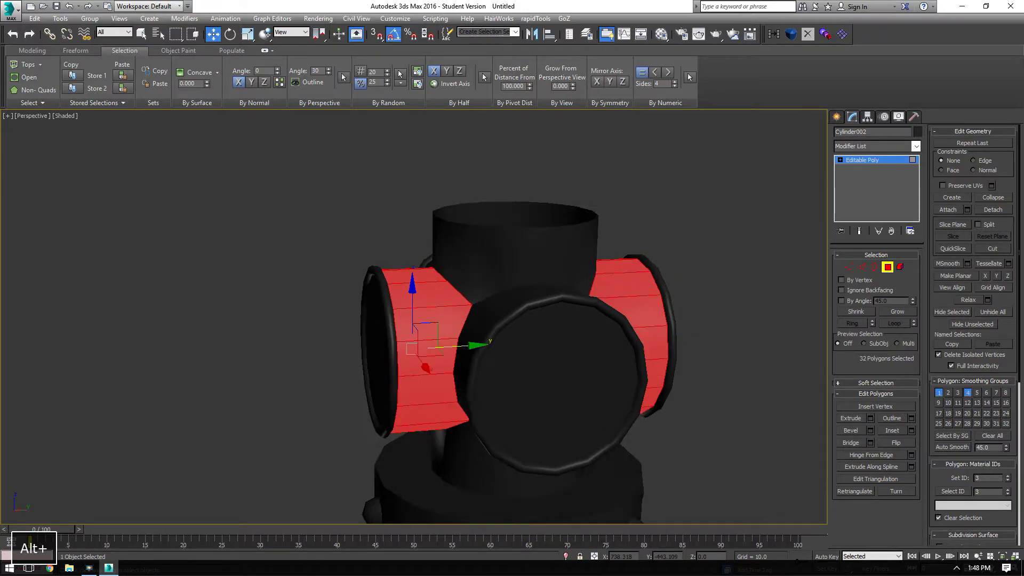
{"action": "left_click", "coordinate": [985, 435]}
Step: Examine the smoothing where the horizontal branches meet the upright cylinder, and leave polygon editing
{"action": "middle_click_drag", "start_coordinate": [706, 376], "coordinate": [799, 341], "text": "alt"}
{"action": "middle_click_drag", "start_coordinate": [489, 441], "coordinate": [411, 397], "text": "alt"}
{"action": "middle_click_drag", "start_coordinate": [462, 431], "coordinate": [498, 384]}
{"action": "scroll", "coordinate": [497, 384], "scroll_direction": "up", "scroll_amount": 3}
{"action": "middle_click_drag", "start_coordinate": [620, 330], "coordinate": [639, 362], "text": "alt"}
{"action": "scroll", "coordinate": [613, 373], "scroll_direction": "down", "scroll_amount": 3}
{"action": "scroll", "coordinate": [452, 217], "scroll_direction": "down", "scroll_amount": 3}
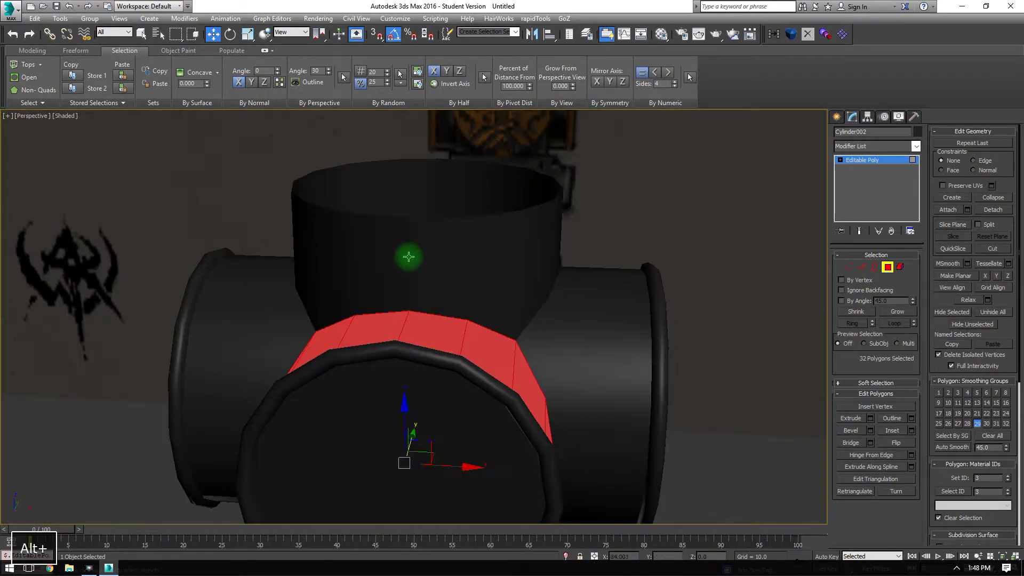
{"action": "left_click", "coordinate": [887, 268]}
{"action": "middle_click_drag", "start_coordinate": [452, 332], "coordinate": [459, 293]}
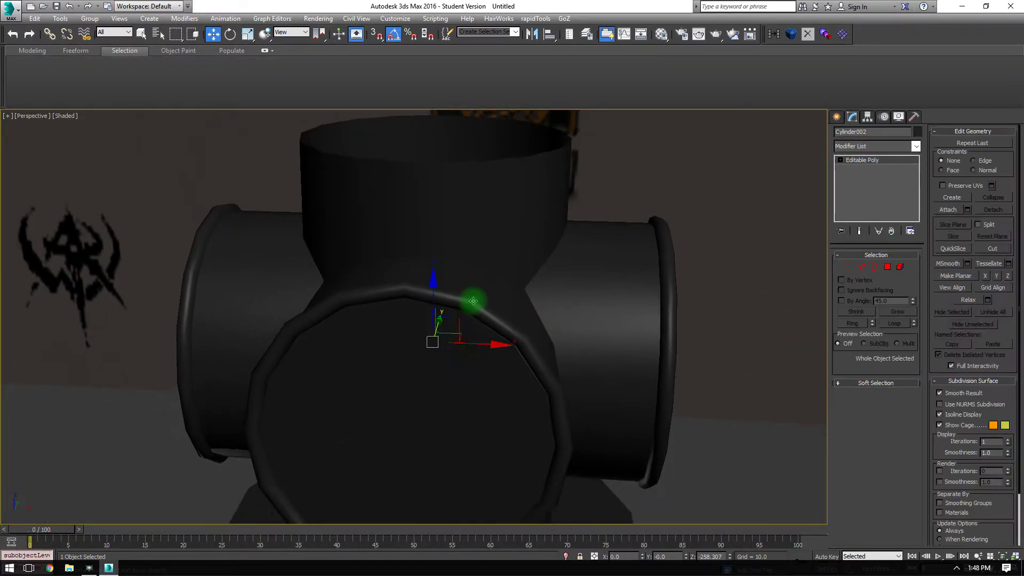
Step: Select the reference plane in the front view and move it up about 7.2 units
{"action": "key", "text": "f"}
{"action": "scroll", "coordinate": [450, 283], "scroll_direction": "down", "scroll_amount": 5}
{"action": "middle_click_drag", "start_coordinate": [502, 175], "coordinate": [499, 335]}
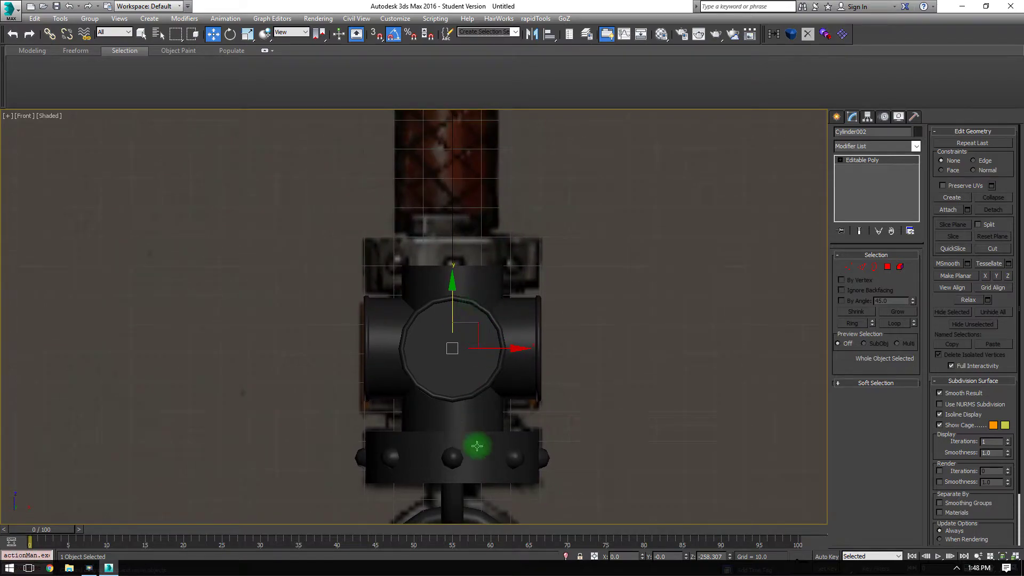
{"action": "left_click", "coordinate": [480, 463]}
{"action": "middle_click_drag", "start_coordinate": [459, 361], "coordinate": [476, 412]}
{"action": "left_click", "coordinate": [514, 319]}
{"action": "middle_click_drag", "start_coordinate": [545, 272], "coordinate": [543, 372]}
{"action": "scroll", "coordinate": [532, 216], "scroll_direction": "down", "scroll_amount": 2}
{"action": "middle_click_drag", "start_coordinate": [529, 213], "coordinate": [530, 398]}
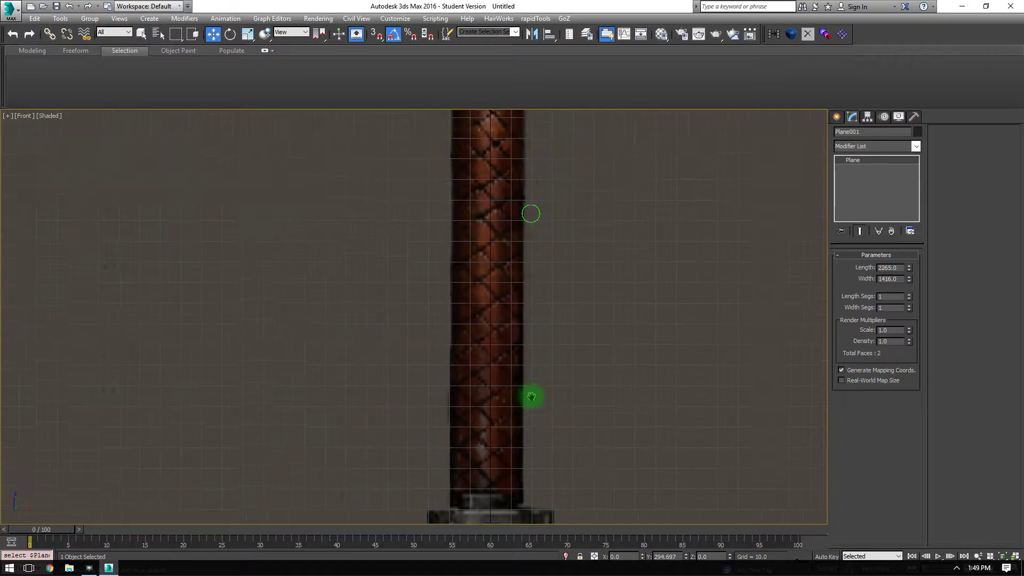
{"action": "middle_click_drag", "start_coordinate": [507, 274], "coordinate": [521, 381]}
{"action": "scroll", "coordinate": [521, 382], "scroll_direction": "down", "scroll_amount": 3}
{"action": "left_click_drag", "start_coordinate": [515, 211], "coordinate": [520, 202]}
{"action": "middle_click_drag", "start_coordinate": [470, 469], "coordinate": [511, 274]}
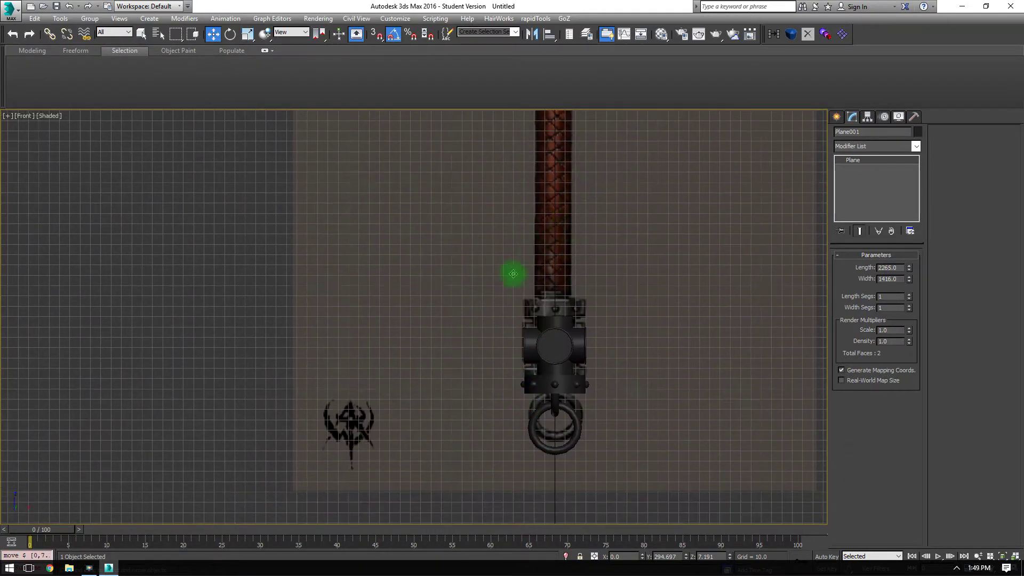
Step: Clone the riveted collar as a single copy placed over the upper end of the branched cylinder
{"action": "scroll", "coordinate": [525, 368], "scroll_direction": "up", "scroll_amount": 5}
{"action": "middle_click_drag", "start_coordinate": [672, 201], "coordinate": [469, 470]}
{"action": "middle_click_drag", "start_coordinate": [580, 250], "coordinate": [493, 507]}
{"action": "scroll", "coordinate": [539, 328], "scroll_direction": "down", "scroll_amount": 2}
{"action": "left_click", "coordinate": [482, 491]}
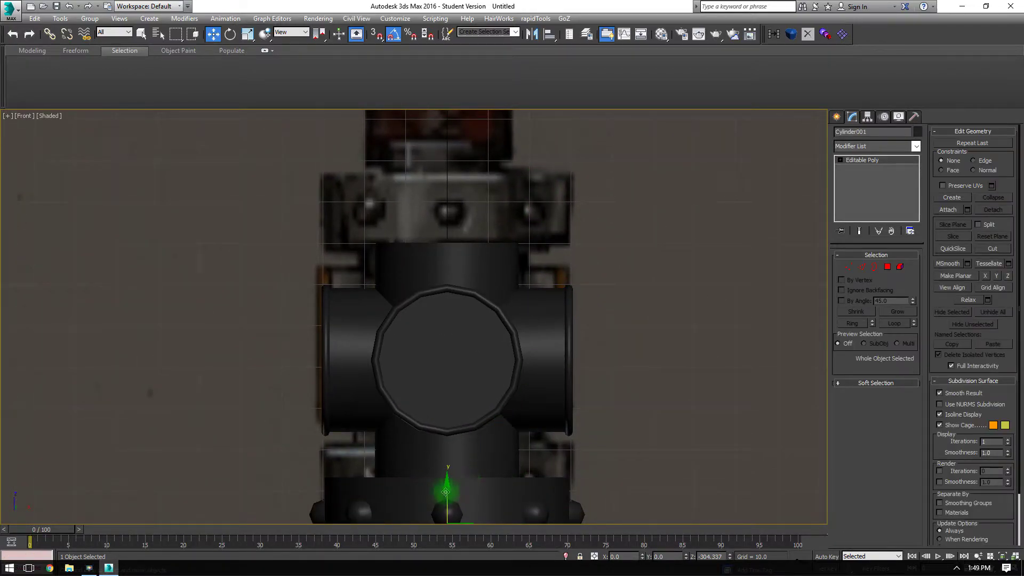
{"action": "mouse_move", "coordinate": [446, 491]}
{"action": "left_mouse_down", "text": "shift"}
{"action": "mouse_move", "coordinate": [450, 160]}
{"action": "mouse_move", "coordinate": [446, 188]}
{"action": "left_mouse_up", "text": "shift"}
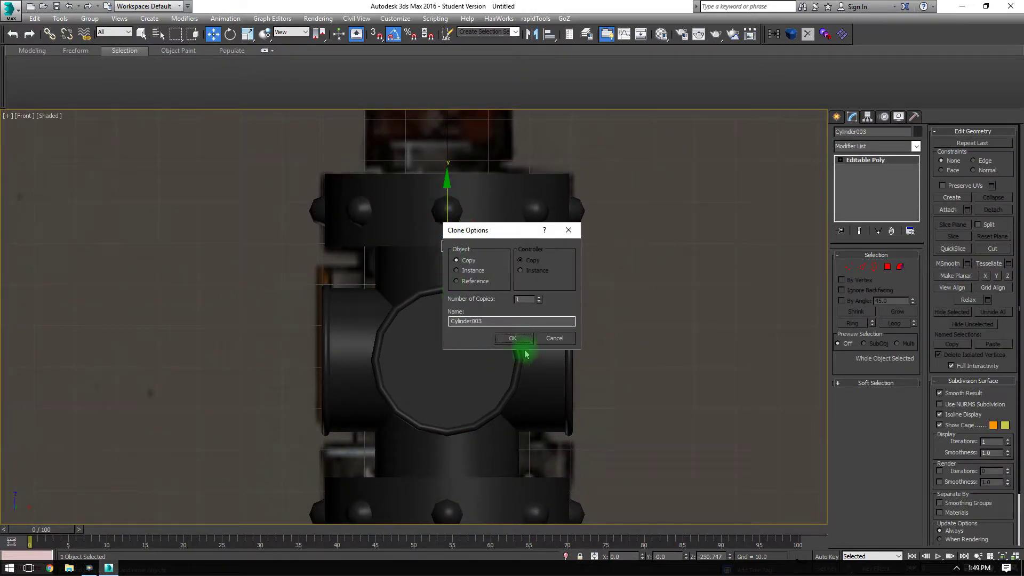
{"action": "left_click", "coordinate": [509, 340]}
Step: Nudge the copied collar slightly upward so it lines up with the top end of the upright branch
{"action": "key", "text": "F3"}
{"action": "scroll", "coordinate": [441, 373], "scroll_direction": "up", "scroll_amount": 5}
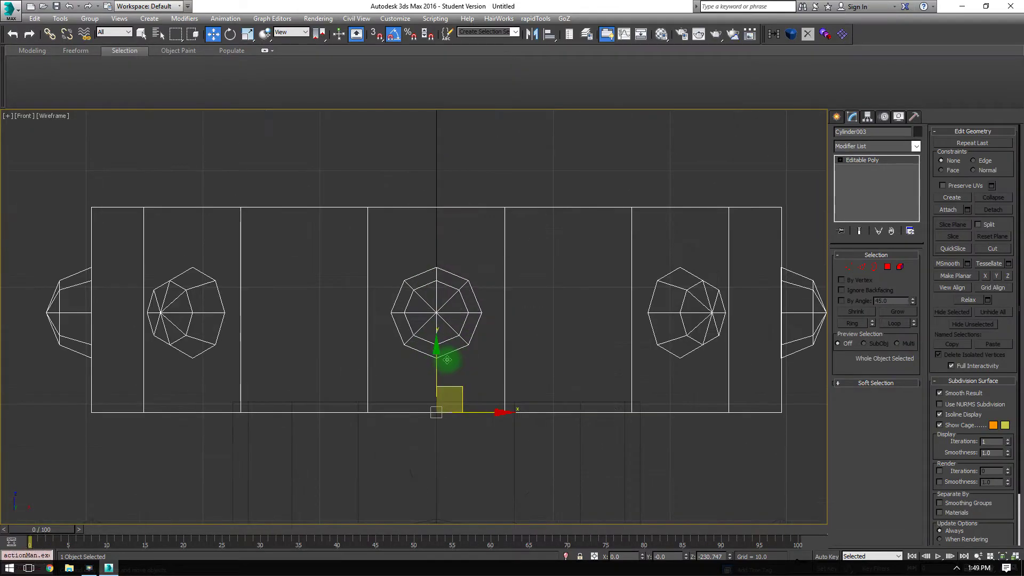
{"action": "left_click_drag", "start_coordinate": [437, 369], "coordinate": [441, 361]}
{"action": "scroll", "coordinate": [440, 362], "scroll_direction": "up", "scroll_amount": 2}
{"action": "middle_click_drag", "start_coordinate": [441, 363], "coordinate": [434, 407]}
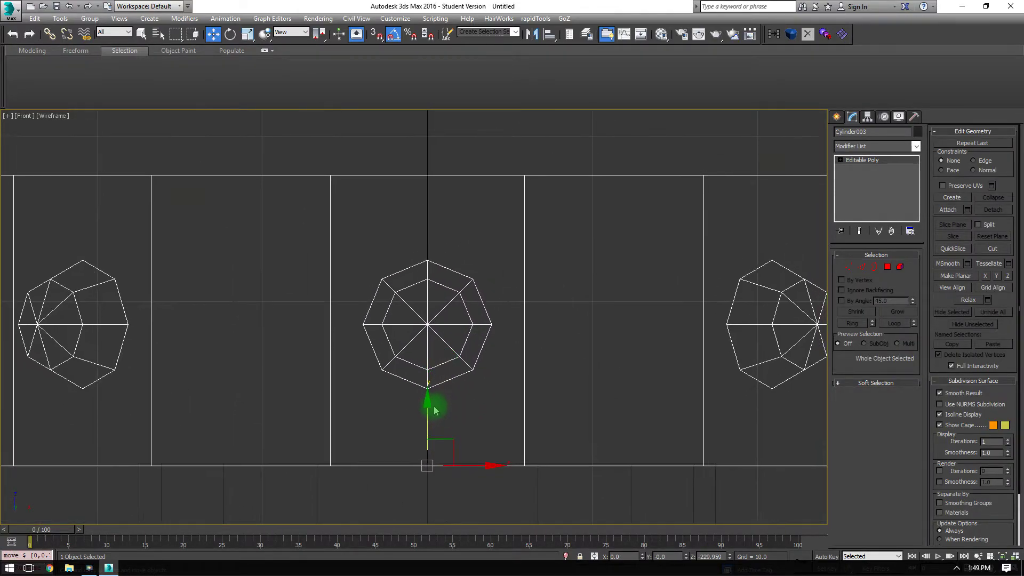
{"action": "key", "text": "F3"}
{"action": "middle_click_drag", "start_coordinate": [451, 284], "coordinate": [390, 418]}
{"action": "scroll", "coordinate": [390, 418], "scroll_direction": "down", "scroll_amount": 6}
Step: Draw a cylinder over the lower end of the braided handle in the front view, radius about 18.2 and height about 37.1
{"action": "left_click", "coordinate": [516, 320]}
{"action": "scroll", "coordinate": [469, 299], "scroll_direction": "down", "scroll_amount": 2}
{"action": "middle_click_drag", "start_coordinate": [469, 299], "coordinate": [523, 493]}
{"action": "scroll", "coordinate": [523, 492], "scroll_direction": "down", "scroll_amount": 4}
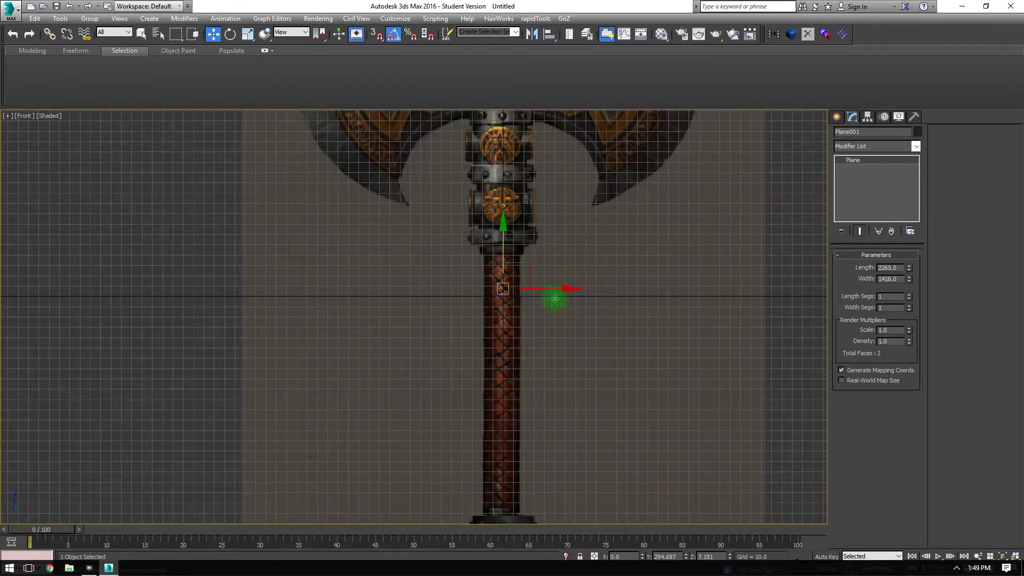
{"action": "middle_click_drag", "start_coordinate": [558, 315], "coordinate": [490, 220]}
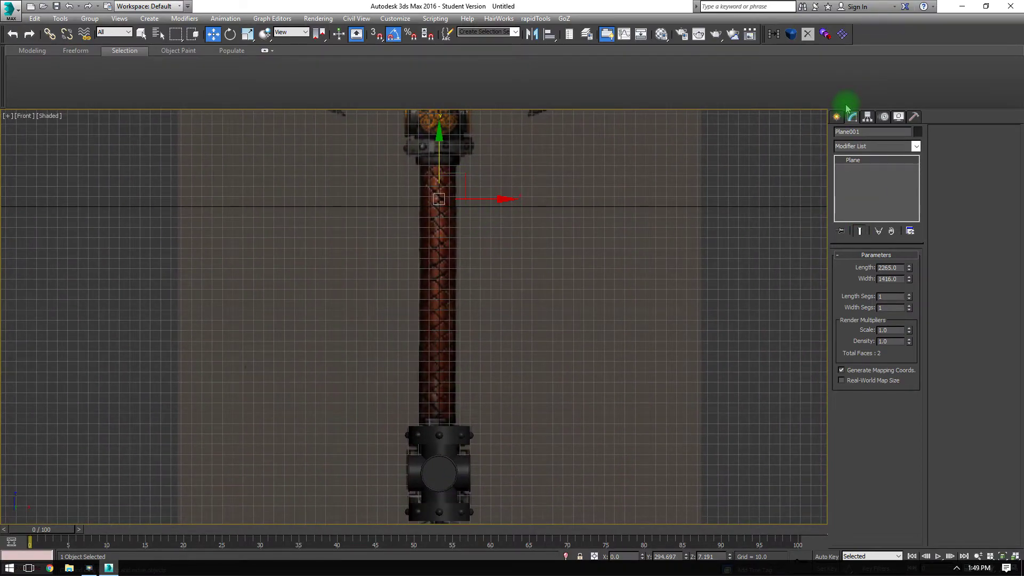
{"action": "left_click", "coordinate": [835, 117]}
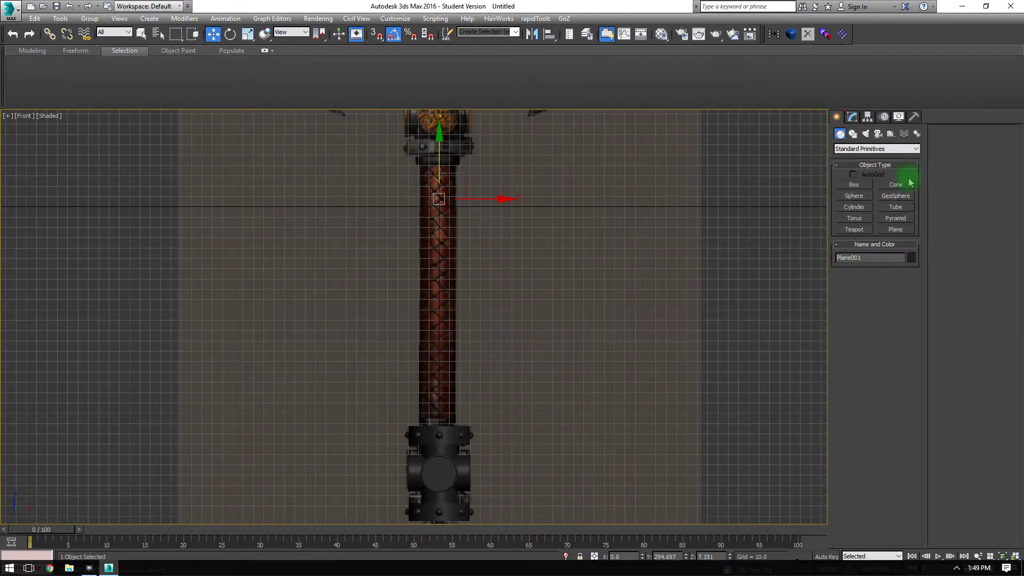
{"action": "left_click", "coordinate": [856, 212]}
{"action": "scroll", "coordinate": [480, 319], "scroll_direction": "up", "scroll_amount": 6}
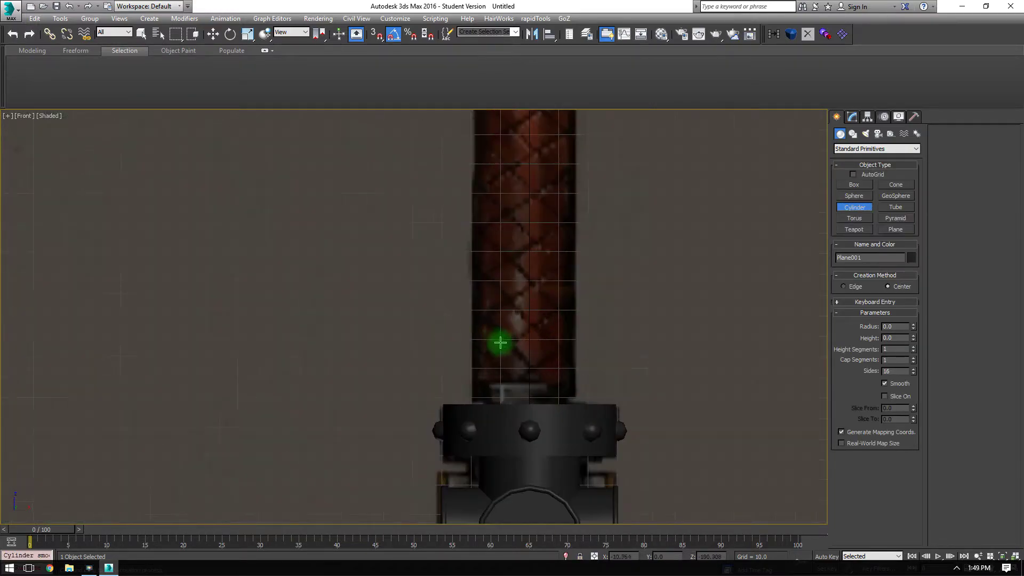
{"action": "left_click_drag", "start_coordinate": [521, 337], "coordinate": [531, 392]}
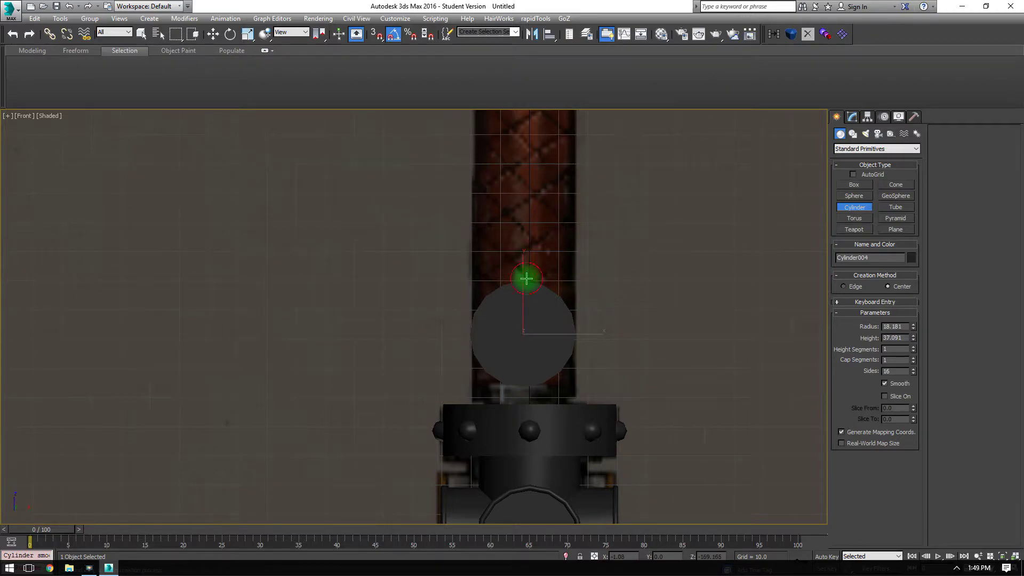
{"action": "key", "text": "1"}
Step: Rotate the new cylinder upright so its axis runs along the handle
{"action": "middle_click_drag", "start_coordinate": [525, 315], "coordinate": [514, 351]}
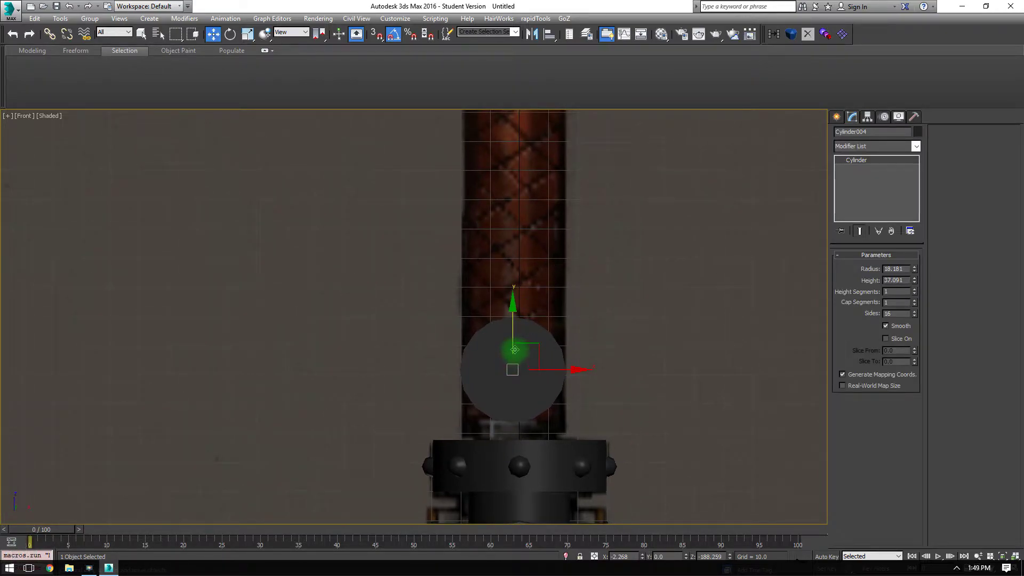
{"action": "key", "text": "e"}
{"action": "left_click_drag", "start_coordinate": [512, 343], "coordinate": [521, 296]}
{"action": "middle_click_drag", "start_coordinate": [523, 295], "coordinate": [544, 247]}
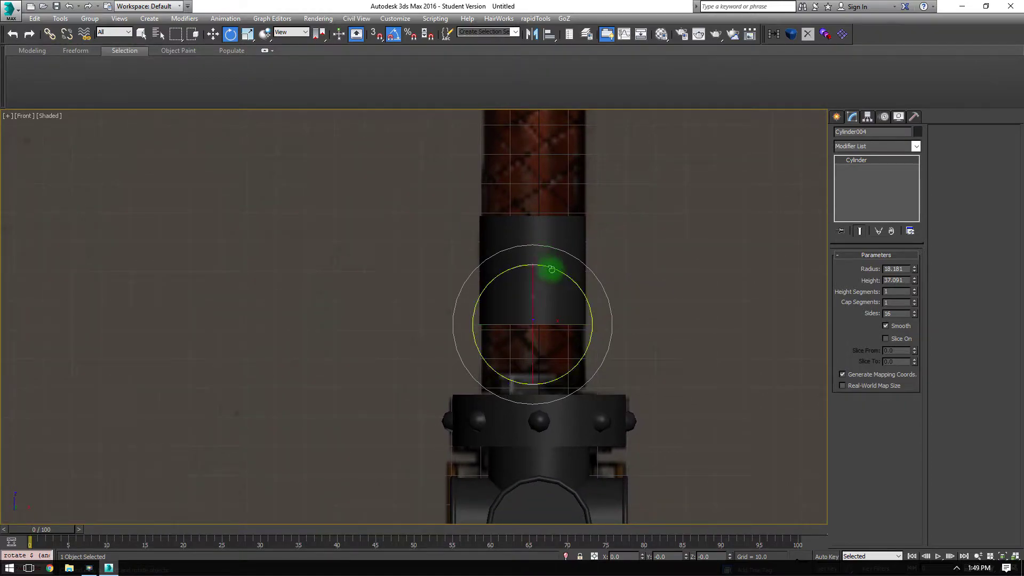
Step: Display edges on the shaded objects and centre the handle cylinder by setting its absolute world X position to 0
{"action": "key", "text": "F4"}
{"action": "right_click", "coordinate": [212, 34]}
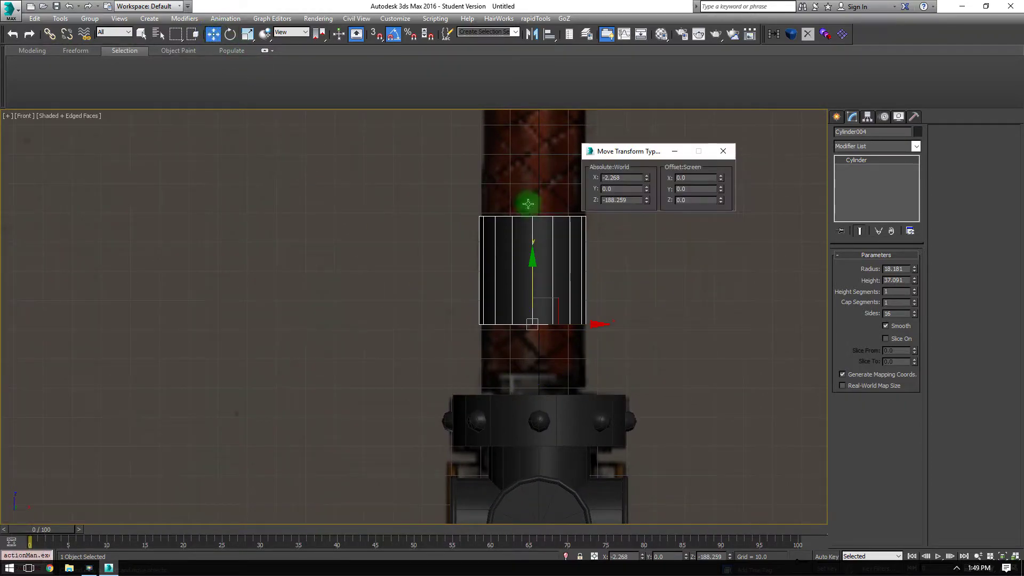
{"action": "right_click", "coordinate": [647, 178]}
{"action": "left_click", "coordinate": [723, 152]}
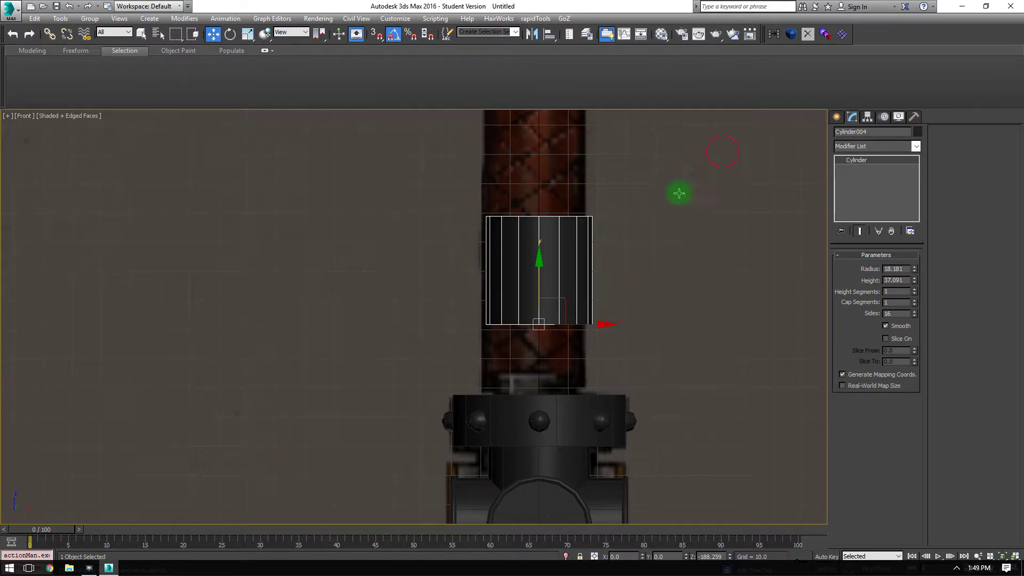
Step: Move the handle cylinder down to about Z -204.4, with its base slightly above the upper riveted collar
{"action": "middle_click_drag", "start_coordinate": [659, 259], "coordinate": [644, 199]}
{"action": "key", "text": "w"}
{"action": "left_click_drag", "start_coordinate": [532, 204], "coordinate": [521, 248]}
{"action": "scroll", "coordinate": [480, 324], "scroll_direction": "up", "scroll_amount": 5}
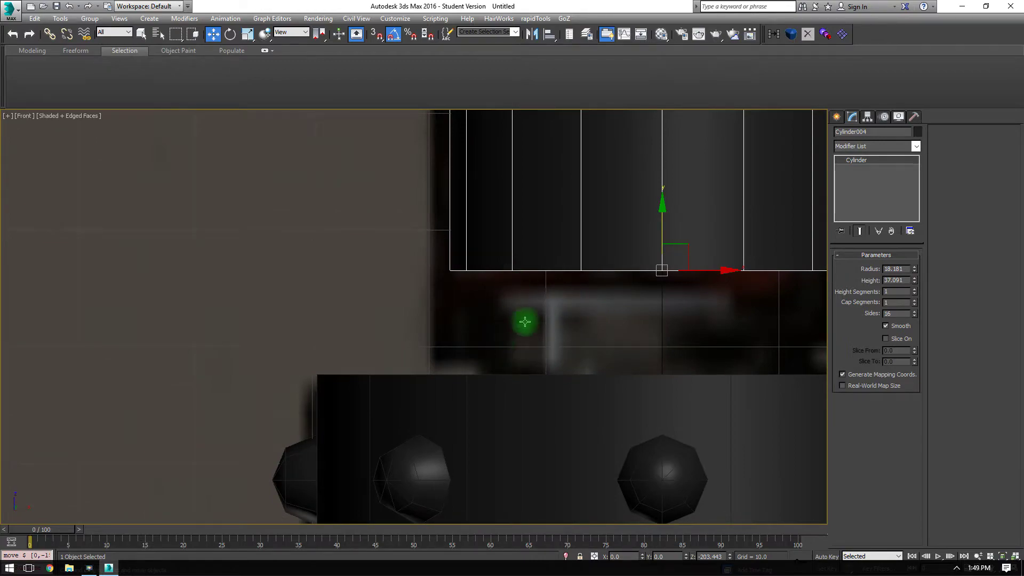
{"action": "scroll", "coordinate": [524, 319], "scroll_direction": "down", "scroll_amount": 4}
{"action": "left_click_drag", "start_coordinate": [477, 353], "coordinate": [475, 359]}
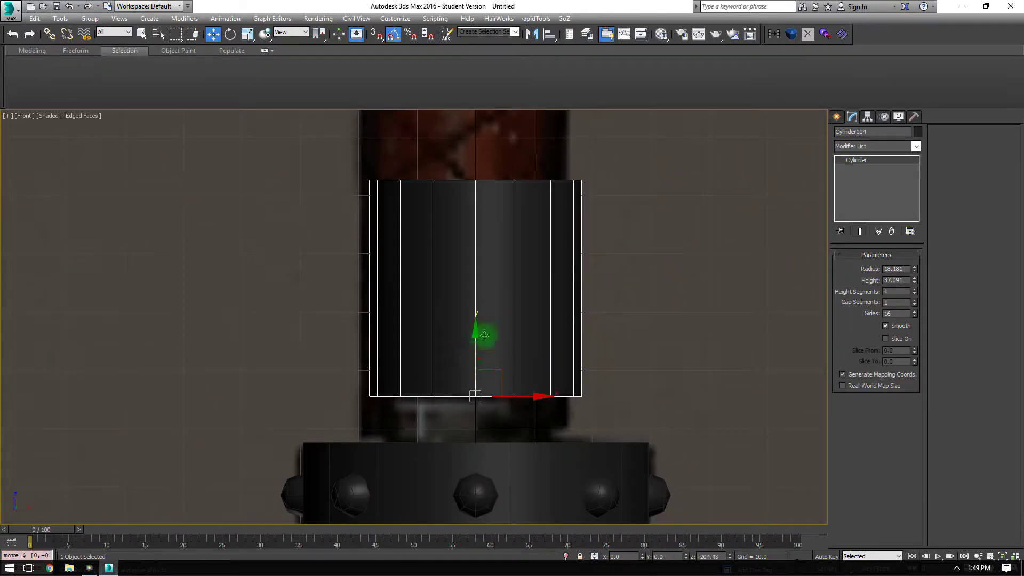
{"action": "scroll", "coordinate": [493, 322], "scroll_direction": "down", "scroll_amount": 3}
{"action": "middle_click_drag", "start_coordinate": [547, 209], "coordinate": [554, 344]}
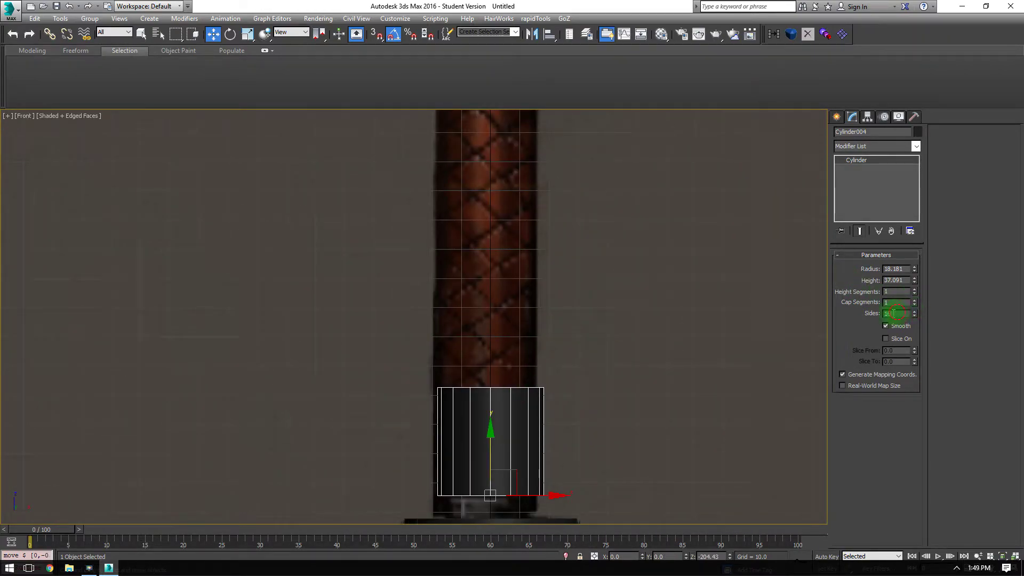
Step: Set the grip cylinder to 10 sides and extend its height to about 244.06, up to the axe head's lower collar
{"action": "type", "text": "10"}
{"action": "key", "text": "Return"}
{"action": "middle_click_drag", "start_coordinate": [538, 281], "coordinate": [539, 343]}
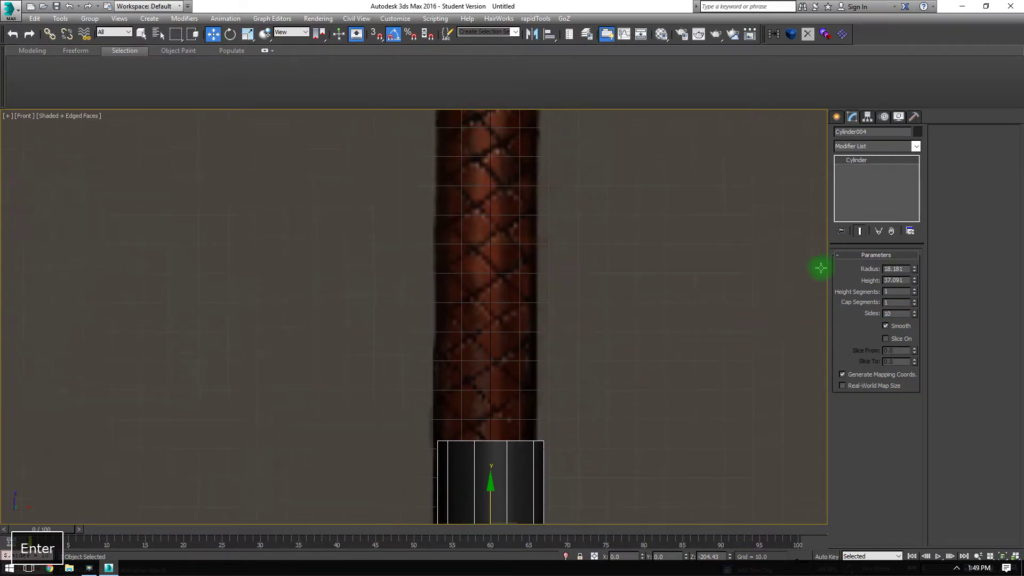
{"action": "middle_click_drag", "start_coordinate": [541, 397], "coordinate": [539, 182]}
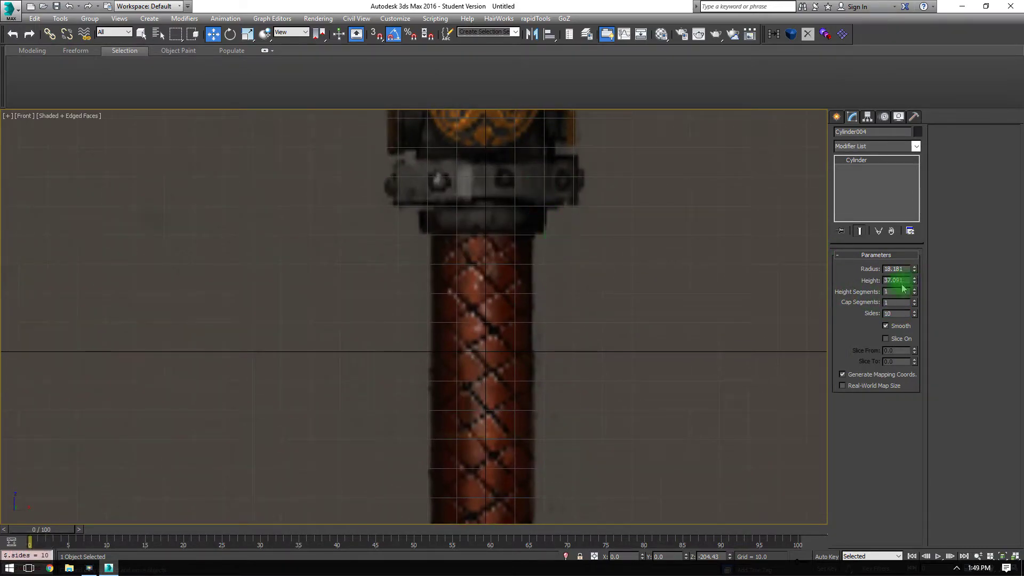
{"action": "left_click_drag", "start_coordinate": [890, 160], "coordinate": [853, 553]}
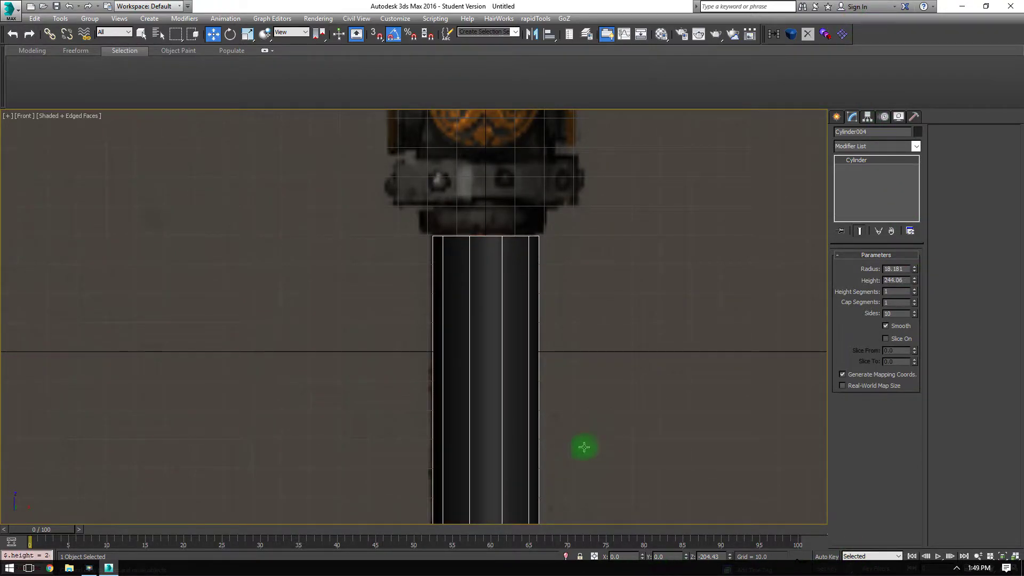
Step: Set the grip cylinder's height segments to 20
{"action": "middle_click_drag", "start_coordinate": [411, 260], "coordinate": [377, 89]}
{"action": "scroll", "coordinate": [439, 119], "scroll_direction": "down", "scroll_amount": 3}
{"action": "middle_click_drag", "start_coordinate": [477, 143], "coordinate": [523, 295]}
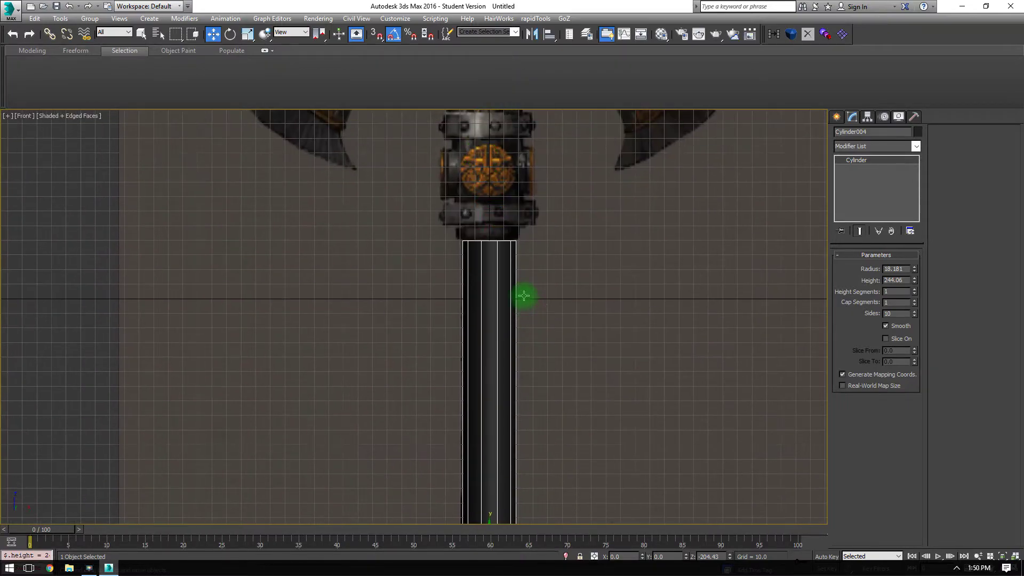
{"action": "scroll", "coordinate": [523, 295], "scroll_direction": "up", "scroll_amount": 2}
{"action": "left_click_drag", "start_coordinate": [915, 293], "coordinate": [913, 280]}
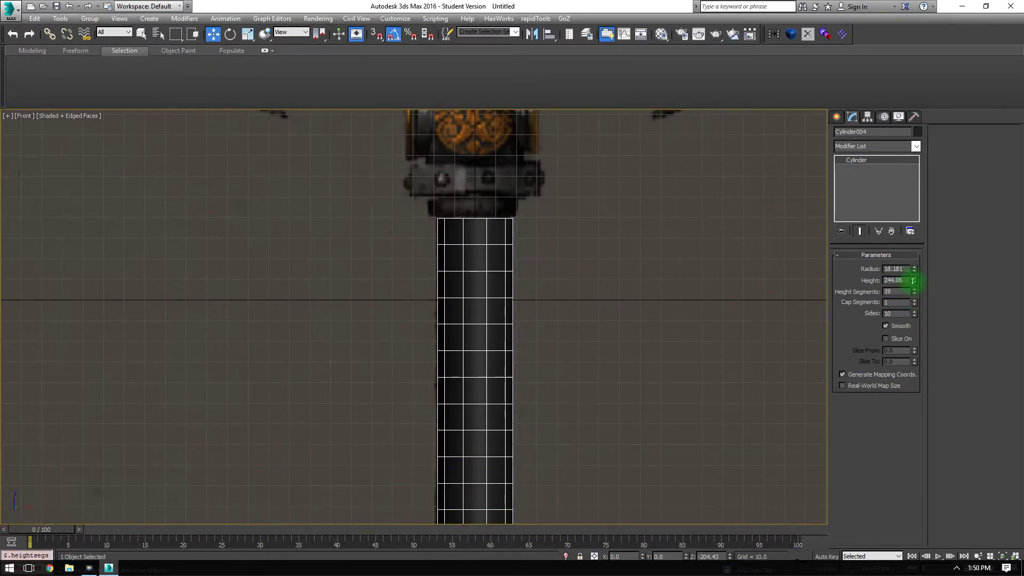
{"action": "scroll", "coordinate": [488, 302], "scroll_direction": "up", "scroll_amount": 3}
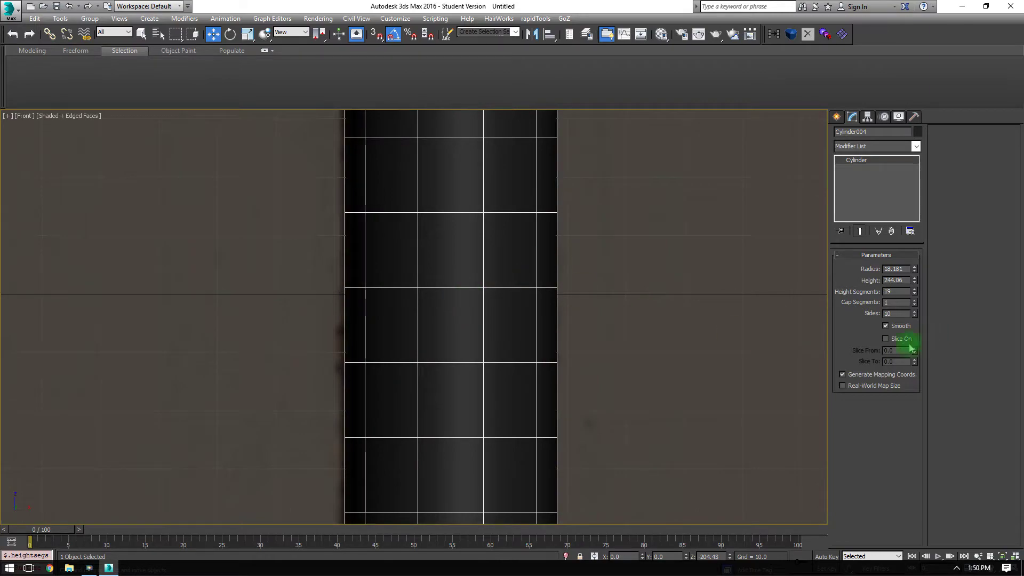
{"action": "scroll", "coordinate": [469, 288], "scroll_direction": "down", "scroll_amount": 3}
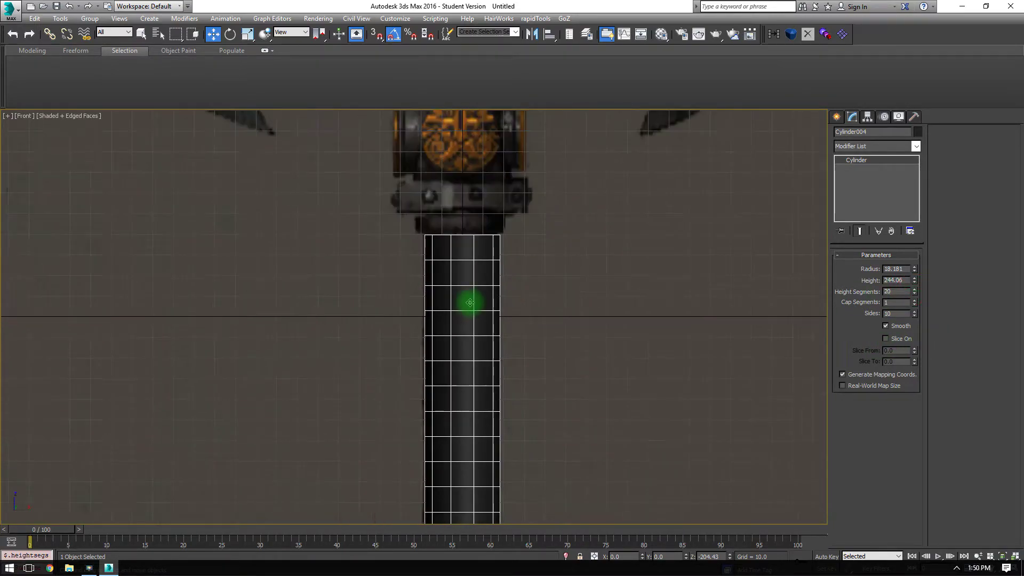
Step: Convert the grip cylinder to an Editable Poly and delete its top and bottom cap polygons
{"action": "right_click", "coordinate": [464, 267]}
{"action": "left_click", "coordinate": [475, 278]}
{"action": "middle_click_drag", "start_coordinate": [517, 309], "coordinate": [507, 199]}
{"action": "middle_click_drag", "start_coordinate": [570, 278], "coordinate": [586, 315]}
{"action": "left_click", "coordinate": [893, 264]}
{"action": "left_click_drag", "start_coordinate": [549, 151], "coordinate": [362, 178]}
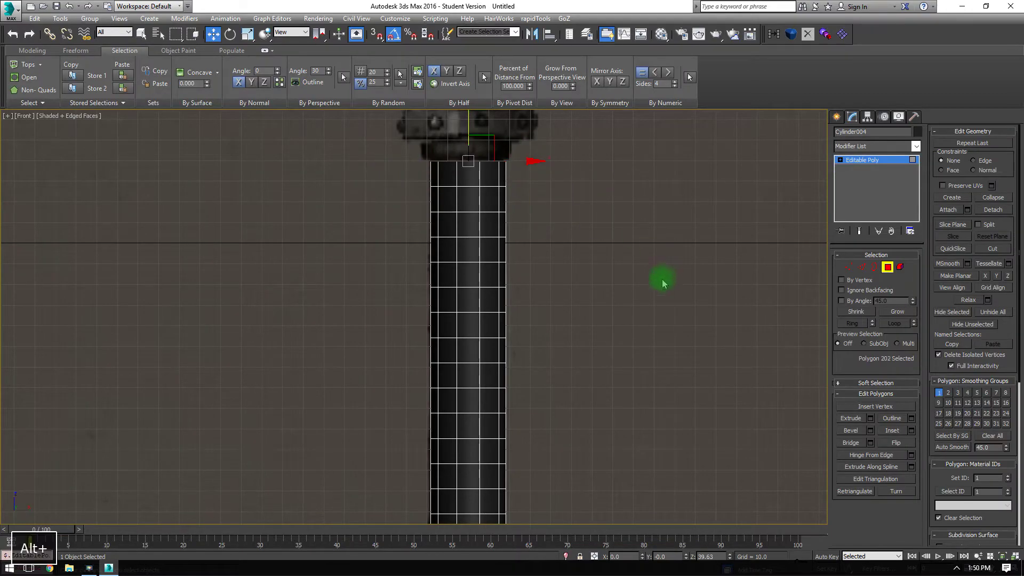
{"action": "middle_click_drag", "start_coordinate": [571, 336], "coordinate": [582, 567]}
{"action": "left_click_drag", "start_coordinate": [545, 311], "coordinate": [590, 298], "text": "ctrl"}
{"action": "key", "text": "Delete"}
{"action": "middle_click_drag", "start_coordinate": [548, 155], "coordinate": [532, 299]}
{"action": "scroll", "coordinate": [532, 298], "scroll_direction": "down", "scroll_amount": 5}
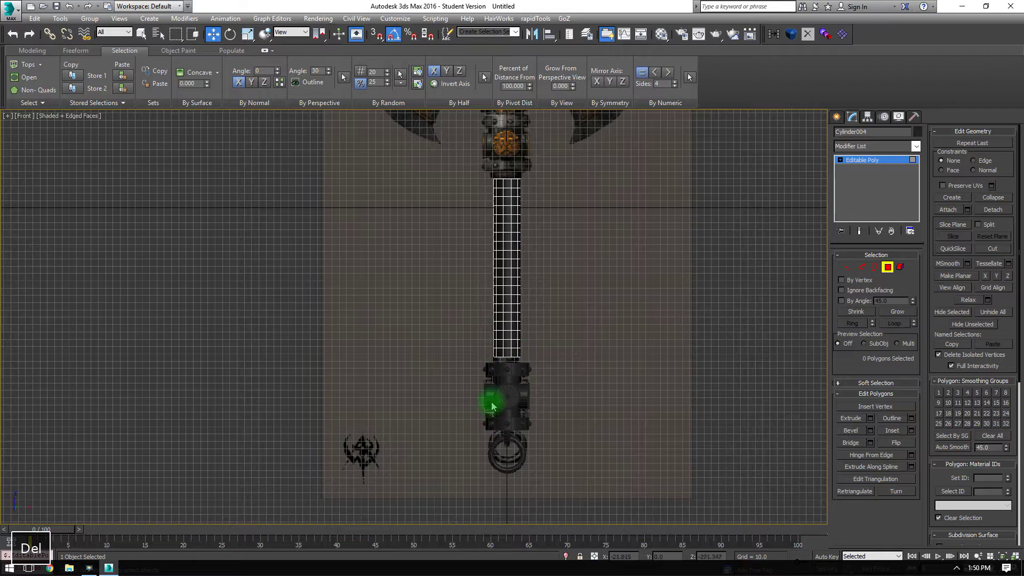
Step: Select all of the grip's edges, and inset all its polygons individually by about 6.943
{"action": "left_click", "coordinate": [863, 268]}
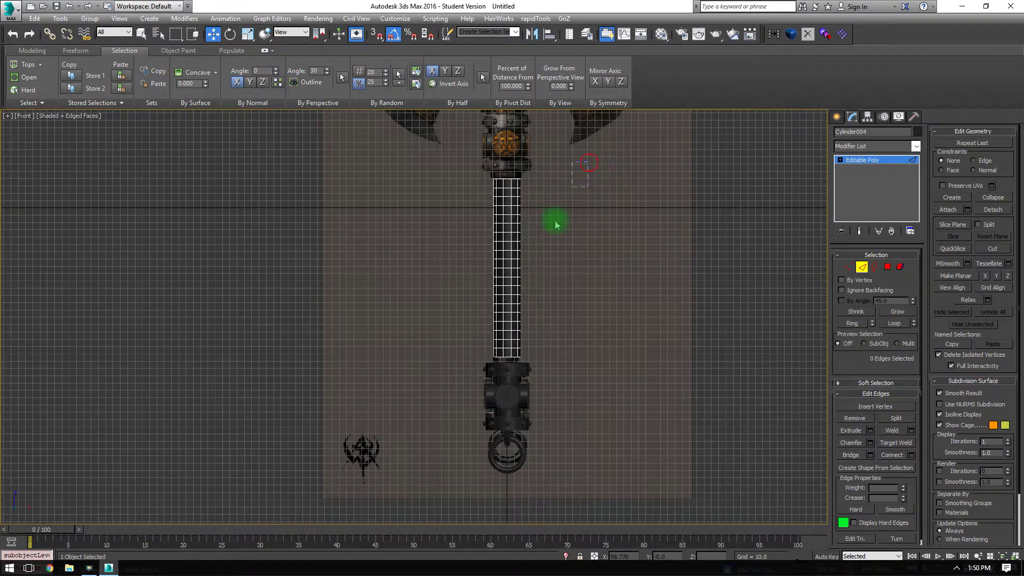
{"action": "key", "text": "ctrl+a"}
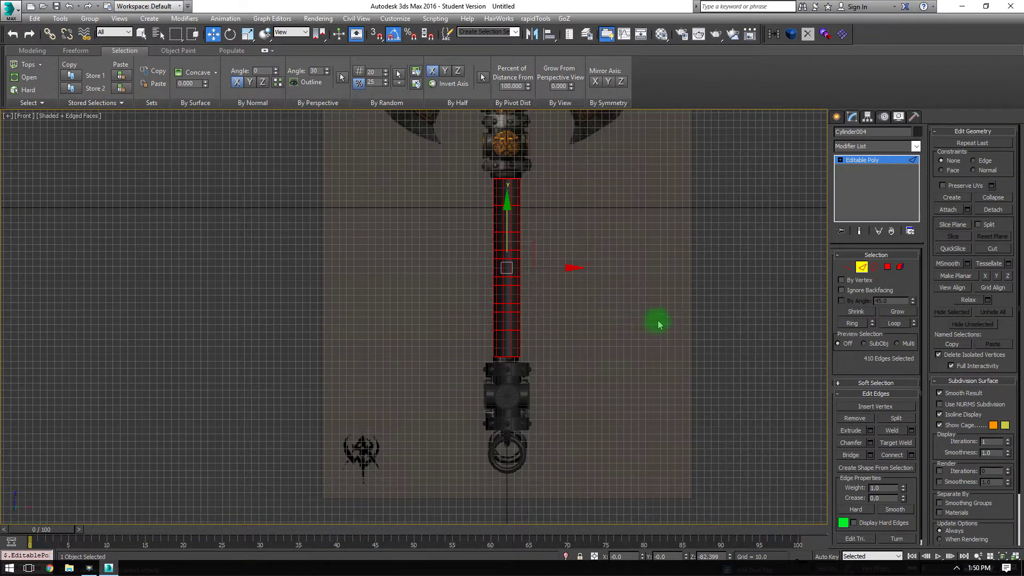
{"action": "left_click", "coordinate": [886, 268]}
{"action": "scroll", "coordinate": [574, 258], "scroll_direction": "up", "scroll_amount": 5}
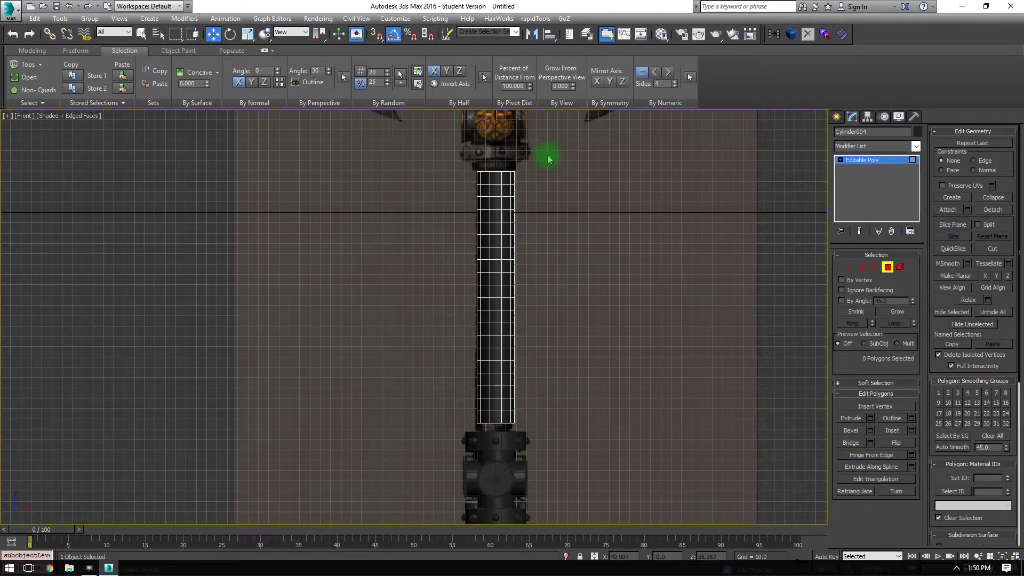
{"action": "left_click_drag", "start_coordinate": [373, 499], "coordinate": [374, 500]}
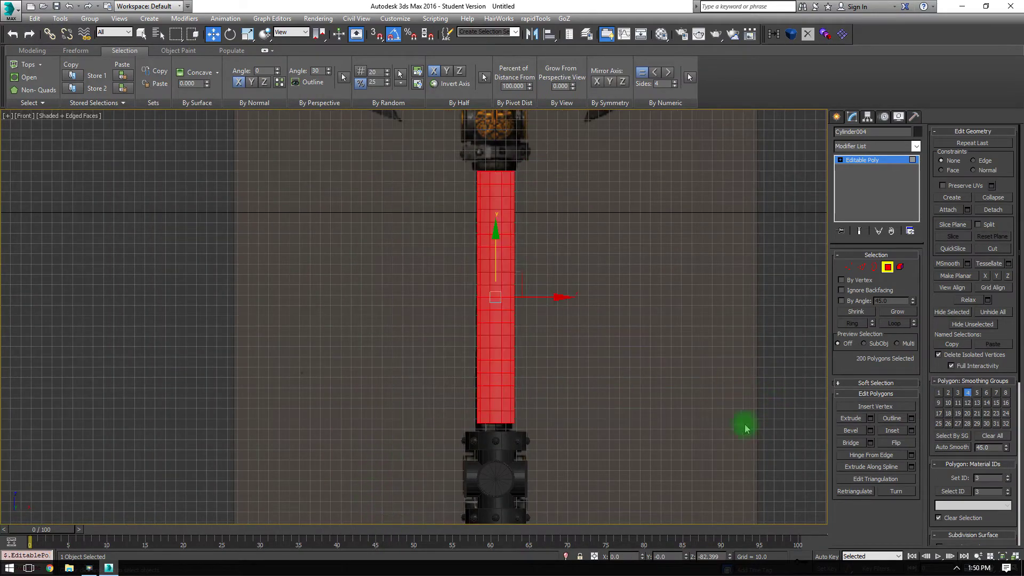
{"action": "left_click", "coordinate": [912, 431]}
{"action": "scroll", "coordinate": [485, 328], "scroll_direction": "up", "scroll_amount": 3}
{"action": "left_click", "coordinate": [422, 321]}
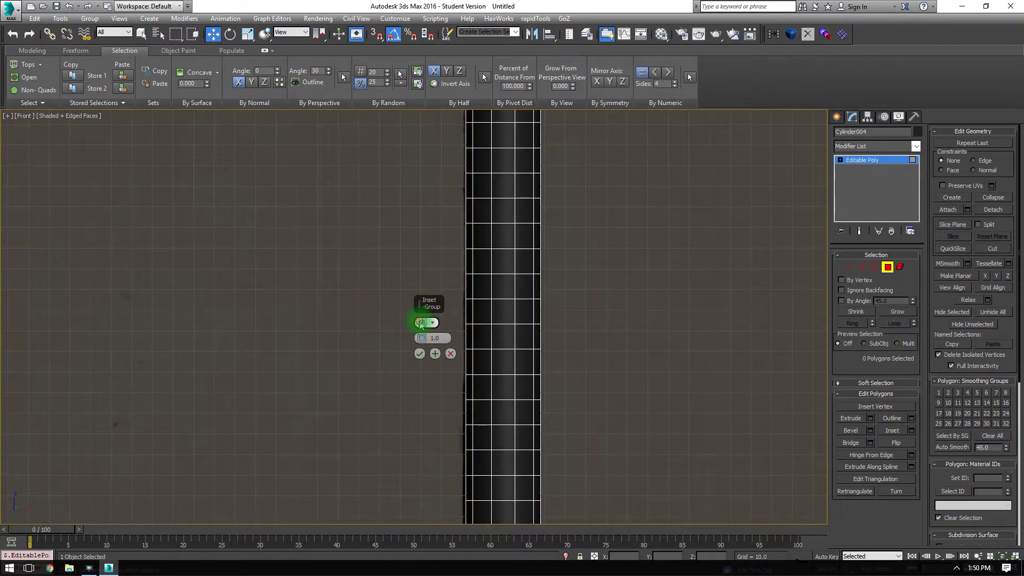
{"action": "key", "text": "ctrl+a"}
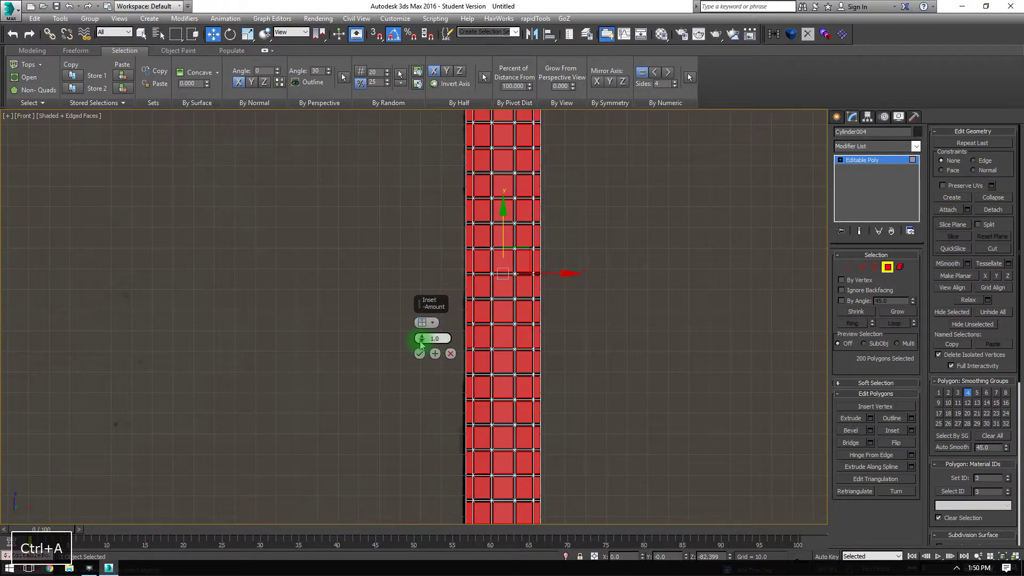
{"action": "mouse_move", "coordinate": [420, 344]}
{"action": "left_mouse_down"}
{"action": "mouse_move", "coordinate": [427, 334]}
{"action": "mouse_move", "coordinate": [431, 344]}
{"action": "left_mouse_up"}
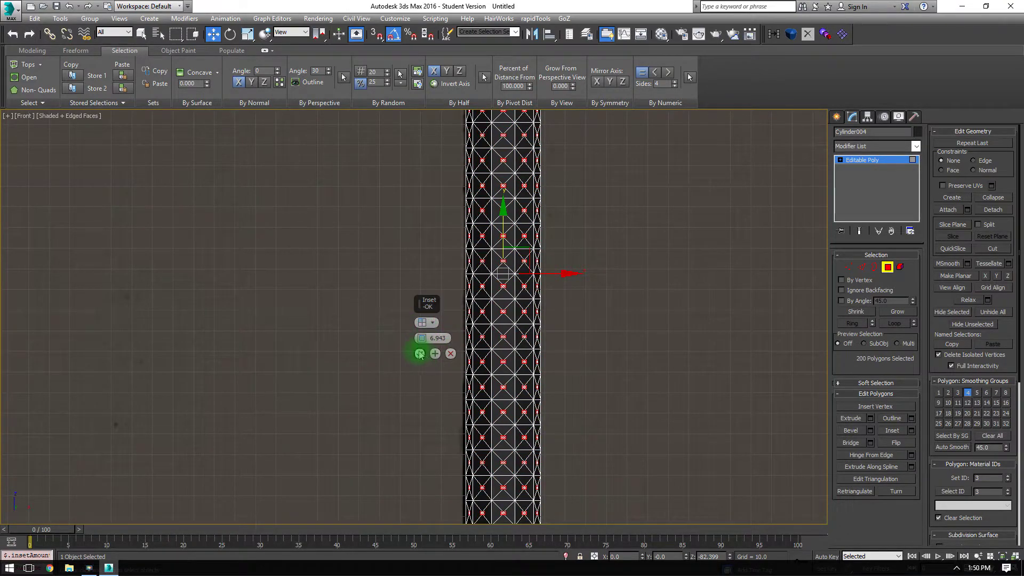
{"action": "left_click", "coordinate": [419, 354]}
Step: Collapse the tiny inset polygons to points and remove the original grid edges to leave a diamond pattern on the grip
{"action": "left_click", "coordinate": [882, 196]}
{"action": "middle_click_drag", "start_coordinate": [559, 226], "coordinate": [582, 455]}
{"action": "left_click", "coordinate": [863, 266]}
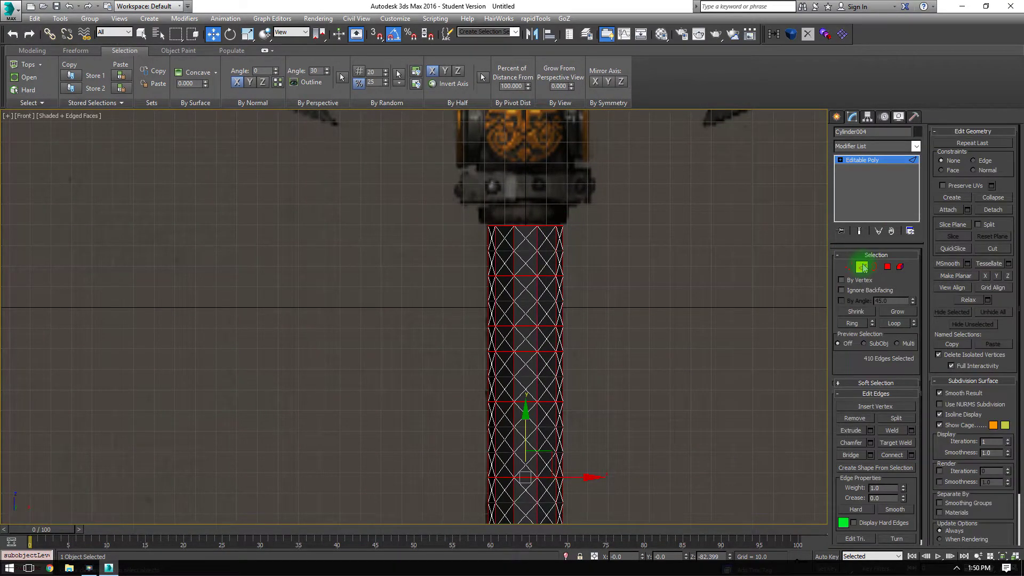
{"action": "key", "text": "ctrl+BackSpace"}
{"action": "middle_click_drag", "start_coordinate": [737, 291], "coordinate": [658, 165]}
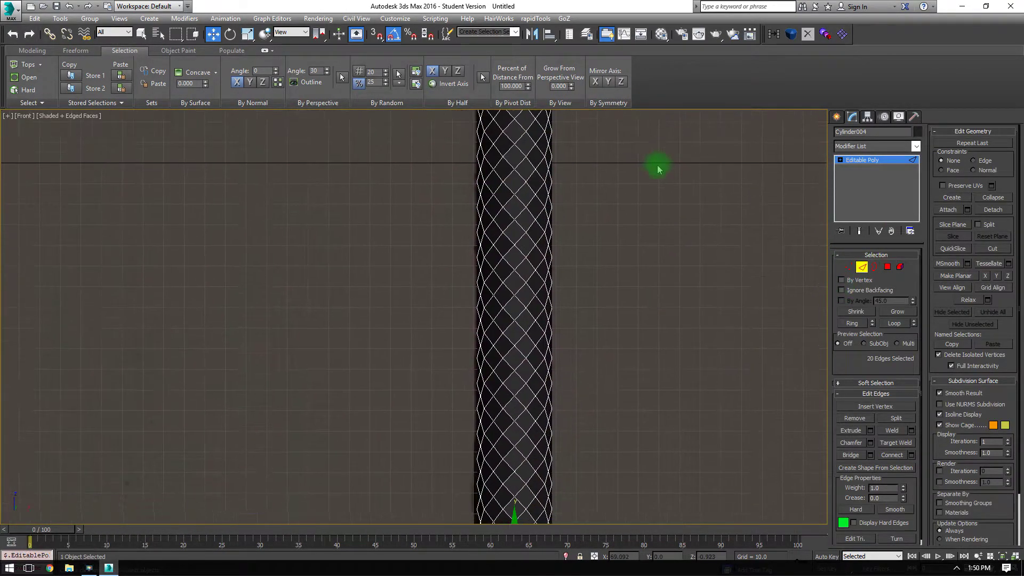
{"action": "scroll", "coordinate": [560, 260], "scroll_direction": "up", "scroll_amount": 4}
{"action": "scroll", "coordinate": [586, 256], "scroll_direction": "down", "scroll_amount": 3}
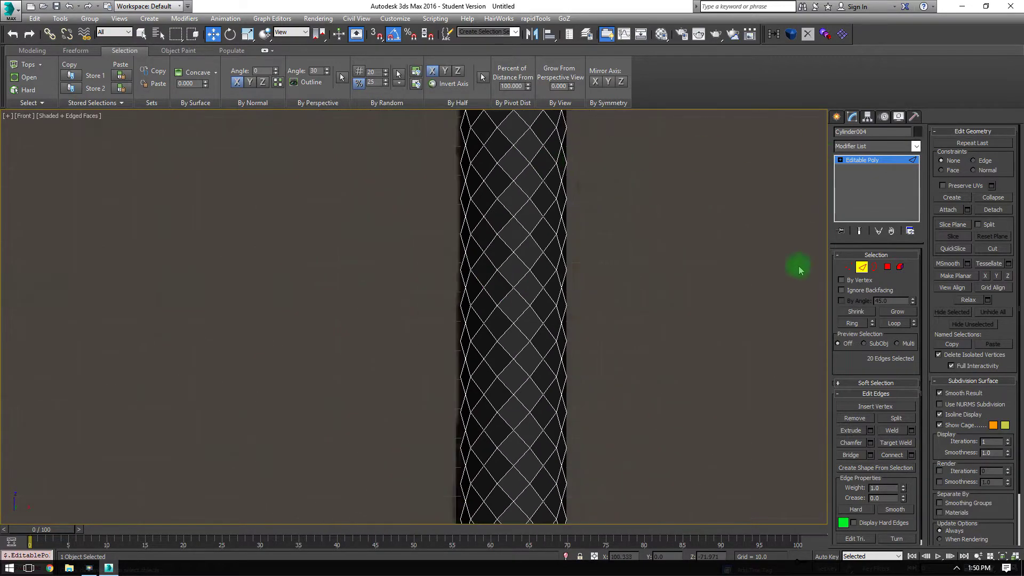
Step: Bevel all the grip's polygons individually with a height of about 0.388 and an outline of about -0.775
{"action": "left_click", "coordinate": [891, 269]}
{"action": "key", "text": "ctrl+a"}
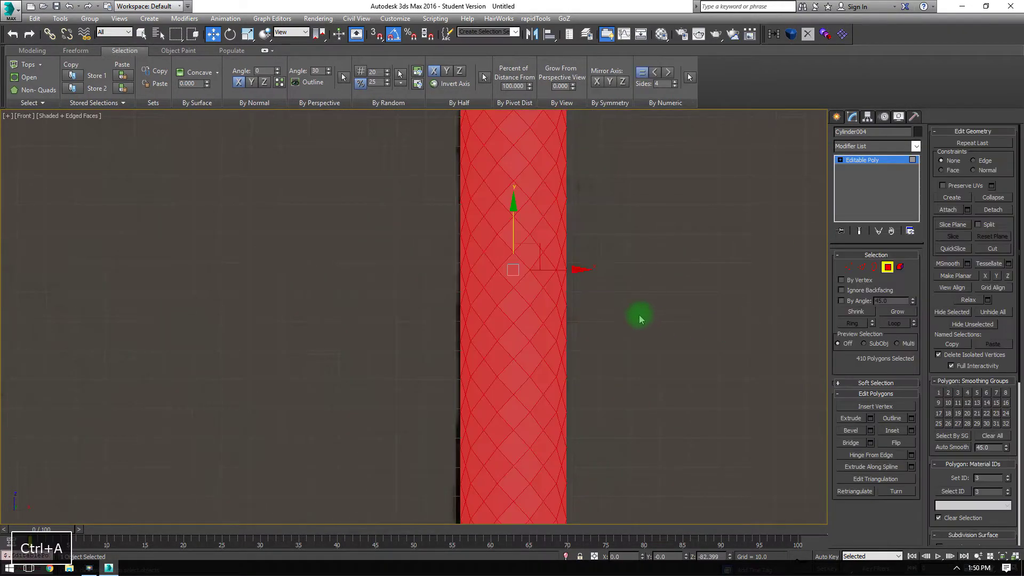
{"action": "left_click", "coordinate": [871, 431]}
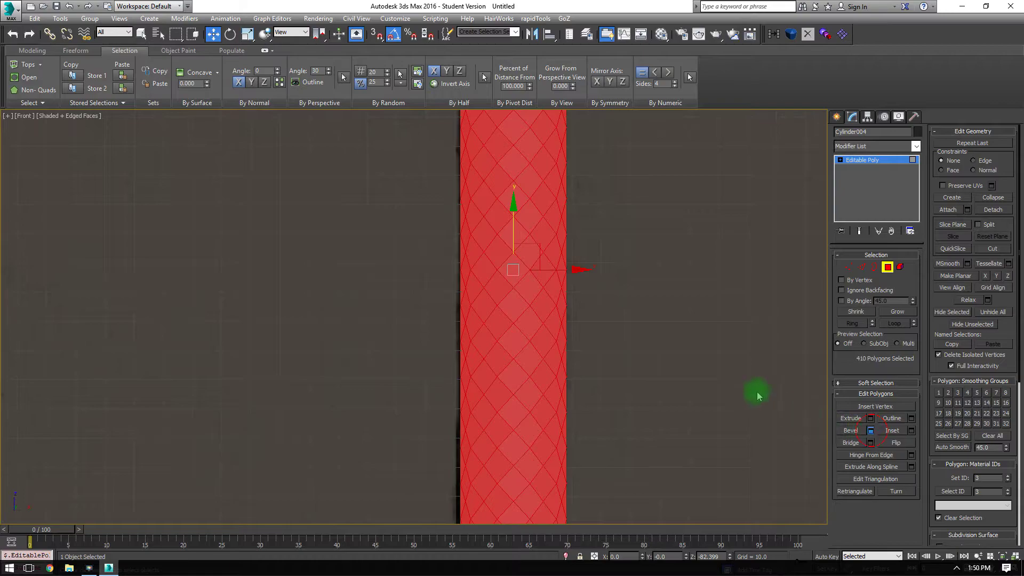
{"action": "left_click", "coordinate": [422, 322]}
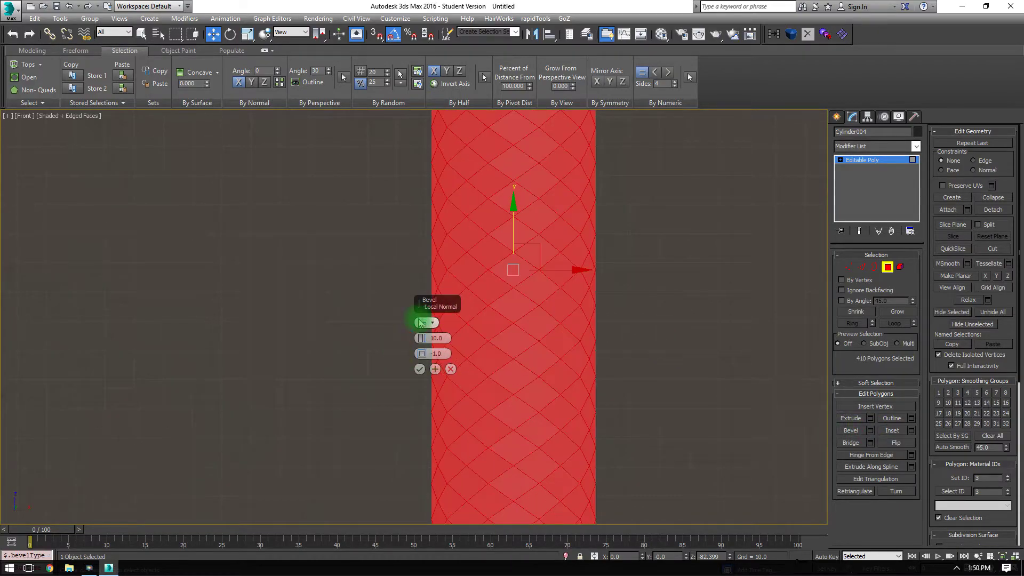
{"action": "scroll", "coordinate": [457, 341], "scroll_direction": "up", "scroll_amount": 2}
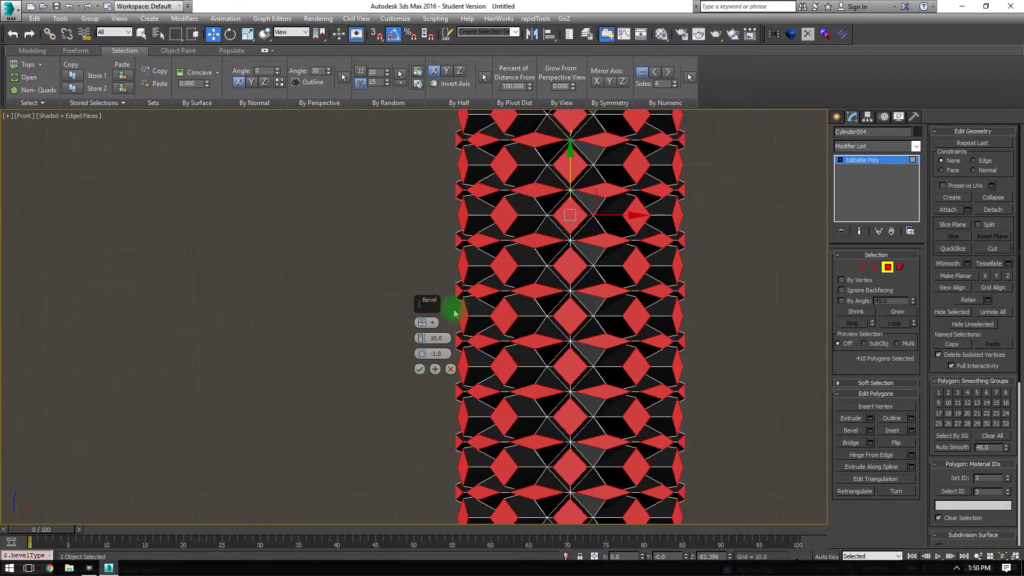
{"action": "right_click", "coordinate": [419, 340]}
{"action": "right_click", "coordinate": [421, 354]}
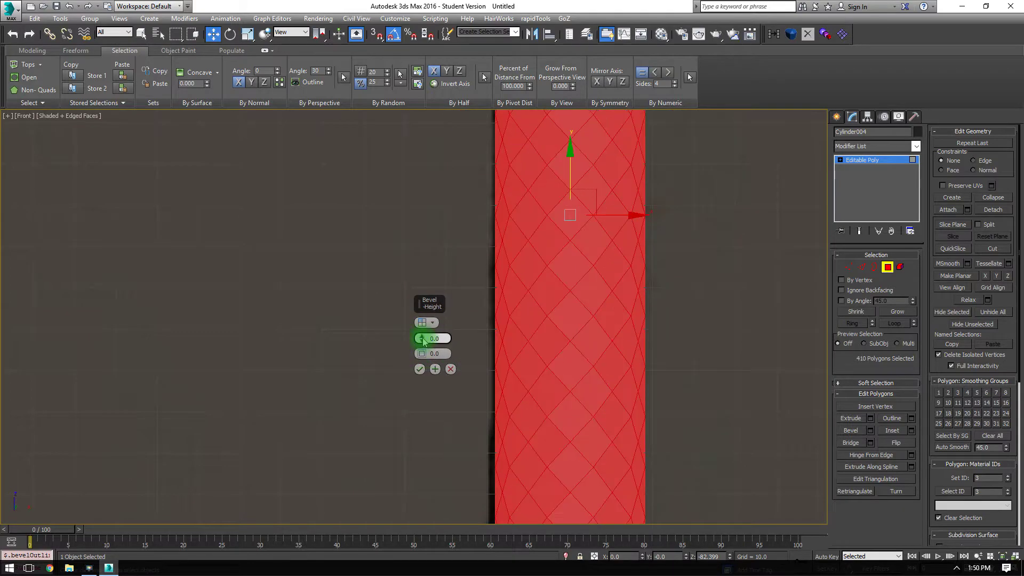
{"action": "left_click_drag", "start_coordinate": [421, 340], "coordinate": [424, 352]}
{"action": "scroll", "coordinate": [477, 309], "scroll_direction": "up", "scroll_amount": 4}
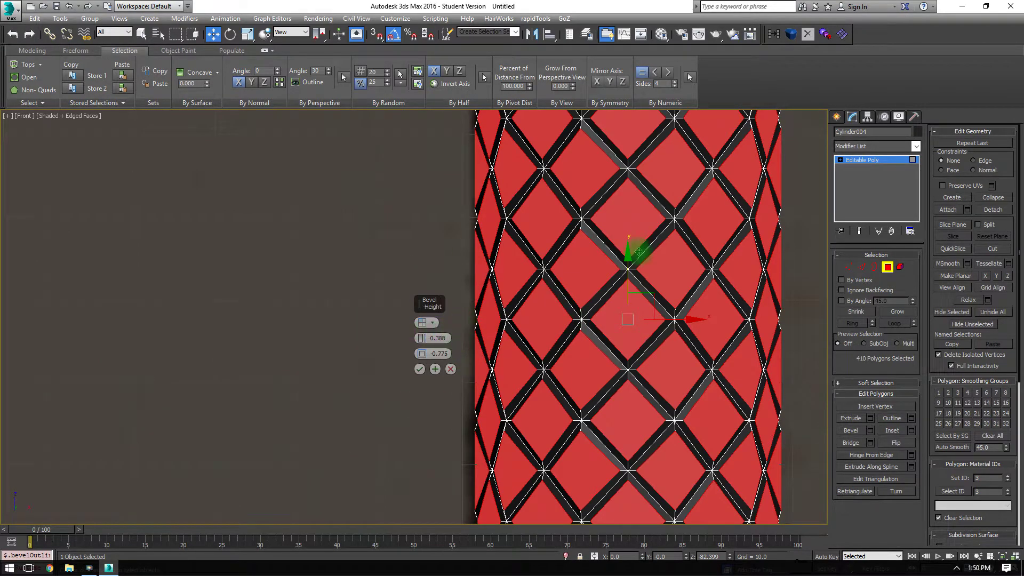
{"action": "left_click", "coordinate": [419, 369]}
{"action": "scroll", "coordinate": [326, 409], "scroll_direction": "down", "scroll_amount": 4}
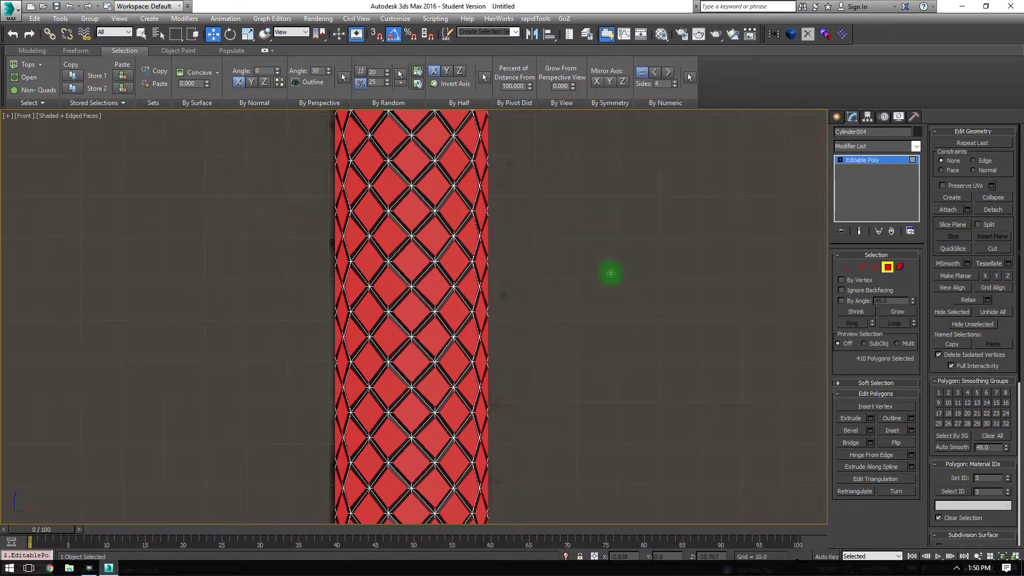
Step: Leave polygon editing and display the viewport shaded without edged faces to check the woven grip
{"action": "left_click", "coordinate": [890, 269]}
{"action": "key", "text": "F3"}
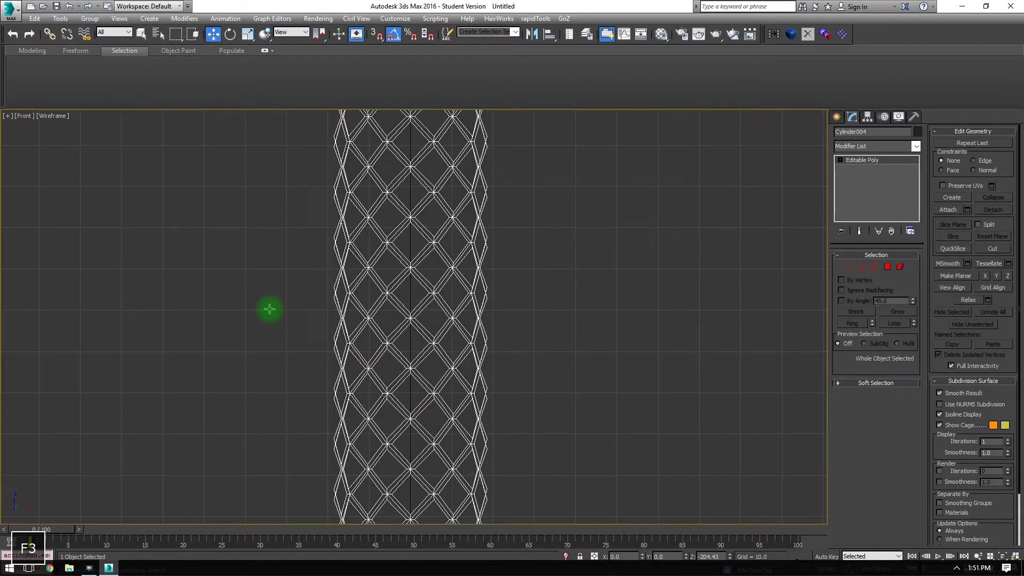
{"action": "key", "text": "F3"}
{"action": "key", "text": "F4"}
{"action": "scroll", "coordinate": [331, 325], "scroll_direction": "down", "scroll_amount": 2}
{"action": "scroll", "coordinate": [365, 341], "scroll_direction": "down", "scroll_amount": 8}
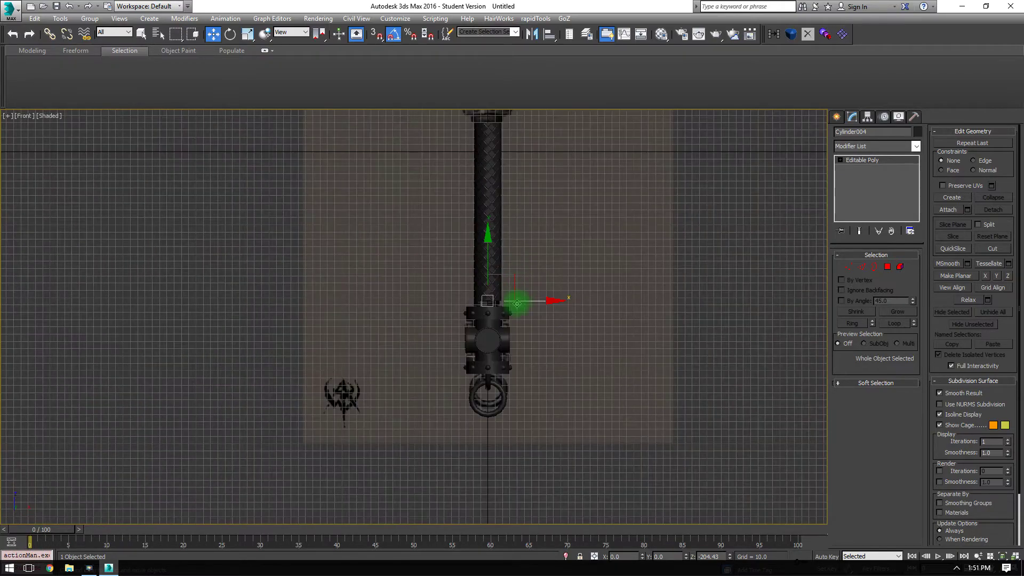
Step: Extend the grip's bottom border down to the lower studded collar and select the new band of polygons
{"action": "scroll", "coordinate": [525, 272], "scroll_direction": "up", "scroll_amount": 6}
{"action": "middle_click_drag", "start_coordinate": [530, 245], "coordinate": [531, 223]}
{"action": "left_click", "coordinate": [874, 267]}
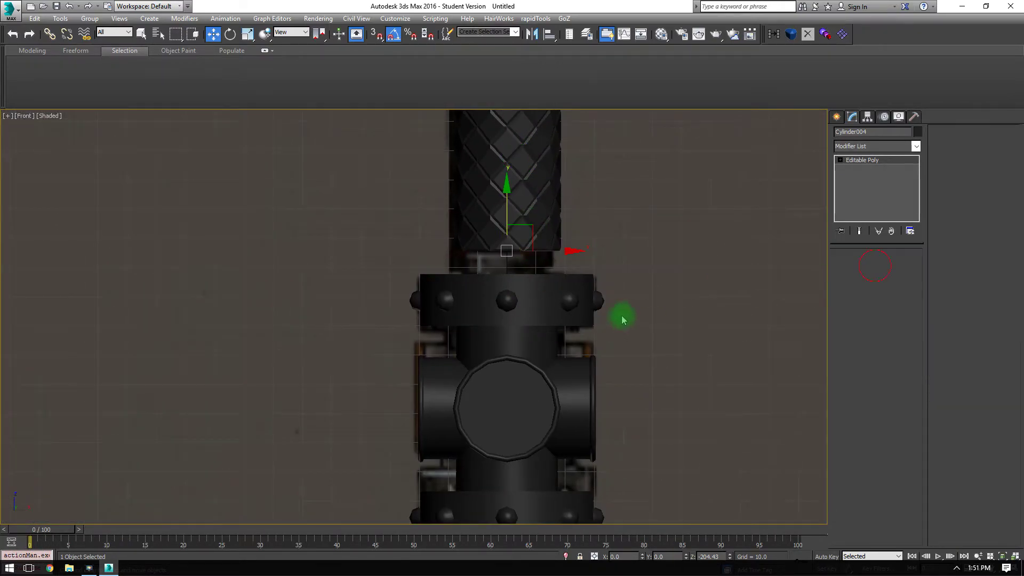
{"action": "scroll", "coordinate": [405, 319], "scroll_direction": "up", "scroll_amount": 3}
{"action": "middle_click_drag", "start_coordinate": [635, 155], "coordinate": [536, 243]}
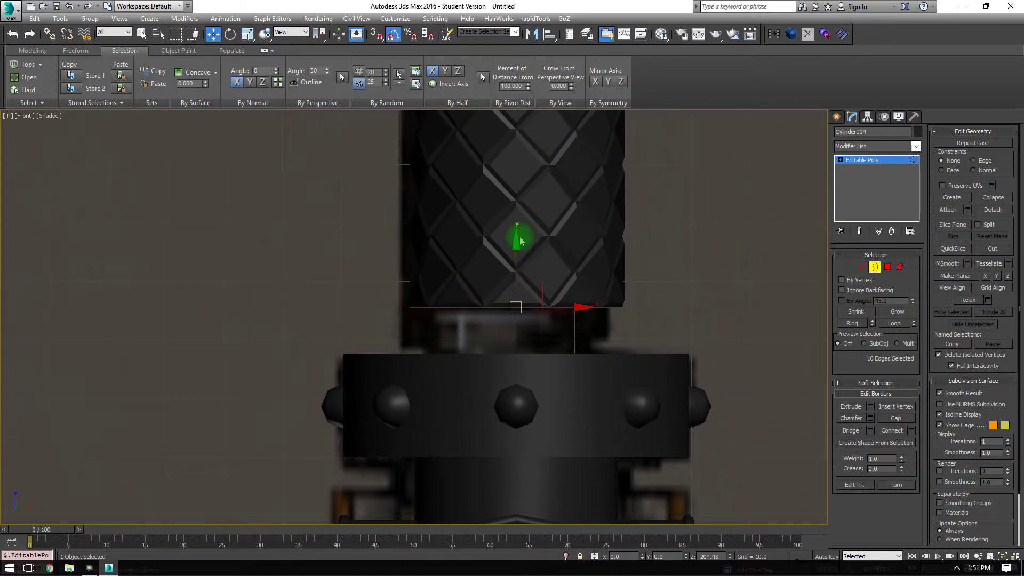
{"action": "left_click_drag", "start_coordinate": [520, 241], "coordinate": [503, 286], "text": "shift"}
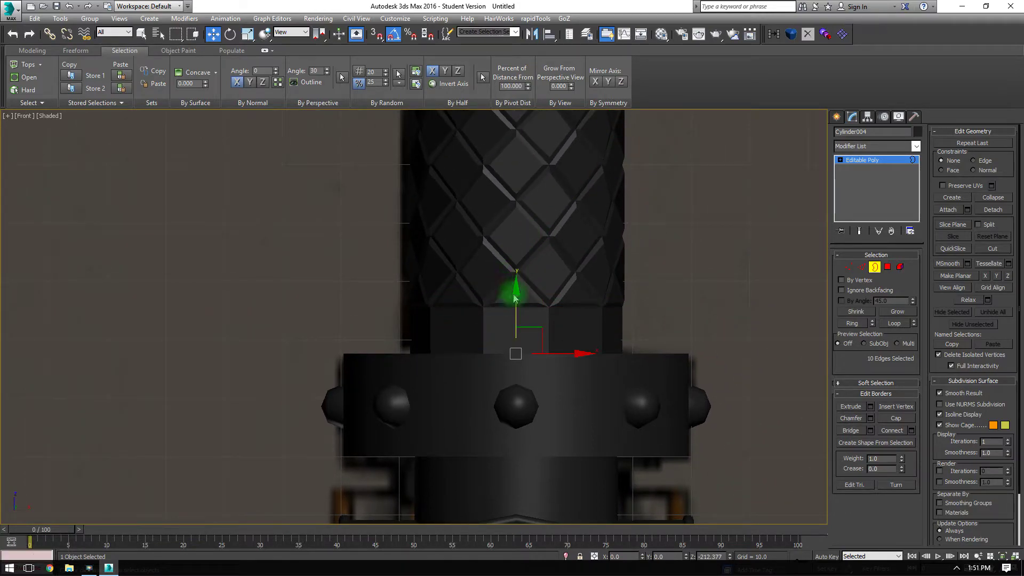
{"action": "left_click", "coordinate": [888, 267], "text": "ctrl"}
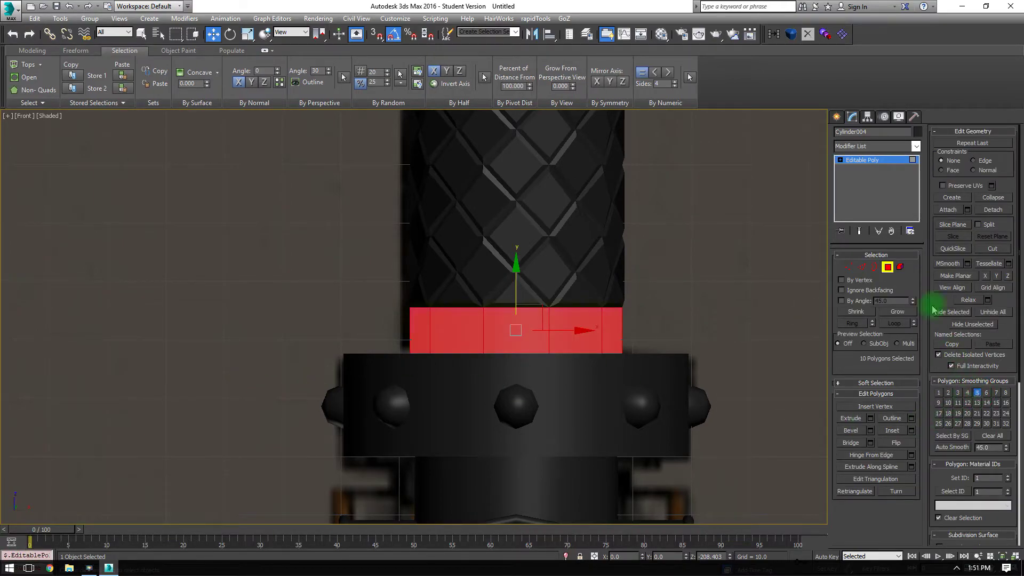
{"action": "left_click", "coordinate": [888, 266]}
Step: Extrude the grip's top border outward by scaling a copy of it to about 132%, forming a flat rim
{"action": "scroll", "coordinate": [677, 210], "scroll_direction": "down", "scroll_amount": 6}
{"action": "middle_click_drag", "start_coordinate": [661, 176], "coordinate": [485, 322]}
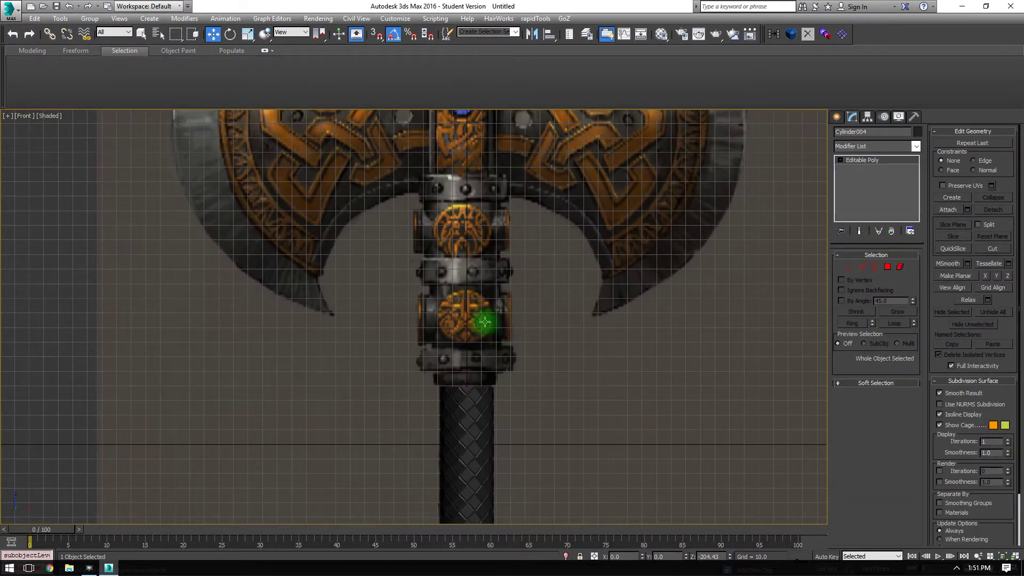
{"action": "scroll", "coordinate": [480, 320], "scroll_direction": "up", "scroll_amount": 5}
{"action": "middle_click_drag", "start_coordinate": [474, 368], "coordinate": [539, 146]}
{"action": "scroll", "coordinate": [509, 296], "scroll_direction": "up", "scroll_amount": 6}
{"action": "left_click", "coordinate": [874, 266]}
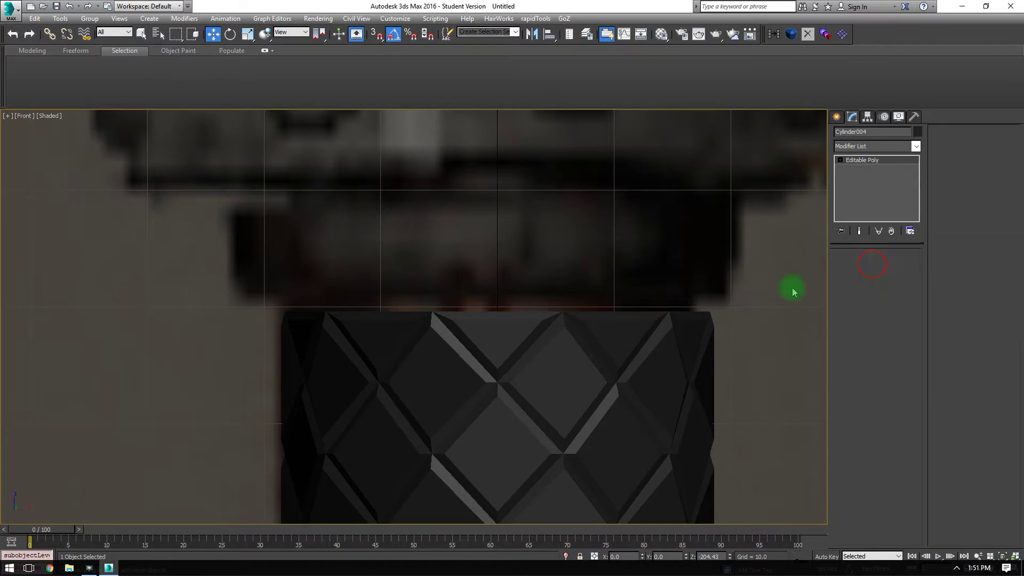
{"action": "middle_click_drag", "start_coordinate": [660, 345], "coordinate": [640, 322]}
{"action": "key", "text": "r"}
{"action": "middle_click_drag", "start_coordinate": [560, 292], "coordinate": [476, 294], "text": "alt"}
{"action": "mouse_move", "coordinate": [476, 294]}
{"action": "left_mouse_down", "text": "shift"}
{"action": "mouse_move", "coordinate": [464, 295]}
{"action": "mouse_move", "coordinate": [472, 278]}
{"action": "left_mouse_up", "text": "shift"}
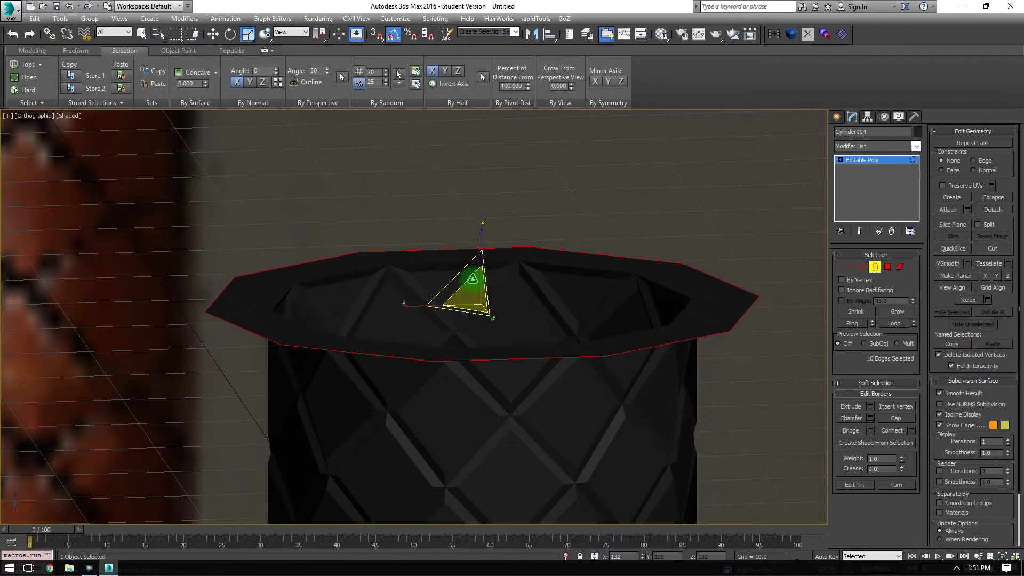
Step: Extrude the rim's outer border straight up to a Z of about 50.9, forming the grip's upper collar wall
{"action": "key", "text": "f"}
{"action": "key", "text": "z"}
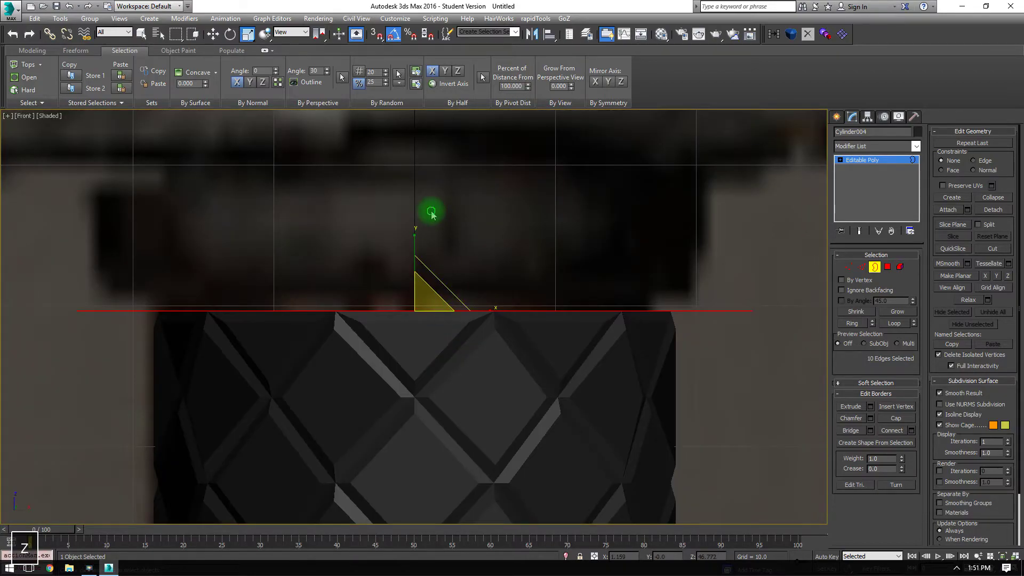
{"action": "key", "text": "w"}
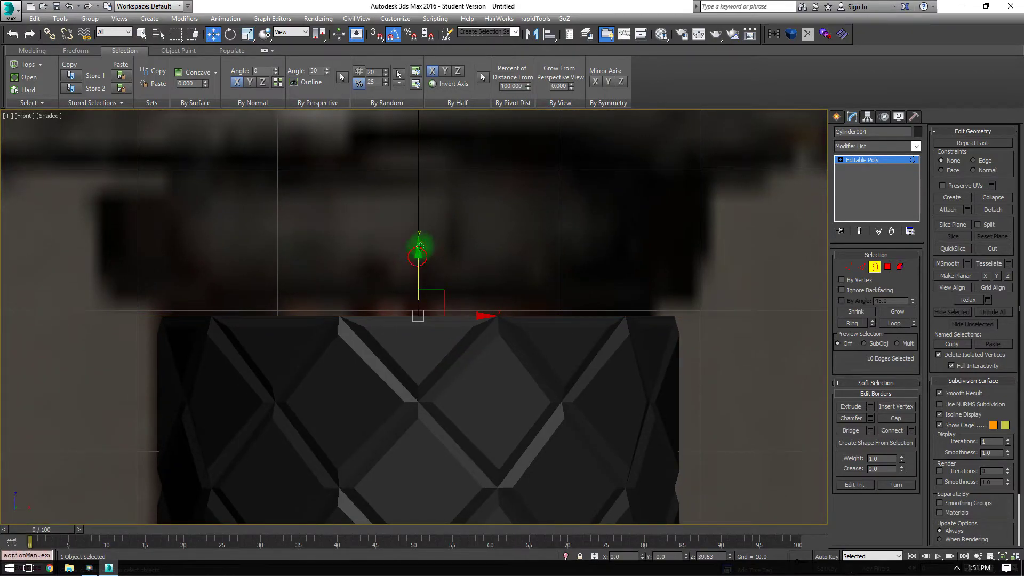
{"action": "left_click_drag", "start_coordinate": [419, 248], "coordinate": [423, 153]}
{"action": "right_click", "coordinate": [422, 153]}
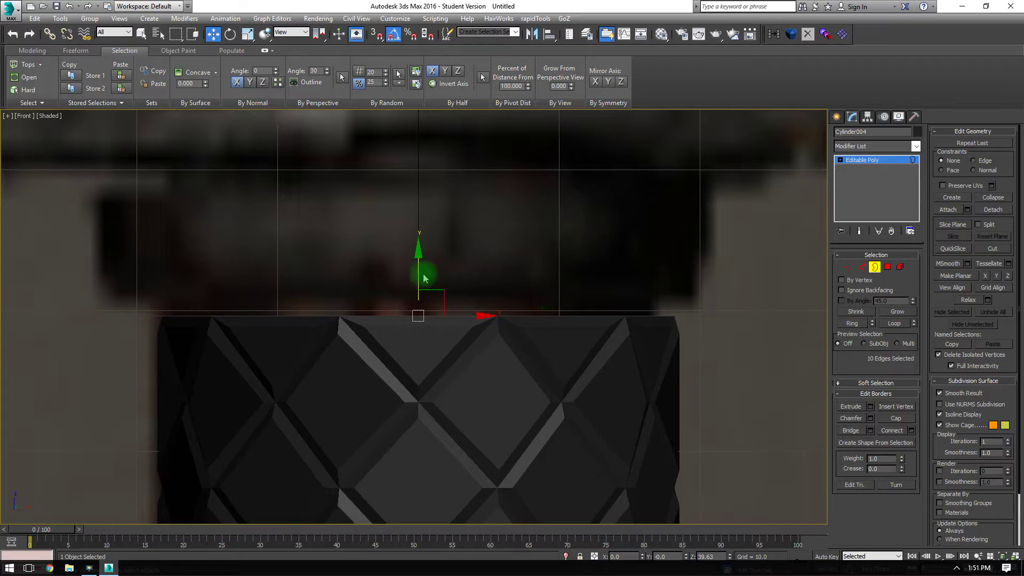
{"action": "left_click_drag", "start_coordinate": [418, 274], "coordinate": [434, 115], "text": "shift"}
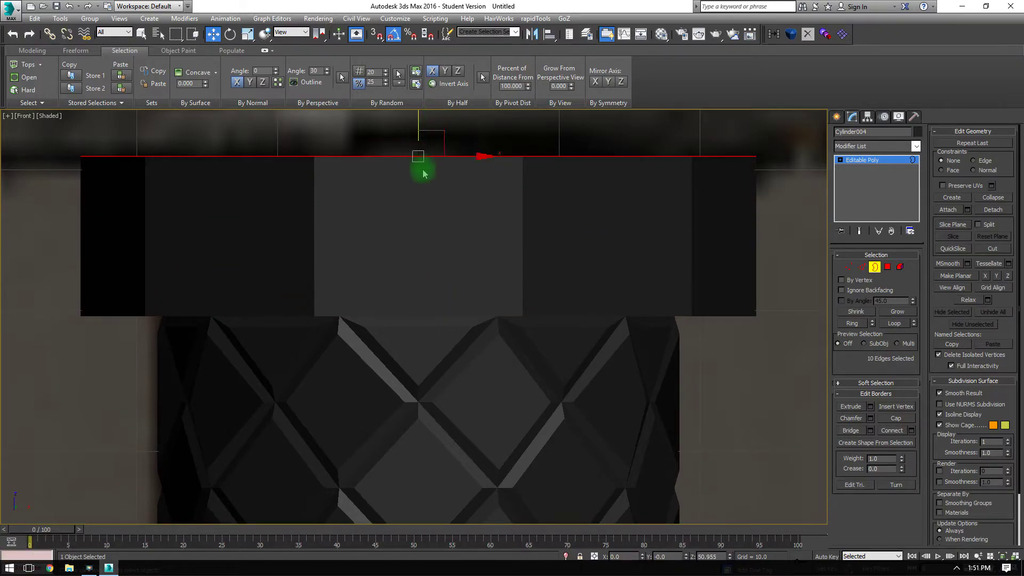
Step: Chamfer the upper collar's lower outer edge loop by about 2.515 with 2 segments
{"action": "left_click", "coordinate": [863, 268]}
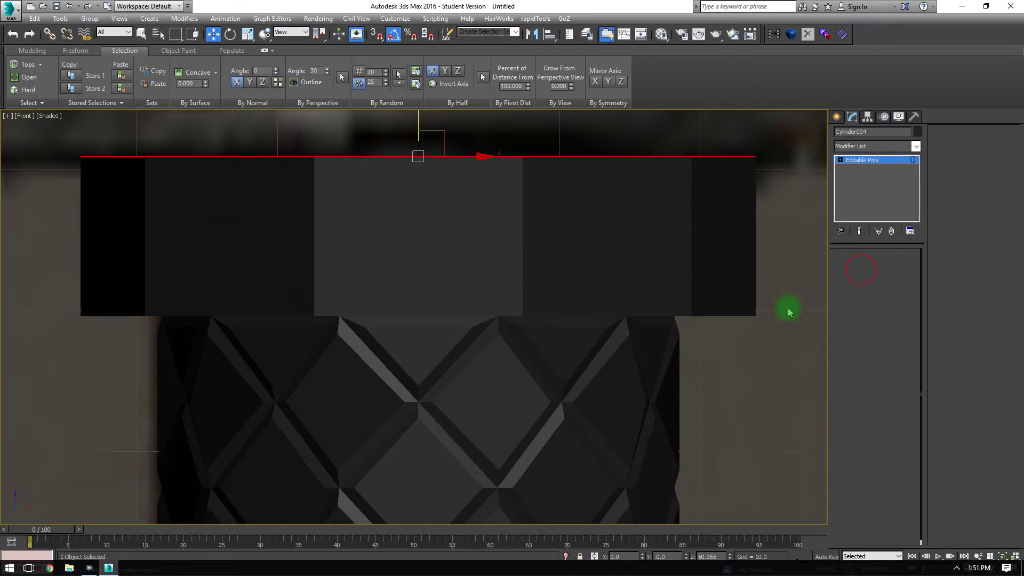
{"action": "left_click", "coordinate": [722, 312]}
{"action": "double_click", "coordinate": [719, 315]}
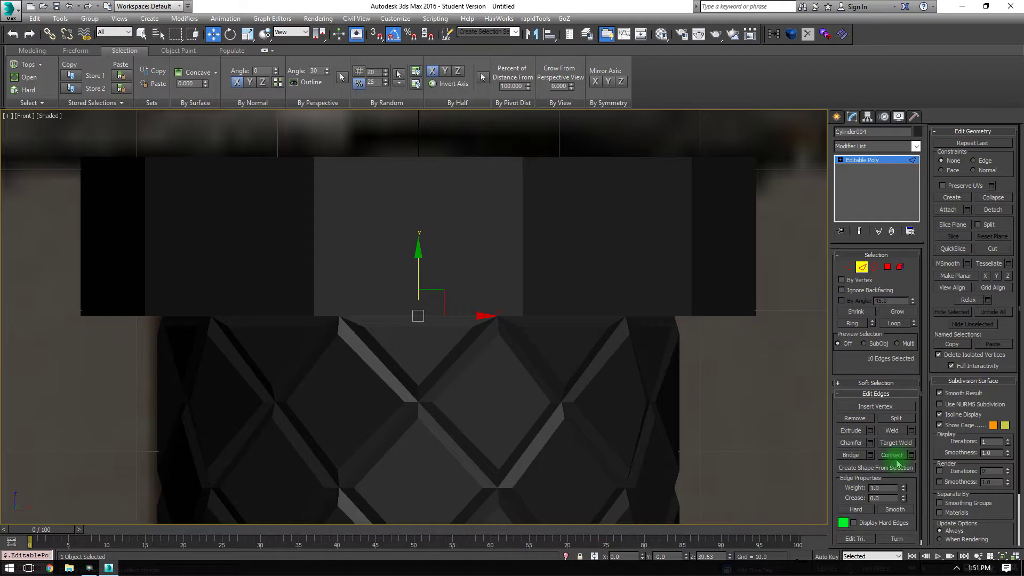
{"action": "left_click", "coordinate": [870, 443]}
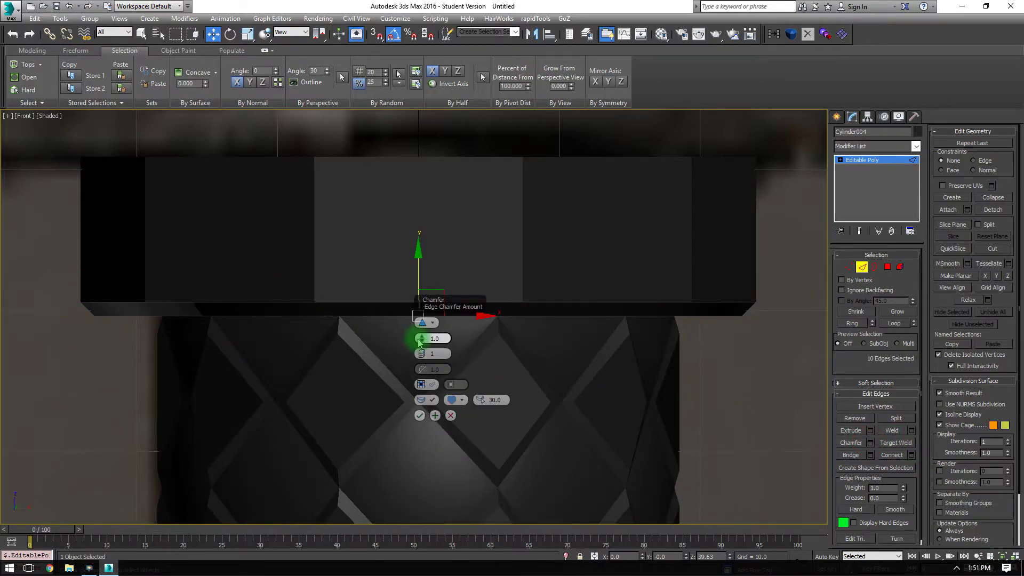
{"action": "mouse_move", "coordinate": [418, 342]}
{"action": "left_mouse_down"}
{"action": "mouse_move", "coordinate": [417, 327]}
{"action": "mouse_move", "coordinate": [418, 354]}
{"action": "left_mouse_up"}
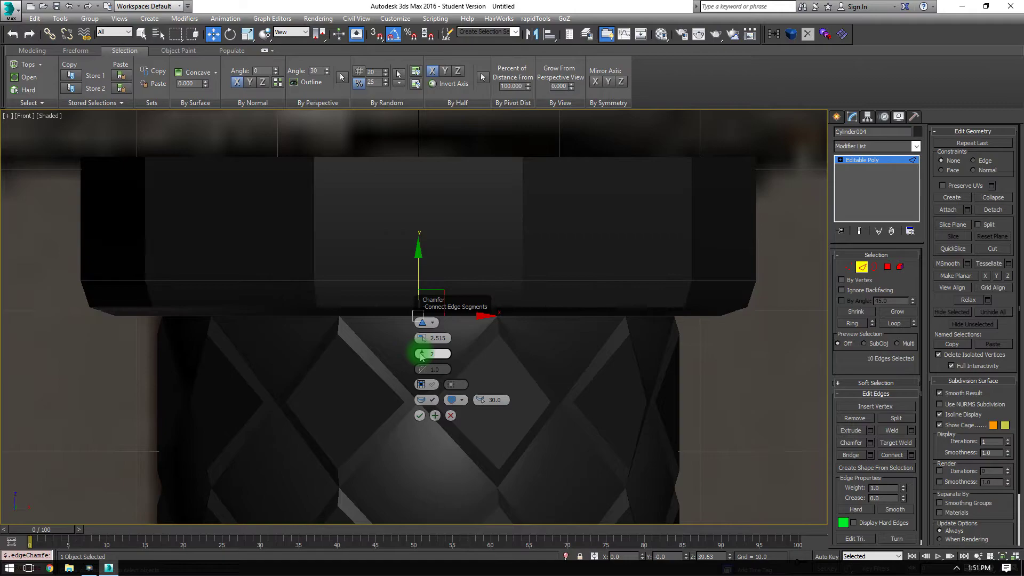
{"action": "left_click", "coordinate": [419, 415]}
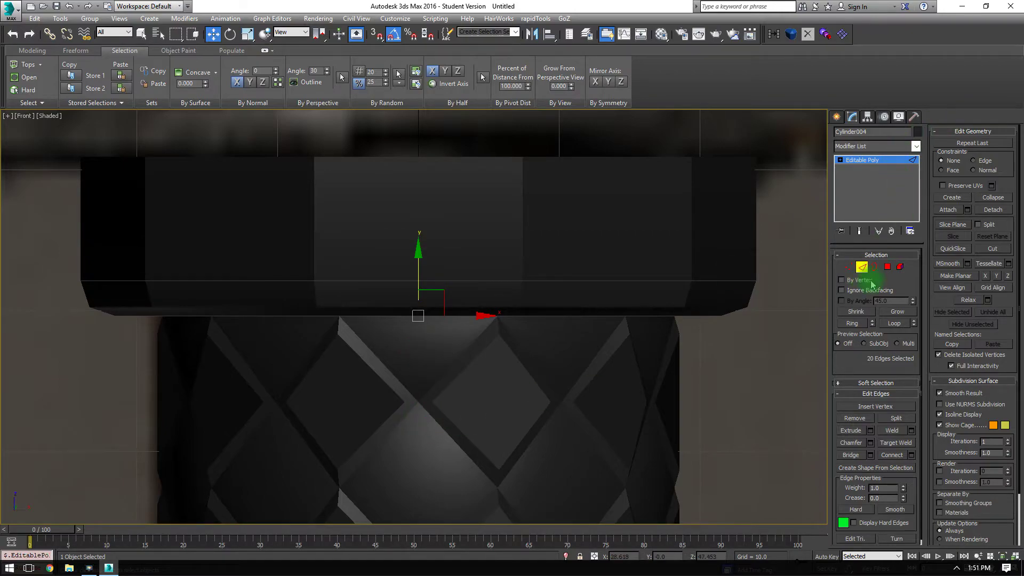
Step: Select the upper collar's polygons, give them smooth shading, and leave polygon editing
{"action": "left_click", "coordinate": [887, 268]}
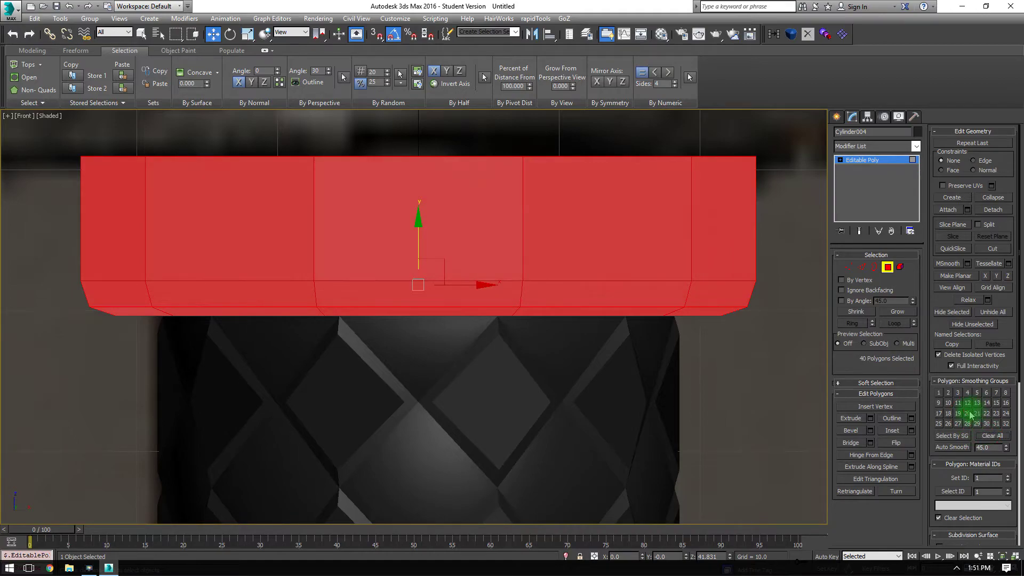
{"action": "left_click", "coordinate": [887, 269]}
{"action": "scroll", "coordinate": [581, 213], "scroll_direction": "down", "scroll_amount": 5}
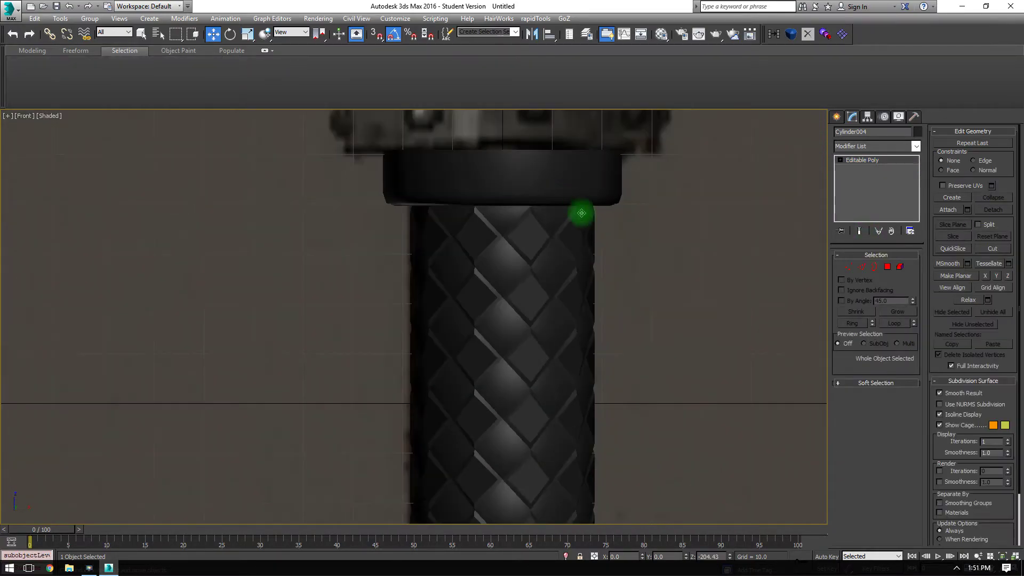
Step: Make one copy of the round joint and its two studded collars from the handle's lower end, placed higher along the grip
{"action": "middle_click_drag", "start_coordinate": [633, 299], "coordinate": [597, 473]}
{"action": "middle_click_drag", "start_coordinate": [573, 331], "coordinate": [576, 199]}
{"action": "scroll", "coordinate": [619, 298], "scroll_direction": "down", "scroll_amount": 5}
{"action": "middle_click_drag", "start_coordinate": [620, 300], "coordinate": [543, 415]}
{"action": "middle_click_drag", "start_coordinate": [530, 355], "coordinate": [523, 291]}
{"action": "middle_click_drag", "start_coordinate": [521, 418], "coordinate": [548, 287]}
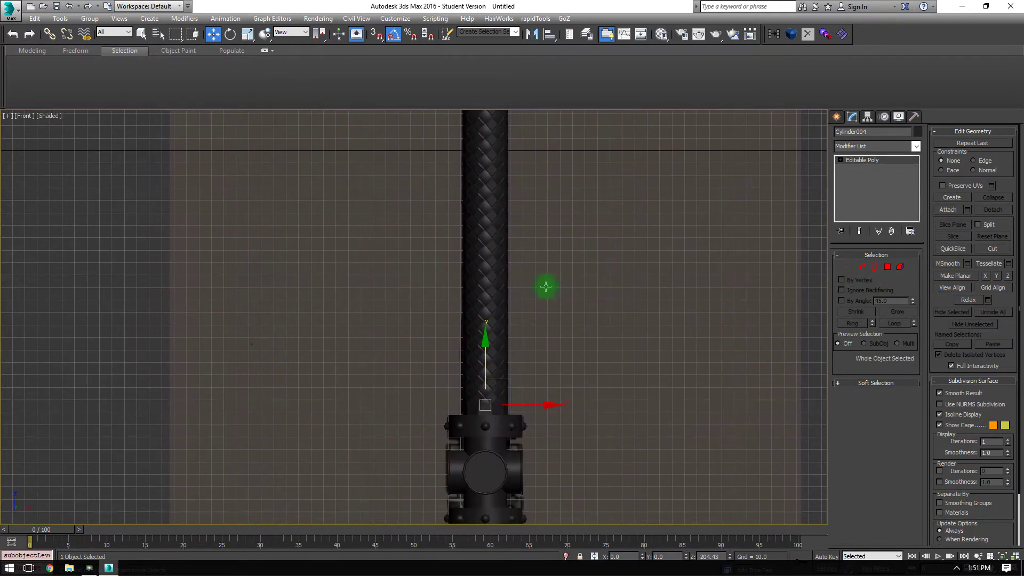
{"action": "middle_click_drag", "start_coordinate": [515, 435], "coordinate": [534, 286]}
{"action": "scroll", "coordinate": [534, 286], "scroll_direction": "up", "scroll_amount": 4}
{"action": "left_click", "coordinate": [508, 280]}
{"action": "left_click", "coordinate": [487, 326], "text": "ctrl"}
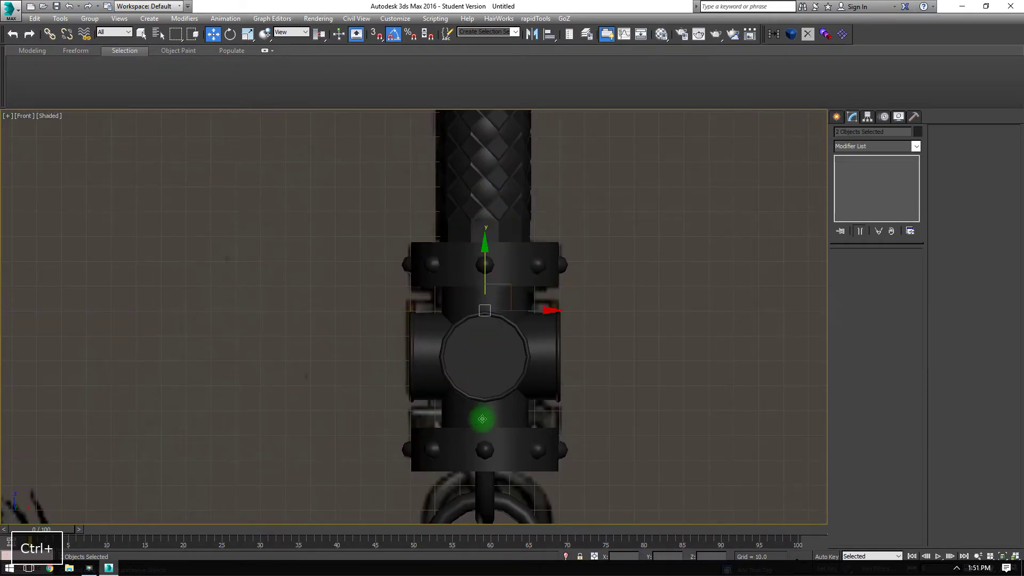
{"action": "left_click", "coordinate": [466, 441], "text": "ctrl"}
{"action": "middle_click_drag", "start_coordinate": [482, 211], "coordinate": [417, 347]}
{"action": "scroll", "coordinate": [417, 347], "scroll_direction": "down", "scroll_amount": 4}
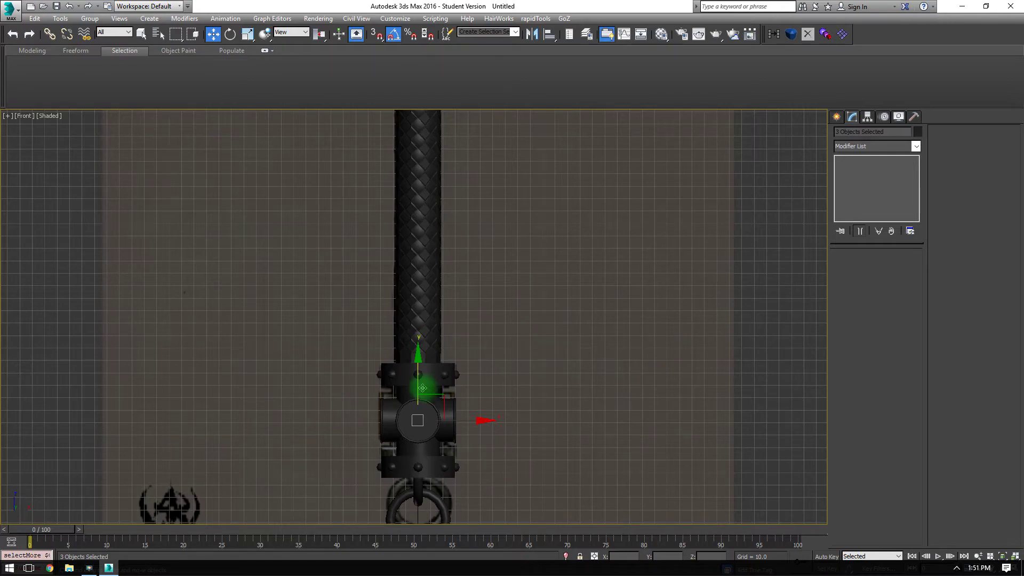
{"action": "left_click_drag", "start_coordinate": [422, 387], "coordinate": [430, 103], "text": "shift"}
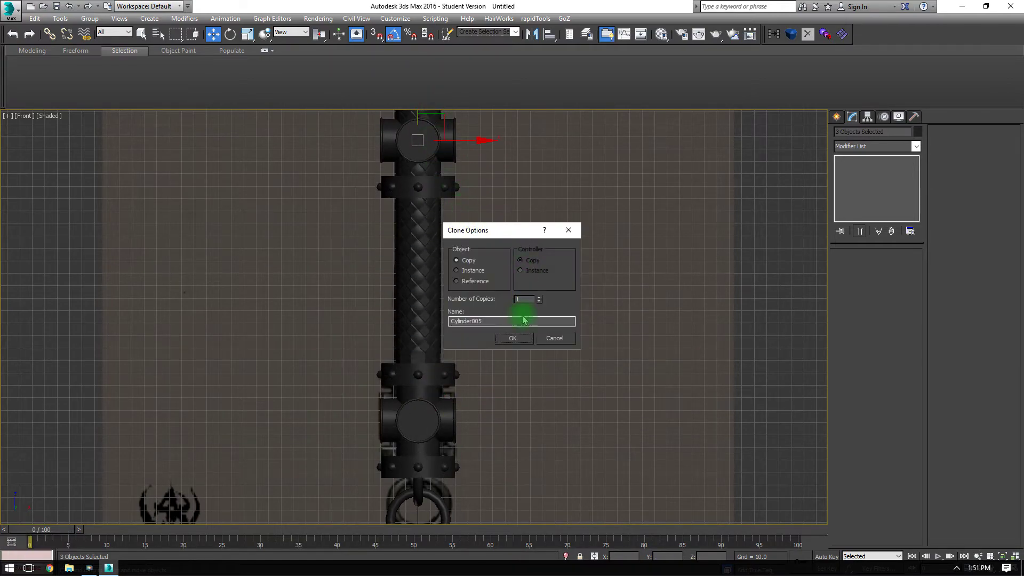
{"action": "left_click", "coordinate": [510, 341]}
Step: Move the copied joint assembly up until its lower studded collar sits on the grip's chamfered upper collar, checking in wireframe
{"action": "mouse_move", "coordinate": [436, 180]}
{"action": "middle_mouse_down"}
{"action": "mouse_move", "coordinate": [468, 352]}
{"action": "mouse_move", "coordinate": [496, 413]}
{"action": "middle_mouse_up"}
{"action": "left_click_drag", "start_coordinate": [479, 312], "coordinate": [489, 171]}
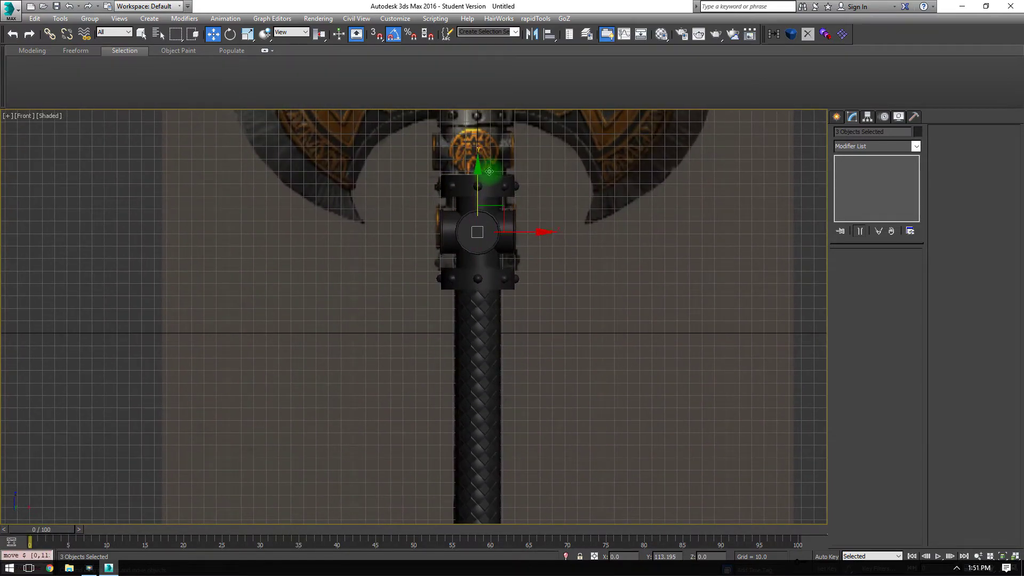
{"action": "scroll", "coordinate": [474, 252], "scroll_direction": "up", "scroll_amount": 6}
{"action": "mouse_move", "coordinate": [442, 378]}
{"action": "left_mouse_down"}
{"action": "mouse_move", "coordinate": [455, 235]}
{"action": "mouse_move", "coordinate": [434, 278]}
{"action": "mouse_move", "coordinate": [445, 275]}
{"action": "left_mouse_up"}
{"action": "key", "text": "F3"}
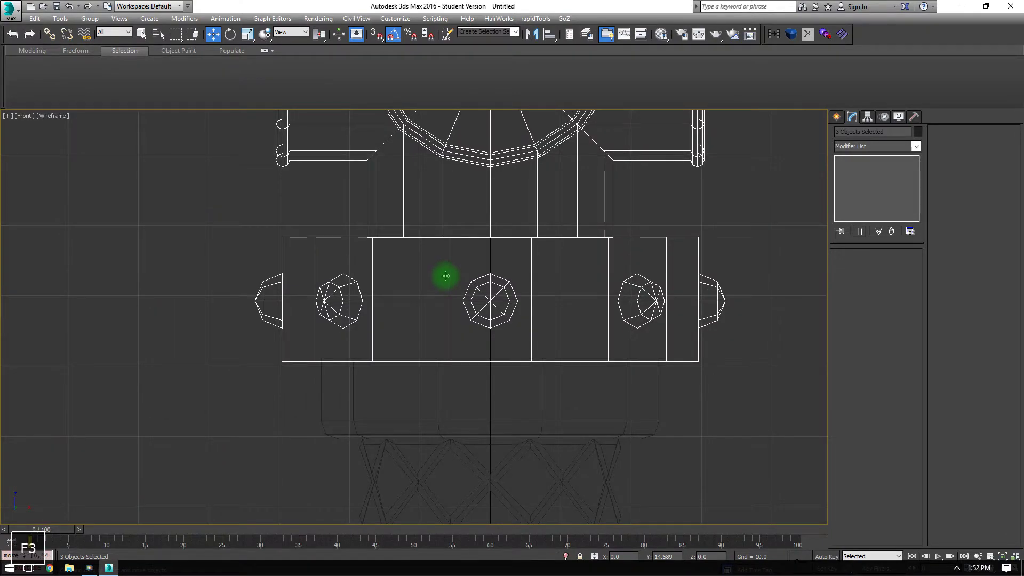
{"action": "middle_click_drag", "start_coordinate": [444, 277], "coordinate": [449, 308]}
{"action": "key", "text": "F3"}
Step: Copy the joint assembly upward once more, aligning its lower studded collar with the upper collar of the first copy
{"action": "scroll", "coordinate": [443, 302], "scroll_direction": "down", "scroll_amount": 3}
{"action": "middle_click_drag", "start_coordinate": [445, 267], "coordinate": [411, 407]}
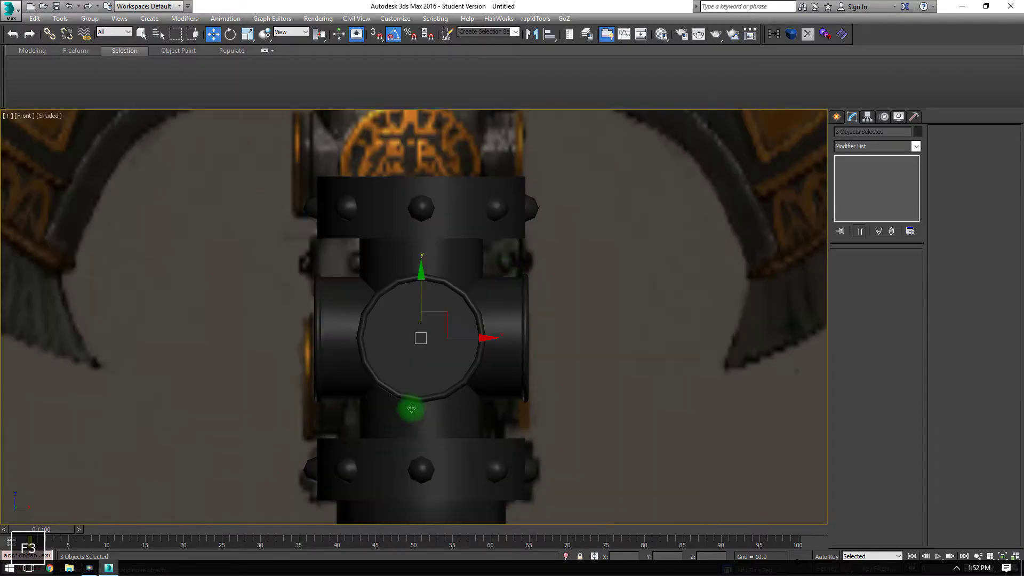
{"action": "scroll", "coordinate": [458, 288], "scroll_direction": "down", "scroll_amount": 4}
{"action": "mouse_move", "coordinate": [450, 287]}
{"action": "left_mouse_down", "text": "shift"}
{"action": "mouse_move", "coordinate": [455, 119]}
{"action": "mouse_move", "coordinate": [439, 185]}
{"action": "left_mouse_up", "text": "shift"}
{"action": "left_click", "coordinate": [507, 339]}
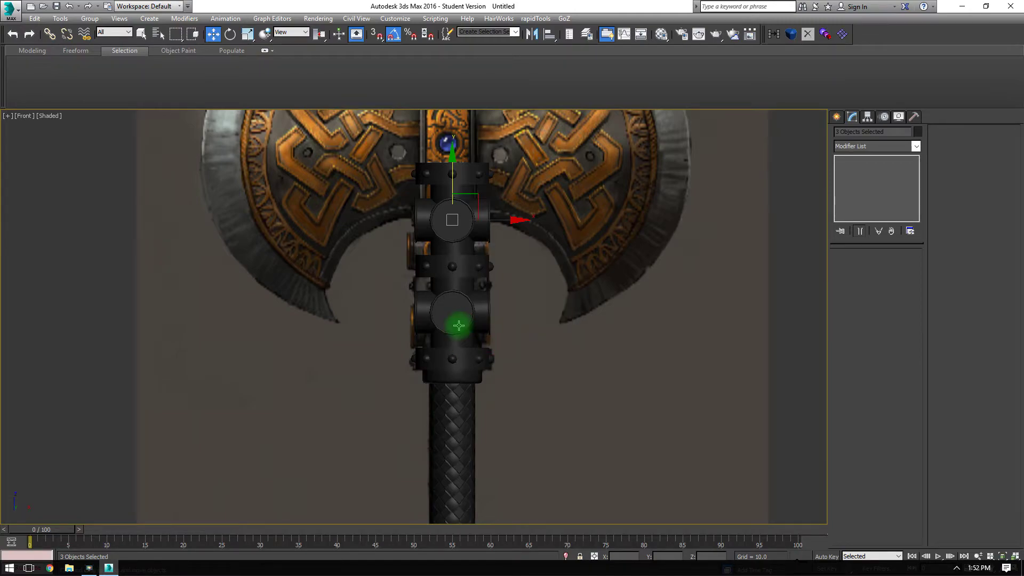
{"action": "key", "text": "F3"}
{"action": "scroll", "coordinate": [457, 256], "scroll_direction": "up", "scroll_amount": 8}
{"action": "middle_click_drag", "start_coordinate": [418, 183], "coordinate": [407, 248]}
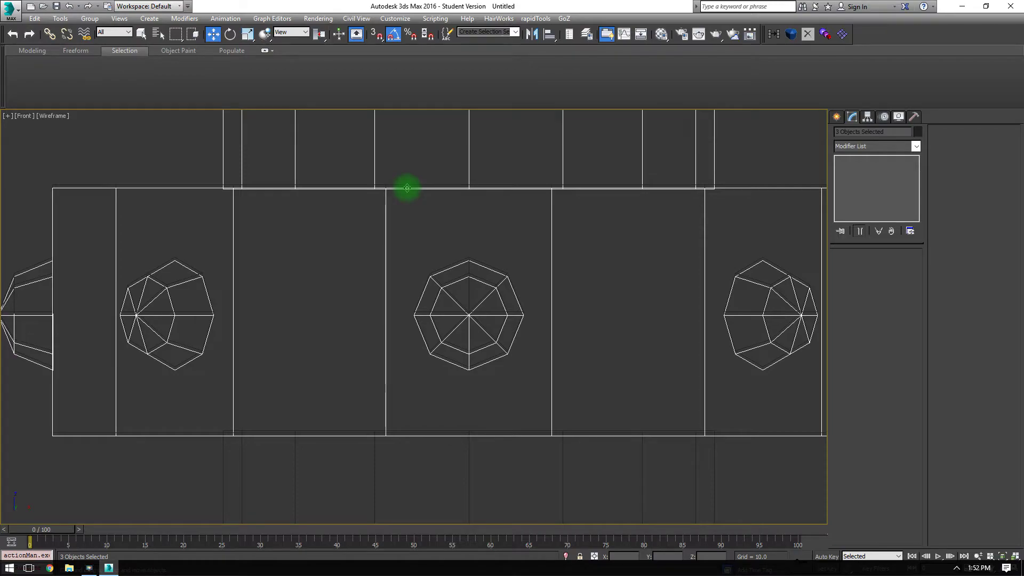
{"action": "scroll", "coordinate": [413, 188], "scroll_direction": "down", "scroll_amount": 4}
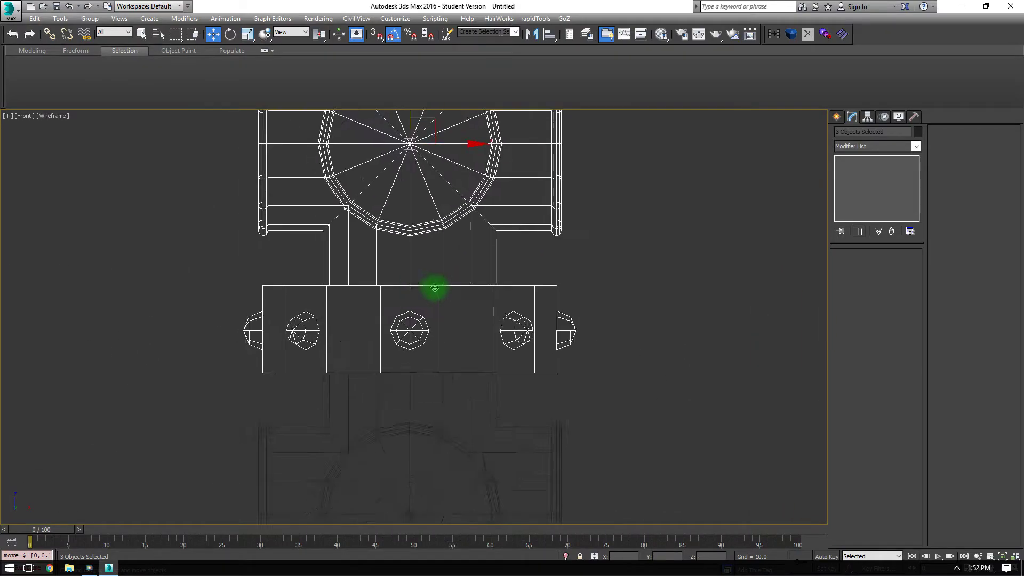
Step: Isolate the duplicate studded collar between the two upper joints in the selection and delete it
{"action": "scroll", "coordinate": [437, 289], "scroll_direction": "down", "scroll_amount": 4}
{"action": "left_click_drag", "start_coordinate": [549, 184], "coordinate": [372, 229], "text": "alt"}
{"action": "middle_click_drag", "start_coordinate": [463, 216], "coordinate": [474, 182]}
{"action": "scroll", "coordinate": [506, 269], "scroll_direction": "up", "scroll_amount": 2}
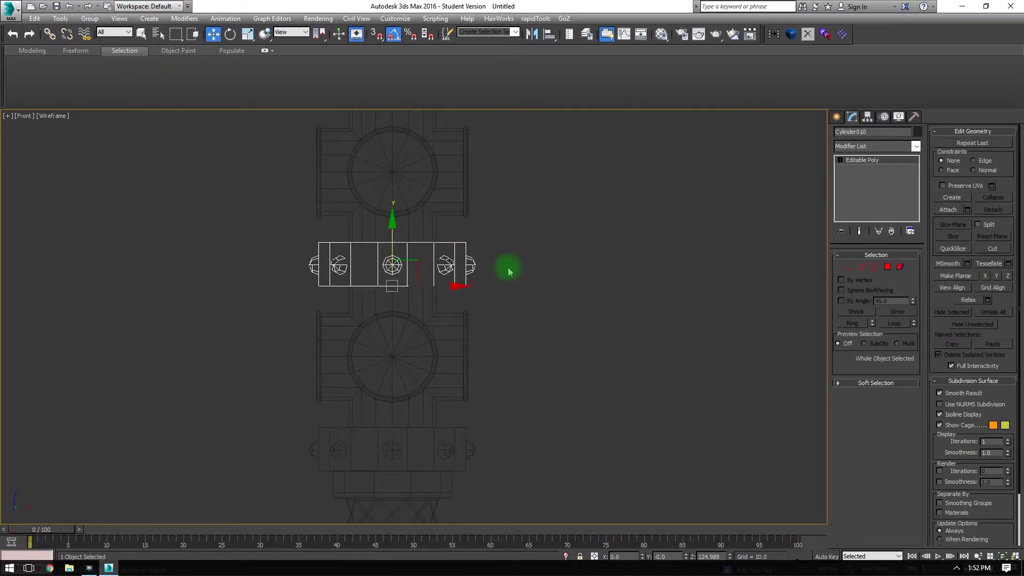
{"action": "key", "text": "Delete"}
Step: Return to shaded display, select the reference image plane, and show the grid to check the axe head's centring
{"action": "middle_click_drag", "start_coordinate": [373, 207], "coordinate": [382, 286]}
{"action": "key", "text": "F3"}
{"action": "mouse_move", "coordinate": [490, 243]}
{"action": "middle_mouse_down"}
{"action": "mouse_move", "coordinate": [488, 374]}
{"action": "mouse_move", "coordinate": [544, 222]}
{"action": "mouse_move", "coordinate": [500, 203]}
{"action": "mouse_move", "coordinate": [502, 247]}
{"action": "middle_mouse_up"}
{"action": "scroll", "coordinate": [487, 374], "scroll_direction": "down", "scroll_amount": 5}
{"action": "left_click", "coordinate": [496, 289]}
{"action": "middle_click_drag", "start_coordinate": [496, 292], "coordinate": [508, 180]}
{"action": "middle_click_drag", "start_coordinate": [512, 329], "coordinate": [499, 466]}
{"action": "scroll", "coordinate": [435, 289], "scroll_direction": "up", "scroll_amount": 5}
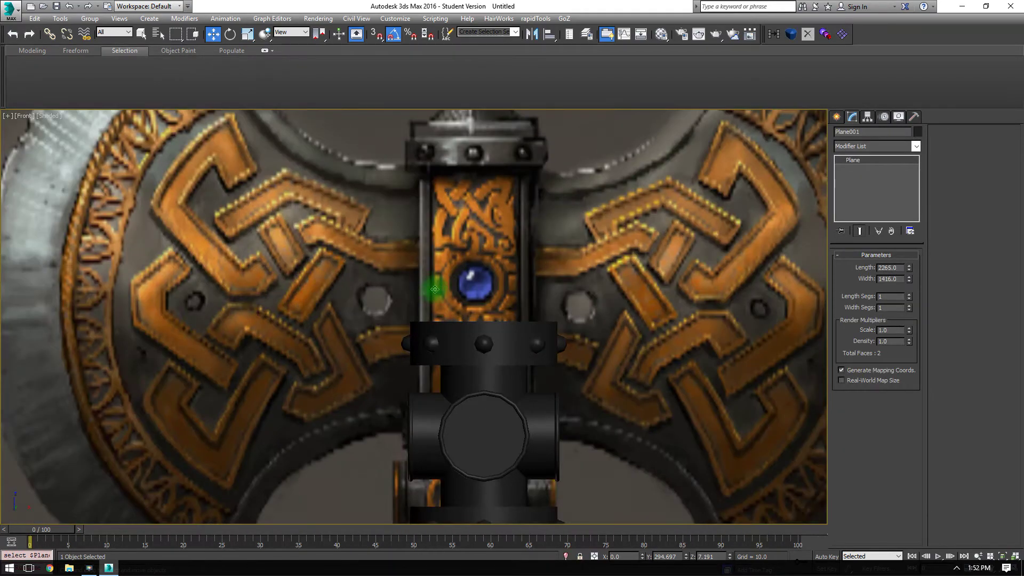
{"action": "middle_click_drag", "start_coordinate": [499, 228], "coordinate": [450, 278]}
{"action": "middle_click_drag", "start_coordinate": [442, 180], "coordinate": [455, 285]}
{"action": "key", "text": "g"}
{"action": "scroll", "coordinate": [456, 282], "scroll_direction": "up", "scroll_amount": 4}
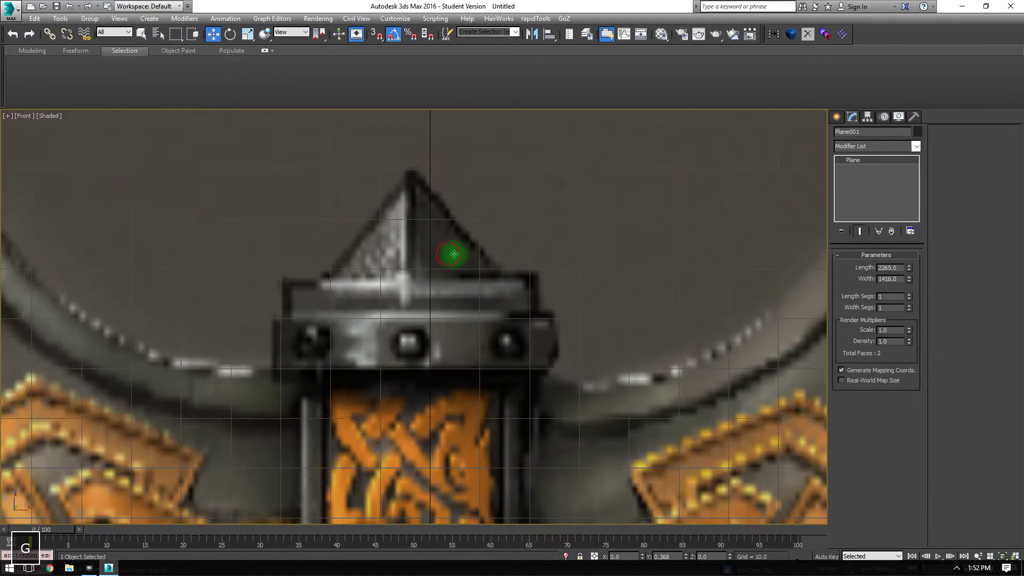
{"action": "scroll", "coordinate": [472, 255], "scroll_direction": "up", "scroll_amount": 2}
{"action": "middle_click_drag", "start_coordinate": [521, 313], "coordinate": [493, 121]}
Step: Move the reference image plane about 4.85 units along X and about 6.9 units up to line it up with the model
{"action": "scroll", "coordinate": [496, 121], "scroll_direction": "down", "scroll_amount": 6}
{"action": "middle_click_drag", "start_coordinate": [546, 468], "coordinate": [551, 496]}
{"action": "left_click", "coordinate": [498, 303]}
{"action": "middle_click_drag", "start_coordinate": [498, 206], "coordinate": [501, 270]}
{"action": "scroll", "coordinate": [500, 272], "scroll_direction": "up", "scroll_amount": 4}
{"action": "left_click_drag", "start_coordinate": [448, 229], "coordinate": [466, 231]}
{"action": "middle_click_drag", "start_coordinate": [465, 230], "coordinate": [464, 109]}
{"action": "scroll", "coordinate": [463, 110], "scroll_direction": "down", "scroll_amount": 4}
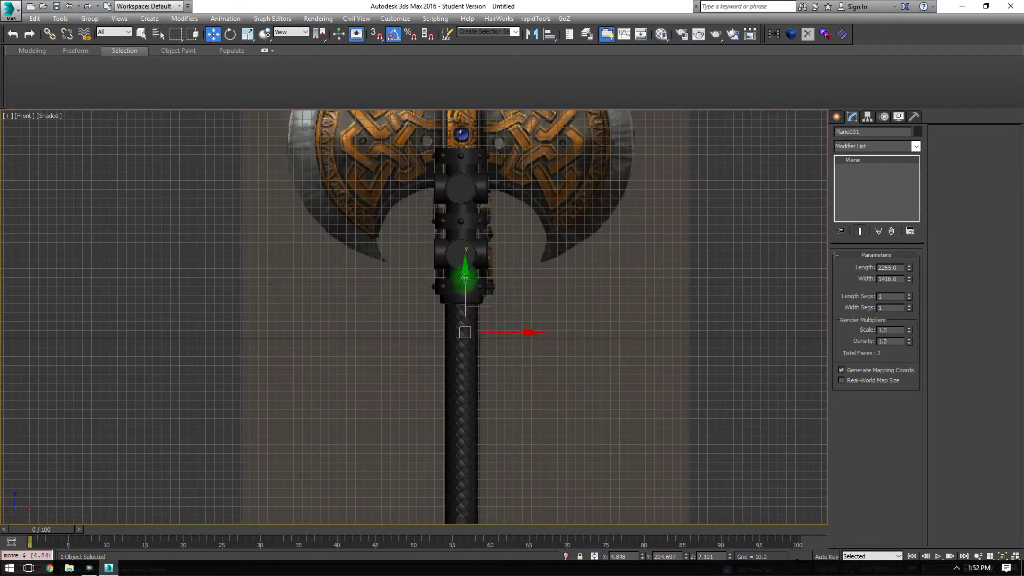
{"action": "left_click_drag", "start_coordinate": [465, 278], "coordinate": [473, 254]}
{"action": "middle_click_drag", "start_coordinate": [508, 158], "coordinate": [471, 279]}
{"action": "scroll", "coordinate": [465, 277], "scroll_direction": "up", "scroll_amount": 4}
{"action": "middle_click_drag", "start_coordinate": [431, 219], "coordinate": [511, 261]}
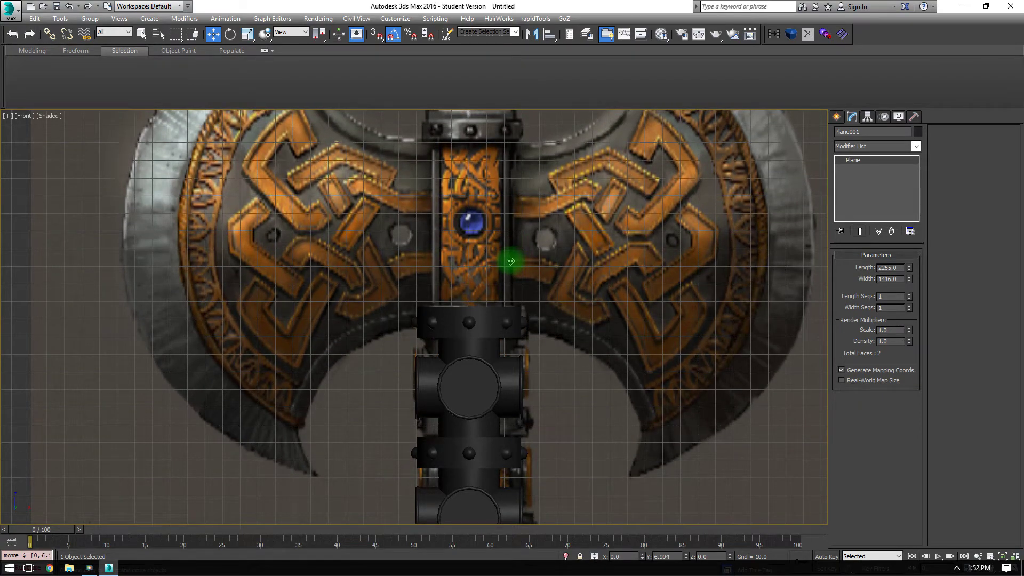
Step: Copy the topmost studded collar about 111 units up onto the studded ring below the axe head's pointed tip
{"action": "scroll", "coordinate": [510, 261], "scroll_direction": "down", "scroll_amount": 4}
{"action": "scroll", "coordinate": [425, 411], "scroll_direction": "down", "scroll_amount": 1}
{"action": "left_click", "coordinate": [427, 411]}
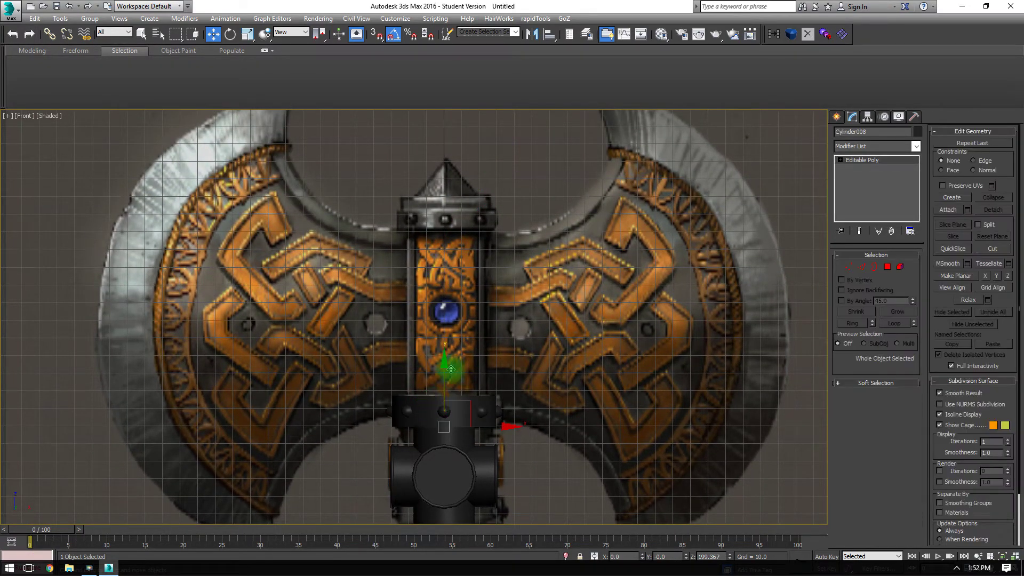
{"action": "left_click_drag", "start_coordinate": [441, 374], "coordinate": [434, 117], "text": "shift"}
{"action": "left_click_drag", "start_coordinate": [429, 165], "coordinate": [424, 178]}
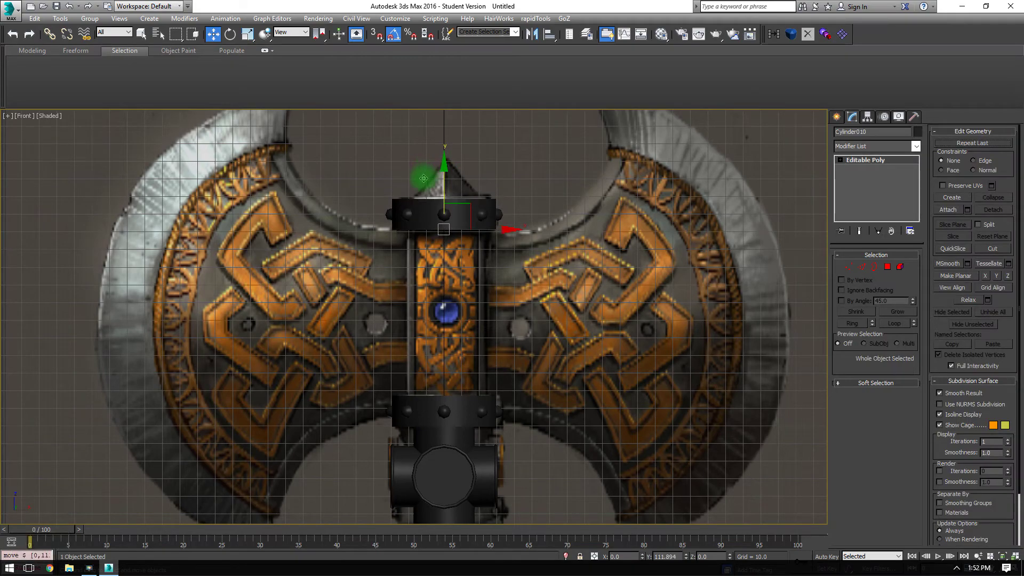
{"action": "left_click", "coordinate": [515, 340]}
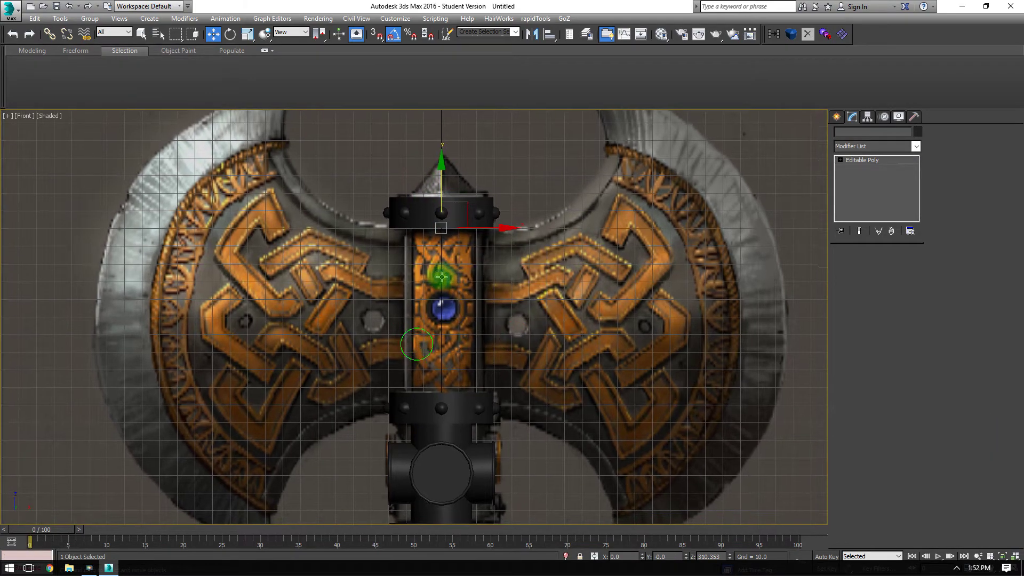
Step: Create a cylinder over the blue gem in the axe head, with a radius of about 8.8 and a height of about 11
{"action": "scroll", "coordinate": [459, 287], "scroll_direction": "up", "scroll_amount": 4}
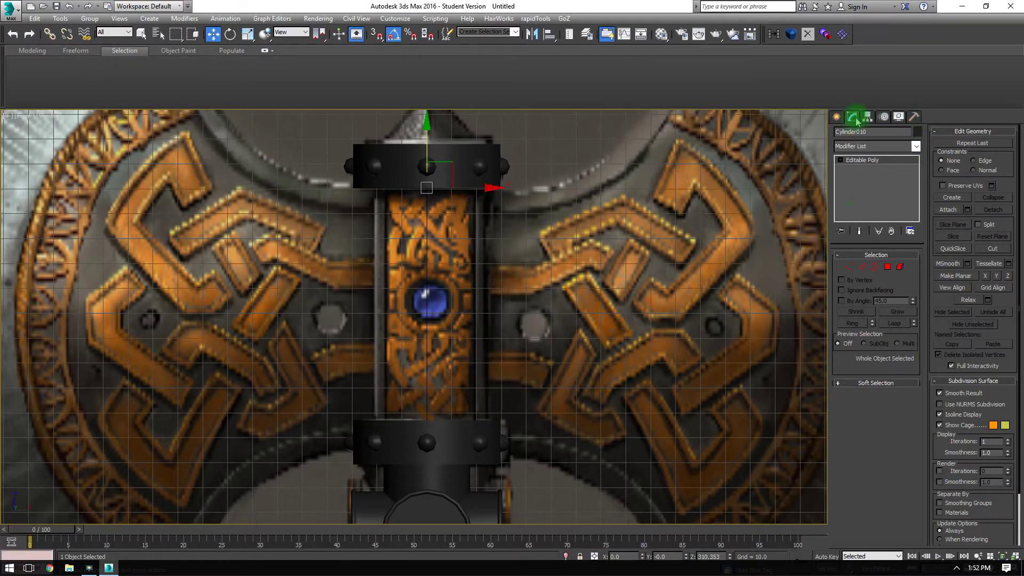
{"action": "left_click", "coordinate": [835, 117]}
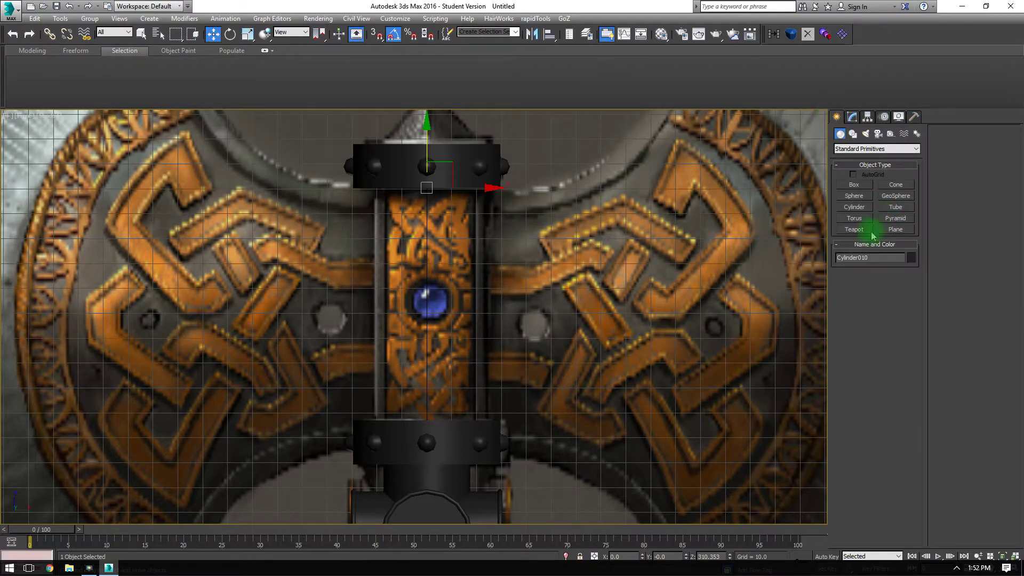
{"action": "left_click", "coordinate": [853, 206]}
{"action": "scroll", "coordinate": [327, 306], "scroll_direction": "up", "scroll_amount": 5}
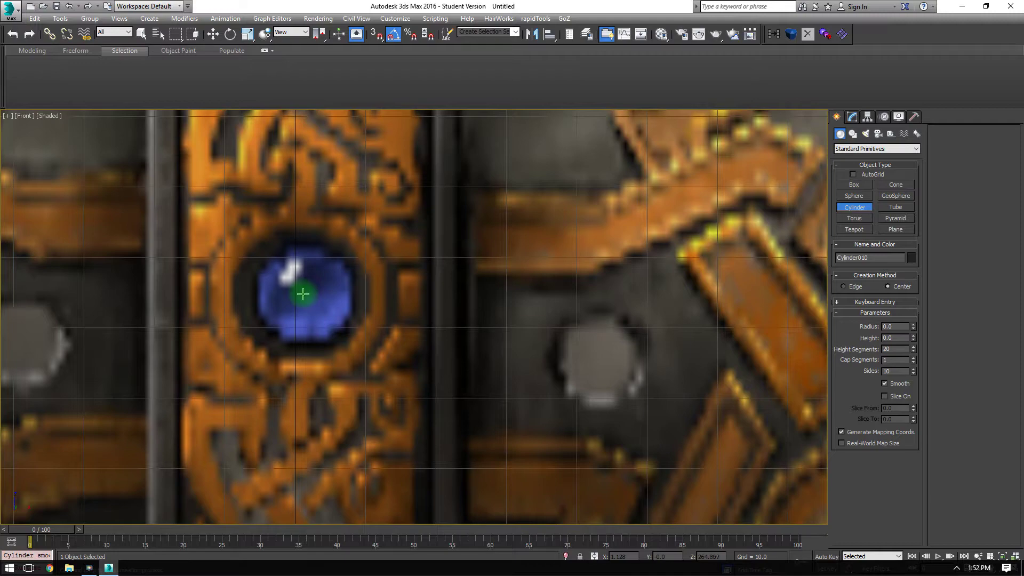
{"action": "left_click_drag", "start_coordinate": [303, 294], "coordinate": [311, 350]}
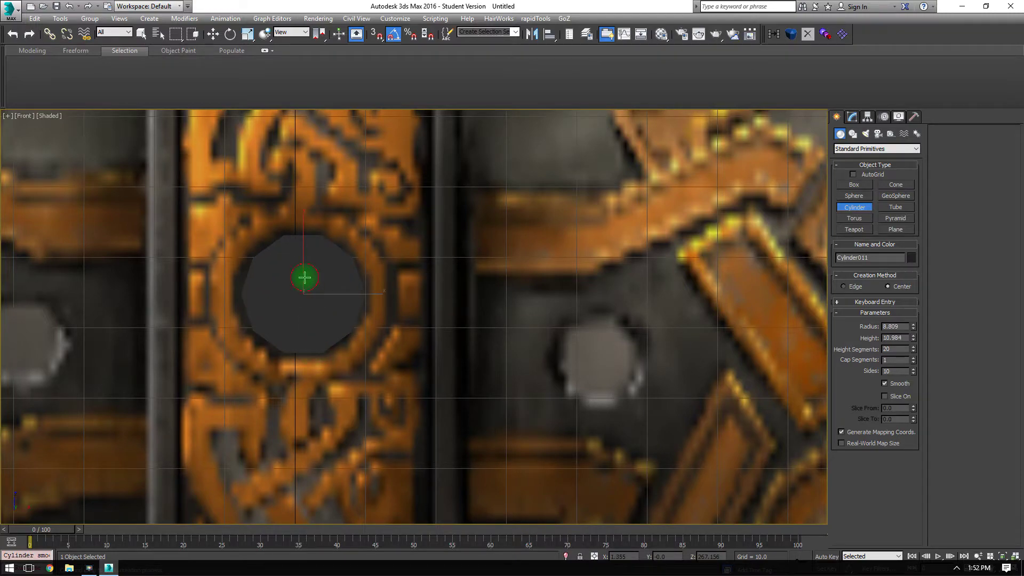
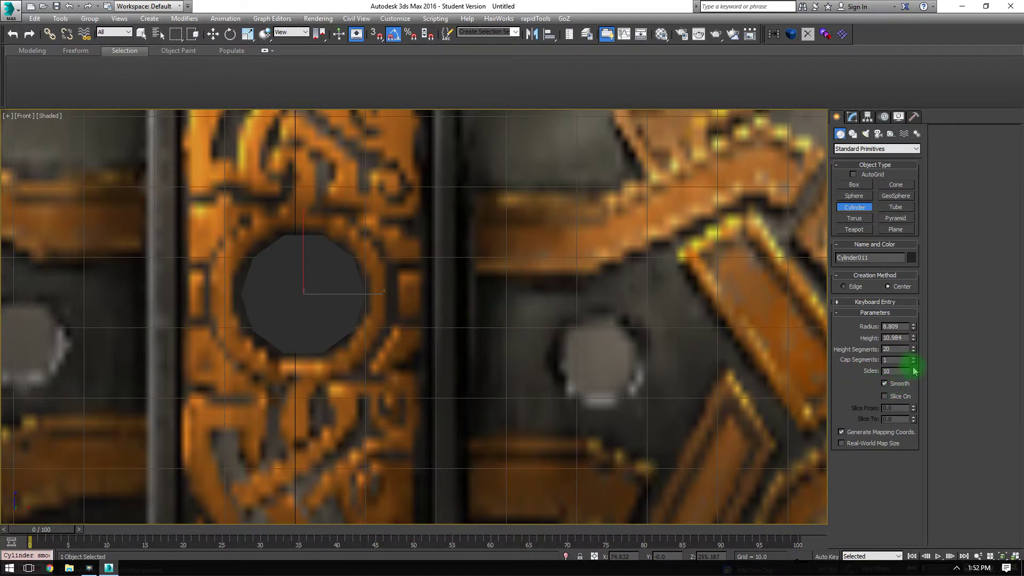
Step: Convert the gem cylinder to an Editable Poly and display its edged faces
{"action": "middle_click_drag", "start_coordinate": [270, 279], "coordinate": [331, 251]}
{"action": "right_click", "coordinate": [332, 251]}
{"action": "right_click", "coordinate": [343, 258]}
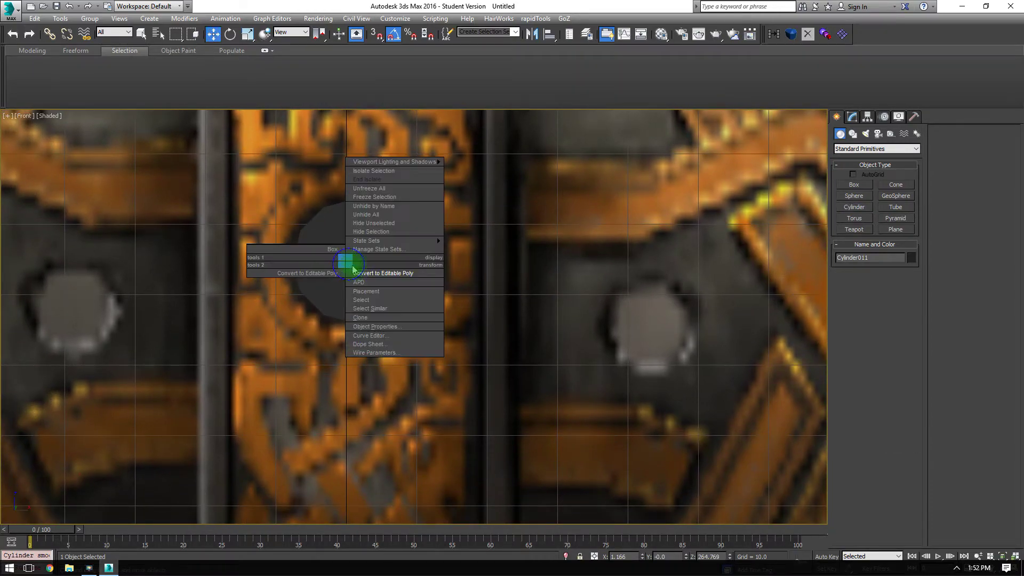
{"action": "left_click", "coordinate": [366, 275]}
{"action": "key", "text": "F4"}
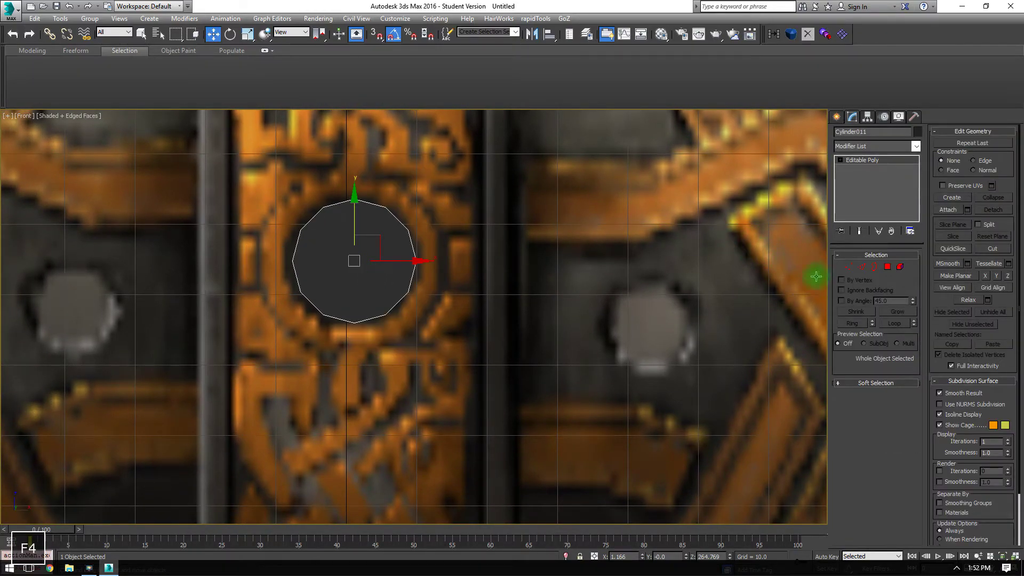
Step: Delete the cylinder's end cap polygons so that it is an open tube
{"action": "left_click", "coordinate": [886, 275]}
{"action": "left_click", "coordinate": [353, 272]}
{"action": "key", "text": "Delete"}
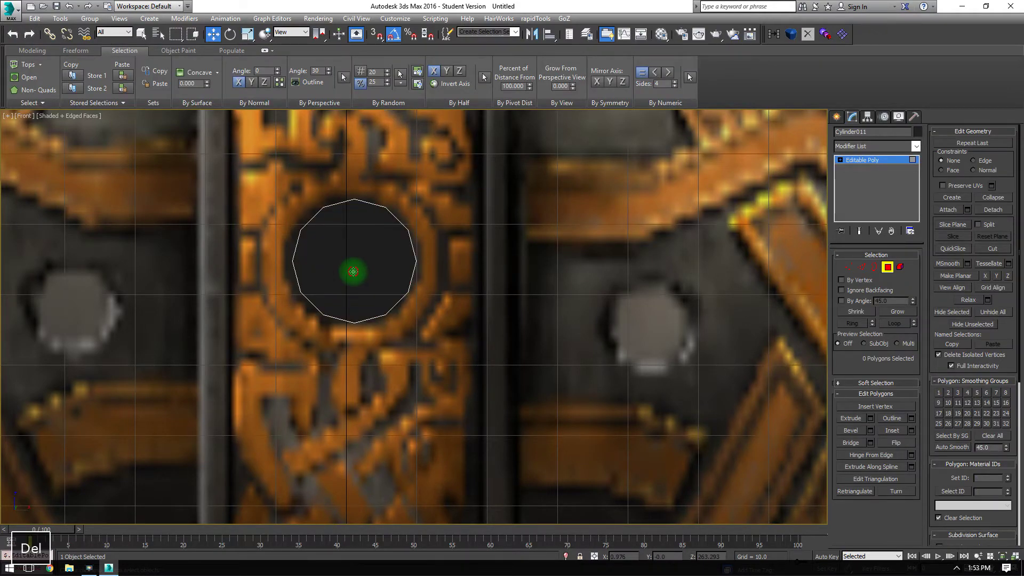
Step: Remove all intermediate edge loops along the tube's length together with their vertices, keeping only the two end borders
{"action": "left_click", "coordinate": [874, 267]}
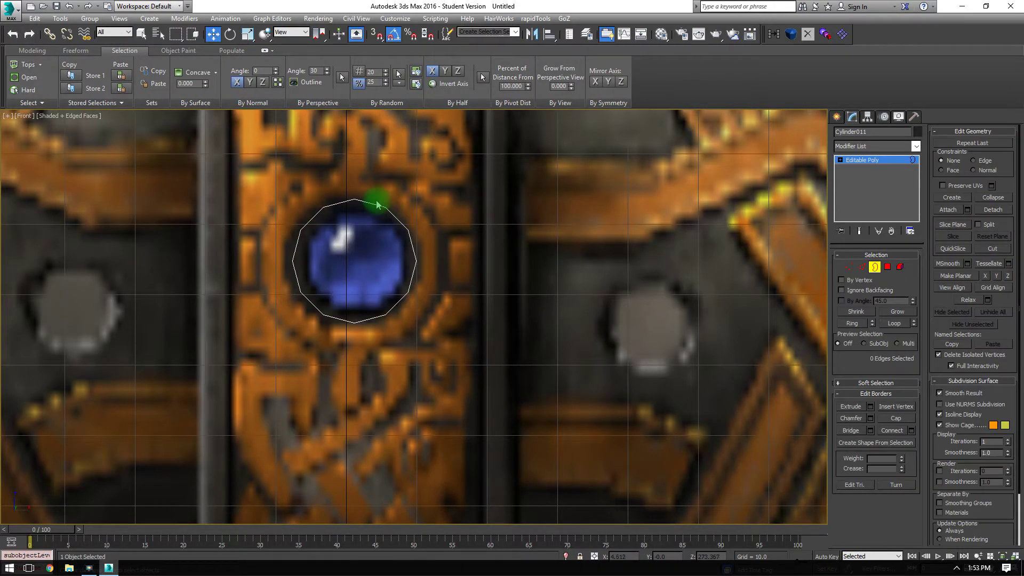
{"action": "middle_click_drag", "start_coordinate": [377, 201], "coordinate": [499, 249], "text": "alt"}
{"action": "scroll", "coordinate": [500, 248], "scroll_direction": "up", "scroll_amount": 2}
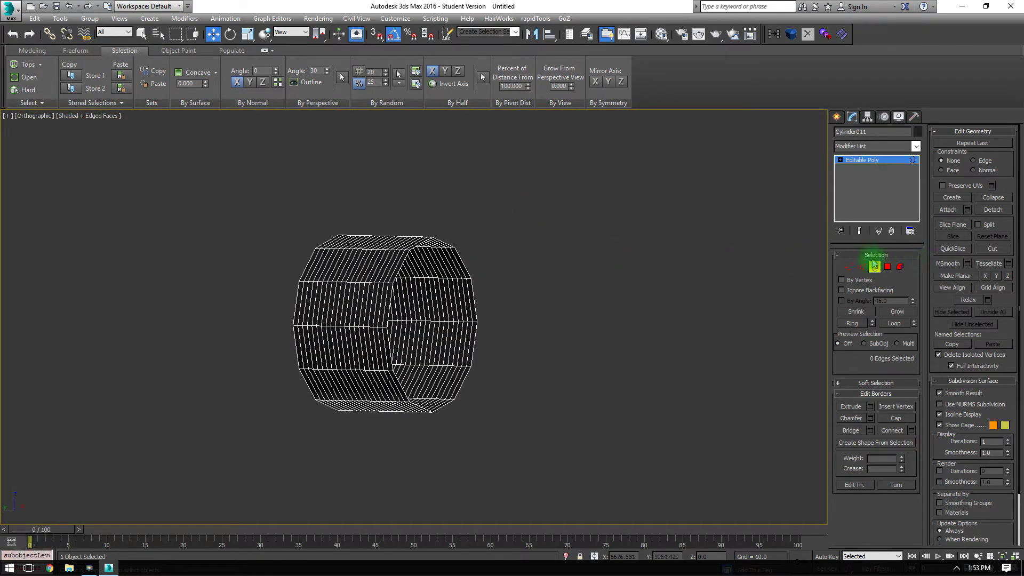
{"action": "left_click", "coordinate": [862, 267]}
{"action": "scroll", "coordinate": [453, 290], "scroll_direction": "up", "scroll_amount": 5}
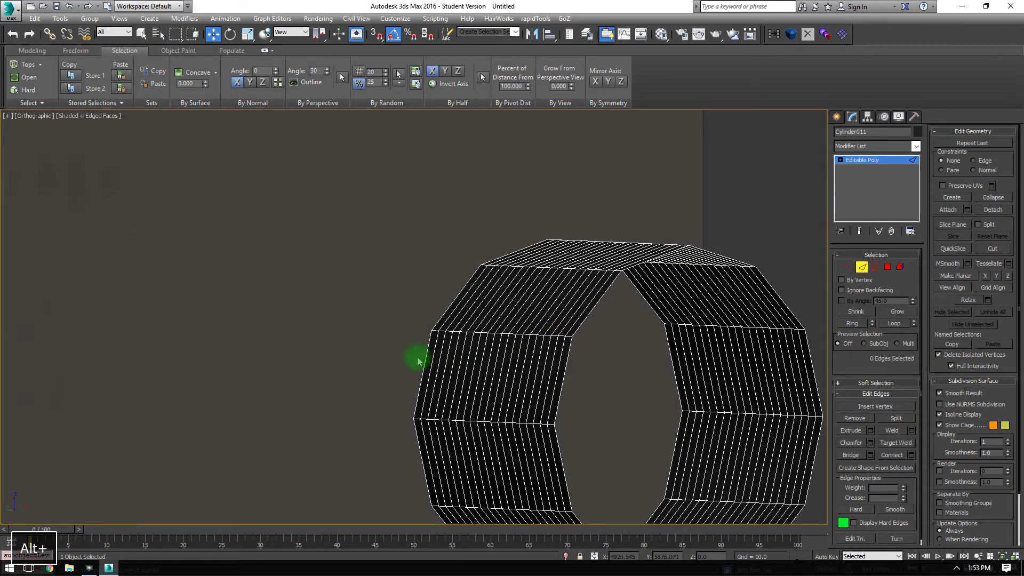
{"action": "left_click_drag", "start_coordinate": [363, 356], "coordinate": [571, 359]}
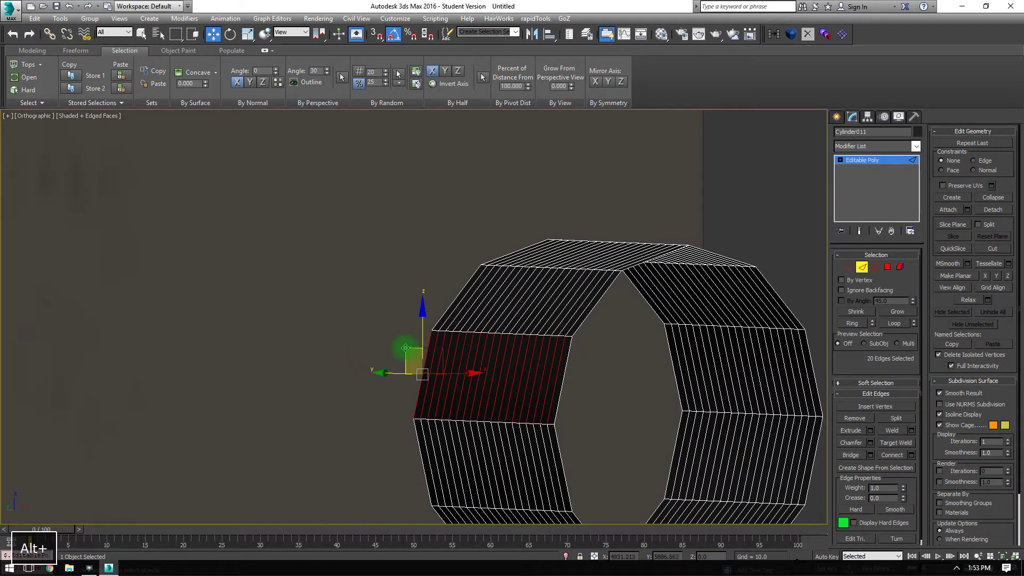
{"action": "left_click", "coordinate": [430, 343], "text": "alt"}
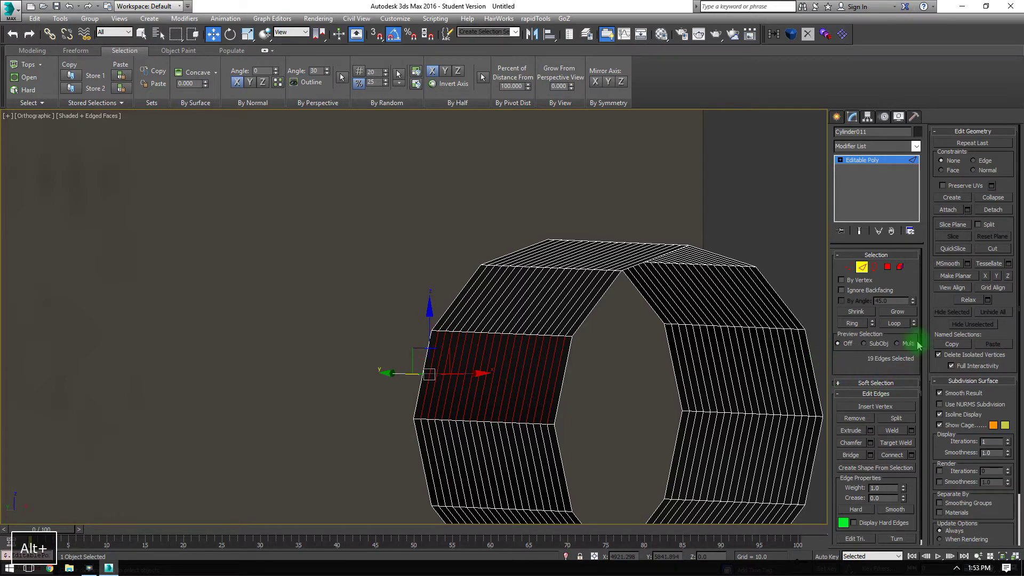
{"action": "left_click", "coordinate": [890, 323]}
{"action": "key", "text": "ctrl+BackSpace"}
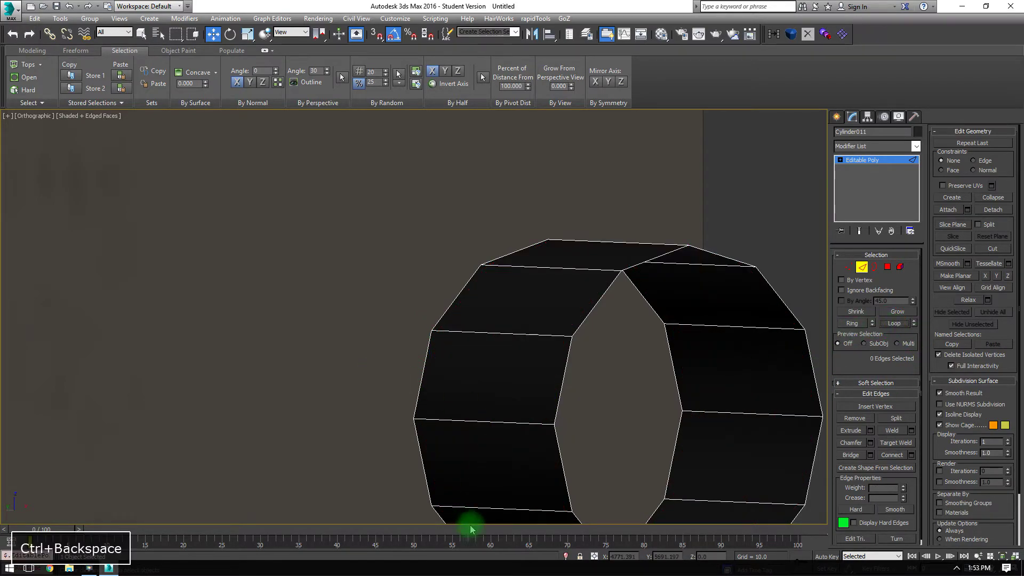
Step: Leave edge editing and select the open border at the tube's front end
{"action": "key", "text": "f"}
{"action": "scroll", "coordinate": [331, 336], "scroll_direction": "down", "scroll_amount": 6}
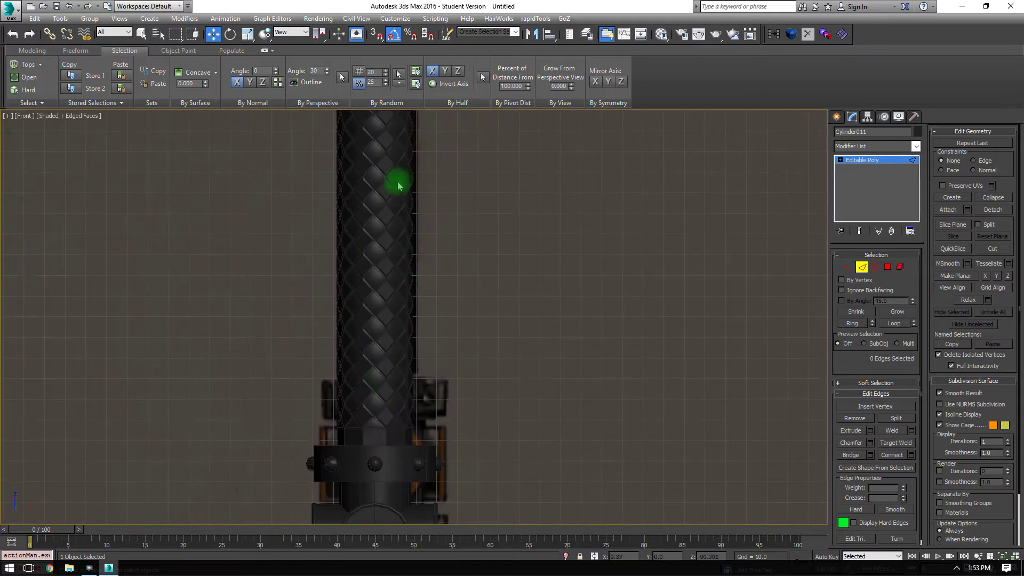
{"action": "middle_click_drag", "start_coordinate": [398, 184], "coordinate": [413, 6]}
{"action": "middle_click_drag", "start_coordinate": [388, 277], "coordinate": [418, 8]}
{"action": "middle_click_drag", "start_coordinate": [444, 210], "coordinate": [481, 235], "text": "alt"}
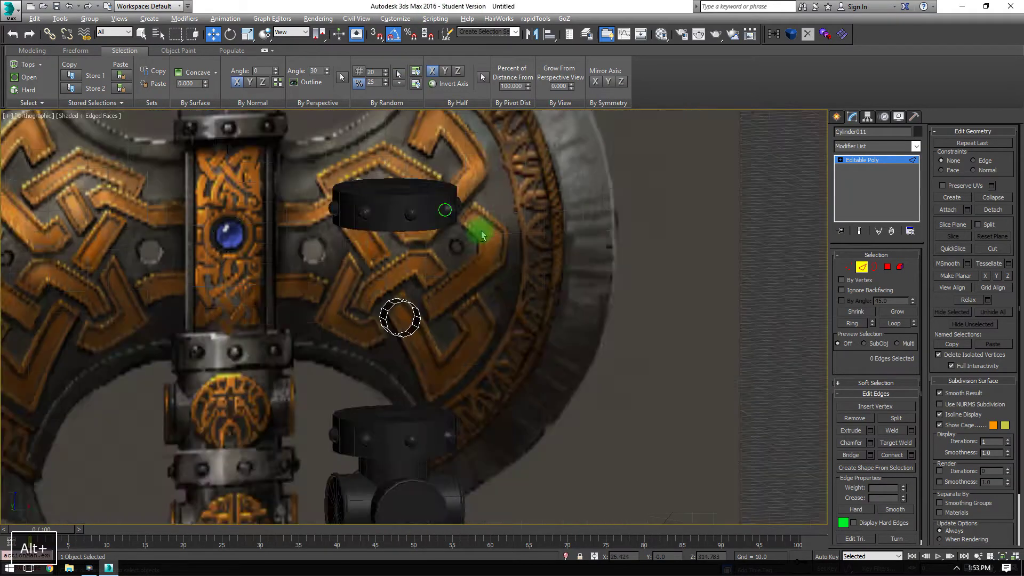
{"action": "key", "text": "alt+q"}
{"action": "left_click", "coordinate": [862, 266]}
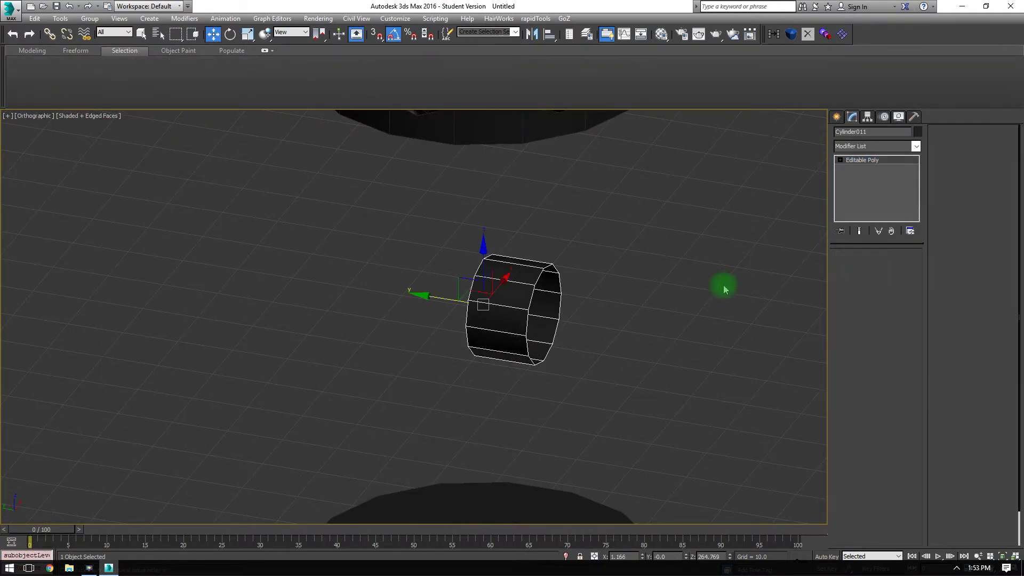
{"action": "key", "text": "3"}
{"action": "left_click", "coordinate": [560, 304]}
{"action": "scroll", "coordinate": [651, 313], "scroll_direction": "up", "scroll_amount": 2}
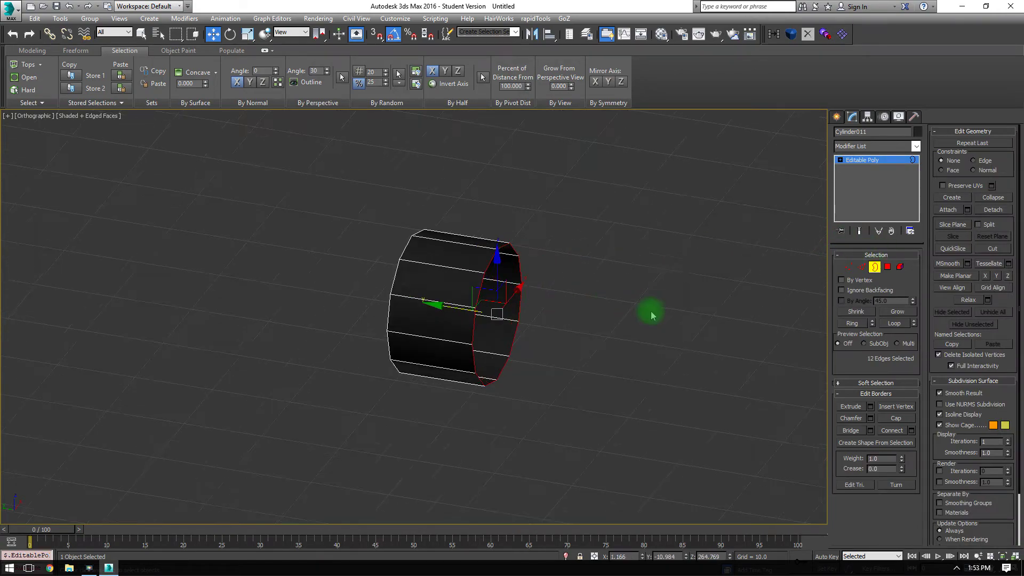
Step: Extend the front border outward by scaling a copy to about twice its size, forming a flat ring around the gem
{"action": "key", "text": "l"}
{"action": "key", "text": "f"}
{"action": "key", "text": "z"}
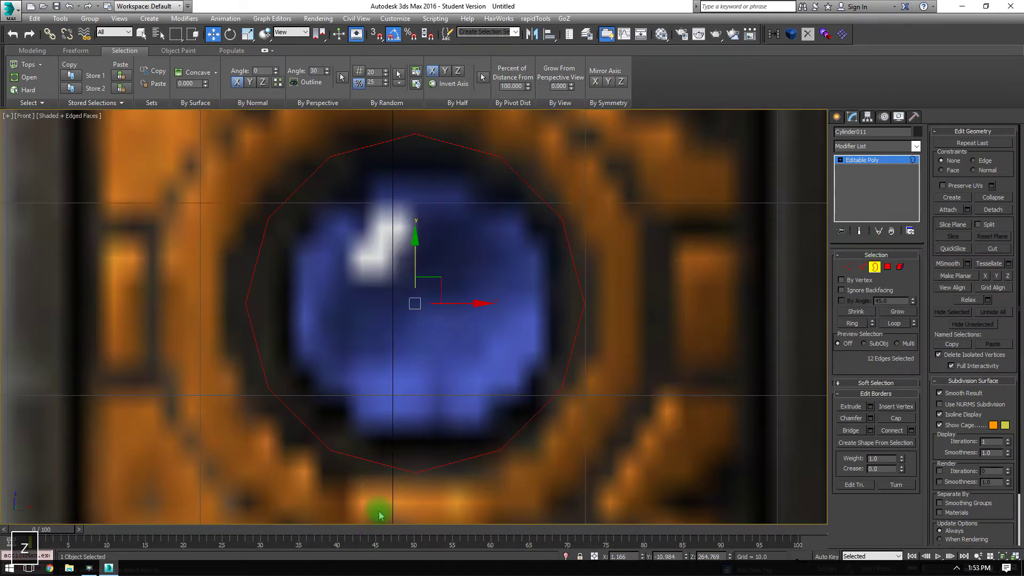
{"action": "middle_click_drag", "start_coordinate": [425, 245], "coordinate": [416, 301]}
{"action": "key", "text": "r"}
{"action": "left_click_drag", "start_coordinate": [424, 336], "coordinate": [464, 279], "text": "shift"}
{"action": "scroll", "coordinate": [515, 316], "scroll_direction": "down", "scroll_amount": 3}
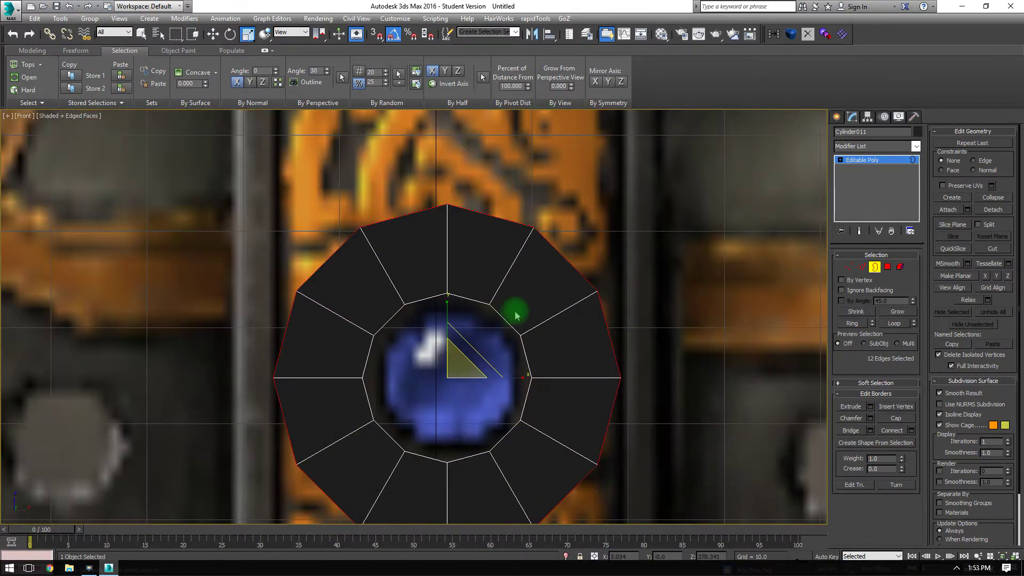
{"action": "middle_click_drag", "start_coordinate": [561, 210], "coordinate": [518, 135]}
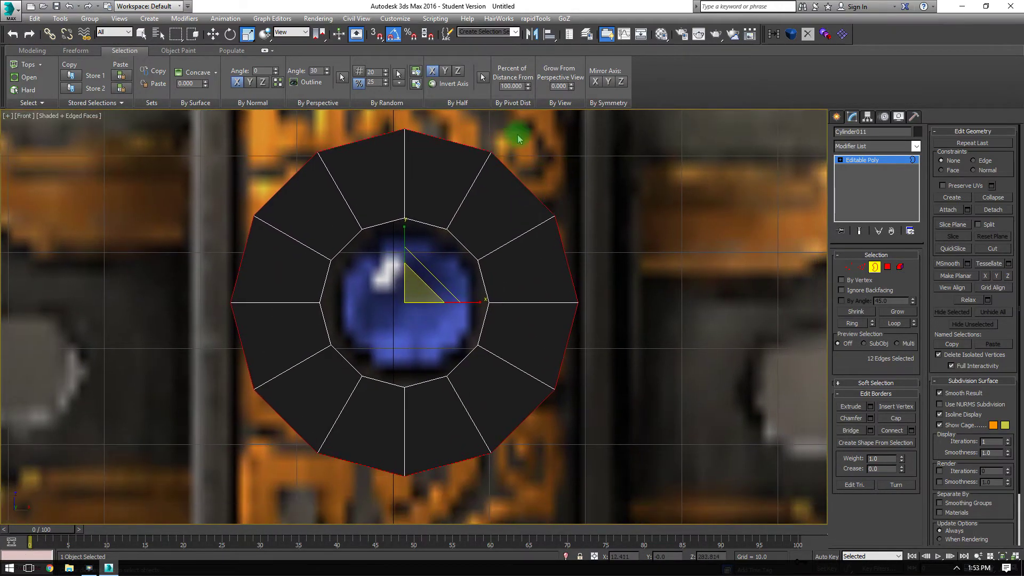
Step: Make the ring's three uppermost and three lowermost outer vertices planar in Z, one group at a time
{"action": "left_click", "coordinate": [843, 269]}
{"action": "left_click", "coordinate": [848, 267]}
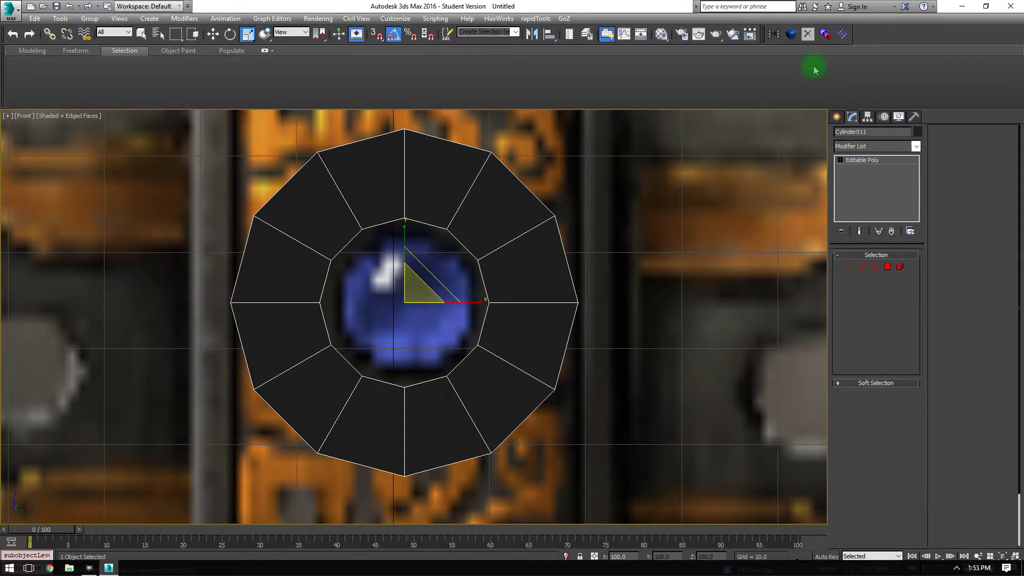
{"action": "left_click", "coordinate": [806, 33]}
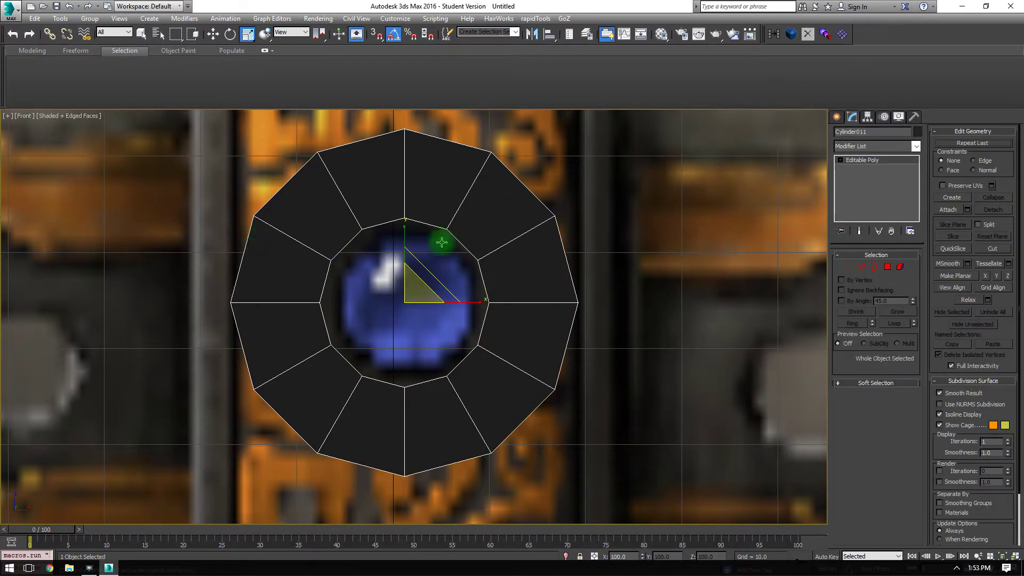
{"action": "left_click", "coordinate": [850, 266]}
{"action": "middle_click_drag", "start_coordinate": [374, 155], "coordinate": [370, 229]}
{"action": "left_click_drag", "start_coordinate": [212, 171], "coordinate": [602, 247]}
{"action": "left_click", "coordinate": [1007, 275]}
{"action": "middle_click_drag", "start_coordinate": [578, 314], "coordinate": [593, 162]}
{"action": "left_click_drag", "start_coordinate": [313, 347], "coordinate": [609, 424]}
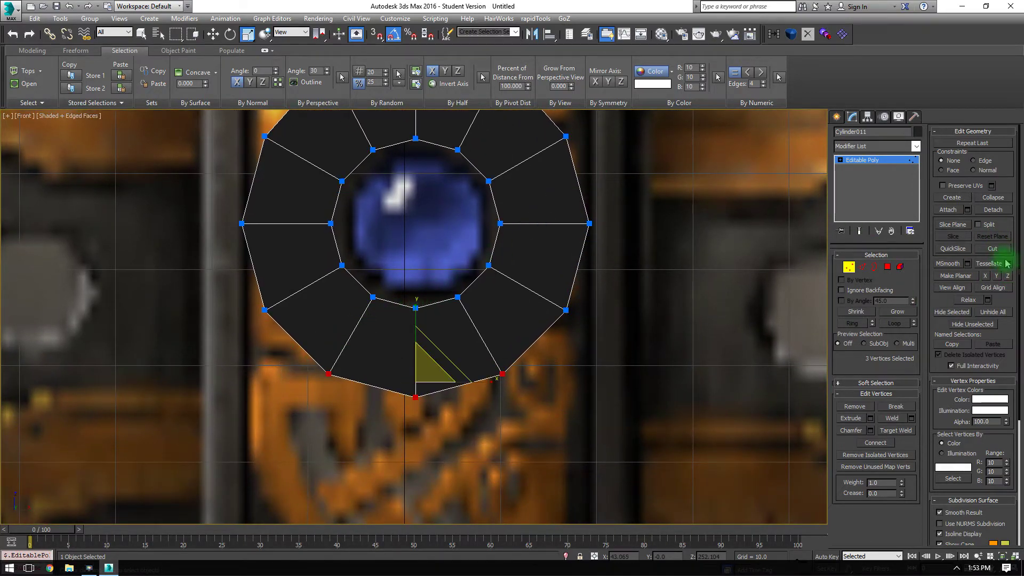
{"action": "left_click", "coordinate": [1008, 277]}
Step: Make the three outer vertices on the ring's right side planar in X, and do the same on its left side
{"action": "middle_click_drag", "start_coordinate": [404, 249], "coordinate": [407, 323]}
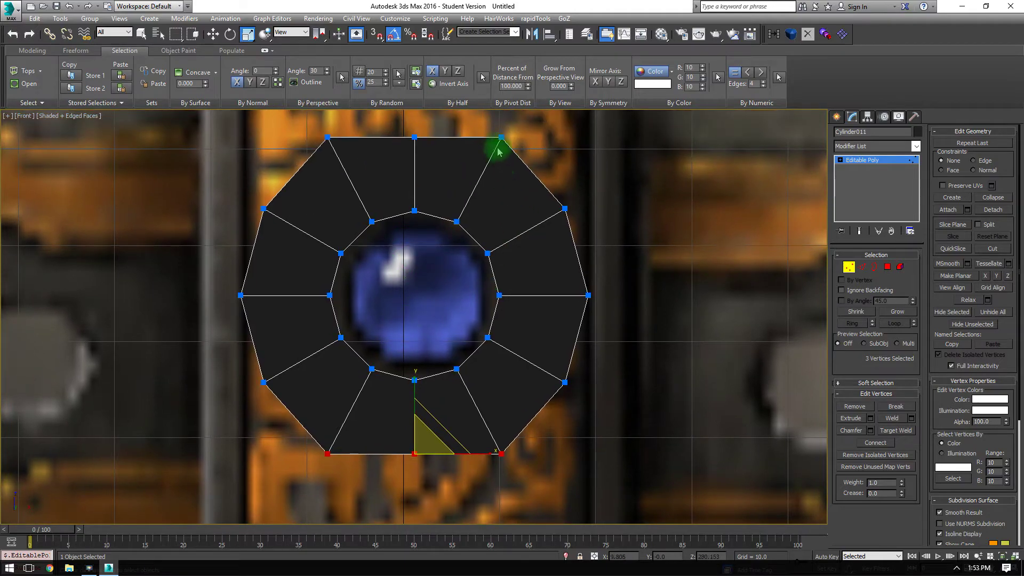
{"action": "left_click_drag", "start_coordinate": [566, 278], "coordinate": [576, 395]}
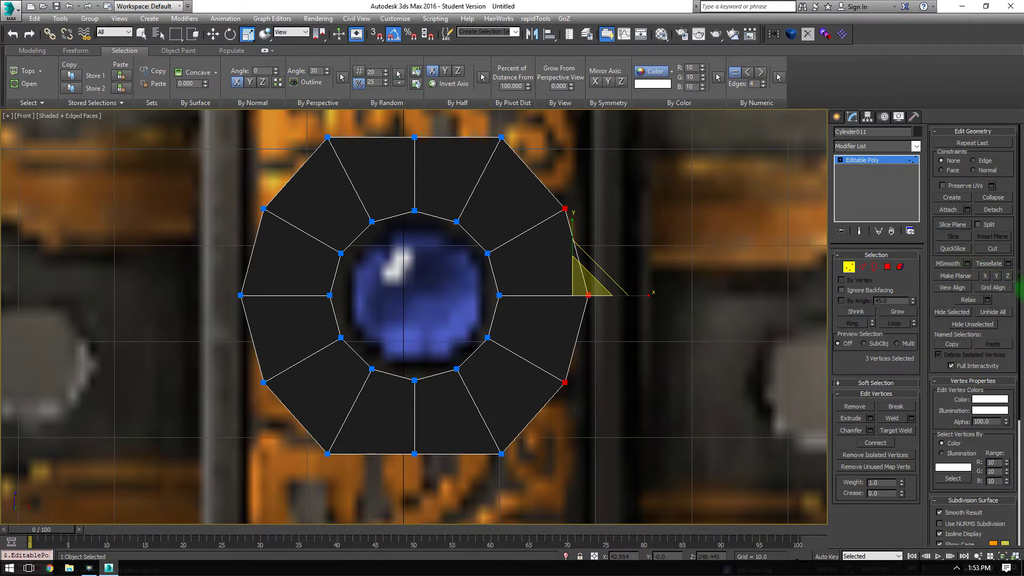
{"action": "left_click", "coordinate": [981, 276]}
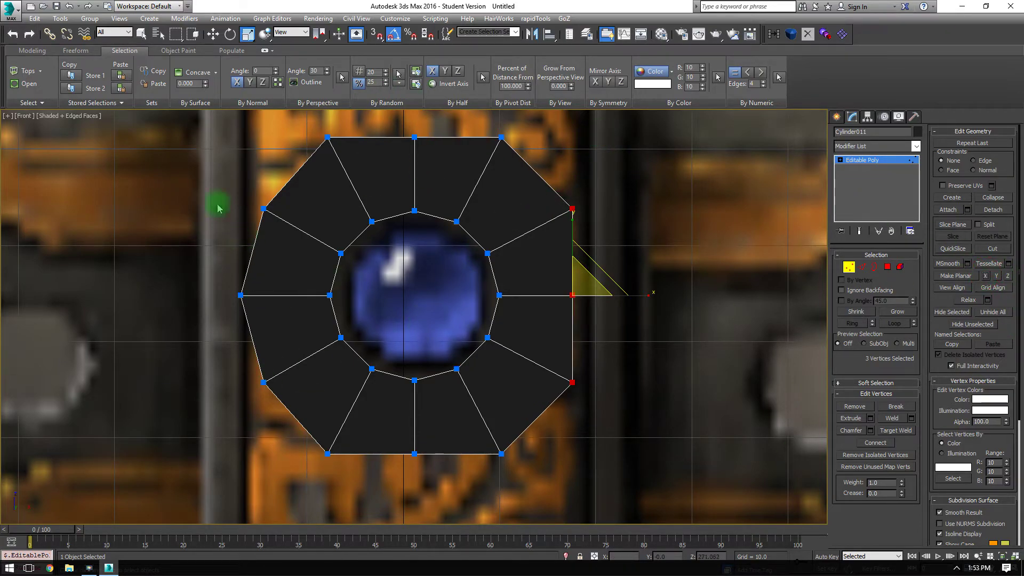
{"action": "left_click_drag", "start_coordinate": [178, 165], "coordinate": [269, 422]}
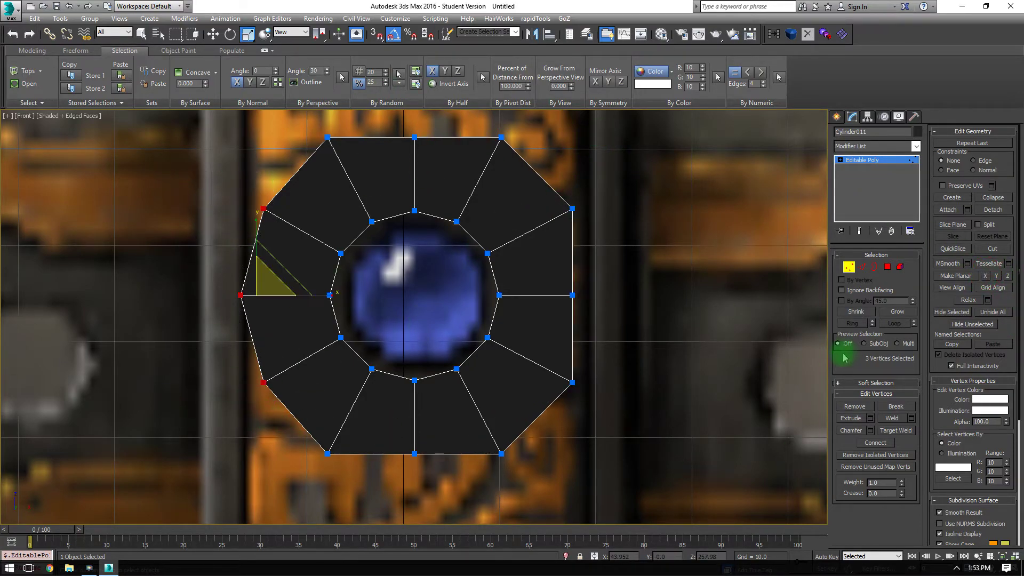
{"action": "left_click", "coordinate": [984, 276]}
Step: Select all five outer vertices on the ring's right side, including both corners, and make them planar in X
{"action": "left_click", "coordinate": [505, 141]}
{"action": "left_click_drag", "start_coordinate": [545, 186], "coordinate": [592, 410], "text": "ctrl"}
{"action": "left_click_drag", "start_coordinate": [492, 435], "coordinate": [533, 474], "text": "ctrl"}
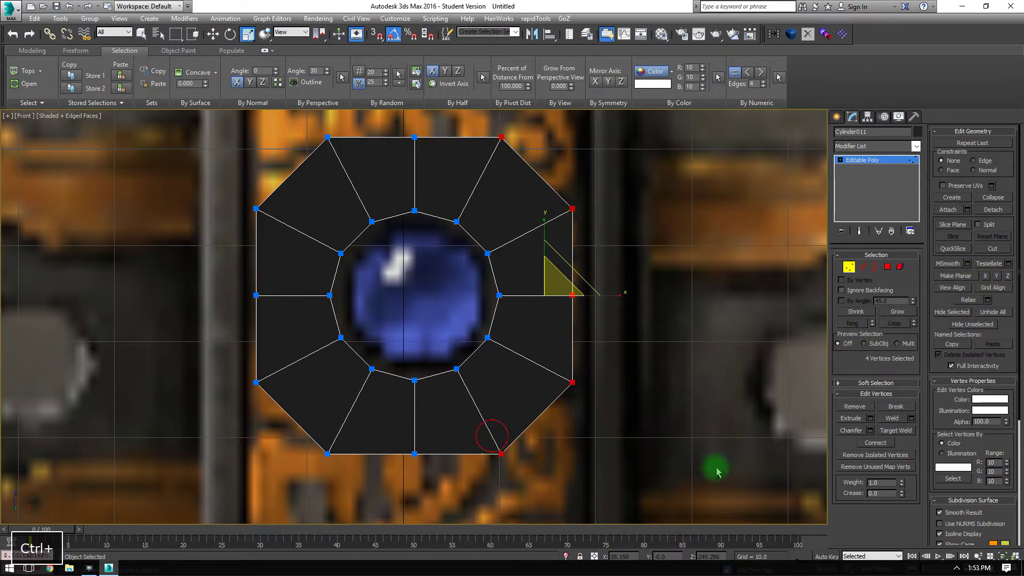
{"action": "left_click", "coordinate": [984, 276]}
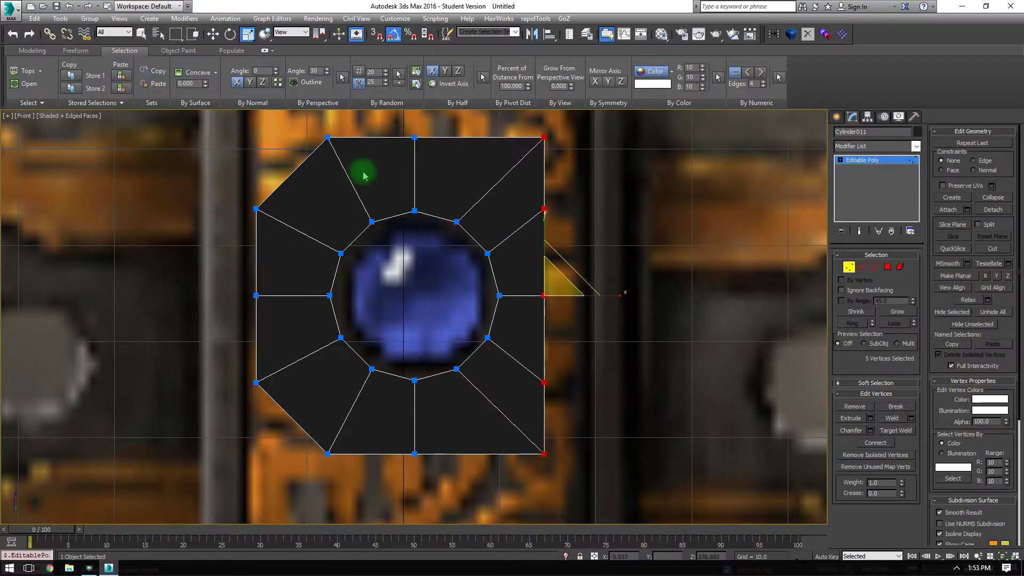
Step: Move the five right-hand vertices about 4.7 units outward along X to the ornate strip's outer edge
{"action": "middle_click_drag", "start_coordinate": [411, 204], "coordinate": [303, 239]}
{"action": "middle_click_drag", "start_coordinate": [448, 196], "coordinate": [448, 163]}
{"action": "key", "text": "w"}
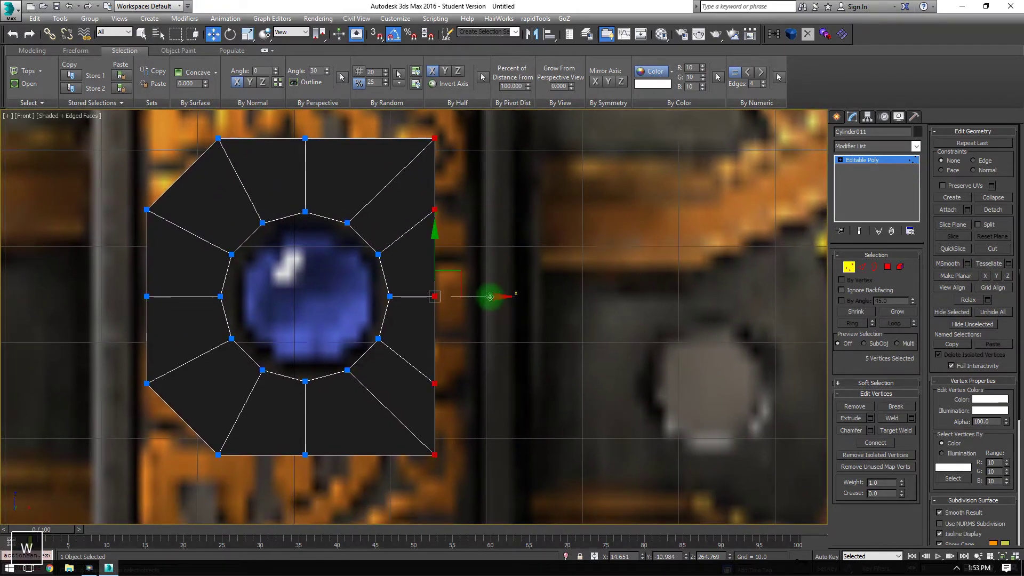
{"action": "left_click_drag", "start_coordinate": [488, 293], "coordinate": [534, 301]}
{"action": "middle_click_drag", "start_coordinate": [507, 257], "coordinate": [523, 306]}
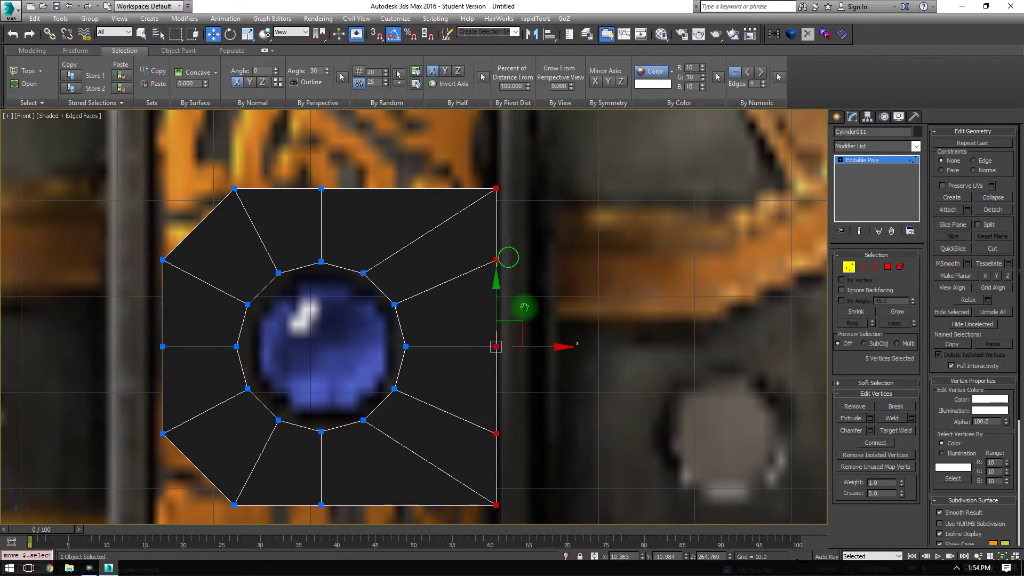
Step: Target-weld the second and fourth vertices of the plate's right side onto its upper and lower corners
{"action": "left_click", "coordinate": [898, 429]}
{"action": "left_click", "coordinate": [496, 260]}
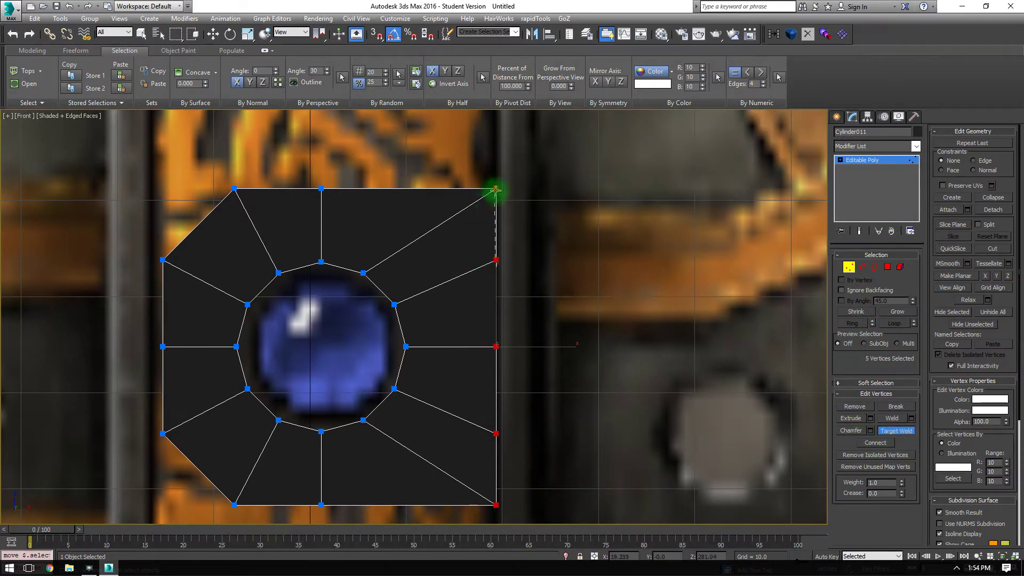
{"action": "left_click", "coordinate": [495, 189]}
{"action": "middle_click_drag", "start_coordinate": [519, 293], "coordinate": [539, 267]}
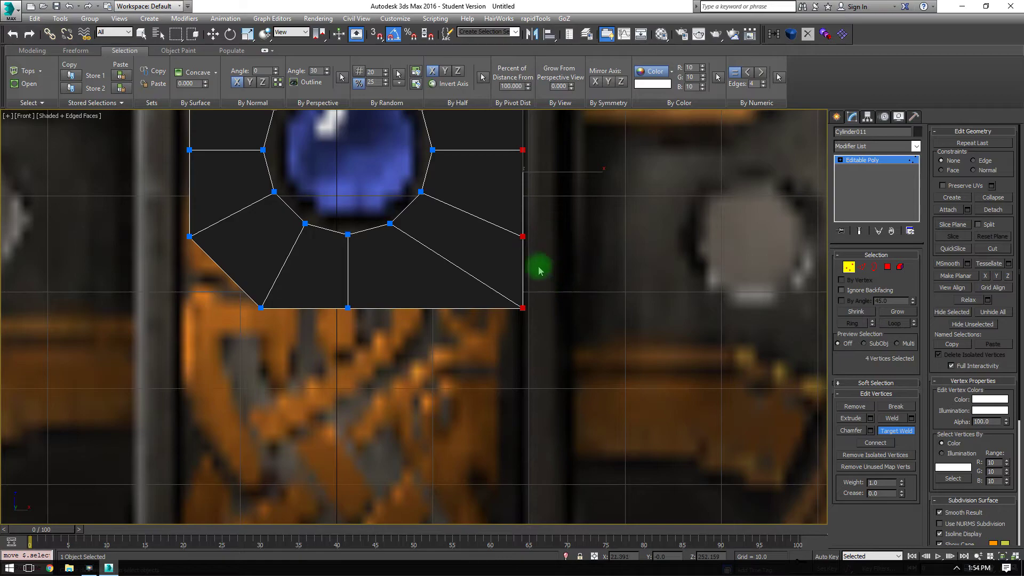
{"action": "left_click", "coordinate": [524, 307]}
{"action": "right_click", "coordinate": [567, 210]}
Step: Connect the gem hole's rightmost vertex to the plate's upper-right and lower-right corner vertices
{"action": "middle_click_drag", "start_coordinate": [567, 211], "coordinate": [568, 285]}
{"action": "left_click_drag", "start_coordinate": [437, 235], "coordinate": [428, 219]}
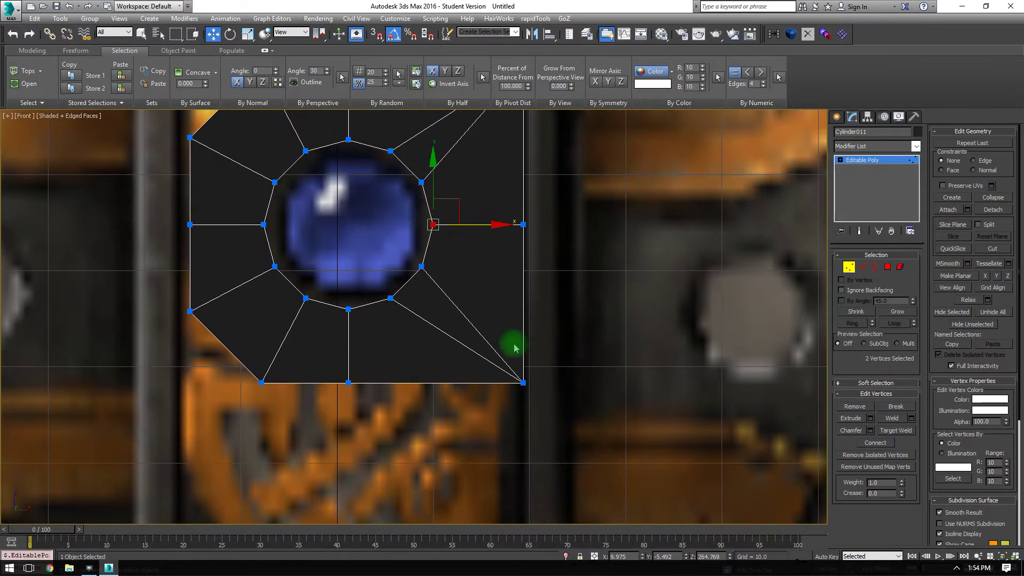
{"action": "left_click_drag", "start_coordinate": [513, 346], "coordinate": [542, 416], "text": "ctrl"}
{"action": "key", "text": "ctrl+c"}
{"action": "middle_click_drag", "start_coordinate": [533, 210], "coordinate": [533, 320]}
{"action": "left_click", "coordinate": [517, 197], "text": "ctrl"}
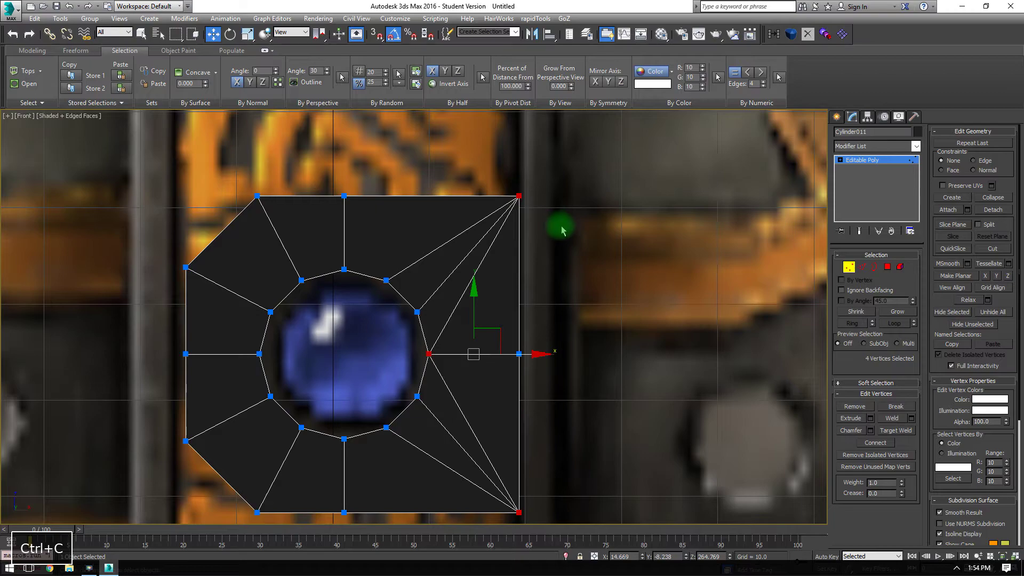
Step: Remove the horizontal edge between the hole's rightmost vertex and the plate's right side, along with its leftover vertex
{"action": "middle_click_drag", "start_coordinate": [560, 226], "coordinate": [571, 190]}
{"action": "left_click", "coordinate": [871, 270]}
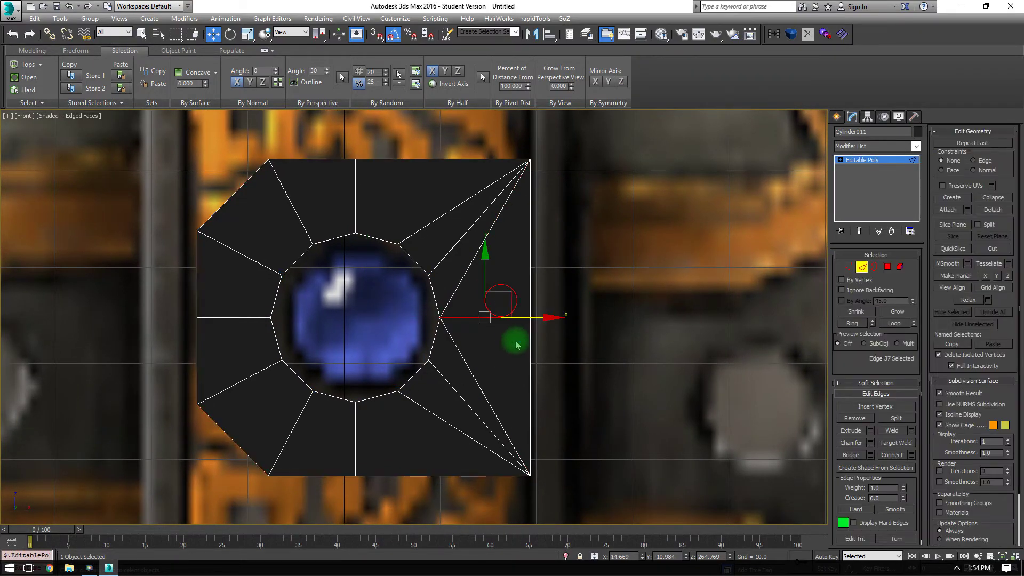
{"action": "key", "text": "ctrl+BackSpace"}
{"action": "scroll", "coordinate": [554, 375], "scroll_direction": "down", "scroll_amount": 2}
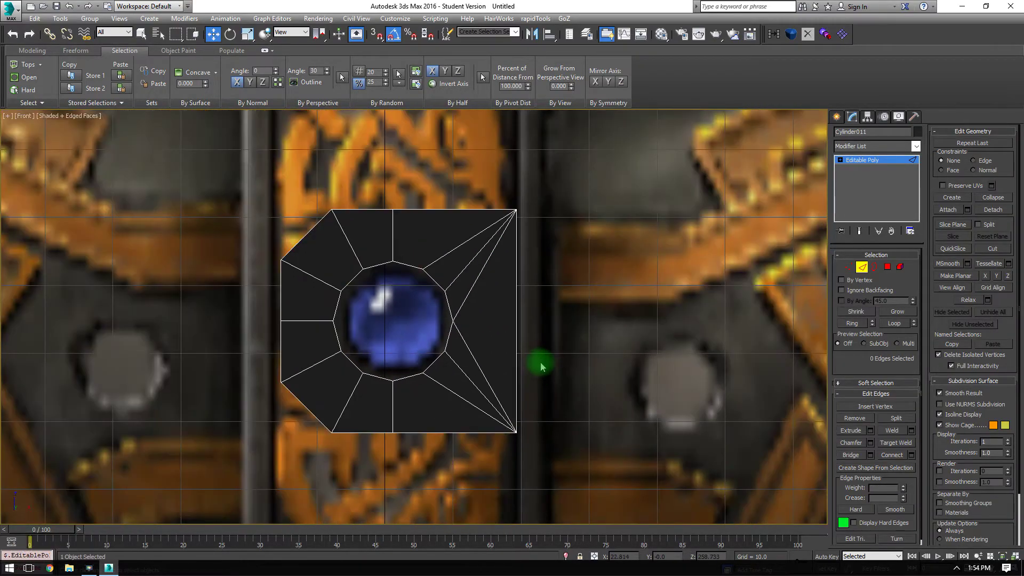
Step: Raise the plate's three top vertices along the vertical axis to meet the upper collar's lower edge, at about Z 310.4
{"action": "left_click", "coordinate": [844, 269]}
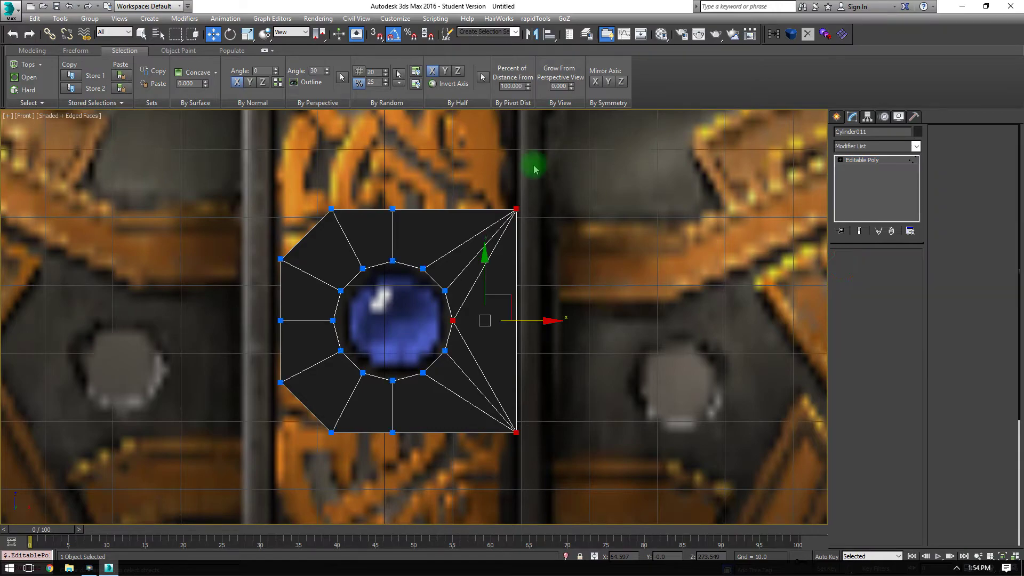
{"action": "left_click_drag", "start_coordinate": [532, 165], "coordinate": [309, 222]}
{"action": "middle_click_drag", "start_coordinate": [308, 222], "coordinate": [346, 362]}
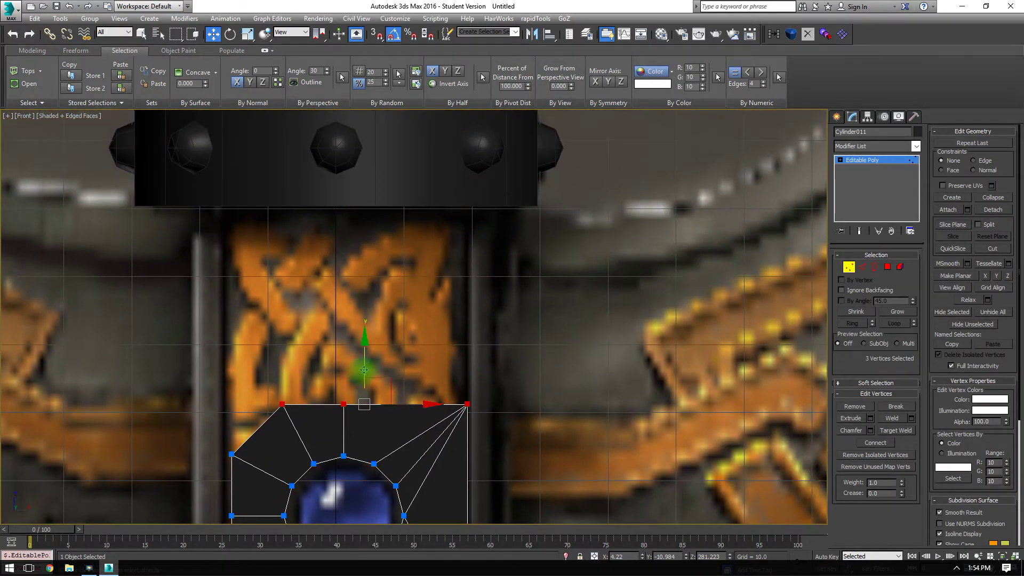
{"action": "left_click_drag", "start_coordinate": [364, 370], "coordinate": [368, 167]}
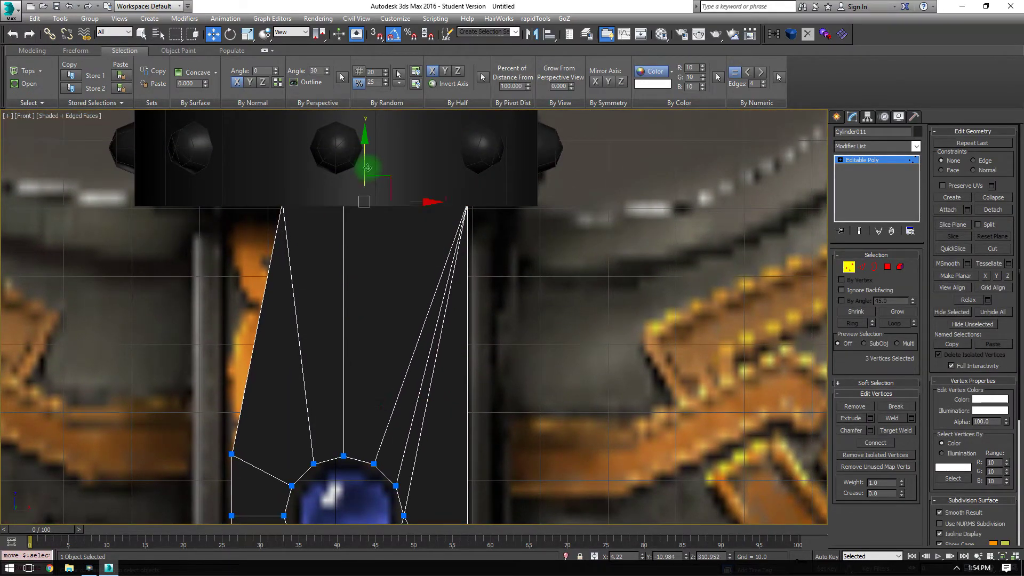
{"action": "middle_click_drag", "start_coordinate": [367, 168], "coordinate": [401, 270]}
{"action": "key", "text": "F3"}
{"action": "scroll", "coordinate": [469, 282], "scroll_direction": "up", "scroll_amount": 5}
{"action": "middle_click_drag", "start_coordinate": [265, 369], "coordinate": [527, 245]}
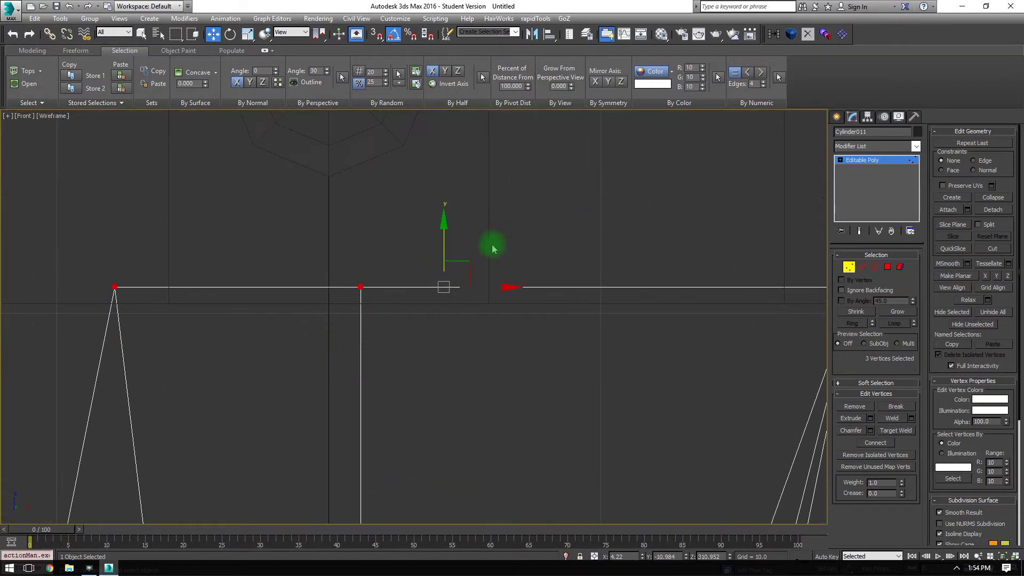
{"action": "scroll", "coordinate": [493, 248], "scroll_direction": "up", "scroll_amount": 2}
{"action": "left_click_drag", "start_coordinate": [421, 241], "coordinate": [412, 265]}
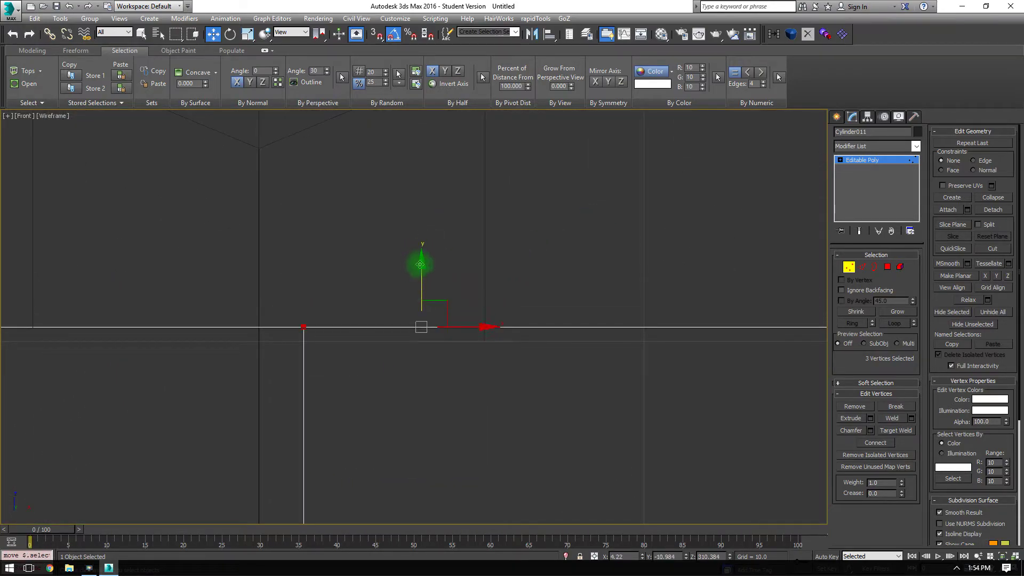
Step: Lower the plate's three bottom vertices to meet the lower collar's top edge, at about Z 216.9, aligning them in wireframe
{"action": "key", "text": "g"}
{"action": "middle_click_drag", "start_coordinate": [480, 324], "coordinate": [473, 179]}
{"action": "scroll", "coordinate": [473, 179], "scroll_direction": "down", "scroll_amount": 10}
{"action": "middle_click_drag", "start_coordinate": [539, 320], "coordinate": [536, 300]}
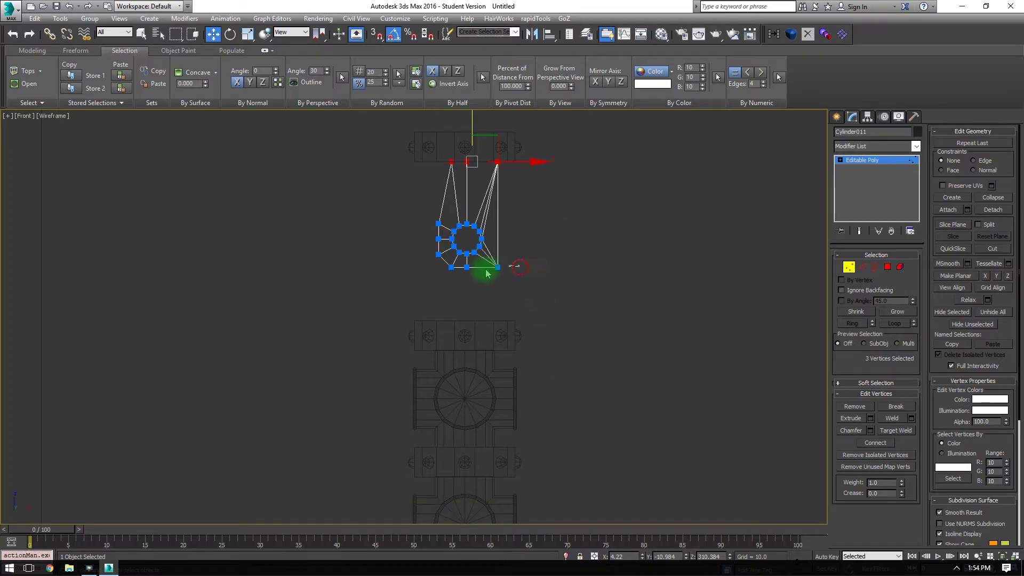
{"action": "left_click_drag", "start_coordinate": [486, 272], "coordinate": [436, 315]}
{"action": "scroll", "coordinate": [464, 238], "scroll_direction": "up", "scroll_amount": 5}
{"action": "middle_click_drag", "start_coordinate": [470, 262], "coordinate": [482, 144]}
{"action": "left_click_drag", "start_coordinate": [507, 172], "coordinate": [507, 379]}
{"action": "scroll", "coordinate": [509, 373], "scroll_direction": "up", "scroll_amount": 4}
{"action": "mouse_move", "coordinate": [558, 425]}
{"action": "left_mouse_down"}
{"action": "mouse_move", "coordinate": [560, 245]}
{"action": "mouse_move", "coordinate": [564, 258]}
{"action": "left_mouse_up"}
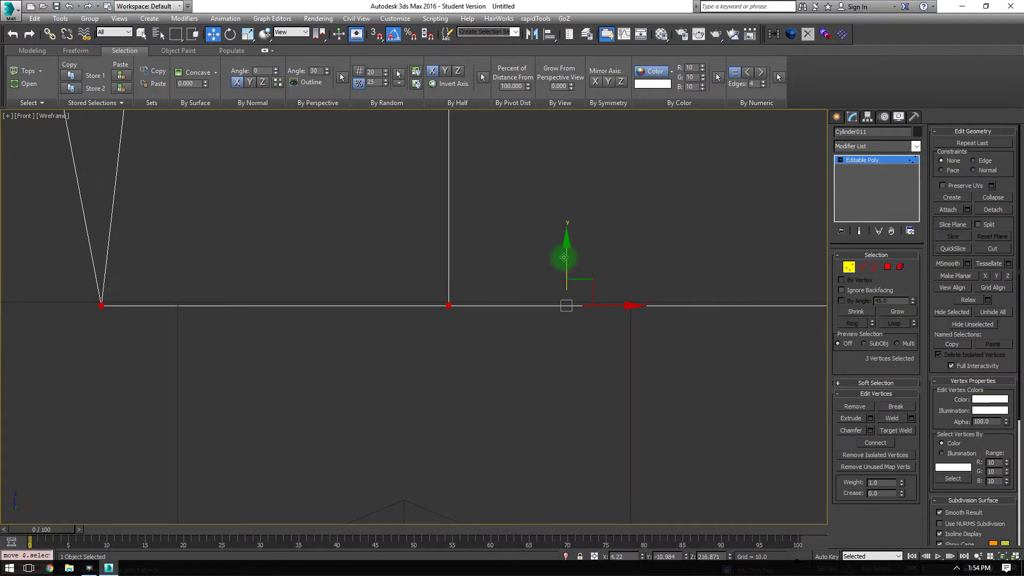
{"action": "middle_click_drag", "start_coordinate": [581, 254], "coordinate": [551, 294]}
{"action": "key", "text": "F3"}
Step: Extrude the plate's right vertical edge about 5.1 units along negative Y, 3.9 outward along X and 31.3 back along positive Y
{"action": "middle_click_drag", "start_coordinate": [628, 269], "coordinate": [363, 365]}
{"action": "scroll", "coordinate": [464, 335], "scroll_direction": "down", "scroll_amount": 9}
{"action": "middle_click_drag", "start_coordinate": [522, 319], "coordinate": [645, 339]}
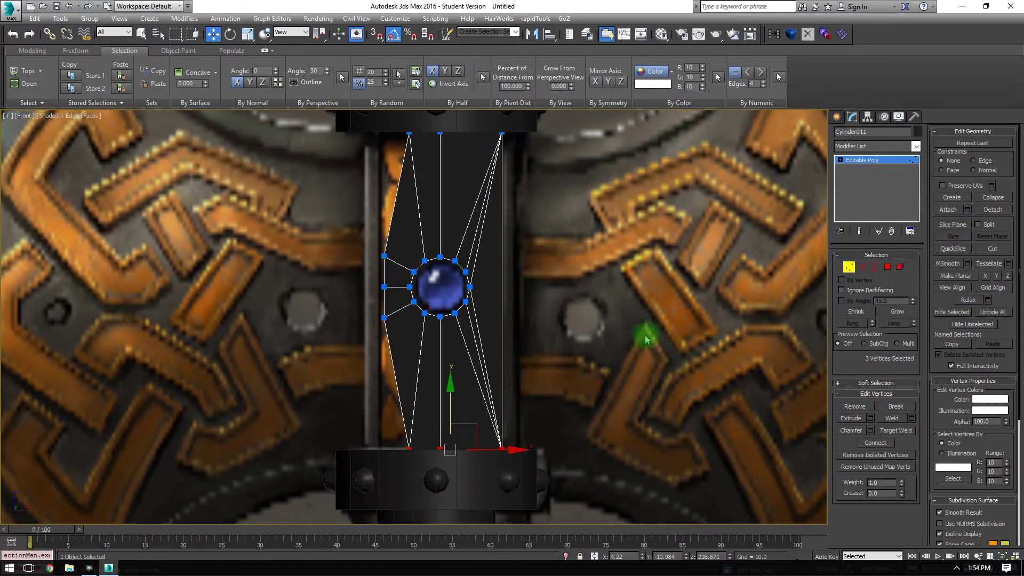
{"action": "left_click", "coordinate": [849, 267]}
{"action": "left_click", "coordinate": [863, 268]}
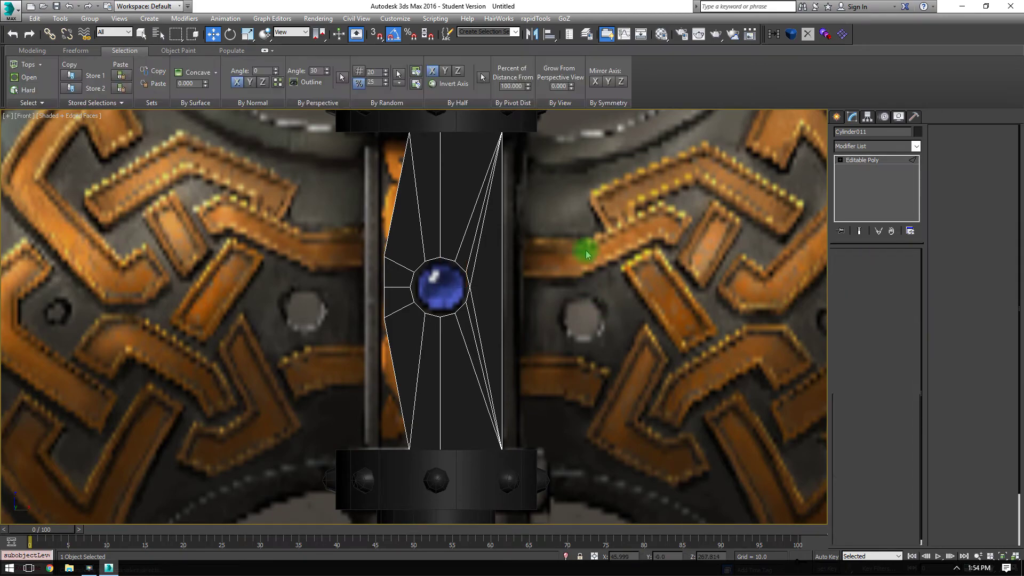
{"action": "left_click", "coordinate": [503, 258]}
{"action": "key", "text": "p"}
{"action": "middle_click_drag", "start_coordinate": [615, 322], "coordinate": [504, 352]}
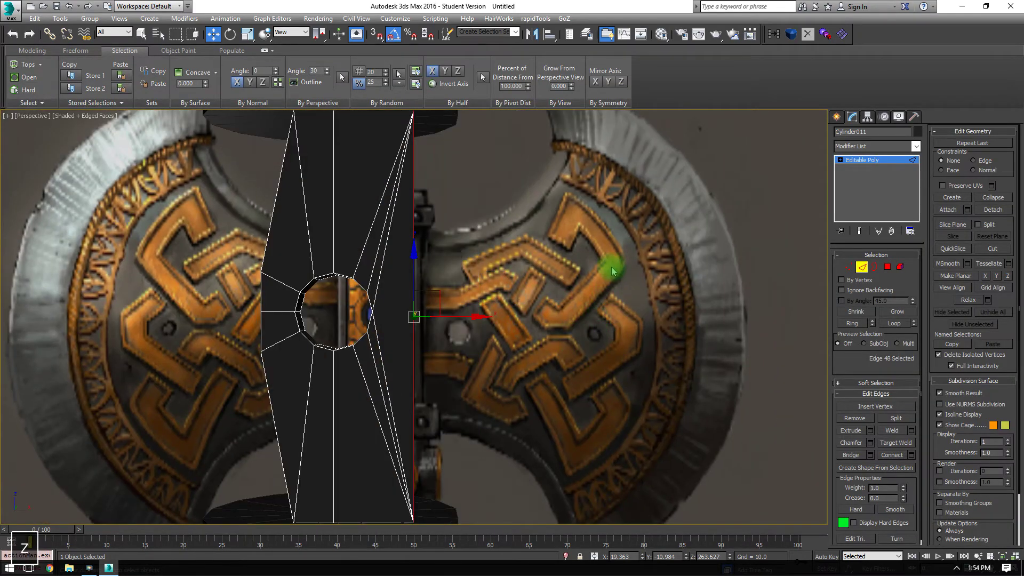
{"action": "middle_click_drag", "start_coordinate": [611, 267], "coordinate": [457, 311], "text": "alt"}
{"action": "middle_click_drag", "start_coordinate": [456, 311], "coordinate": [452, 251]}
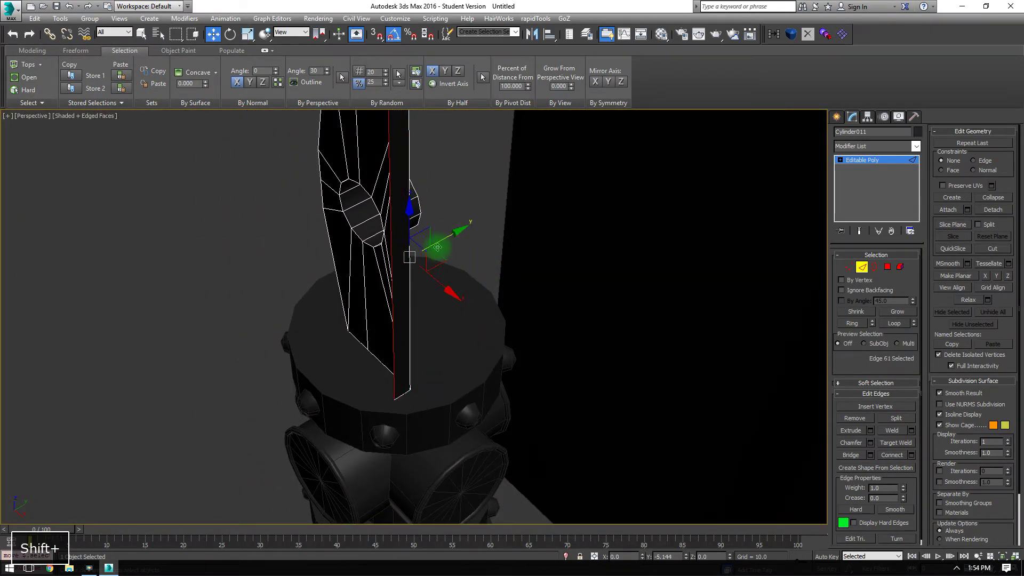
{"action": "left_click_drag", "start_coordinate": [425, 297], "coordinate": [433, 305], "text": "shift"}
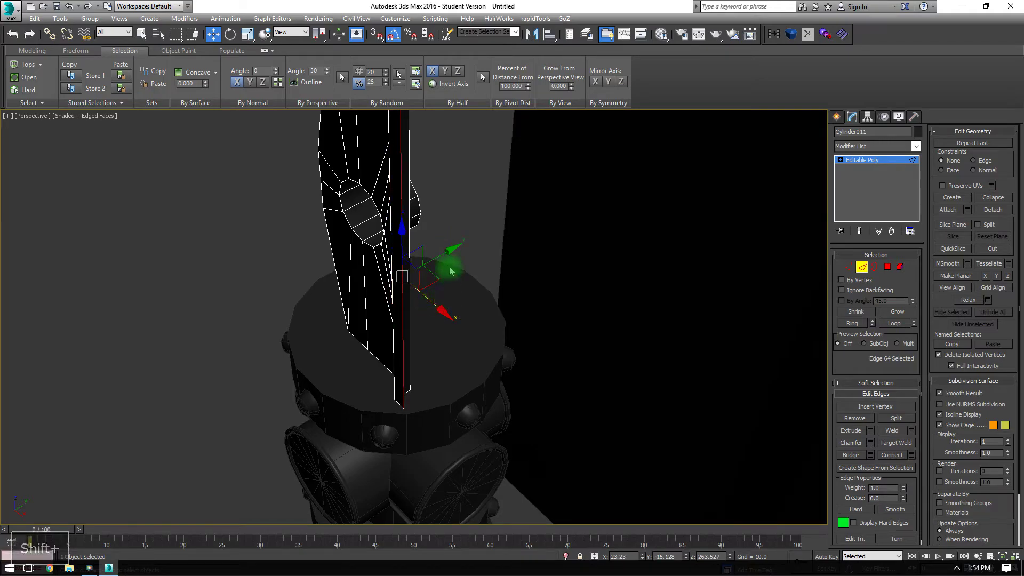
{"action": "mouse_move", "coordinate": [454, 243]}
{"action": "left_mouse_down", "text": "shift"}
{"action": "mouse_move", "coordinate": [542, 213]}
{"action": "mouse_move", "coordinate": [526, 205]}
{"action": "left_mouse_up", "text": "shift"}
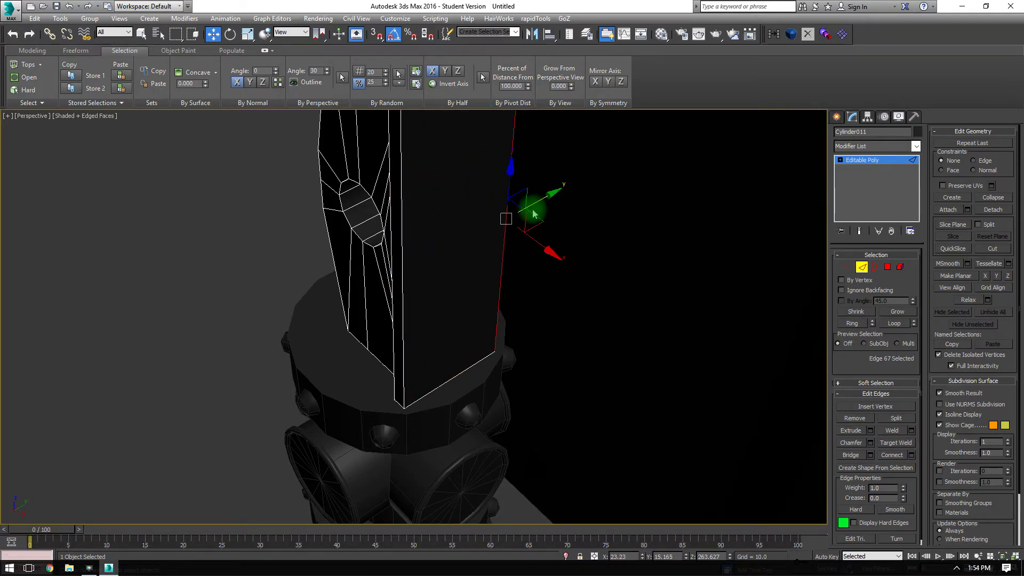
Step: Select the whole plate element and shift it along Y about 4.6 units toward the front
{"action": "mouse_move", "coordinate": [526, 206]}
{"action": "middle_mouse_down", "text": "alt"}
{"action": "mouse_move", "coordinate": [557, 178]}
{"action": "mouse_move", "coordinate": [496, 193]}
{"action": "mouse_move", "coordinate": [424, 184]}
{"action": "mouse_move", "coordinate": [783, 235]}
{"action": "middle_mouse_up", "text": "alt"}
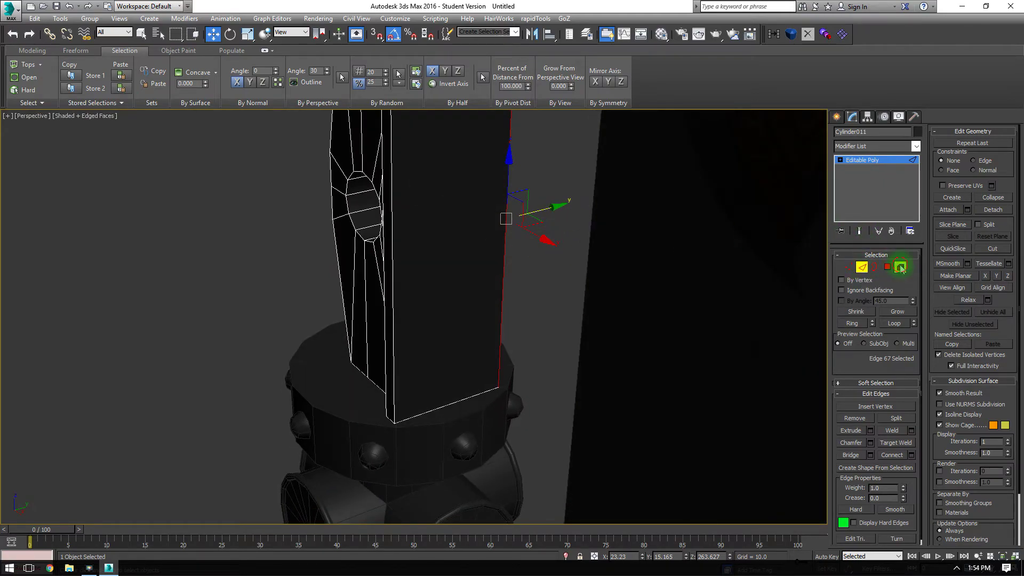
{"action": "left_click", "coordinate": [900, 268]}
{"action": "left_click", "coordinate": [414, 206]}
{"action": "left_click_drag", "start_coordinate": [430, 198], "coordinate": [410, 210]}
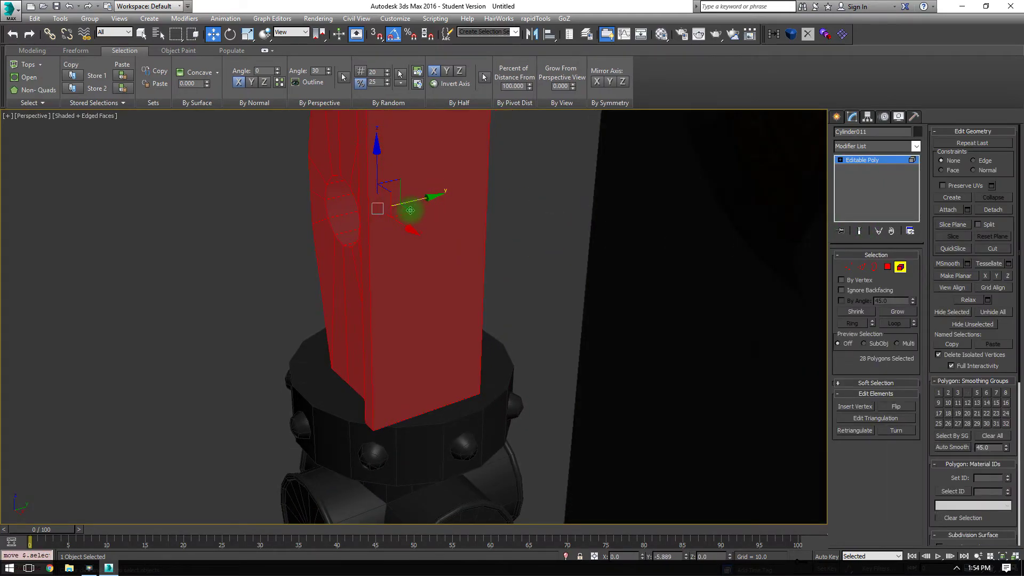
{"action": "middle_click_drag", "start_coordinate": [407, 212], "coordinate": [498, 204], "text": "alt"}
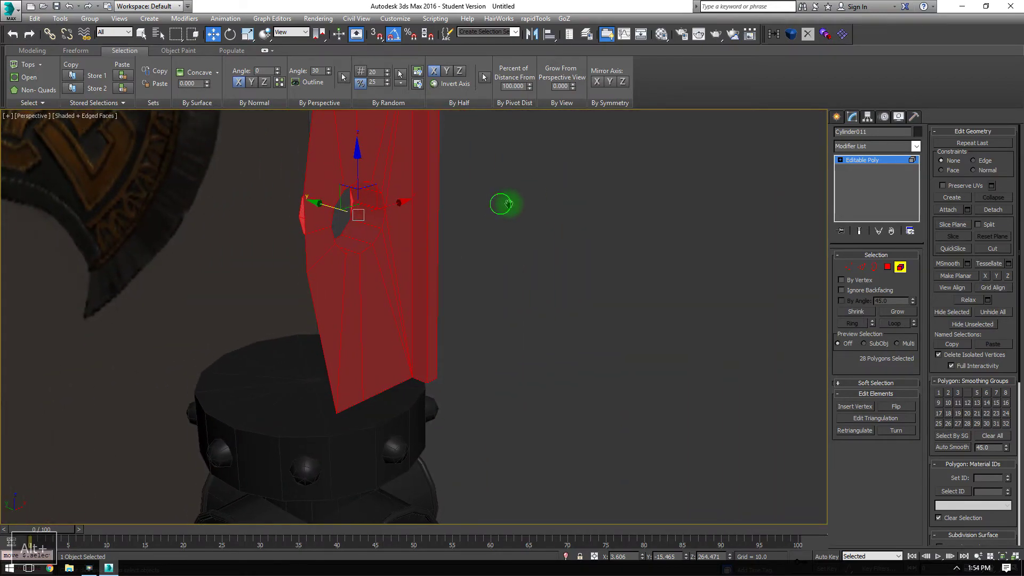
{"action": "scroll", "coordinate": [435, 270], "scroll_direction": "up", "scroll_amount": 5}
{"action": "middle_click_drag", "start_coordinate": [435, 270], "coordinate": [312, 191], "text": "alt"}
{"action": "left_click_drag", "start_coordinate": [312, 192], "coordinate": [276, 197]}
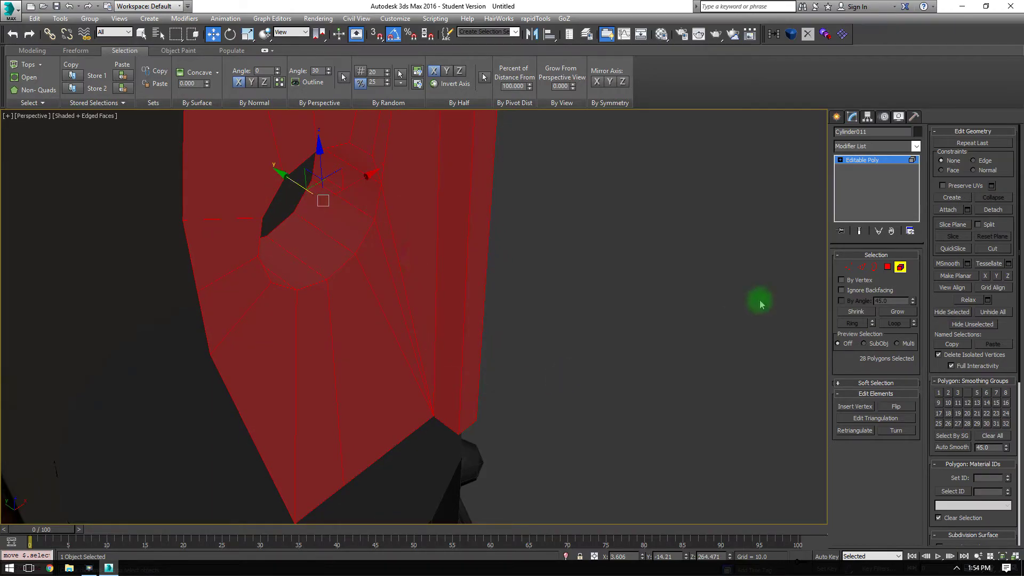
Step: Push the narrow front polygon of the plate's outer rim back about 3.9 units along positive Y
{"action": "left_click", "coordinate": [887, 266]}
{"action": "left_click", "coordinate": [449, 276]}
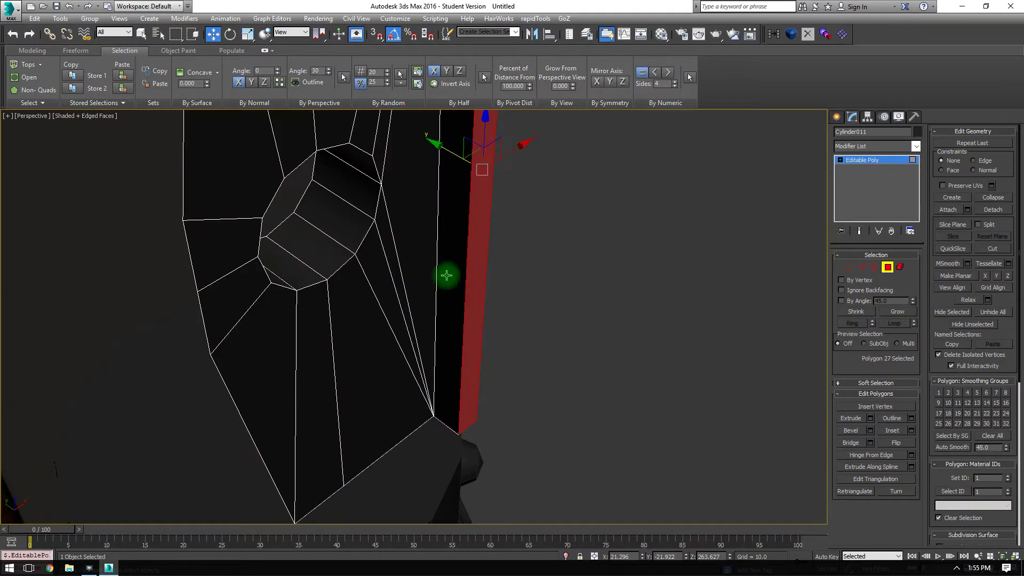
{"action": "left_click_drag", "start_coordinate": [452, 154], "coordinate": [424, 148]}
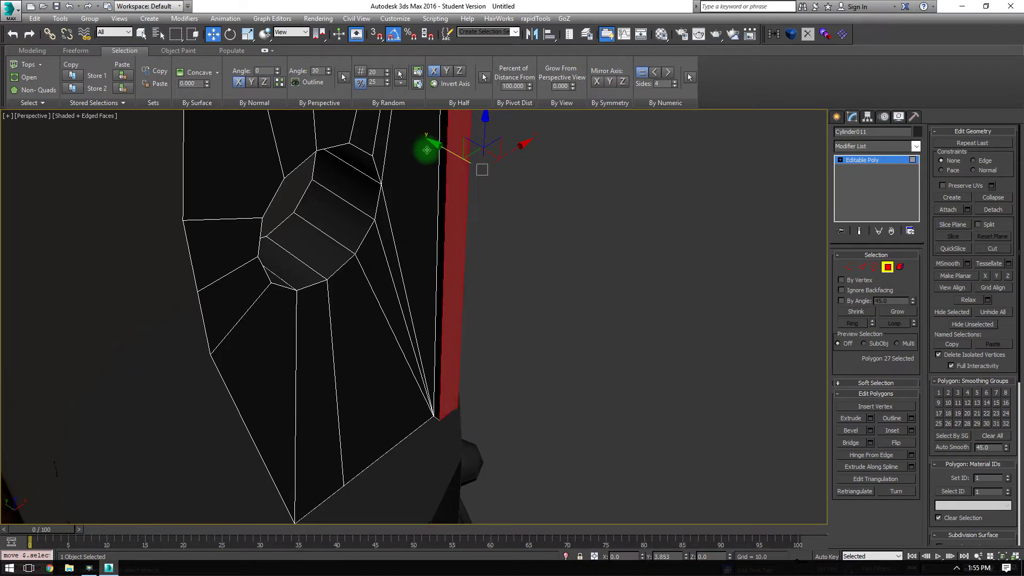
Step: Flip the normals of the entire plate element
{"action": "left_click", "coordinate": [900, 267]}
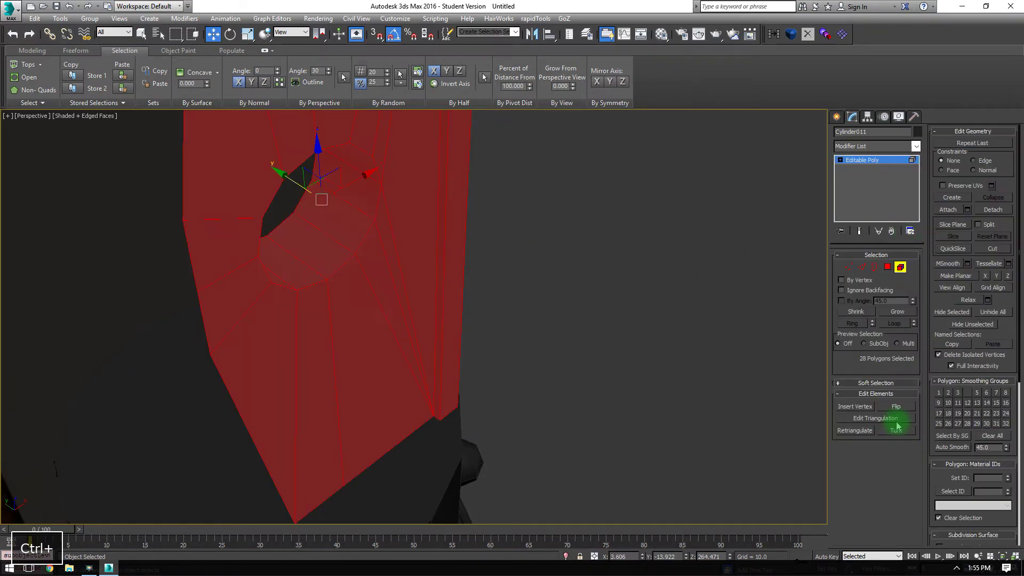
{"action": "left_click", "coordinate": [895, 406]}
{"action": "left_click", "coordinate": [900, 267]}
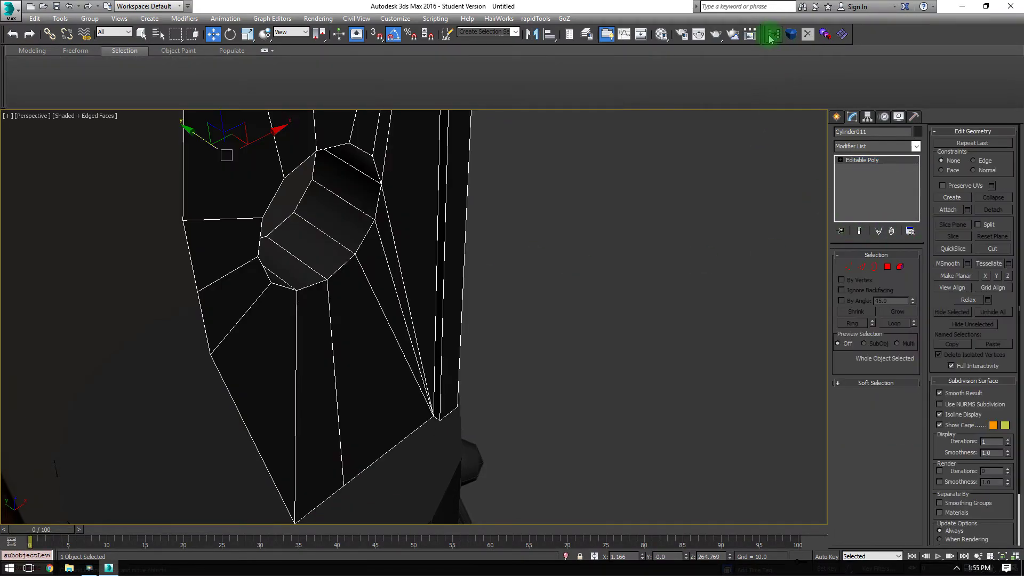
Step: Apply a Symmetry modifier across X and a second one across Y with Flip on to complete the block
{"action": "left_click", "coordinate": [773, 34]}
{"action": "middle_click_drag", "start_coordinate": [593, 277], "coordinate": [497, 225], "text": "alt"}
{"action": "scroll", "coordinate": [496, 225], "scroll_direction": "down", "scroll_amount": 5}
{"action": "middle_click_drag", "start_coordinate": [493, 269], "coordinate": [424, 270], "text": "alt"}
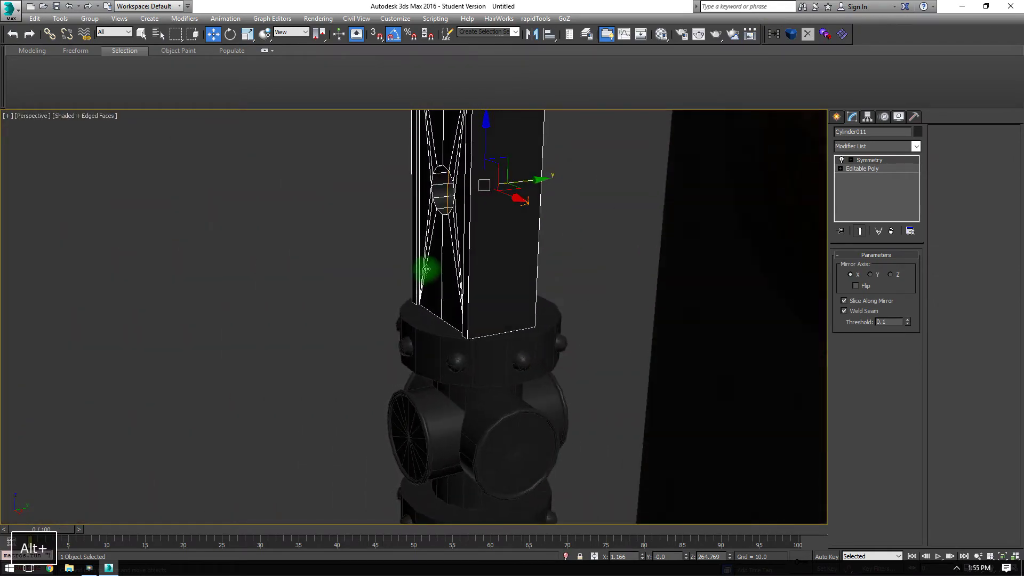
{"action": "left_click", "coordinate": [780, 34]}
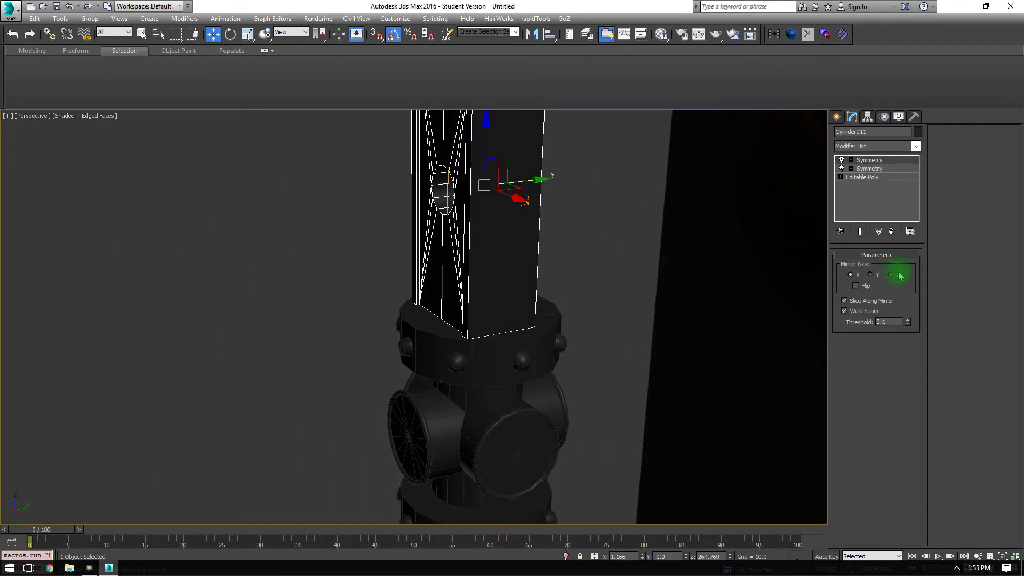
{"action": "left_click", "coordinate": [871, 275]}
{"action": "left_click", "coordinate": [856, 286]}
Step: Convert the mirrored plate to an Editable Poly
{"action": "middle_click_drag", "start_coordinate": [666, 250], "coordinate": [509, 219], "text": "alt"}
{"action": "right_click", "coordinate": [509, 219]}
{"action": "left_click", "coordinate": [525, 224]}
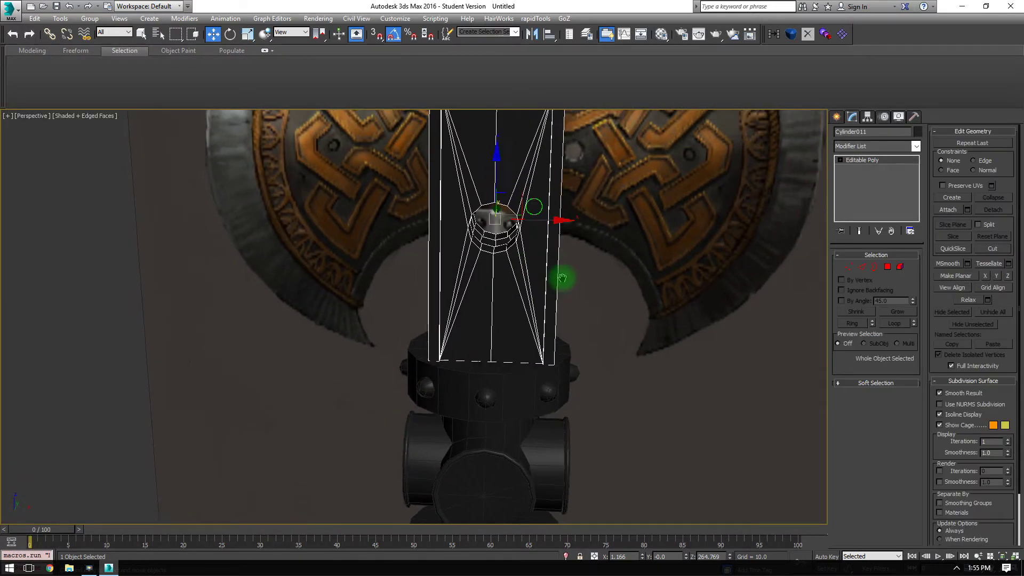
Step: Remove the central vertical edge from both side faces of the block, along with their vertices
{"action": "middle_click_drag", "start_coordinate": [560, 279], "coordinate": [750, 303], "text": "alt"}
{"action": "left_click", "coordinate": [859, 268]}
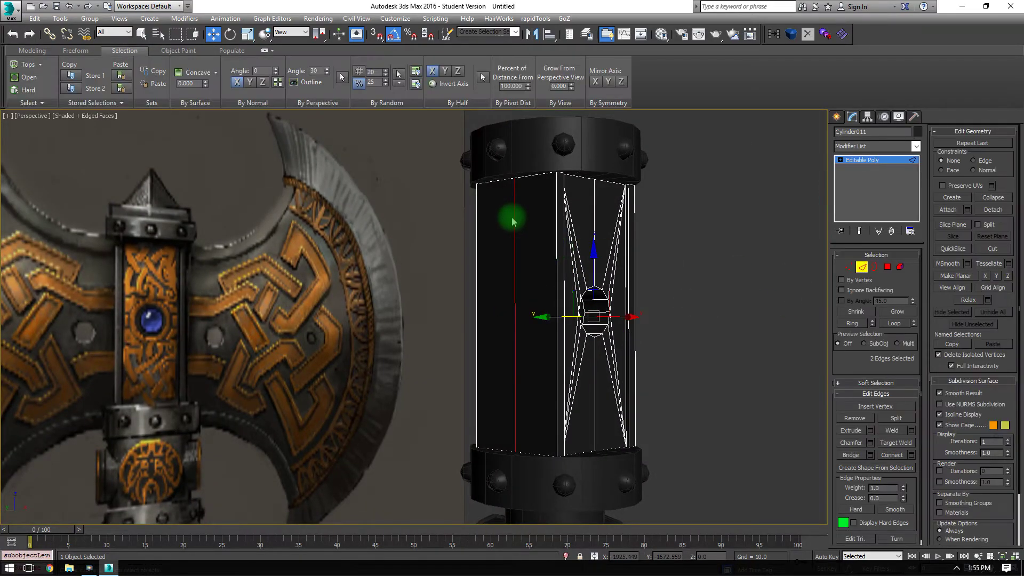
{"action": "left_click", "coordinate": [512, 217]}
{"action": "middle_click_drag", "start_coordinate": [515, 217], "coordinate": [484, 248], "text": "alt"}
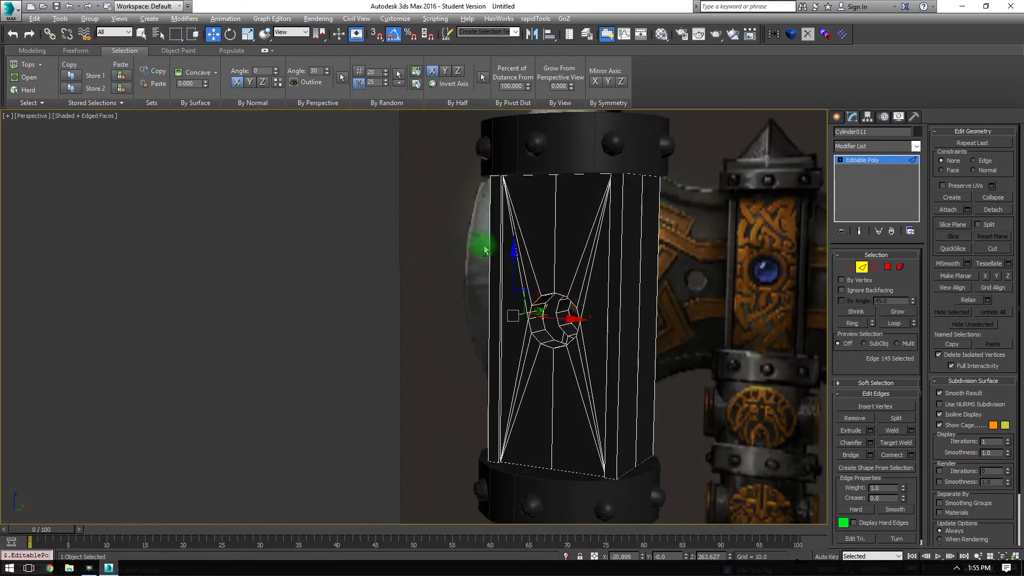
{"action": "left_click", "coordinate": [638, 247], "text": "ctrl"}
{"action": "scroll", "coordinate": [569, 285], "scroll_direction": "up", "scroll_amount": 6}
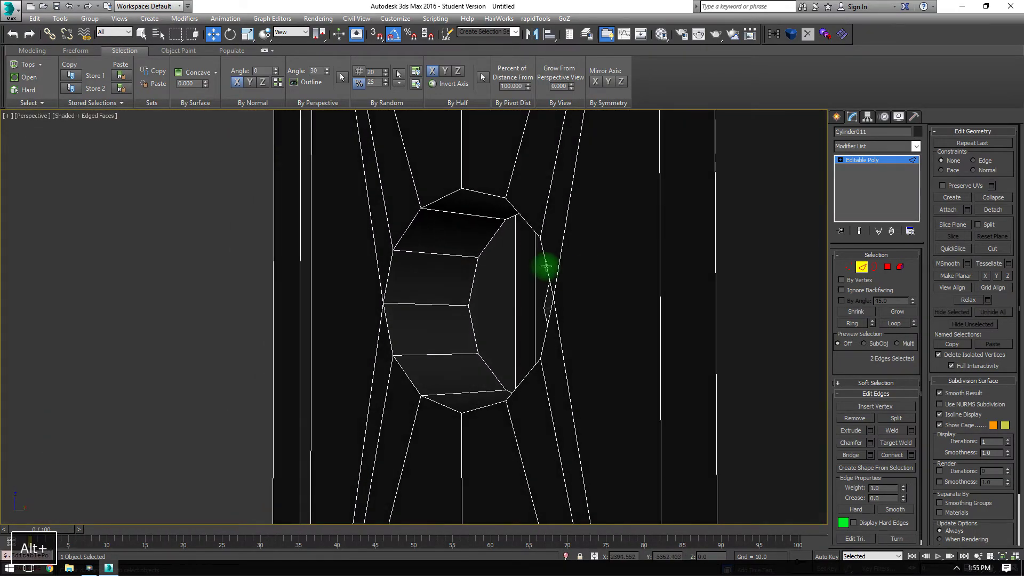
{"action": "key", "text": "ctrl+BackSpace"}
Step: Bridge the two open borders inside the gem hole and remove the leftover inner edge loops with their vertices
{"action": "middle_click_drag", "start_coordinate": [429, 486], "coordinate": [495, 500], "text": "alt"}
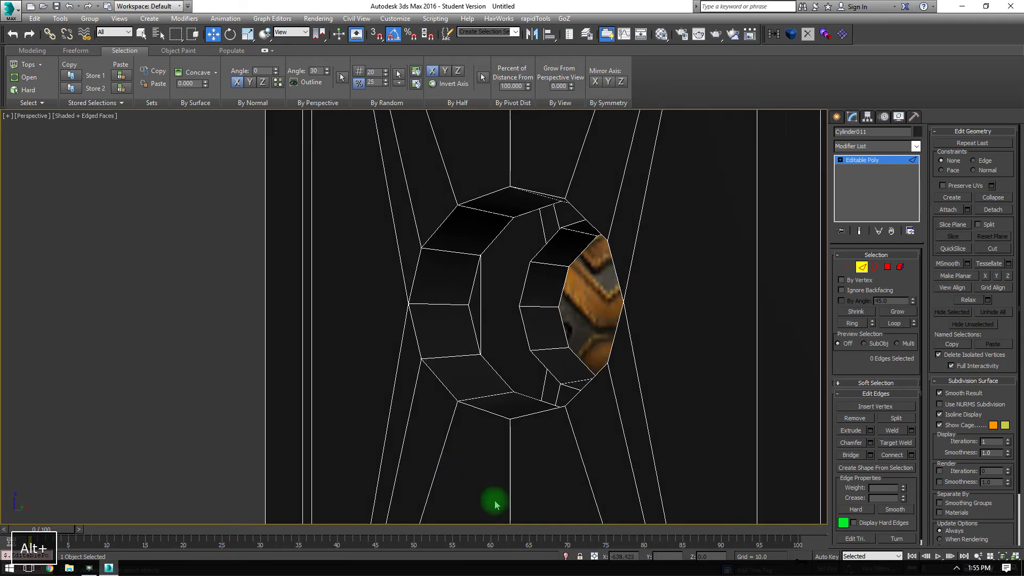
{"action": "middle_click_drag", "start_coordinate": [556, 253], "coordinate": [536, 265], "text": "alt"}
{"action": "left_click", "coordinate": [876, 267]}
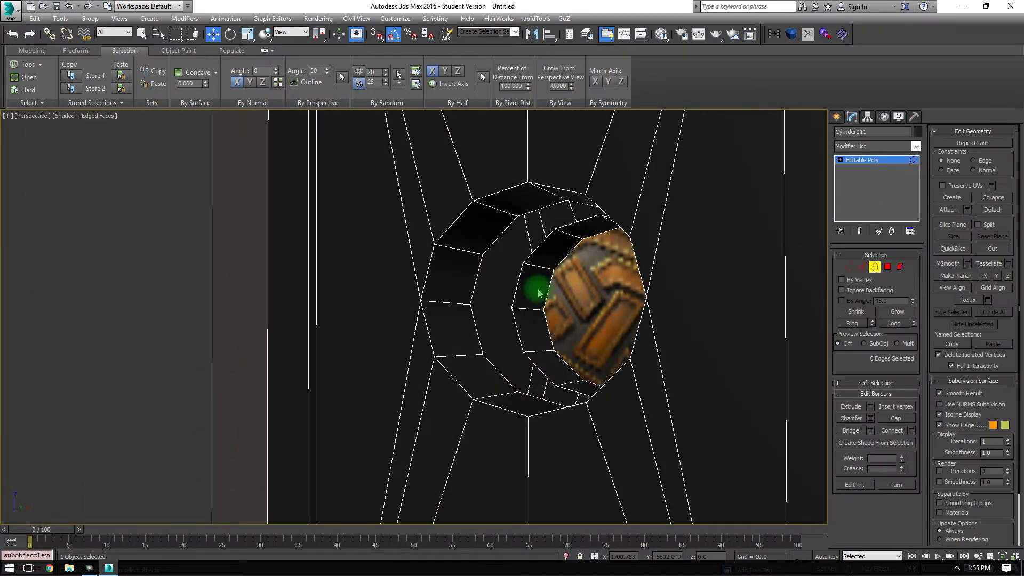
{"action": "left_click_drag", "start_coordinate": [525, 283], "coordinate": [466, 285]}
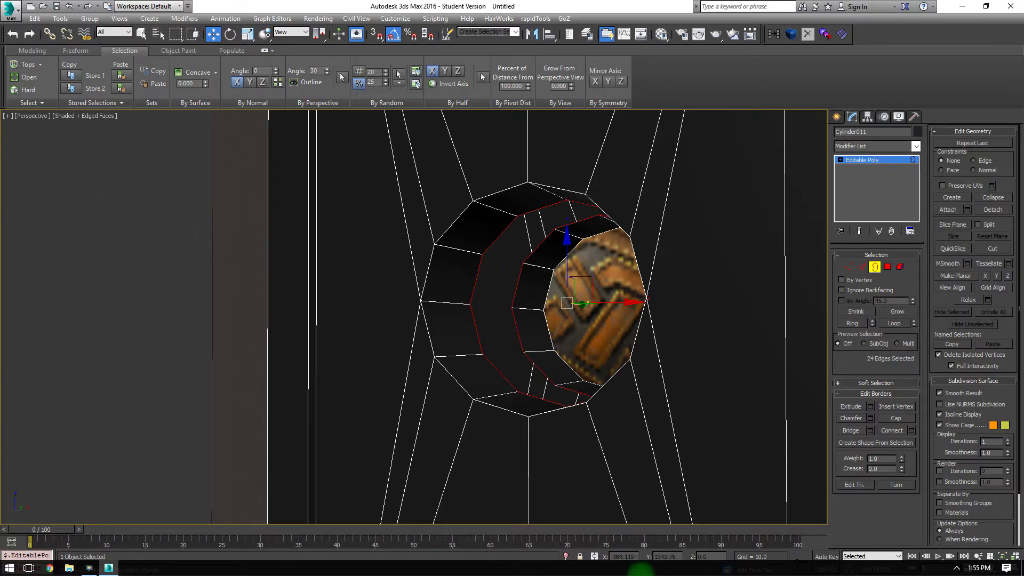
{"action": "left_click", "coordinate": [850, 431]}
{"action": "key", "text": "ctrl+BackSpace"}
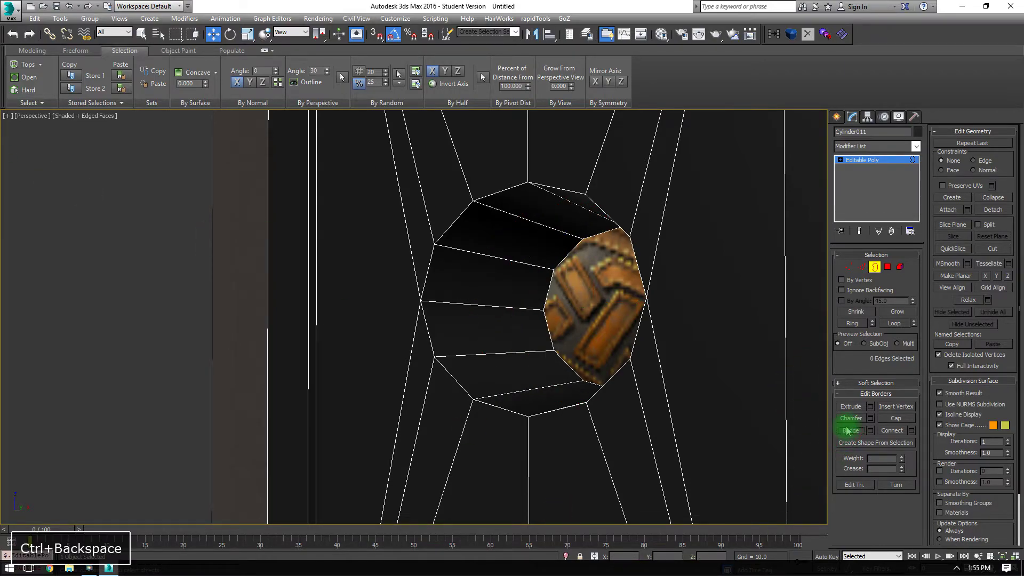
{"action": "scroll", "coordinate": [501, 258], "scroll_direction": "down", "scroll_amount": 6}
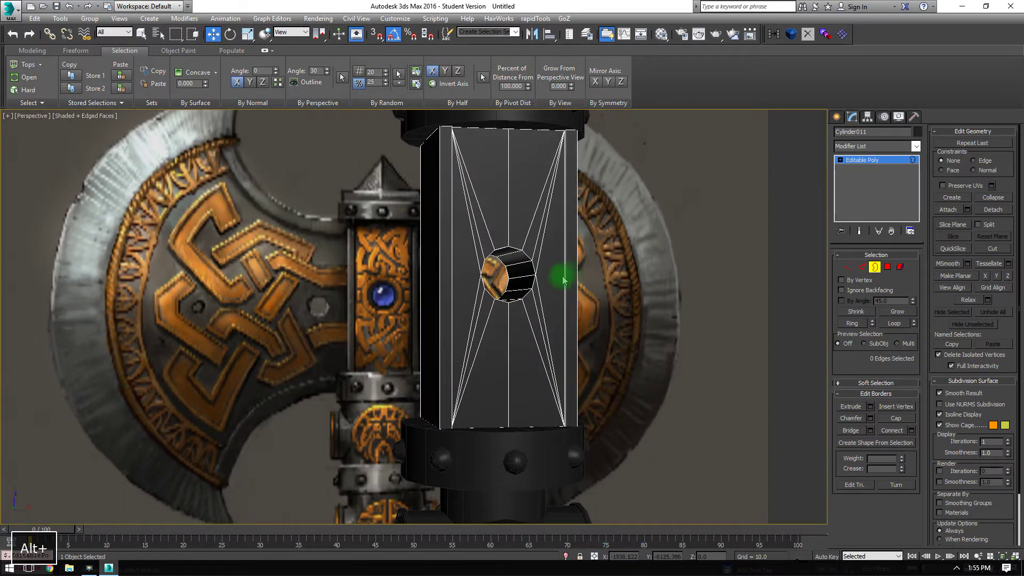
{"action": "mouse_move", "coordinate": [494, 231]}
{"action": "middle_mouse_down", "text": "alt"}
{"action": "mouse_move", "coordinate": [635, 242]}
{"action": "mouse_move", "coordinate": [507, 232]}
{"action": "middle_mouse_up", "text": "alt"}
{"action": "left_click", "coordinate": [877, 270]}
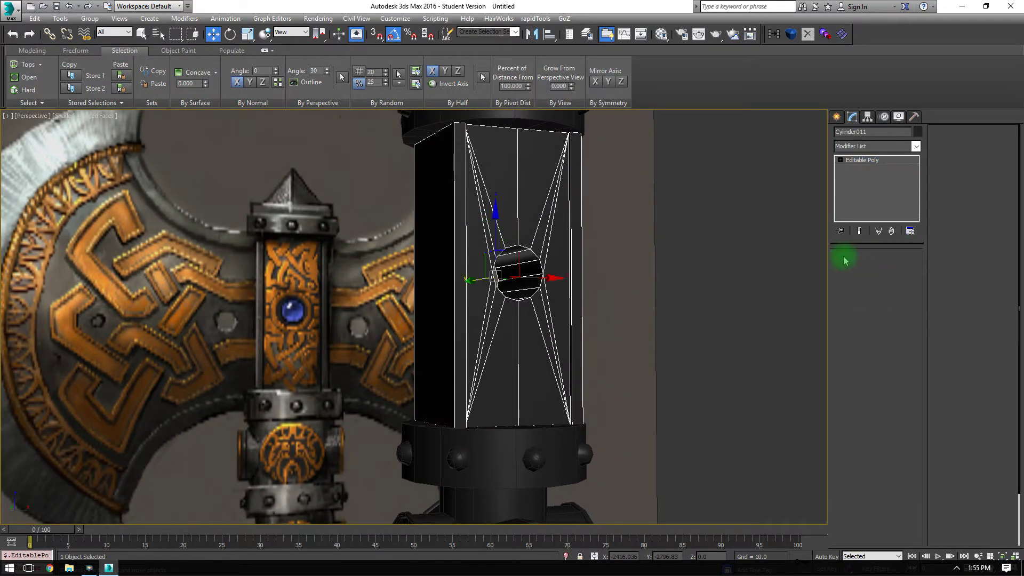
Step: In the front view, draw a sphere of about 8 units radius centred in the block's gem hole
{"action": "key", "text": "f"}
{"action": "left_click", "coordinate": [835, 118]}
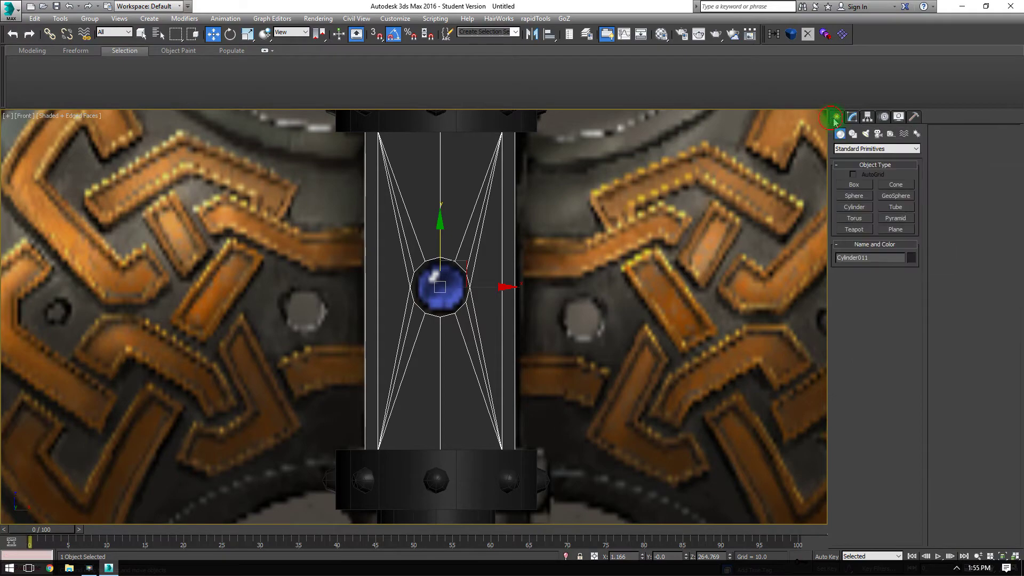
{"action": "left_click", "coordinate": [859, 200]}
{"action": "scroll", "coordinate": [334, 293], "scroll_direction": "up", "scroll_amount": 6}
{"action": "middle_click_drag", "start_coordinate": [506, 287], "coordinate": [122, 276]}
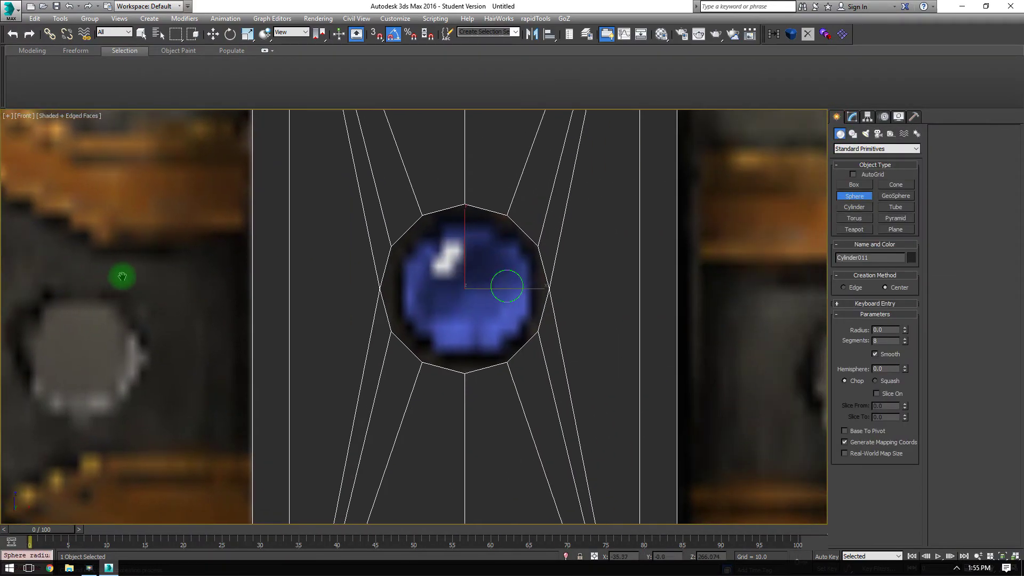
{"action": "left_click_drag", "start_coordinate": [465, 290], "coordinate": [488, 361]}
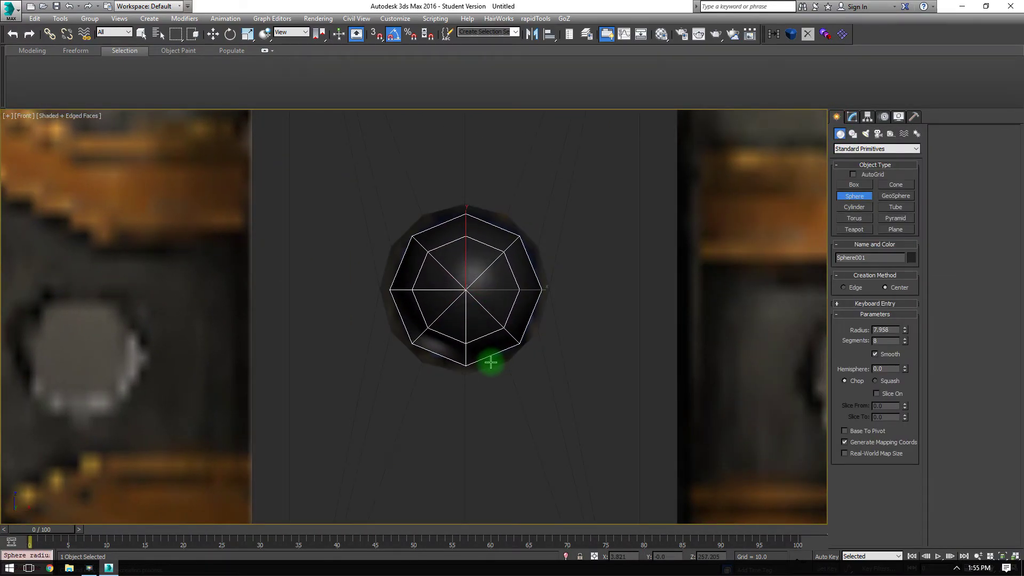
Step: Set the sphere's segments to 12 and convert it to an Editable Poly
{"action": "left_click", "coordinate": [905, 338]}
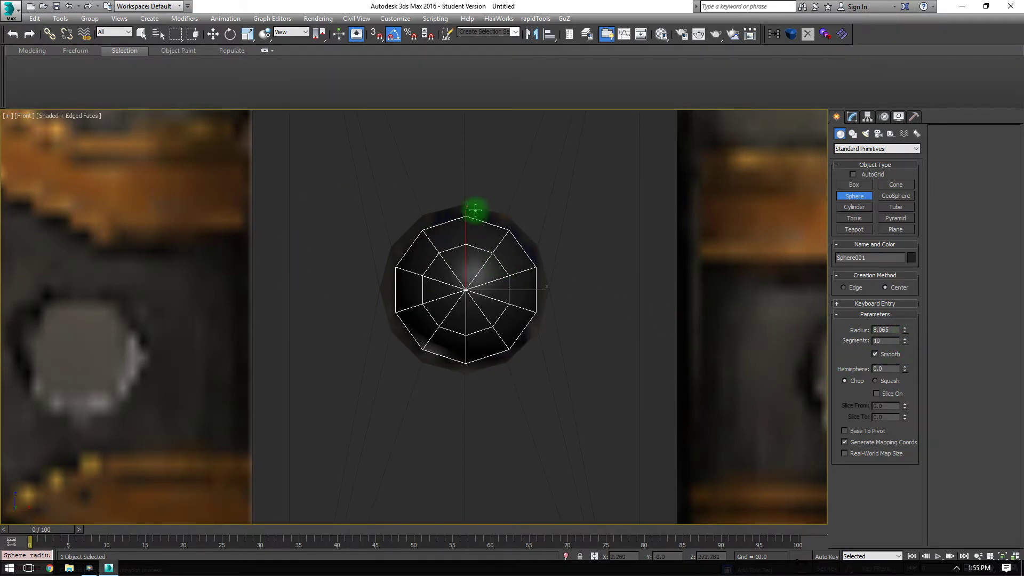
{"action": "left_click", "coordinate": [904, 339]}
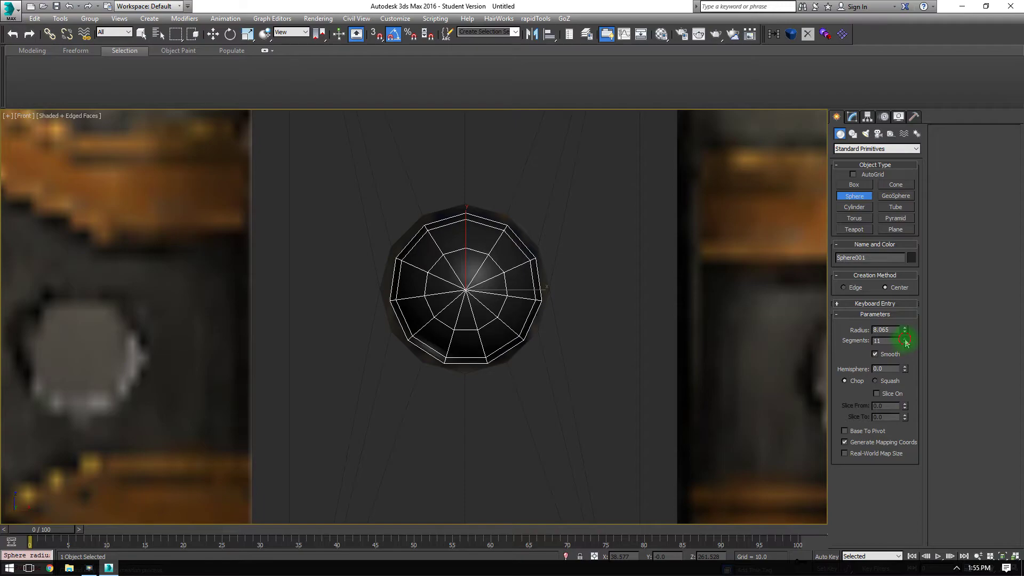
{"action": "left_click", "coordinate": [905, 339]}
{"action": "key", "text": "w"}
{"action": "right_click", "coordinate": [465, 249]}
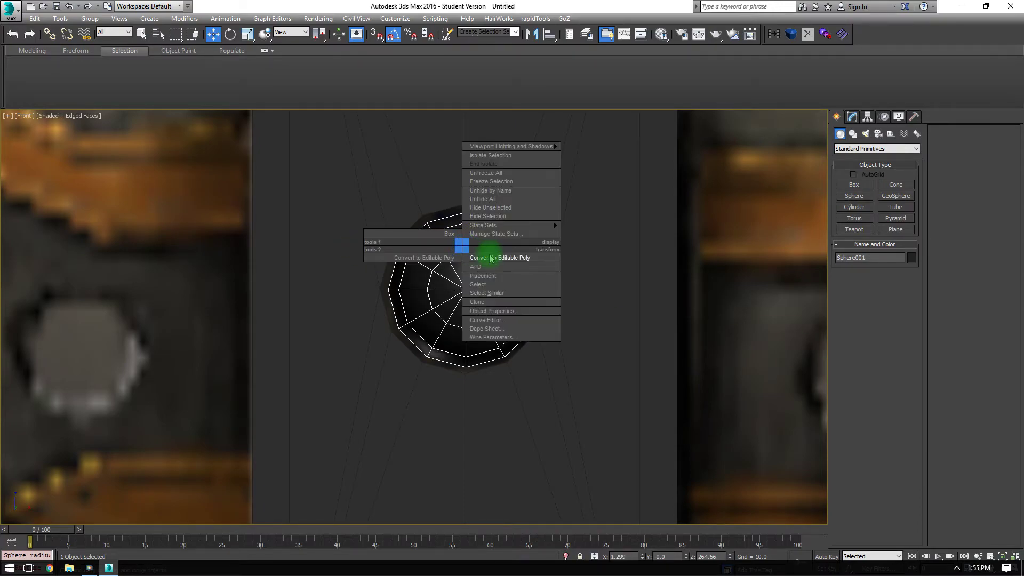
{"action": "left_click", "coordinate": [490, 257]}
Step: In the left wireframe view, select the polygons of the sphere's front half and detach them as a separate element
{"action": "key", "text": "F3"}
{"action": "middle_click_drag", "start_coordinate": [452, 291], "coordinate": [549, 304], "text": "alt"}
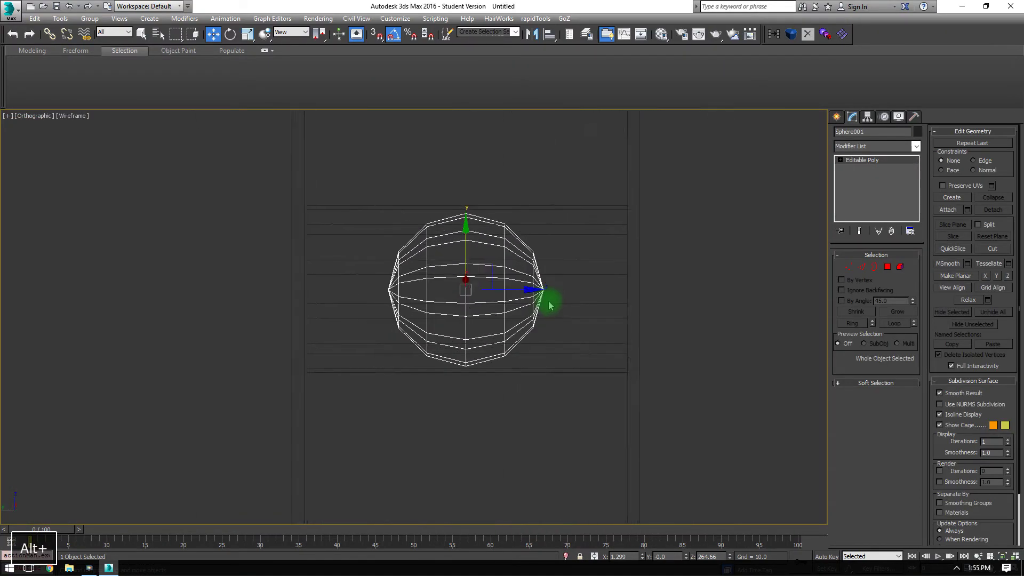
{"action": "key", "text": "l"}
{"action": "scroll", "coordinate": [541, 329], "scroll_direction": "up", "scroll_amount": 6}
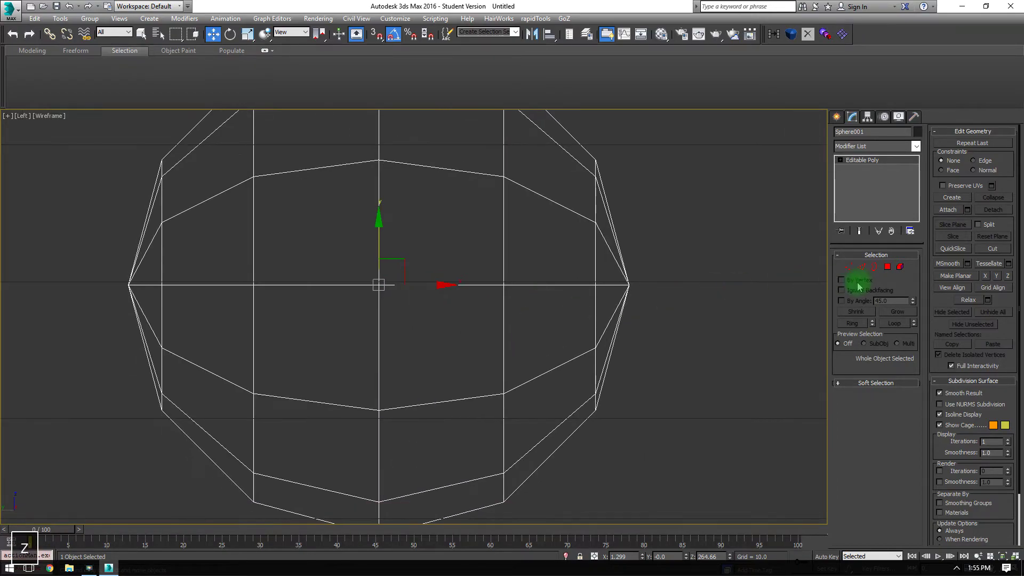
{"action": "left_click", "coordinate": [887, 270]}
{"action": "middle_click_drag", "start_coordinate": [463, 134], "coordinate": [455, 221]}
{"action": "scroll", "coordinate": [459, 229], "scroll_direction": "down", "scroll_amount": 5}
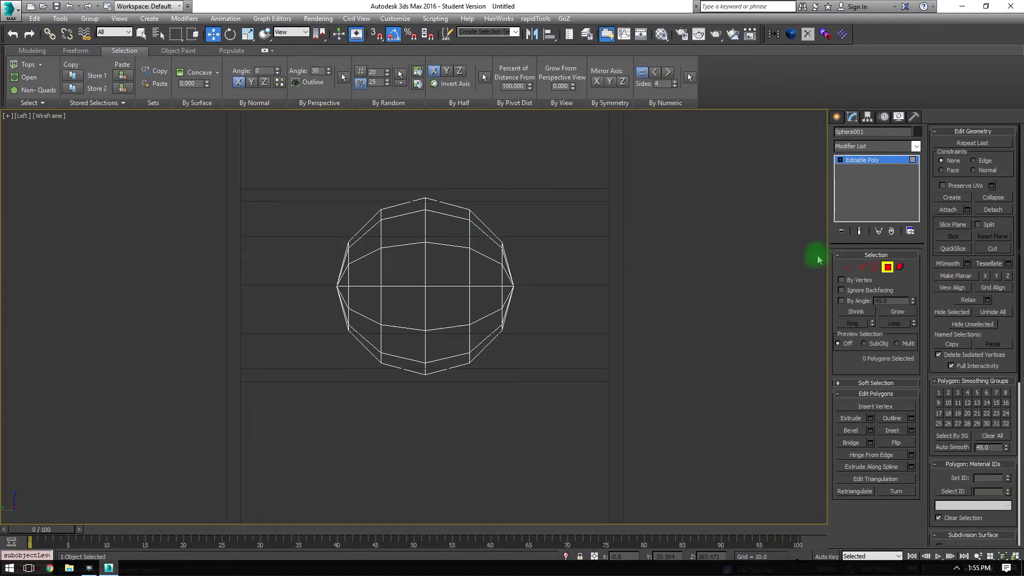
{"action": "left_click_drag", "start_coordinate": [448, 178], "coordinate": [673, 478]}
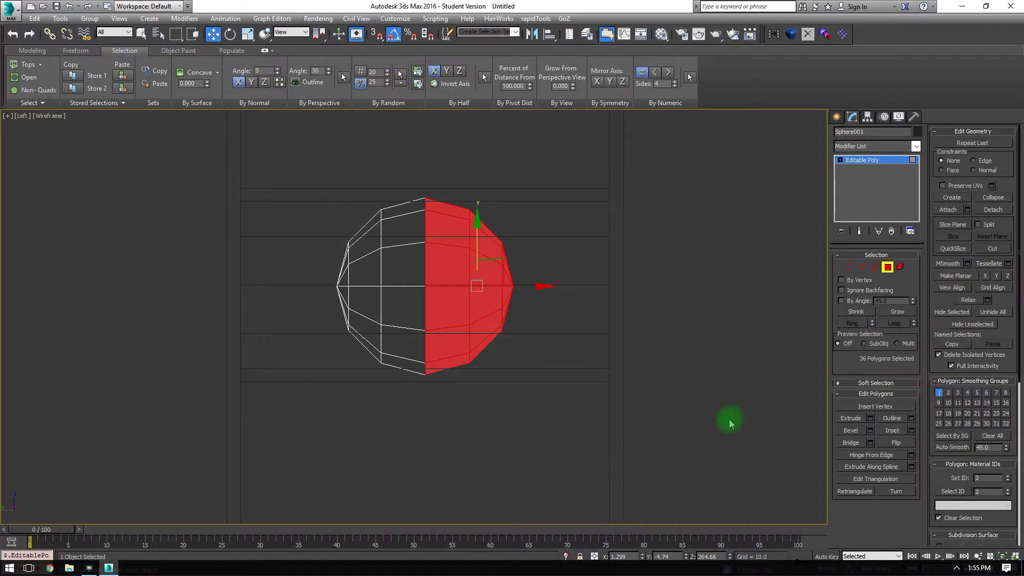
{"action": "left_click", "coordinate": [992, 210]}
{"action": "left_click", "coordinate": [529, 306]}
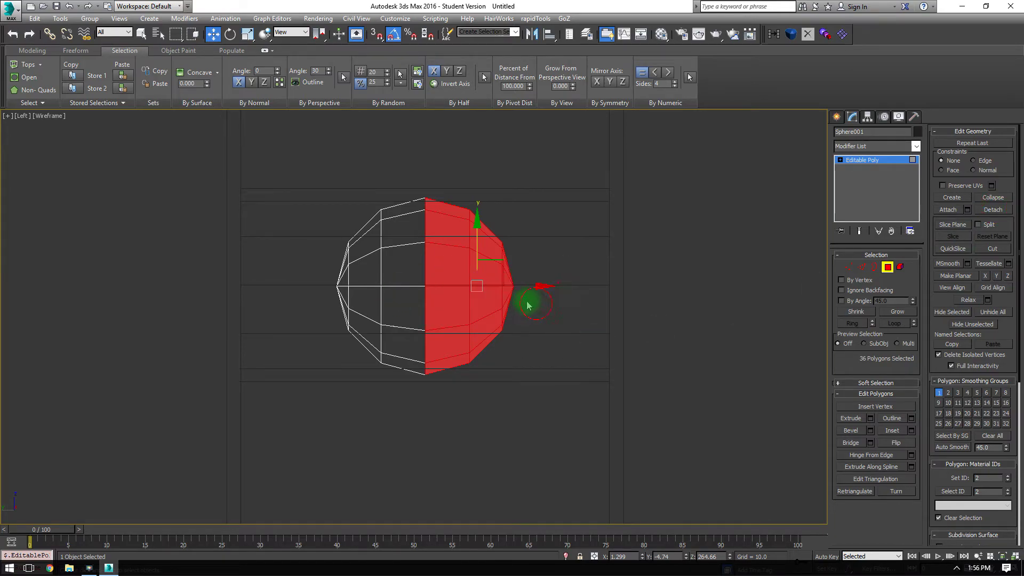
Step: Move the two sphere halves apart along the depth axis toward the block's opposite faces
{"action": "left_click_drag", "start_coordinate": [521, 286], "coordinate": [650, 302]}
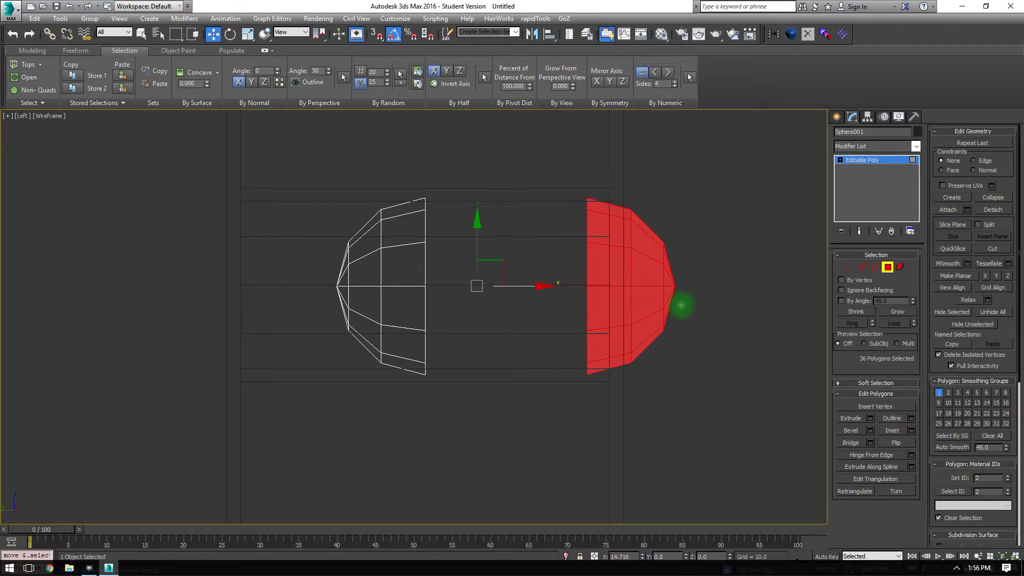
{"action": "left_click_drag", "start_coordinate": [681, 305], "coordinate": [681, 304]}
{"action": "left_click", "coordinate": [352, 292]}
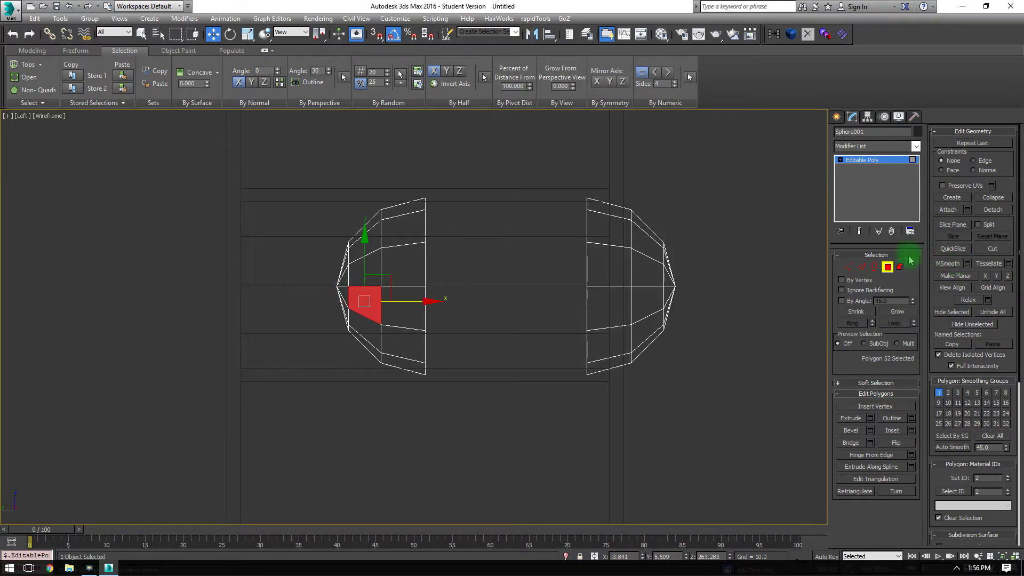
{"action": "left_click", "coordinate": [900, 267]}
{"action": "left_click", "coordinate": [423, 297]}
{"action": "left_click_drag", "start_coordinate": [423, 297], "coordinate": [261, 297]}
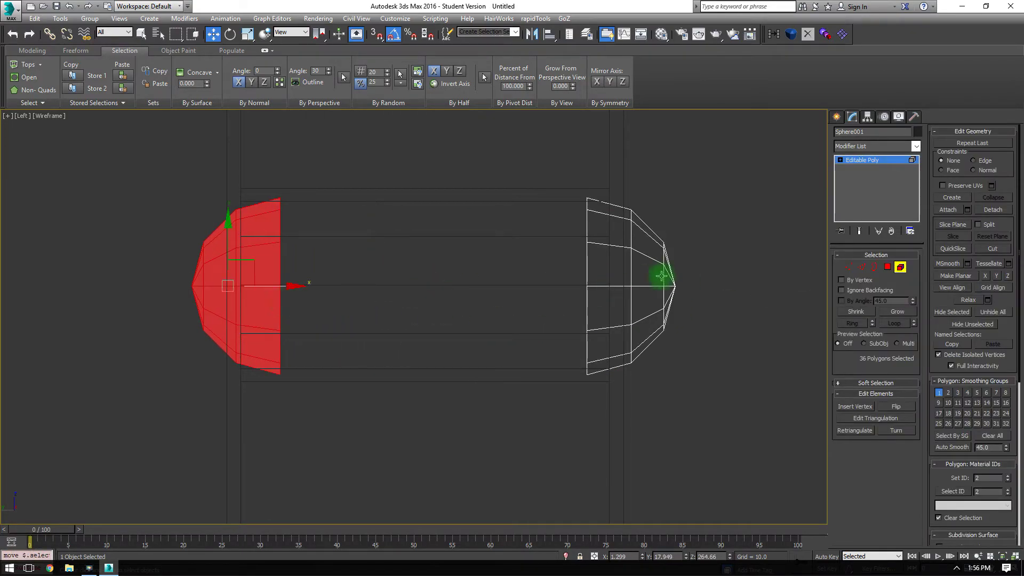
Step: Set the front half's Y position to -20 and the rear half's Y position to 20
{"action": "left_click", "coordinate": [652, 274]}
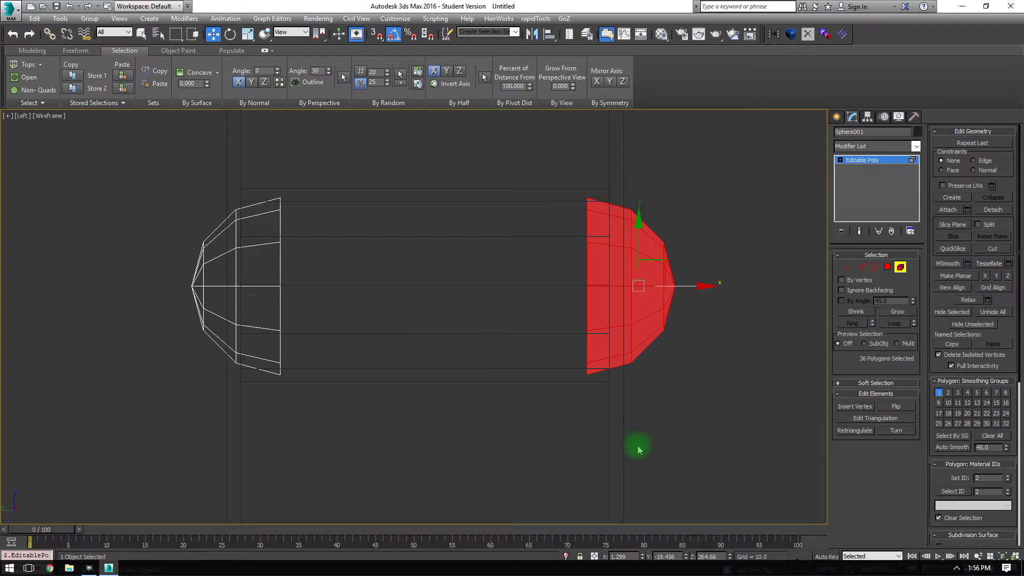
{"action": "middle_click_drag", "start_coordinate": [580, 426], "coordinate": [587, 395]}
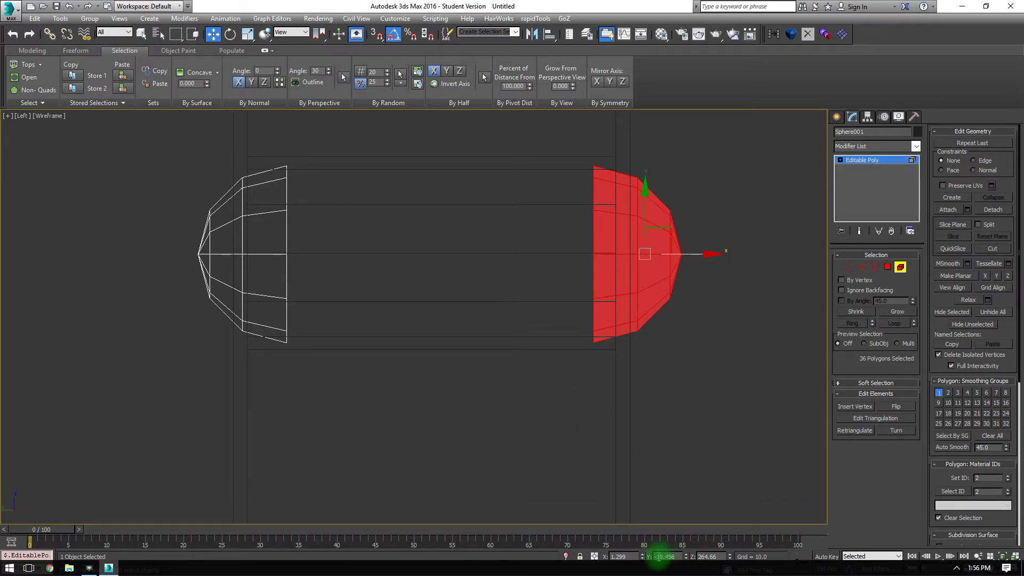
{"action": "type", "text": "-20"}
{"action": "key", "text": "Return"}
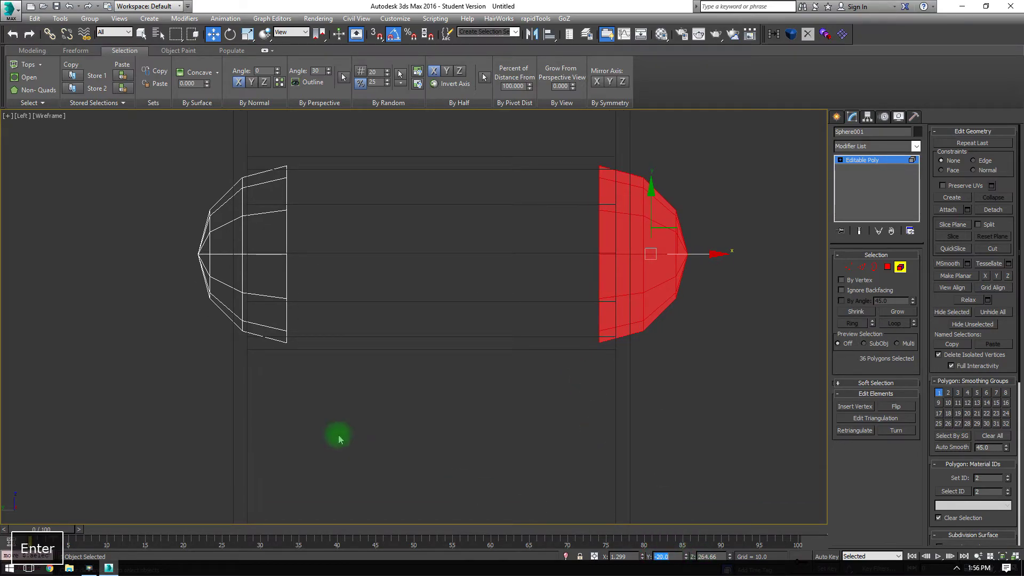
{"action": "left_click", "coordinate": [234, 238]}
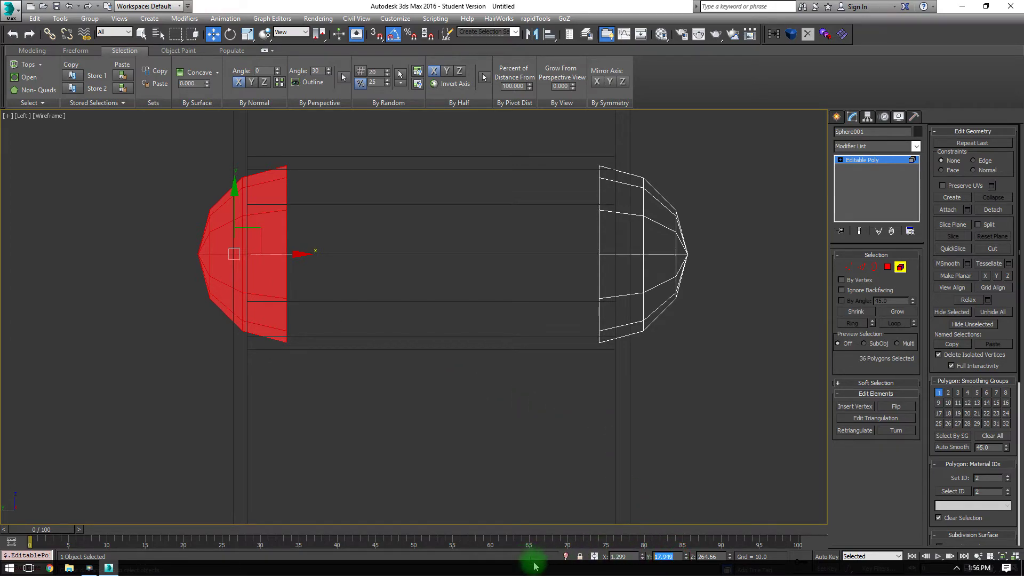
{"action": "type", "text": "20"}
{"action": "key", "text": "Return"}
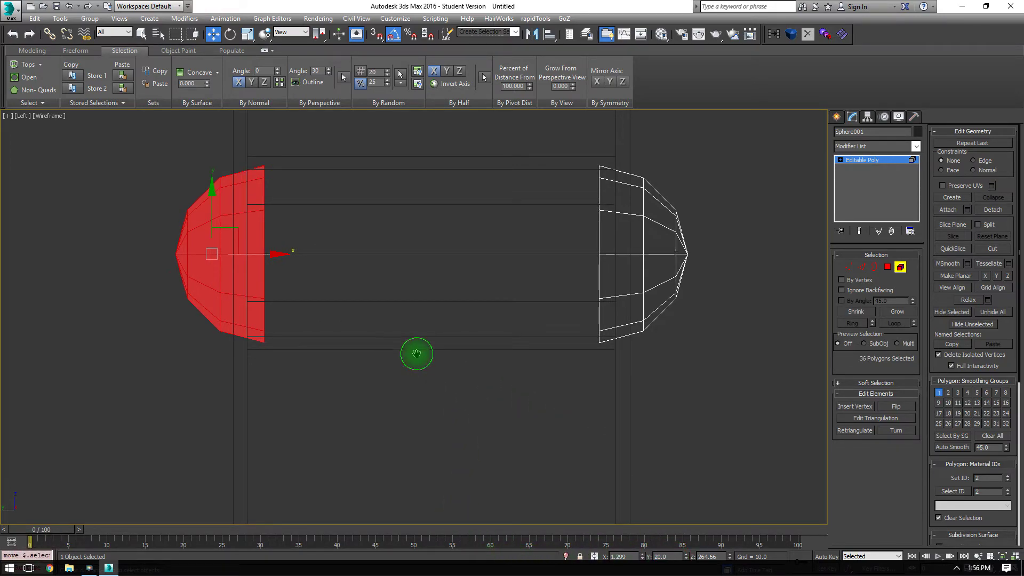
Step: Leave element editing and set the whole gem object's absolute world X position to 0
{"action": "middle_click_drag", "start_coordinate": [416, 354], "coordinate": [411, 376]}
{"action": "key", "text": "f"}
{"action": "key", "text": "z"}
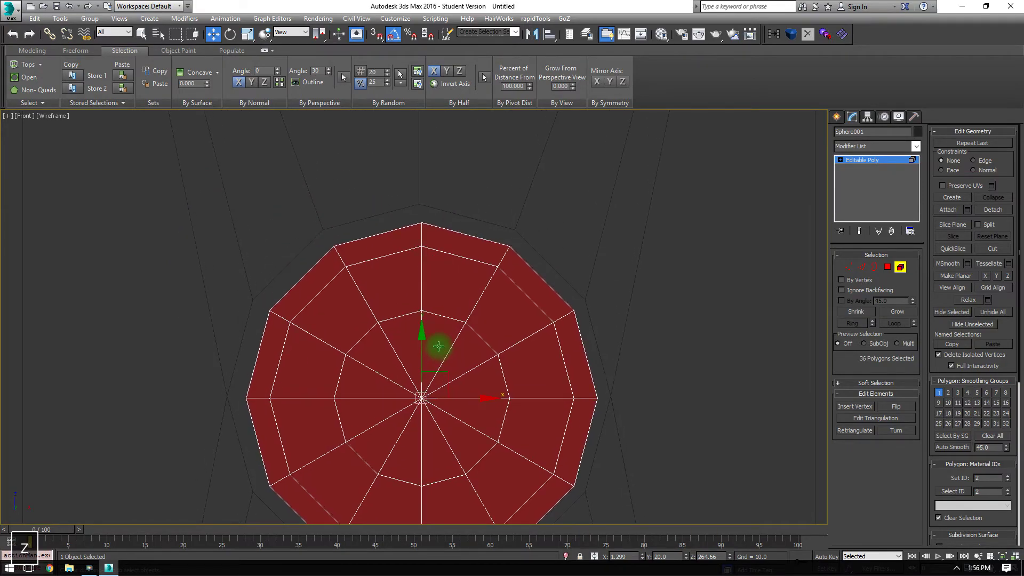
{"action": "key", "text": "F3"}
{"action": "scroll", "coordinate": [423, 235], "scroll_direction": "up", "scroll_amount": 6}
{"action": "scroll", "coordinate": [454, 201], "scroll_direction": "down", "scroll_amount": 8}
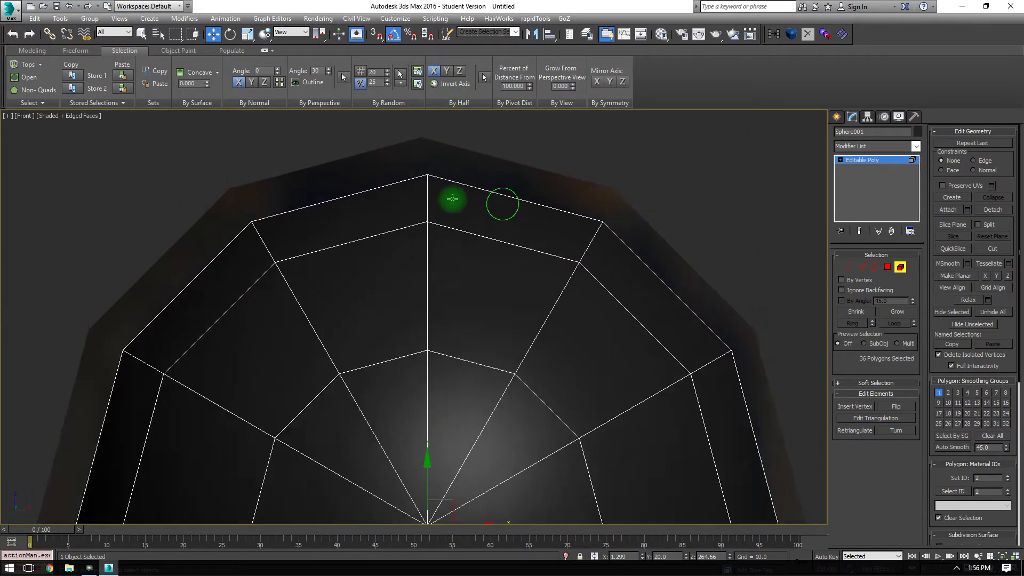
{"action": "left_click", "coordinate": [901, 268]}
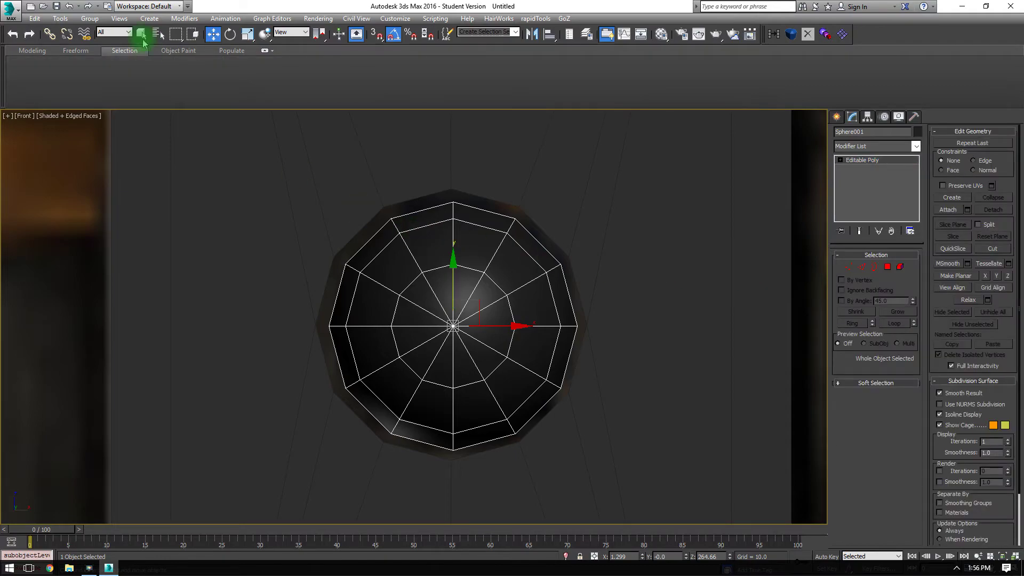
{"action": "right_click", "coordinate": [211, 34]}
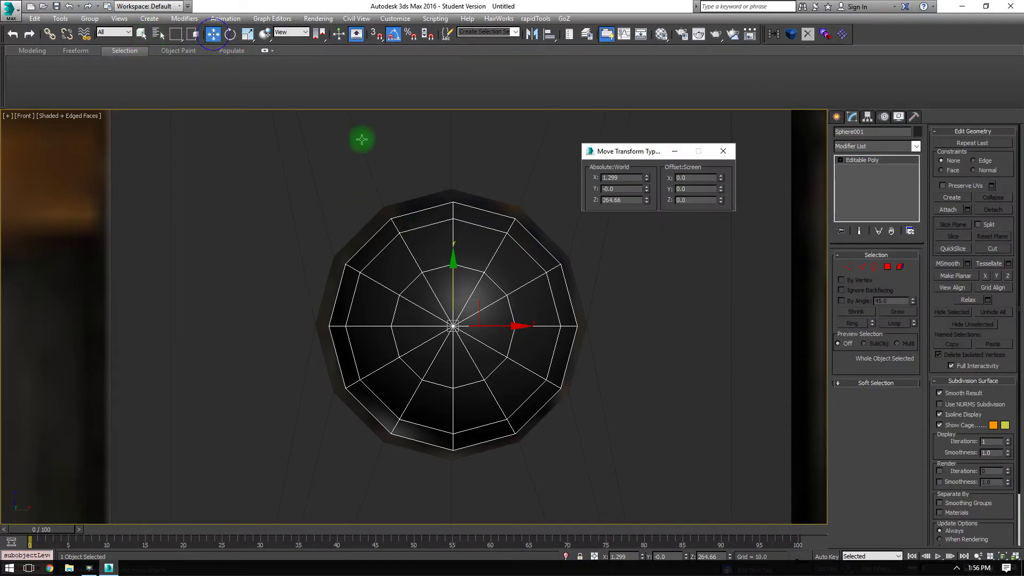
{"action": "right_click", "coordinate": [646, 179]}
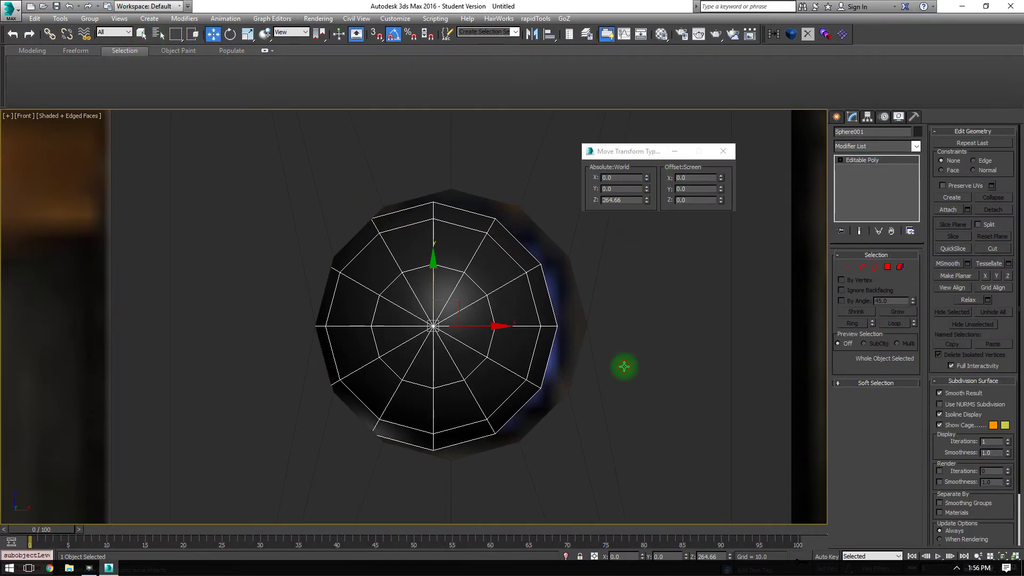
Step: Select the central block and set its absolute world X and Y positions to 0
{"action": "left_click", "coordinate": [561, 181]}
{"action": "right_click", "coordinate": [648, 178]}
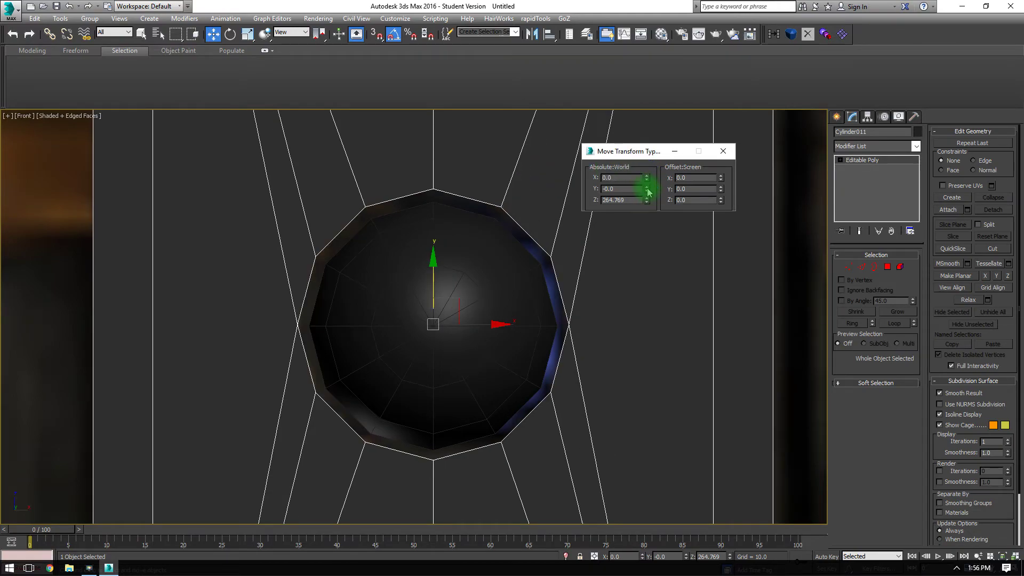
{"action": "right_click", "coordinate": [647, 189]}
{"action": "middle_click", "coordinate": [417, 302]}
Step: Scale the gem object evenly in X and Y to about 110.87 percent so it fills the hole
{"action": "left_click", "coordinate": [426, 289]}
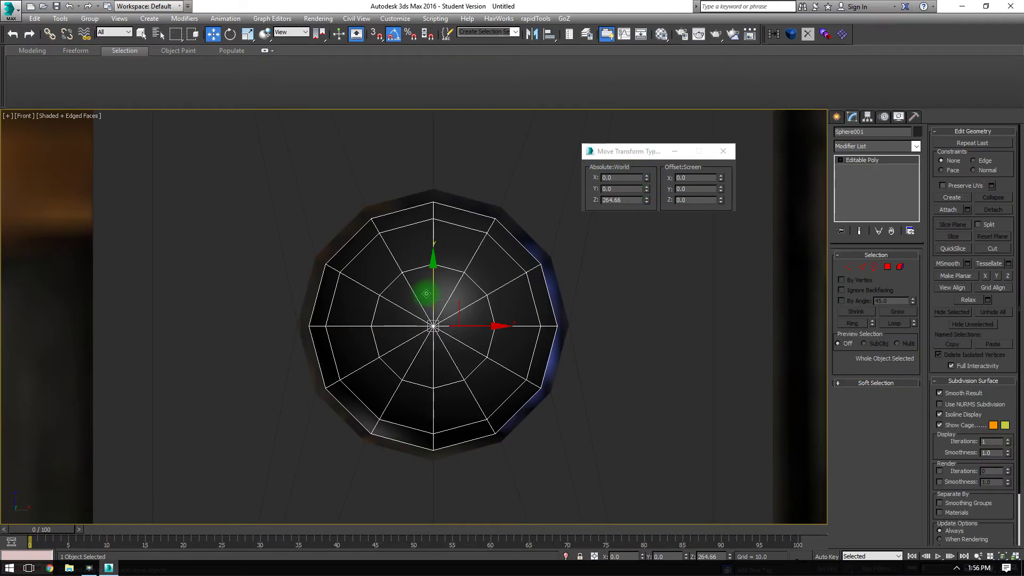
{"action": "key", "text": "r"}
{"action": "left_click_drag", "start_coordinate": [453, 285], "coordinate": [457, 281]}
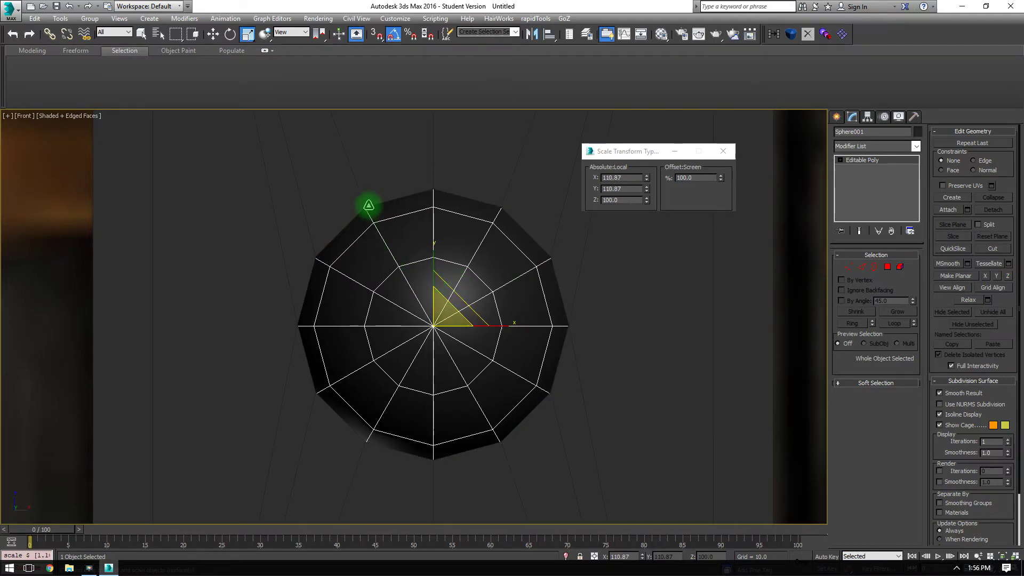
Step: Select the gem's front half as an element and slide it about 3 units inward along Y into the hole
{"action": "scroll", "coordinate": [369, 208], "scroll_direction": "down", "scroll_amount": 2}
{"action": "middle_click_drag", "start_coordinate": [372, 238], "coordinate": [335, 305]}
{"action": "middle_click_drag", "start_coordinate": [433, 281], "coordinate": [529, 336], "text": "alt"}
{"action": "scroll", "coordinate": [537, 336], "scroll_direction": "down", "scroll_amount": 8}
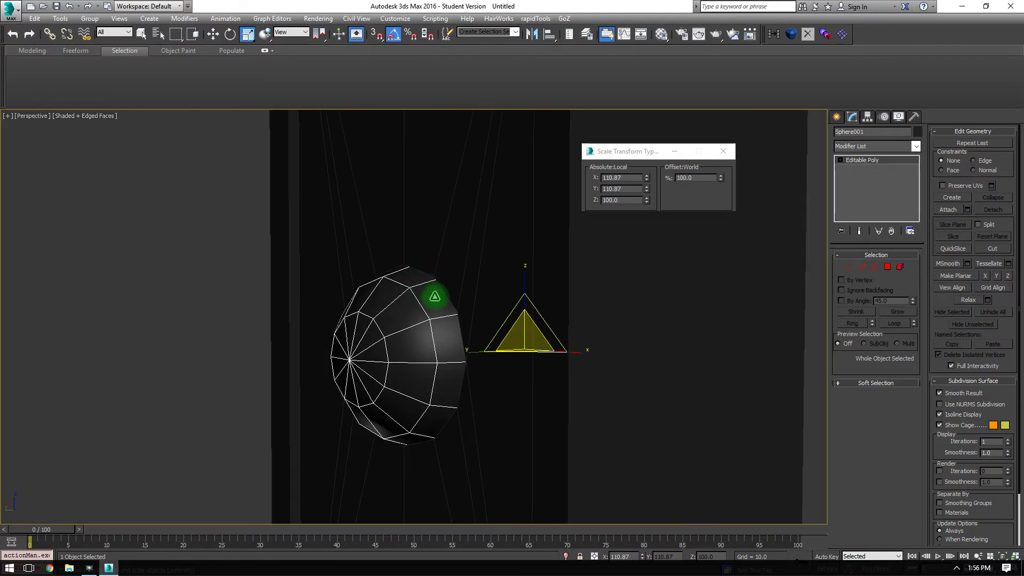
{"action": "mouse_move", "coordinate": [434, 297]}
{"action": "middle_mouse_down", "text": "alt"}
{"action": "mouse_move", "coordinate": [382, 313]}
{"action": "mouse_move", "coordinate": [430, 281]}
{"action": "mouse_move", "coordinate": [427, 290]}
{"action": "middle_mouse_up", "text": "alt"}
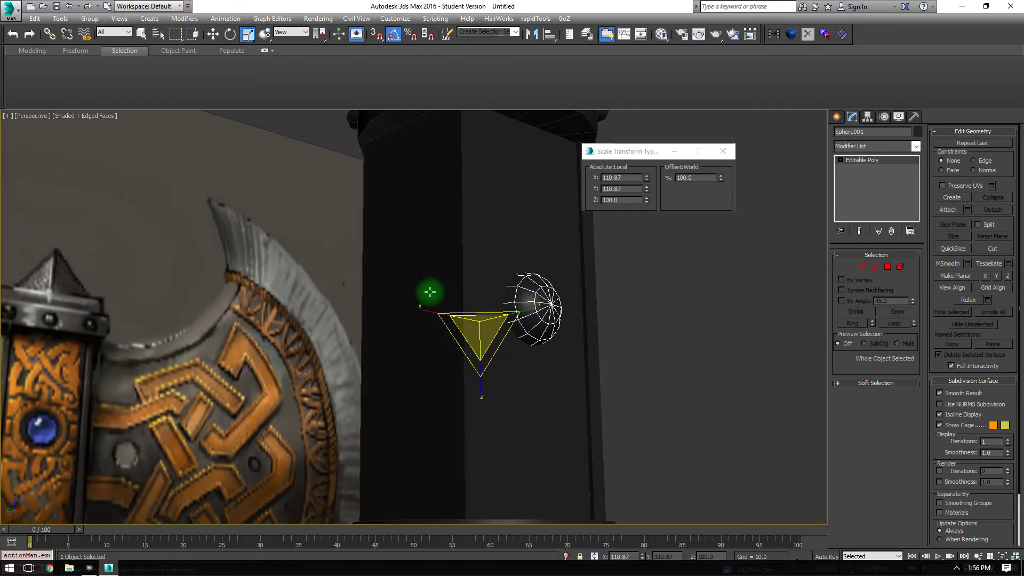
{"action": "middle_click_drag", "start_coordinate": [613, 288], "coordinate": [549, 338], "text": "alt"}
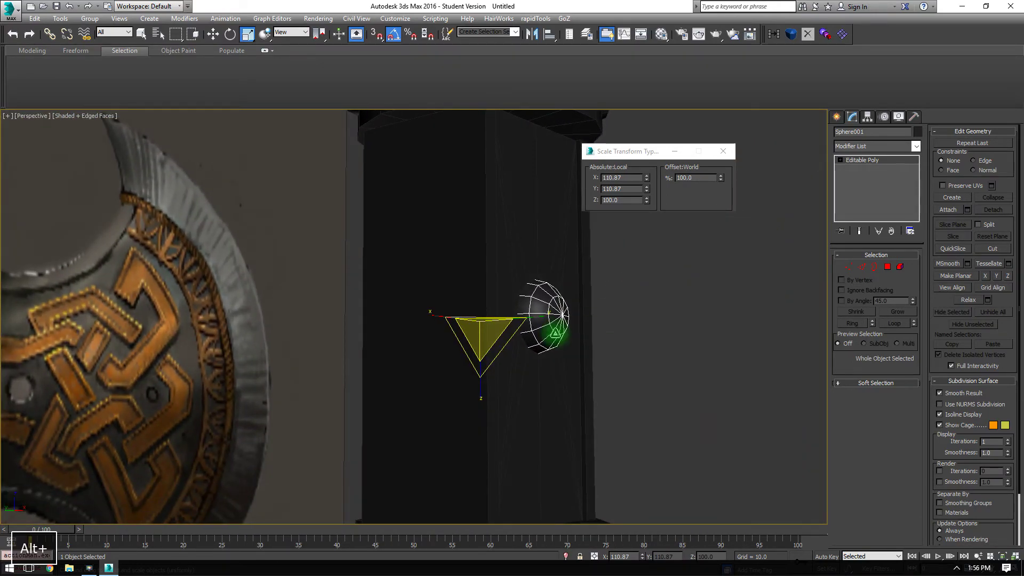
{"action": "left_click", "coordinate": [900, 267]}
{"action": "left_click", "coordinate": [518, 316]}
{"action": "key", "text": "w"}
{"action": "middle_click_drag", "start_coordinate": [542, 363], "coordinate": [533, 312], "text": "alt"}
{"action": "left_click_drag", "start_coordinate": [501, 298], "coordinate": [481, 308]}
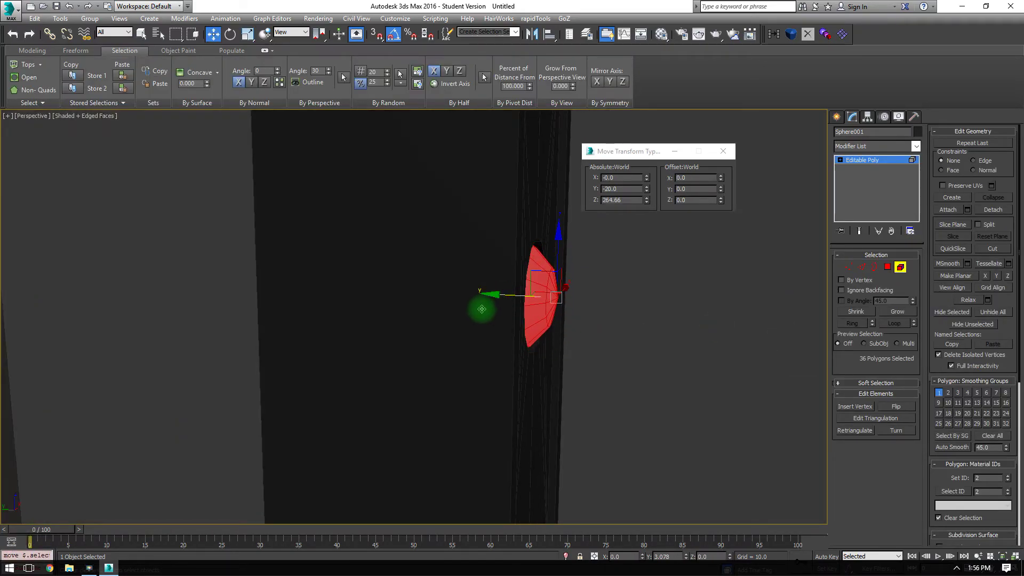
Step: Set the gem's front half to a Y position of -15
{"action": "middle_click_drag", "start_coordinate": [581, 308], "coordinate": [476, 305], "text": "alt"}
{"action": "scroll", "coordinate": [533, 236], "scroll_direction": "up", "scroll_amount": 5}
{"action": "middle_click_drag", "start_coordinate": [544, 239], "coordinate": [605, 244], "text": "alt"}
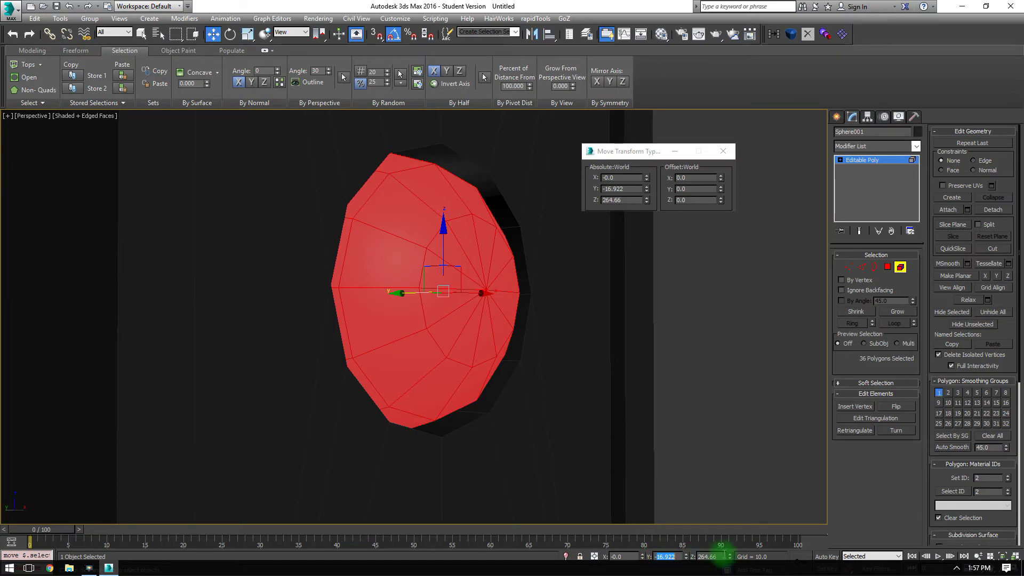
{"action": "type", "text": "-15"}
{"action": "key", "text": "Return"}
{"action": "scroll", "coordinate": [377, 297], "scroll_direction": "down", "scroll_amount": 3}
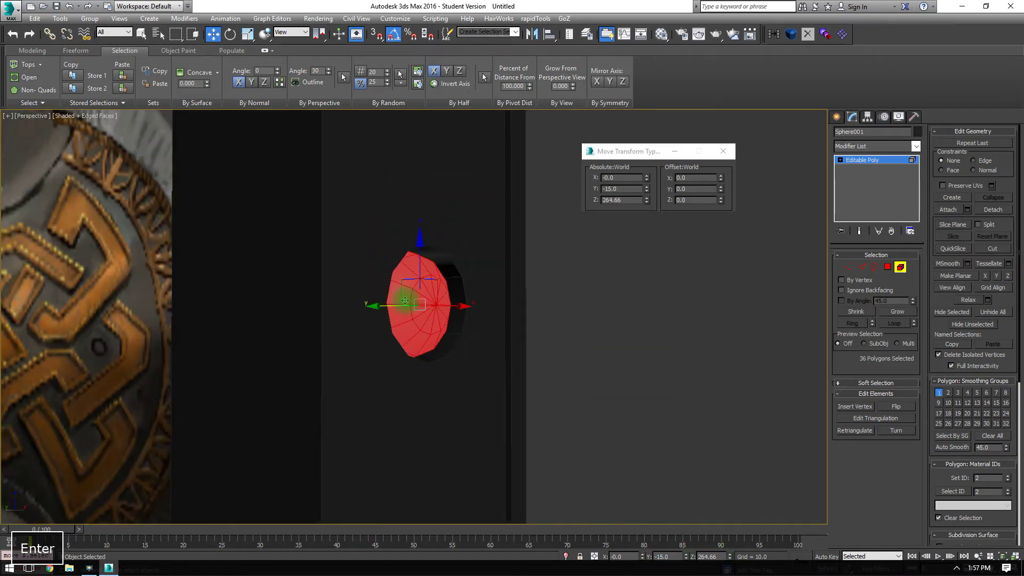
Step: Select the gem's rear half and set its Y position to 15
{"action": "middle_click_drag", "start_coordinate": [377, 297], "coordinate": [381, 313], "text": "alt"}
{"action": "left_click", "coordinate": [280, 315]}
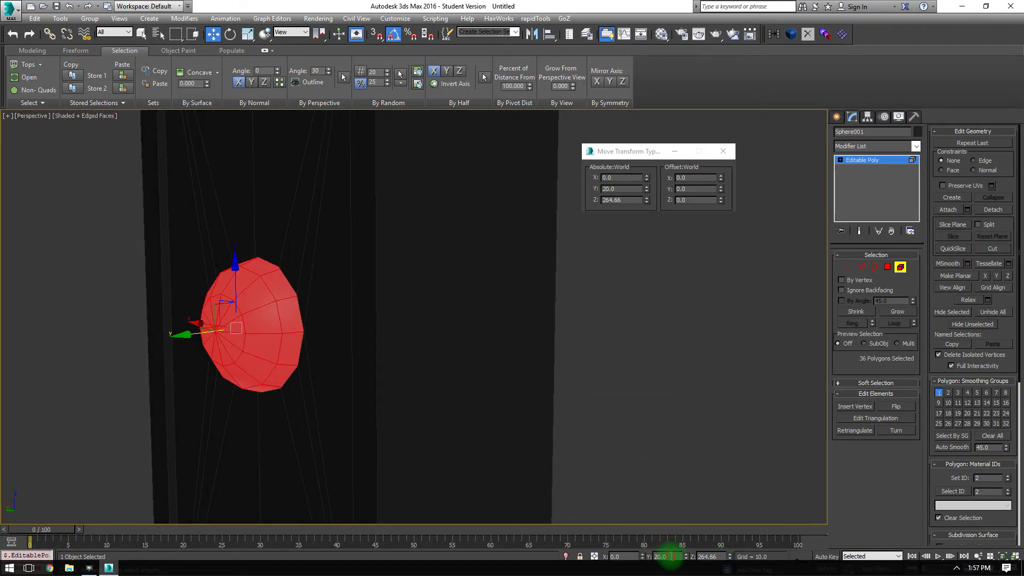
{"action": "type", "text": "15"}
{"action": "key", "text": "Return"}
{"action": "scroll", "coordinate": [441, 347], "scroll_direction": "down", "scroll_amount": 4}
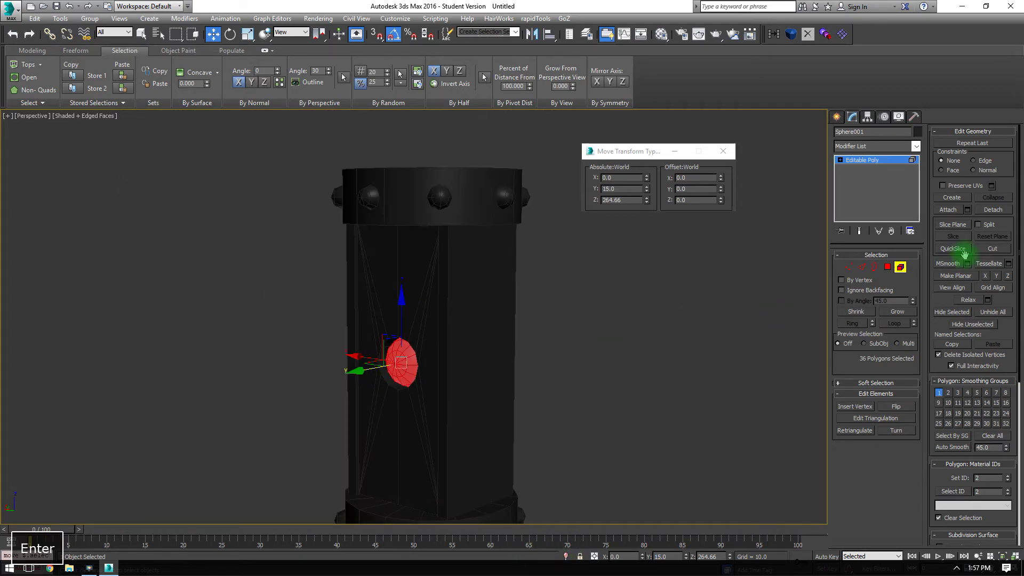
Step: Finish the element editing of the gem and attach the gem to the head's central block object
{"action": "left_click", "coordinate": [899, 271]}
{"action": "middle_click_drag", "start_coordinate": [545, 318], "coordinate": [496, 306], "text": "alt"}
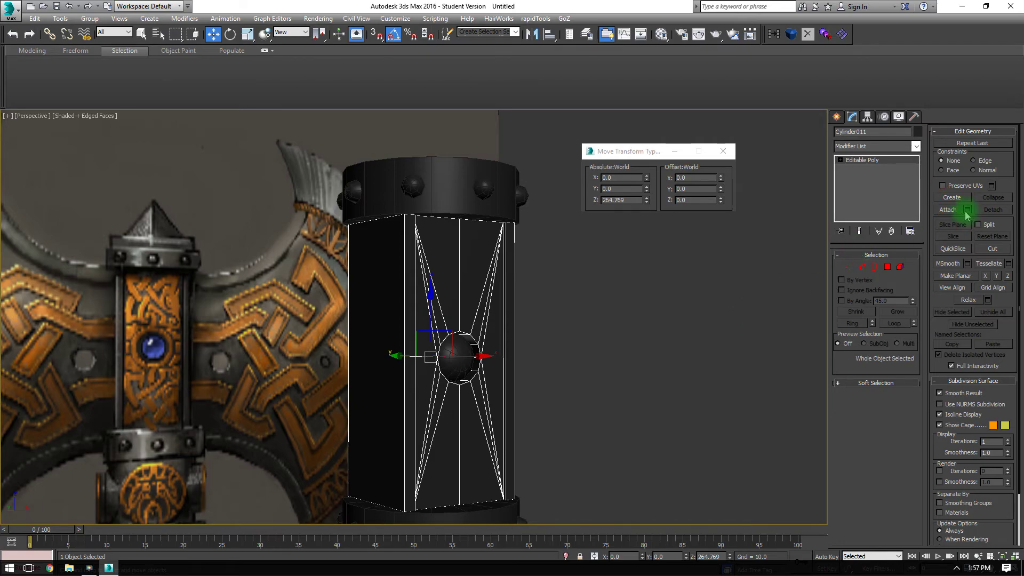
{"action": "left_click", "coordinate": [457, 347]}
Step: In the front view, raise the reference image plane to a Z position of about 45.4 so the painted spike base clears the top ring
{"action": "middle_click_drag", "start_coordinate": [594, 322], "coordinate": [527, 352], "text": "alt"}
{"action": "left_click", "coordinate": [443, 251]}
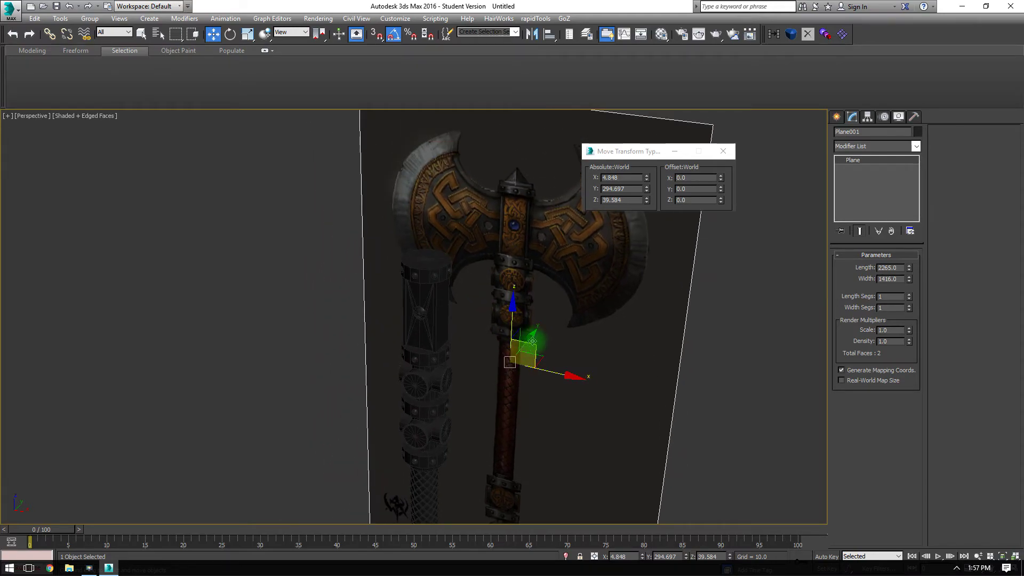
{"action": "key", "text": "f"}
{"action": "middle_click_drag", "start_coordinate": [450, 187], "coordinate": [442, 436]}
{"action": "scroll", "coordinate": [442, 437], "scroll_direction": "down", "scroll_amount": 5}
{"action": "middle_click_drag", "start_coordinate": [428, 306], "coordinate": [465, 249]}
{"action": "left_click_drag", "start_coordinate": [732, 557], "coordinate": [730, 549]}
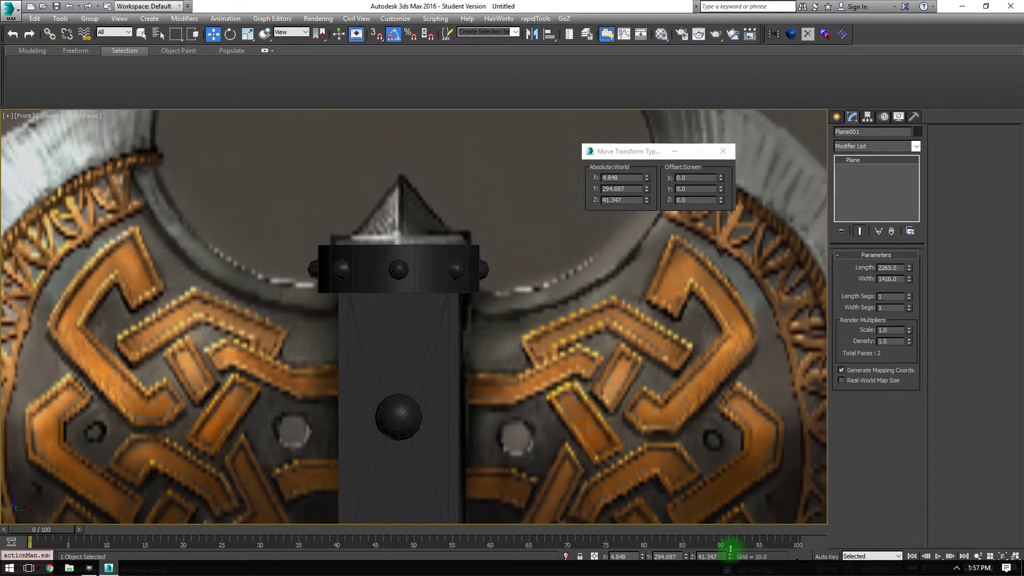
{"action": "mouse_move", "coordinate": [558, 251]}
{"action": "left_mouse_down"}
{"action": "mouse_move", "coordinate": [558, 229]}
{"action": "mouse_move", "coordinate": [558, 241]}
{"action": "left_mouse_up"}
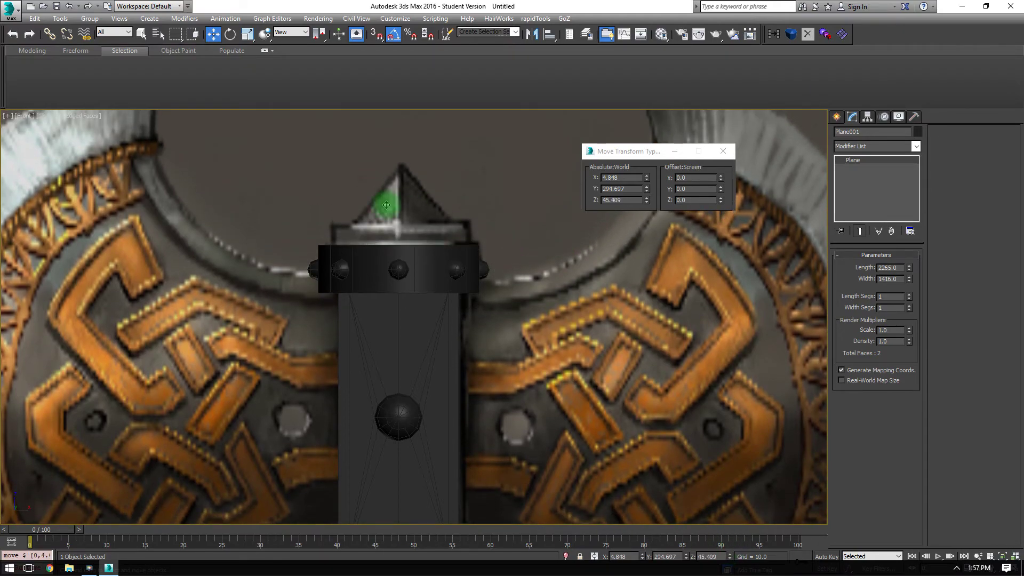
{"action": "scroll", "coordinate": [386, 205], "scroll_direction": "up", "scroll_amount": 2}
{"action": "left_click", "coordinate": [838, 117]}
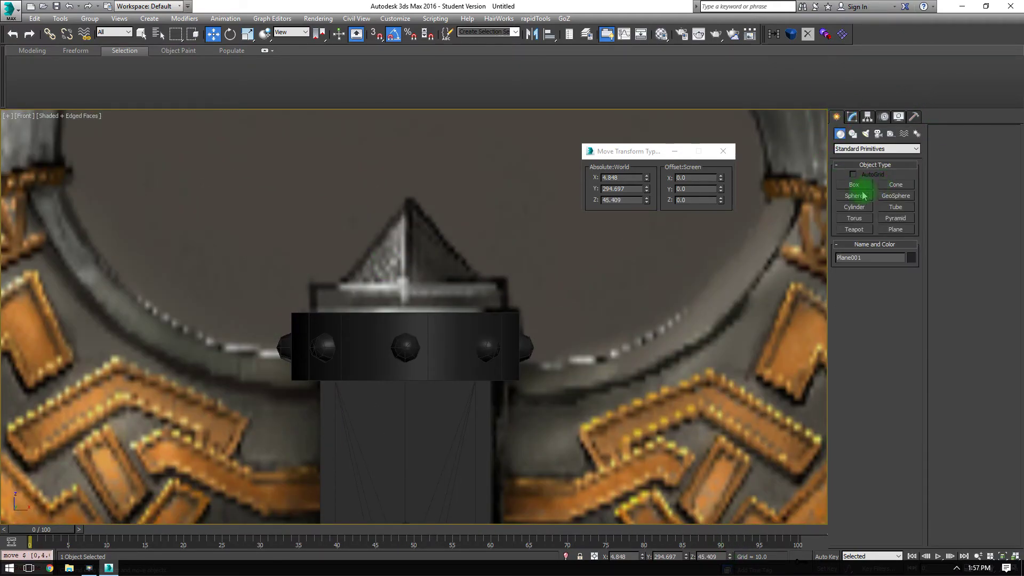
{"action": "left_click", "coordinate": [895, 219]}
{"action": "scroll", "coordinate": [367, 328], "scroll_direction": "up", "scroll_amount": 4}
{"action": "left_click", "coordinate": [445, 166]}
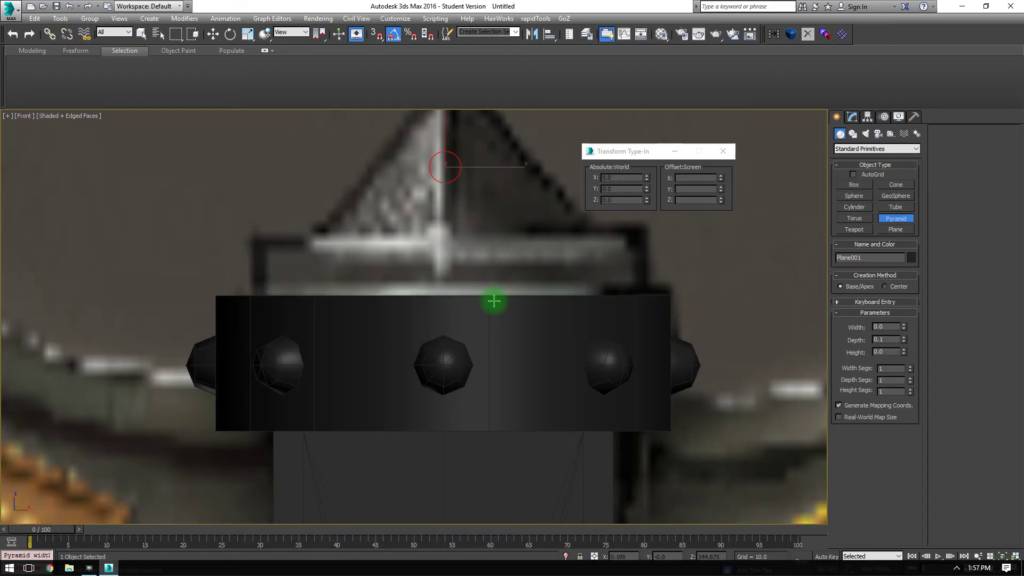
{"action": "left_click_drag", "start_coordinate": [494, 301], "coordinate": [604, 325]}
{"action": "left_click", "coordinate": [552, 267]}
{"action": "middle_click_drag", "start_coordinate": [535, 274], "coordinate": [477, 339]}
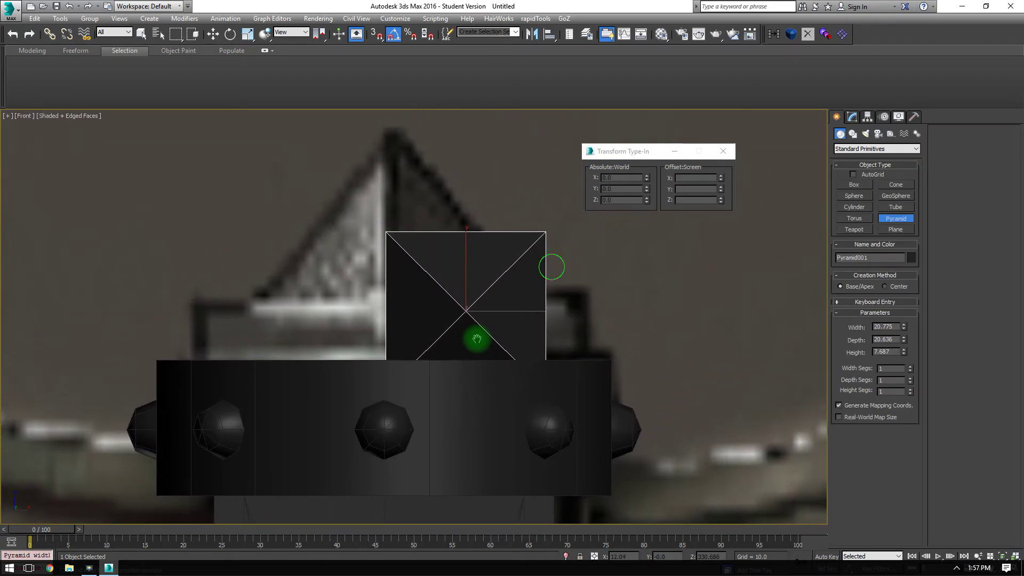
{"action": "key", "text": "ctrl+z"}
Step: Create a pyramid over the reference spike, about 31.9 wide, 25.8 deep and 17.7 high
{"action": "middle_click_drag", "start_coordinate": [371, 219], "coordinate": [358, 250]}
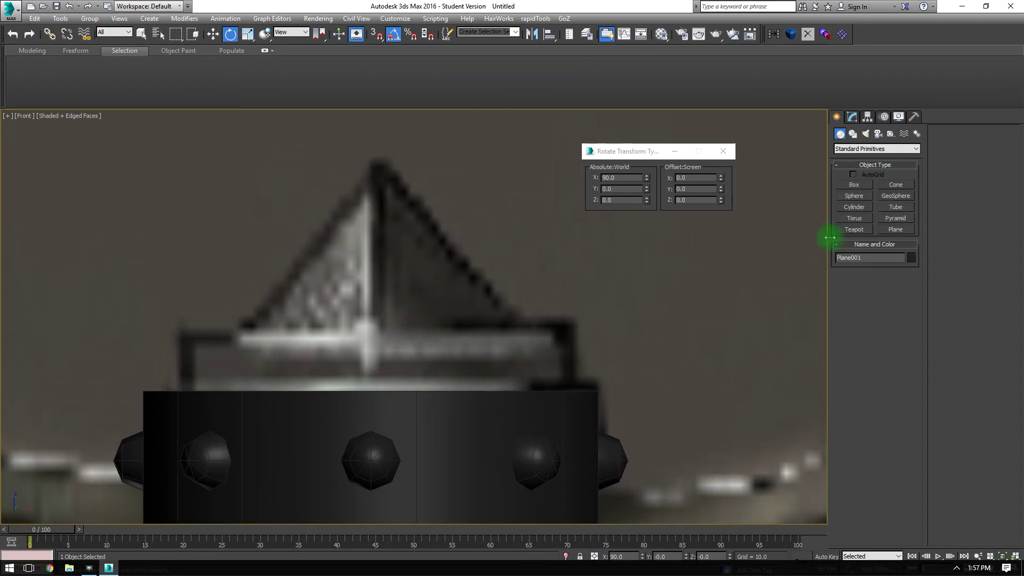
{"action": "left_click", "coordinate": [895, 219]}
{"action": "left_click_drag", "start_coordinate": [278, 188], "coordinate": [507, 382]}
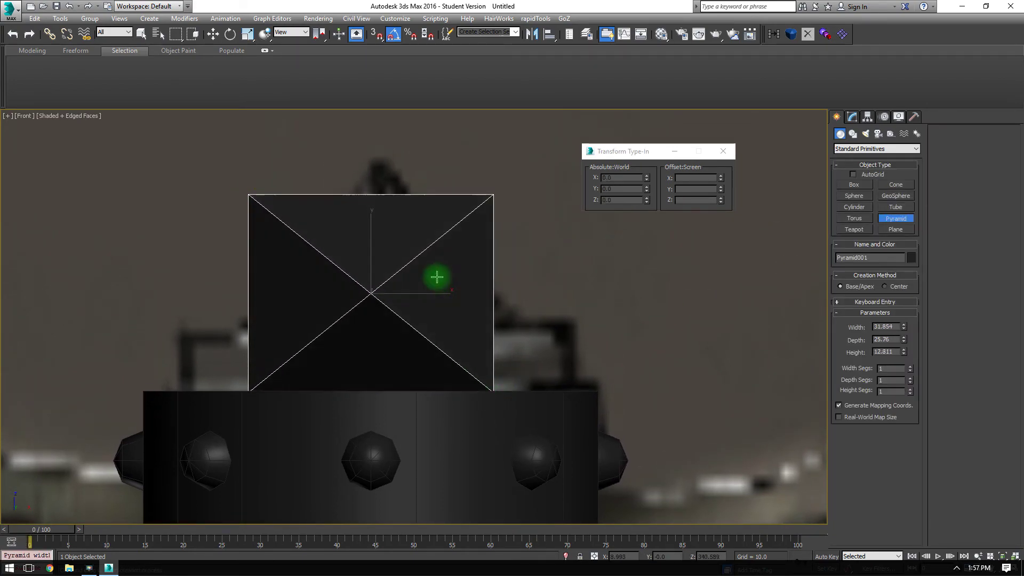
{"action": "left_click", "coordinate": [457, 318]}
Step: Rotate the pyramid so its apex points upward and it is turned 45 degrees about the Z axis
{"action": "key", "text": "e"}
{"action": "left_click_drag", "start_coordinate": [371, 283], "coordinate": [387, 221]}
{"action": "left_click_drag", "start_coordinate": [338, 293], "coordinate": [365, 301]}
{"action": "key", "text": "ctrl+z"}
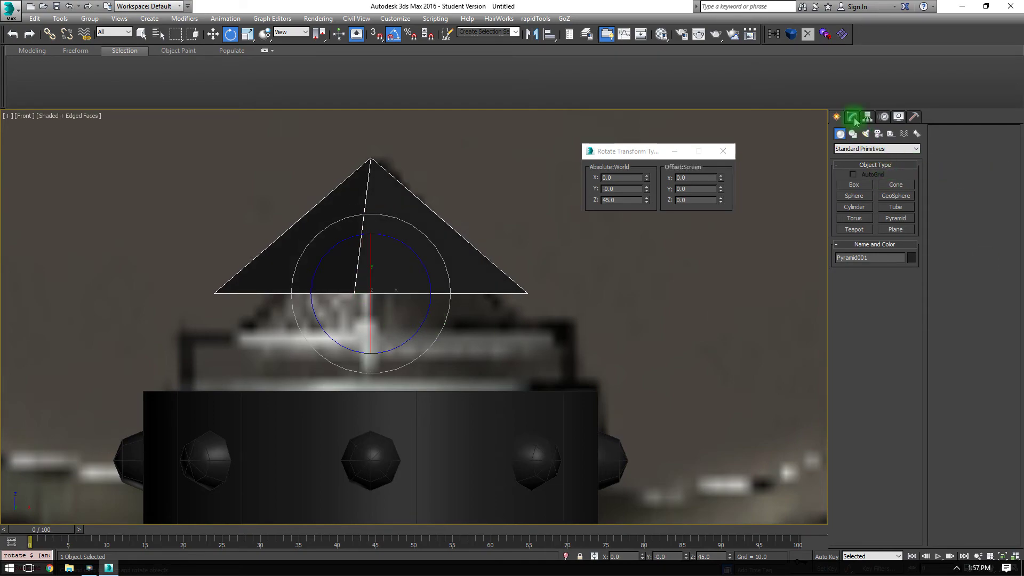
Step: Set the pyramid's width and depth to 30 each
{"action": "left_click", "coordinate": [852, 117]}
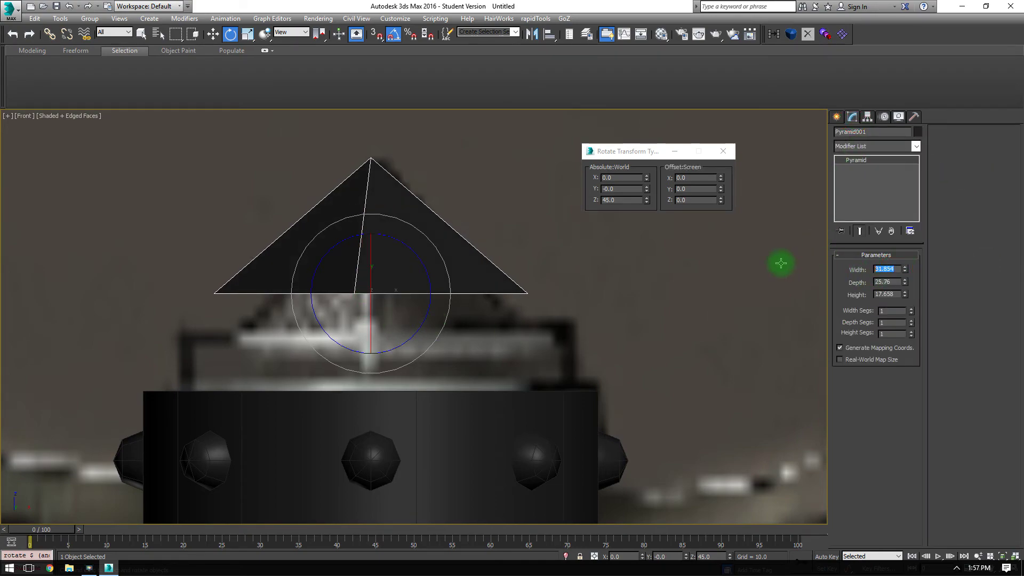
{"action": "type", "text": "30"}
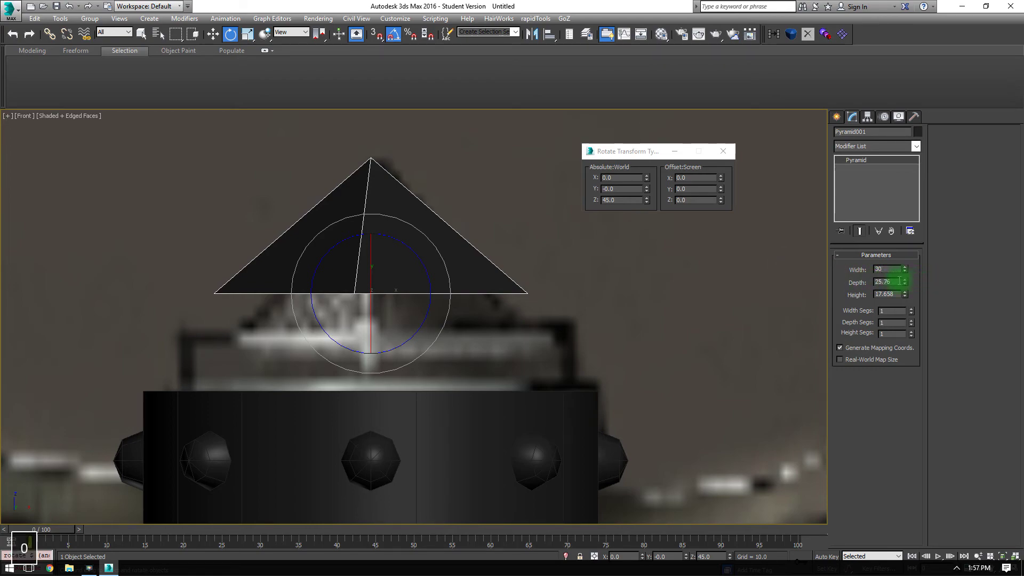
{"action": "left_click_drag", "start_coordinate": [899, 281], "coordinate": [749, 285]}
{"action": "type", "text": "30"}
{"action": "key", "text": "Return"}
{"action": "middle_click_drag", "start_coordinate": [451, 304], "coordinate": [467, 317]}
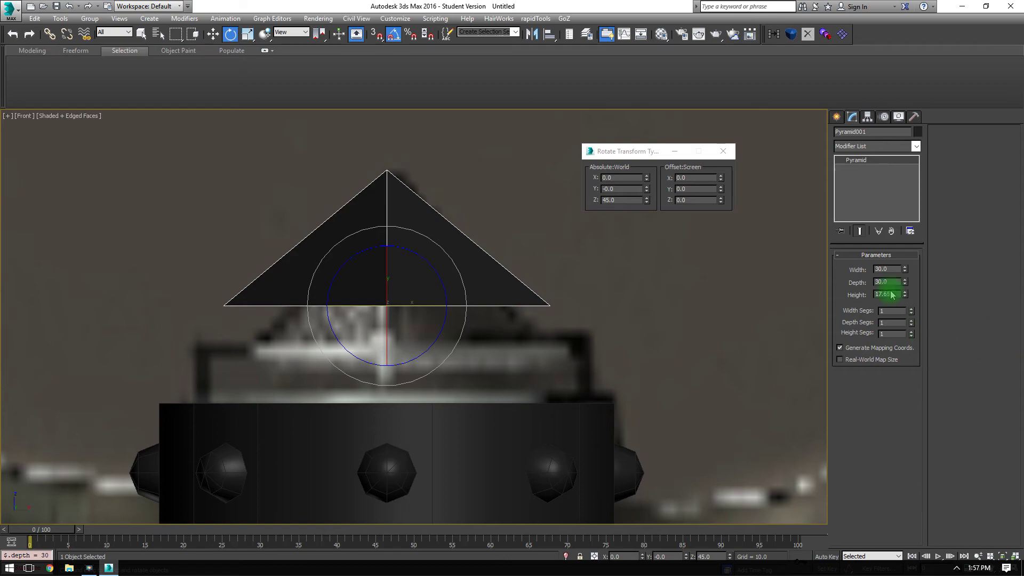
Step: Lower the pyramid to a Z position of about 335.6 and increase its height to about 22.6 to match the reference spike
{"action": "middle_click_drag", "start_coordinate": [535, 302], "coordinate": [564, 287]}
{"action": "key", "text": "w"}
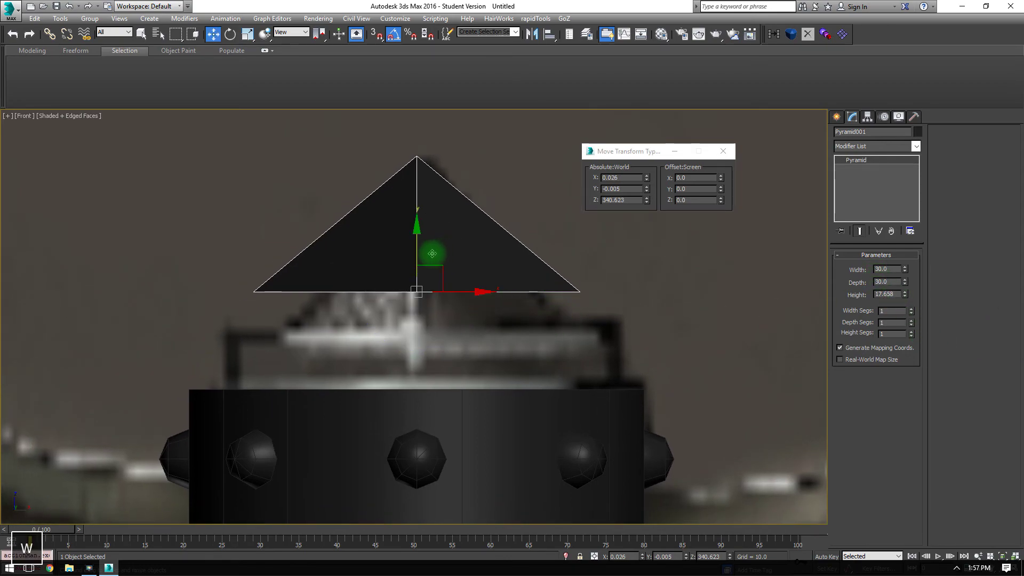
{"action": "left_click_drag", "start_coordinate": [416, 245], "coordinate": [407, 284]}
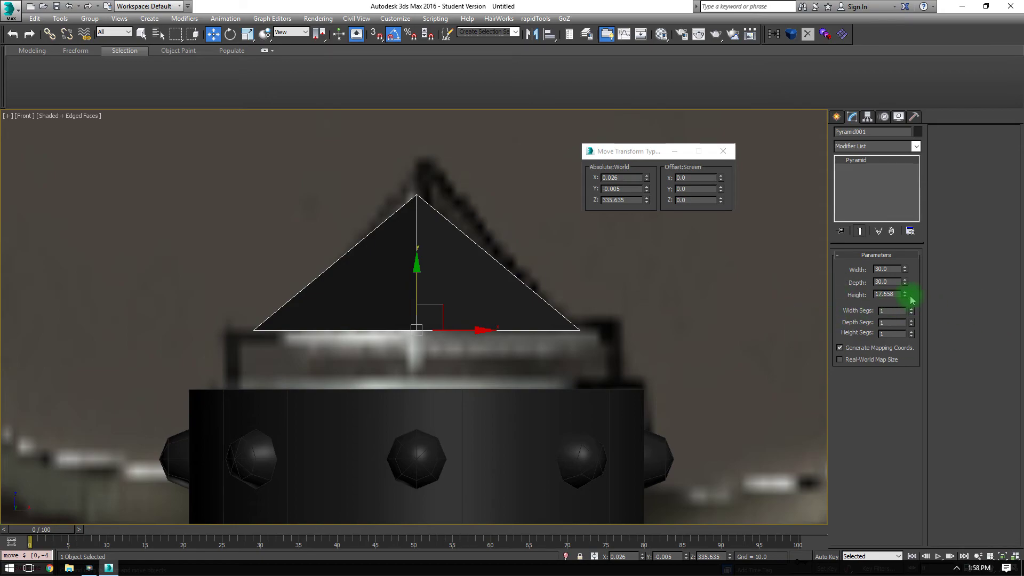
{"action": "left_click_drag", "start_coordinate": [905, 299], "coordinate": [916, 281]}
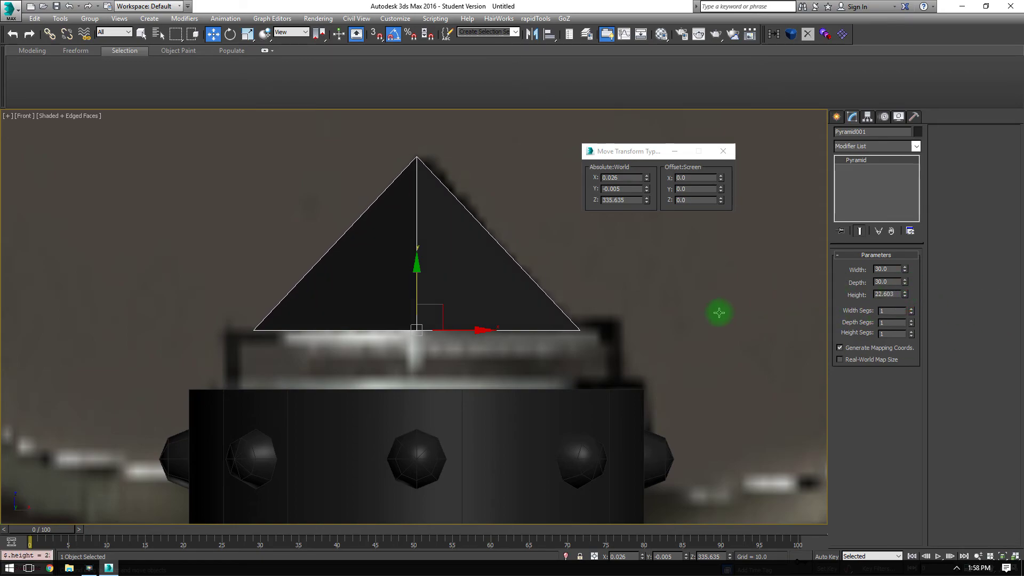
Step: Turn on see-through display for the pyramid and set its X and Y positions to 0
{"action": "middle_click_drag", "start_coordinate": [718, 313], "coordinate": [614, 345], "text": "alt"}
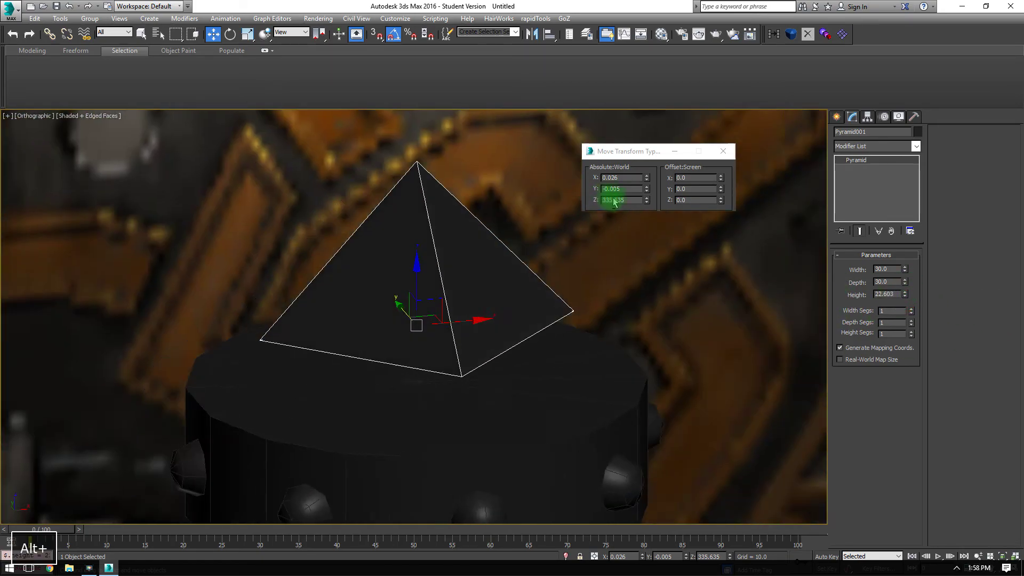
{"action": "middle_click_drag", "start_coordinate": [613, 202], "coordinate": [646, 199], "text": "alt"}
{"action": "key", "text": "f"}
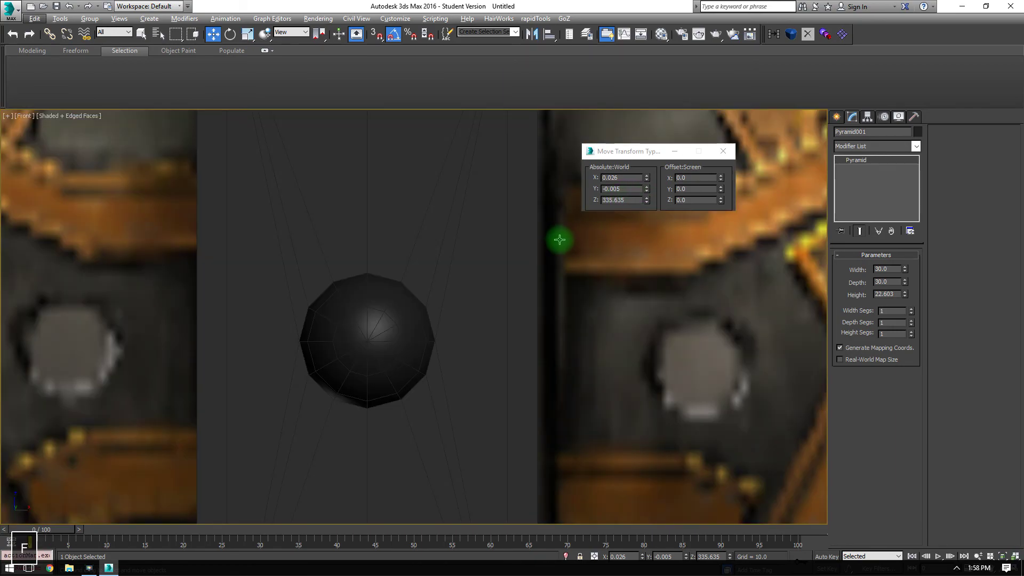
{"action": "key", "text": "alt+x"}
{"action": "scroll", "coordinate": [459, 230], "scroll_direction": "down", "scroll_amount": 2}
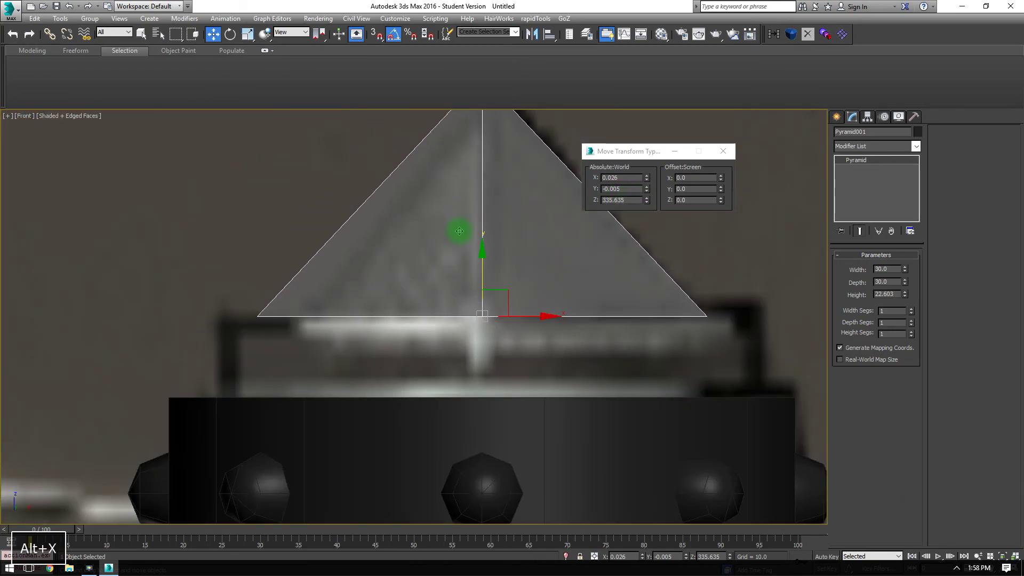
{"action": "middle_click_drag", "start_coordinate": [459, 231], "coordinate": [376, 318]}
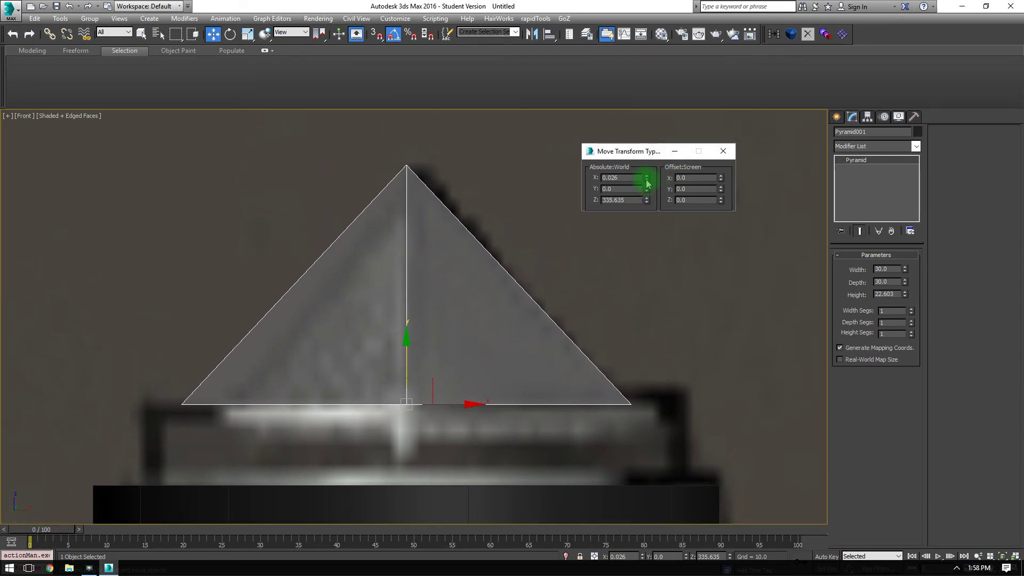
{"action": "middle_click_drag", "start_coordinate": [364, 357], "coordinate": [361, 330]}
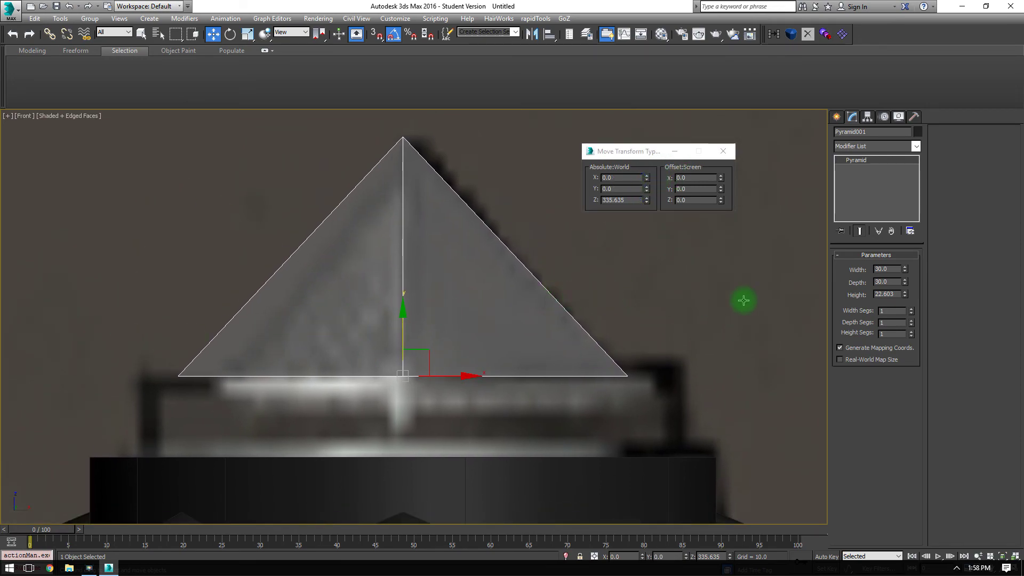
Step: Convert the pyramid to an editable poly and select only the four polygons of its base
{"action": "right_click", "coordinate": [446, 267]}
{"action": "left_click", "coordinate": [481, 278]}
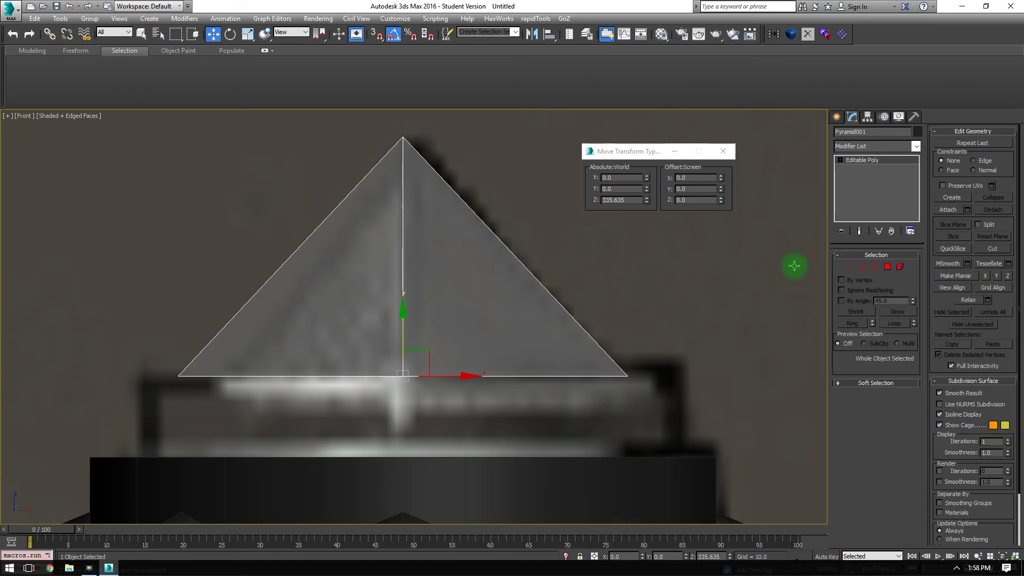
{"action": "left_click", "coordinate": [887, 268]}
{"action": "left_click_drag", "start_coordinate": [715, 298], "coordinate": [105, 420]}
{"action": "left_click_drag", "start_coordinate": [303, 162], "coordinate": [790, 164], "text": "alt"}
{"action": "middle_click_drag", "start_coordinate": [583, 321], "coordinate": [591, 200]}
{"action": "middle_click_drag", "start_coordinate": [673, 379], "coordinate": [670, 384]}
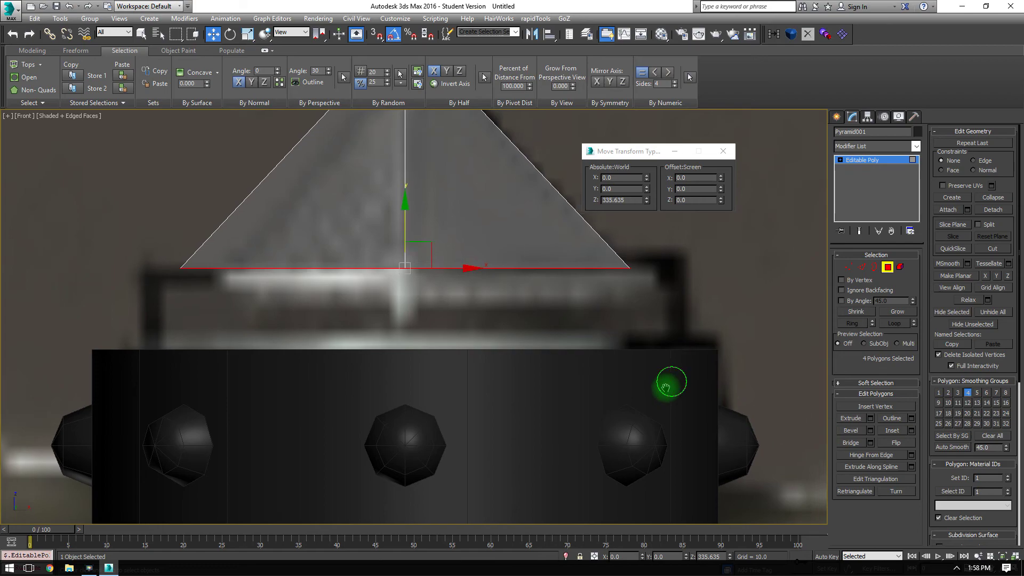
{"action": "key", "text": "p"}
{"action": "key", "text": "z"}
{"action": "middle_click_drag", "start_coordinate": [465, 333], "coordinate": [477, 341], "text": "alt"}
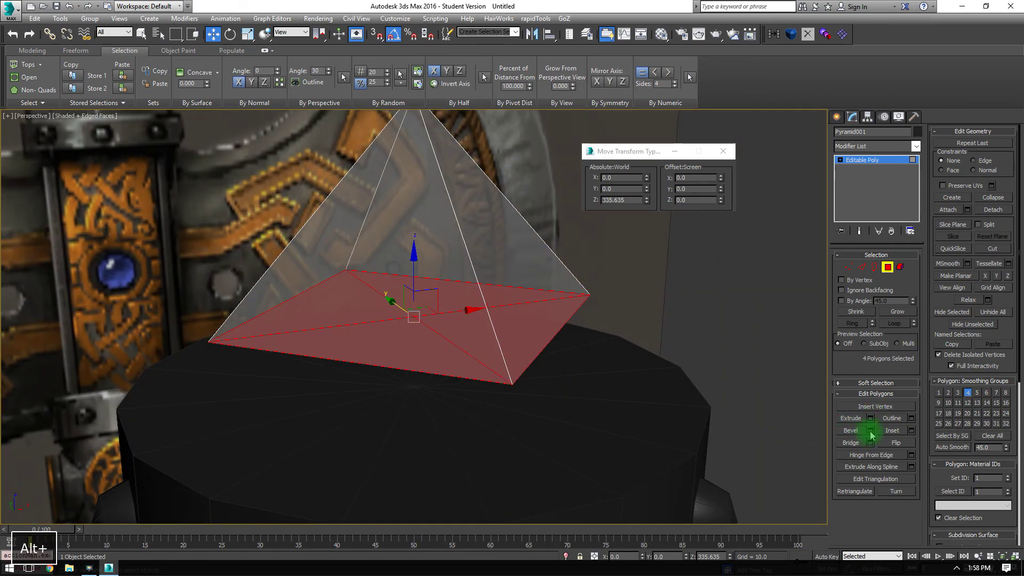
Step: Bevel the pyramid's base polygons outward with a height of 0 and an outline of about 4.35, and apply it to continue beveling
{"action": "left_click", "coordinate": [870, 432]}
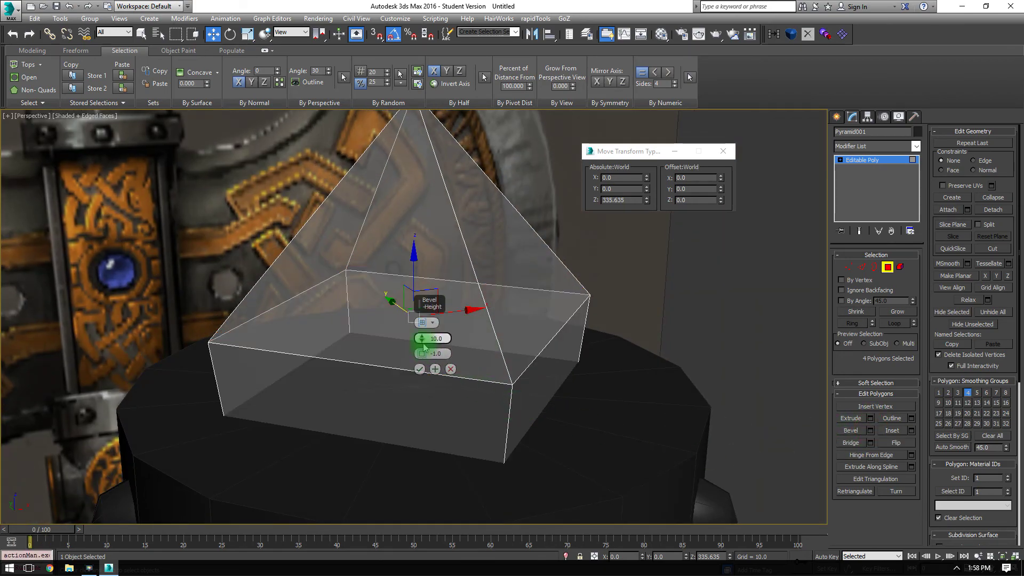
{"action": "right_click", "coordinate": [425, 346]}
{"action": "left_click_drag", "start_coordinate": [425, 356], "coordinate": [428, 325]}
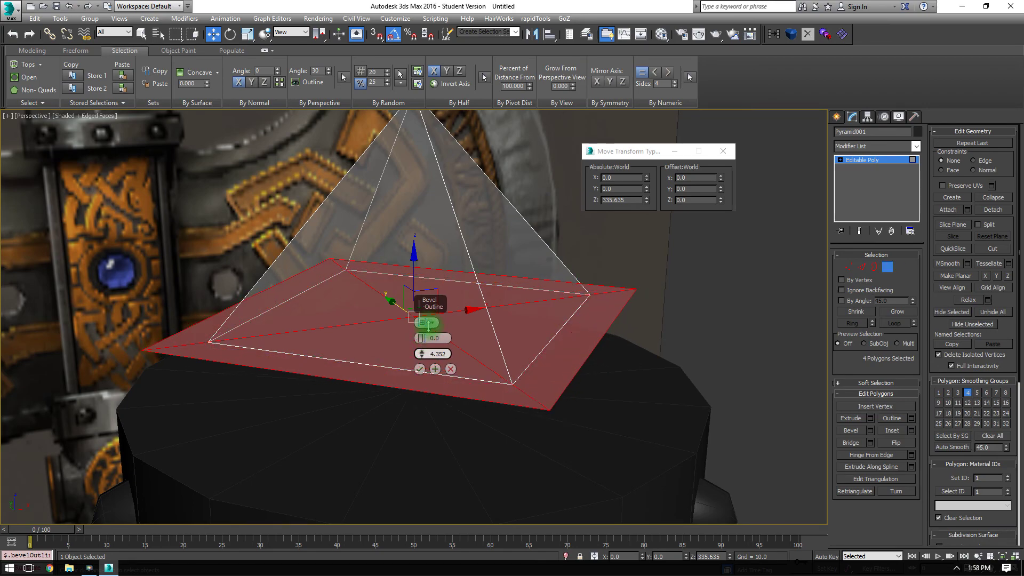
{"action": "left_click", "coordinate": [437, 370]}
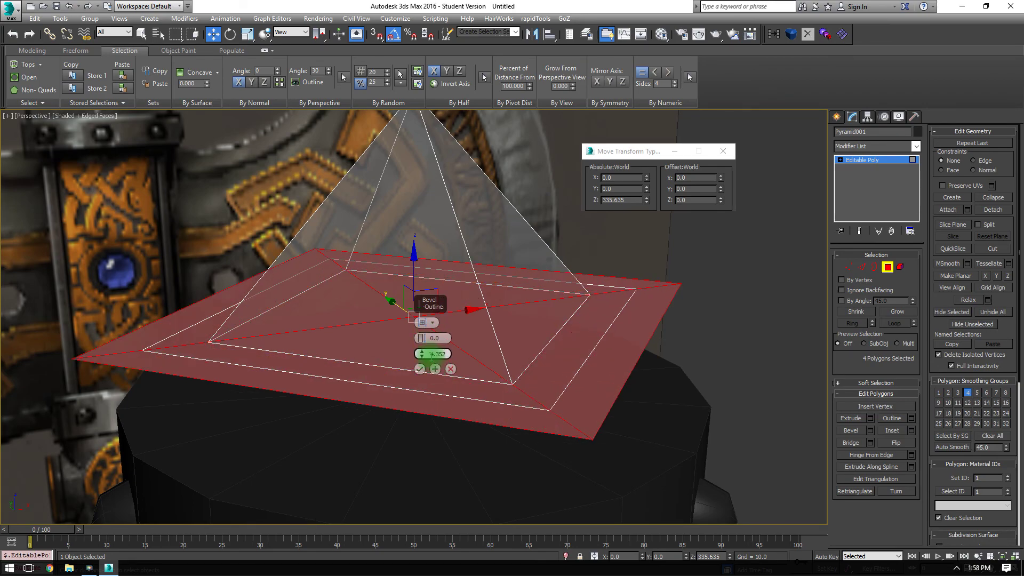
Step: Bevel the widened base polygons downward with a height of about 8.03 and an outline of 0
{"action": "left_click_drag", "start_coordinate": [421, 342], "coordinate": [432, 302]}
{"action": "key", "text": "Delete"}
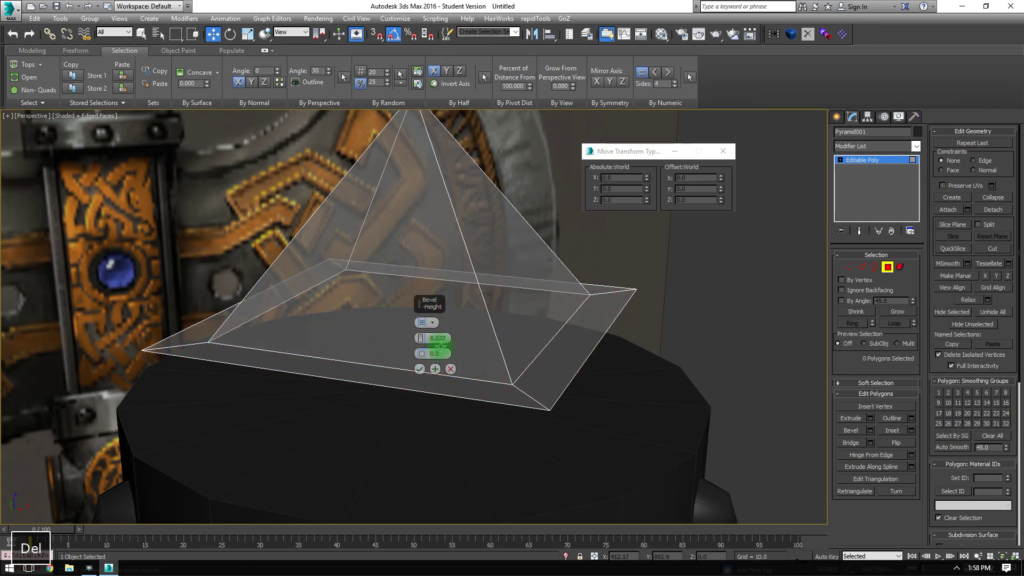
{"action": "key", "text": "ctrl+z"}
{"action": "left_click", "coordinate": [433, 366]}
{"action": "left_click", "coordinate": [420, 369]}
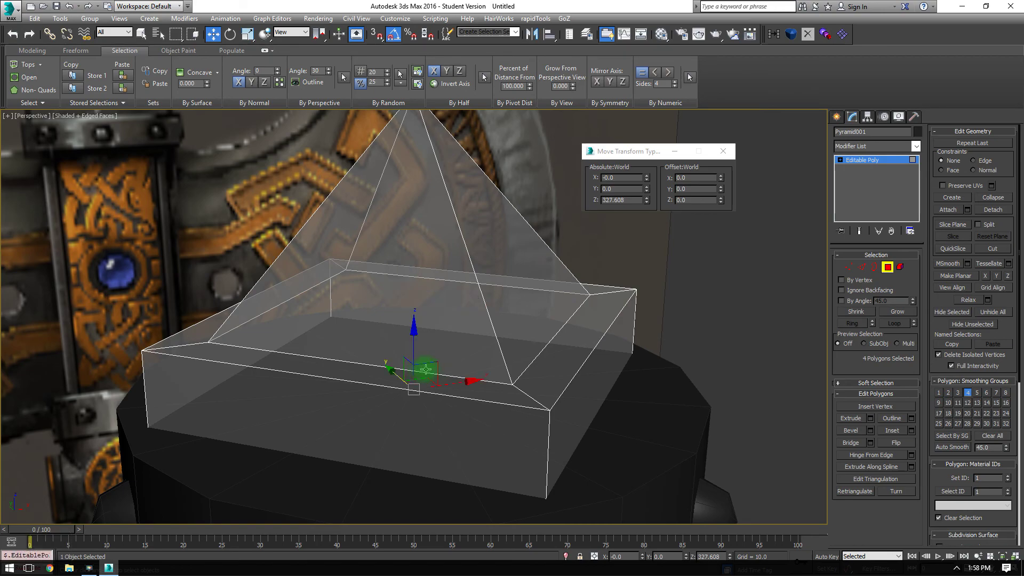
Step: Delete the base's underside polygons, turn off see-through display and leave polygon editing
{"action": "key", "text": "Delete"}
{"action": "key", "text": "alt+x"}
{"action": "left_click", "coordinate": [888, 268]}
{"action": "scroll", "coordinate": [744, 298], "scroll_direction": "down", "scroll_amount": 5}
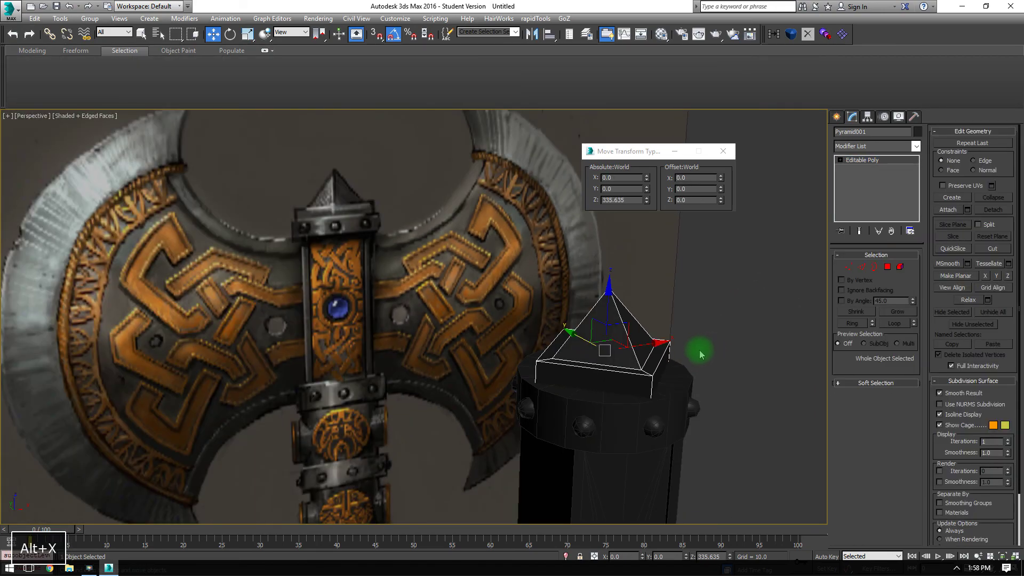
Step: Select the reference image plane behind the axe and delete it
{"action": "middle_click_drag", "start_coordinate": [662, 383], "coordinate": [537, 247], "text": "alt"}
{"action": "middle_click_drag", "start_coordinate": [537, 247], "coordinate": [514, 308]}
{"action": "left_click", "coordinate": [642, 295]}
{"action": "middle_click_drag", "start_coordinate": [641, 294], "coordinate": [400, 326]}
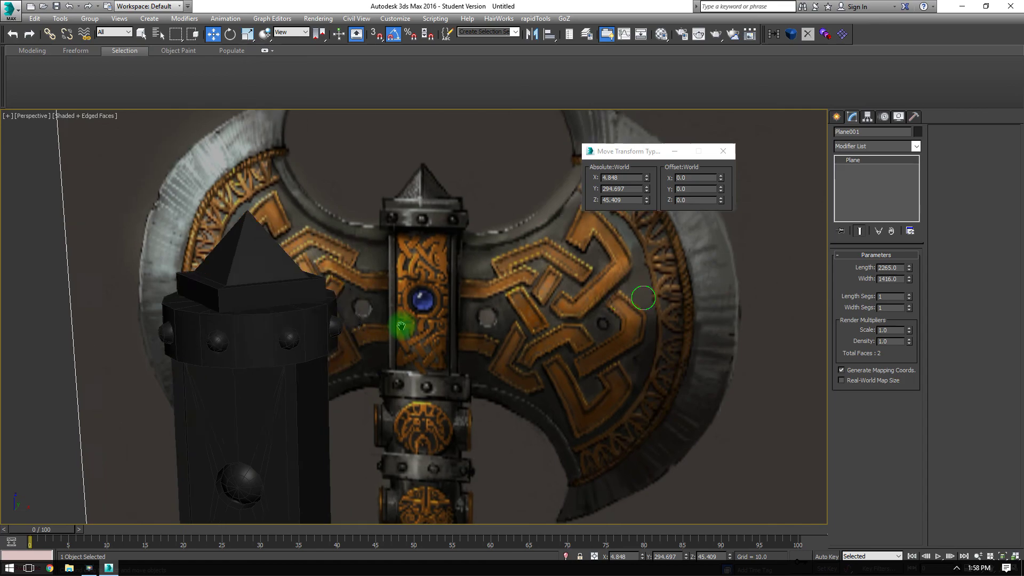
{"action": "scroll", "coordinate": [411, 342], "scroll_direction": "down", "scroll_amount": 5}
{"action": "key", "text": "Delete"}
Step: Select the wrapped grip object, rename it Handle, and close the attach list without attaching anything
{"action": "middle_click_drag", "start_coordinate": [473, 372], "coordinate": [439, 80]}
{"action": "scroll", "coordinate": [373, 479], "scroll_direction": "down", "scroll_amount": 6}
{"action": "key", "text": "z"}
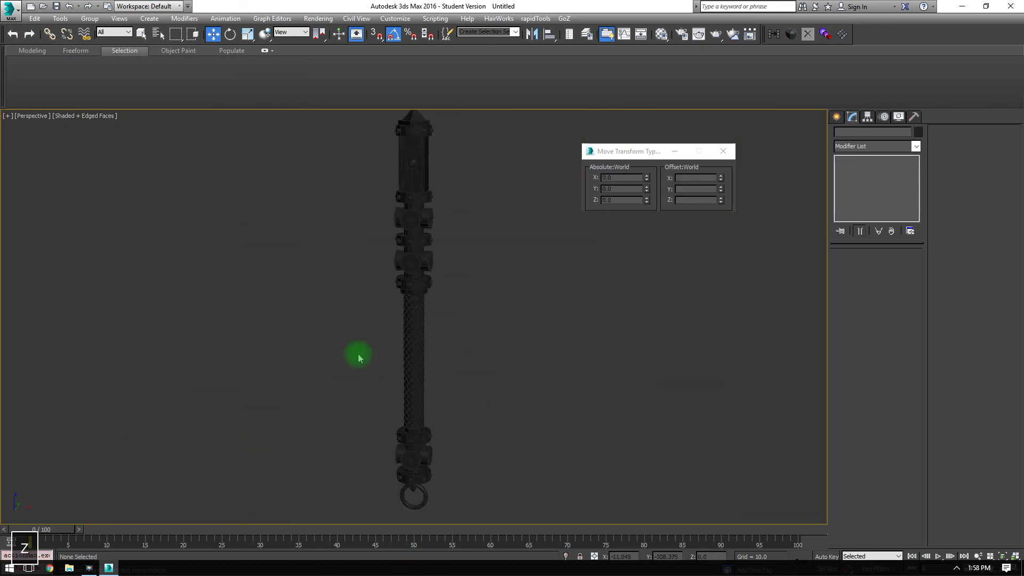
{"action": "left_click", "coordinate": [403, 384]}
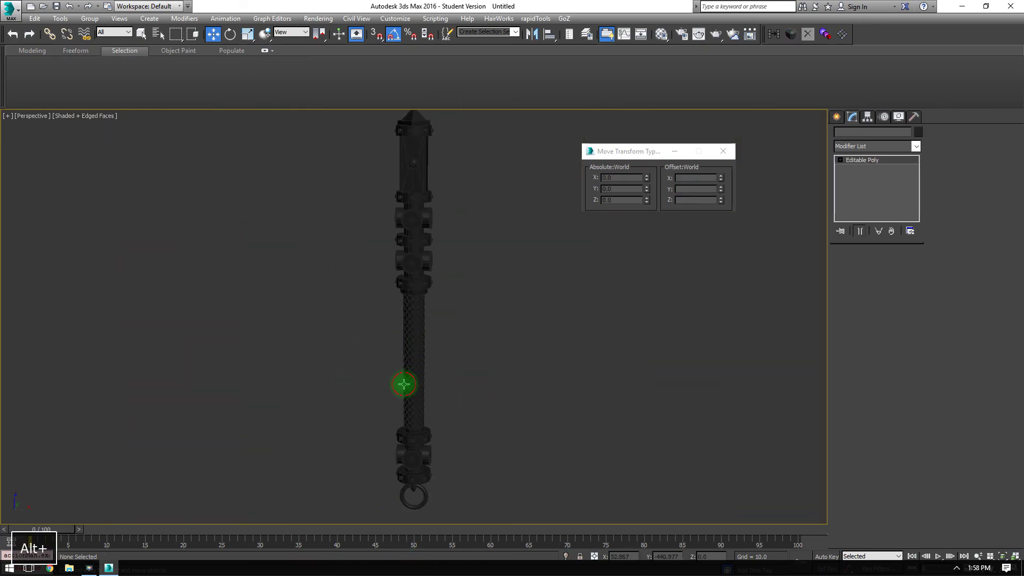
{"action": "left_click", "coordinate": [880, 129]}
{"action": "type", "text": "Hal"}
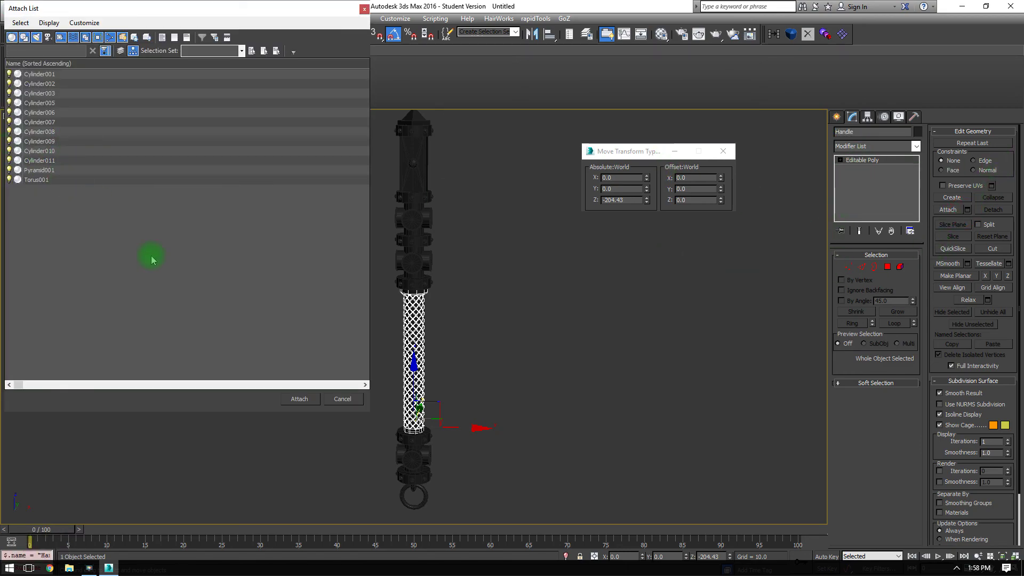
{"action": "left_click", "coordinate": [335, 399]}
{"action": "scroll", "coordinate": [338, 149], "scroll_direction": "down", "scroll_amount": 3}
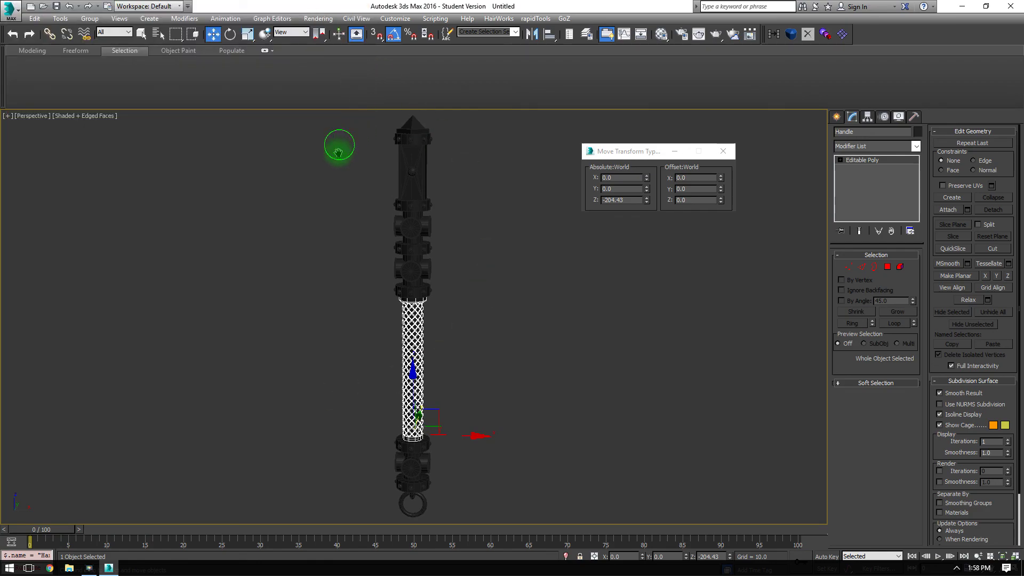
Step: Close the Move Transform Type-In window and leave all the axe parts deselected
{"action": "left_click_drag", "start_coordinate": [318, 125], "coordinate": [529, 439]}
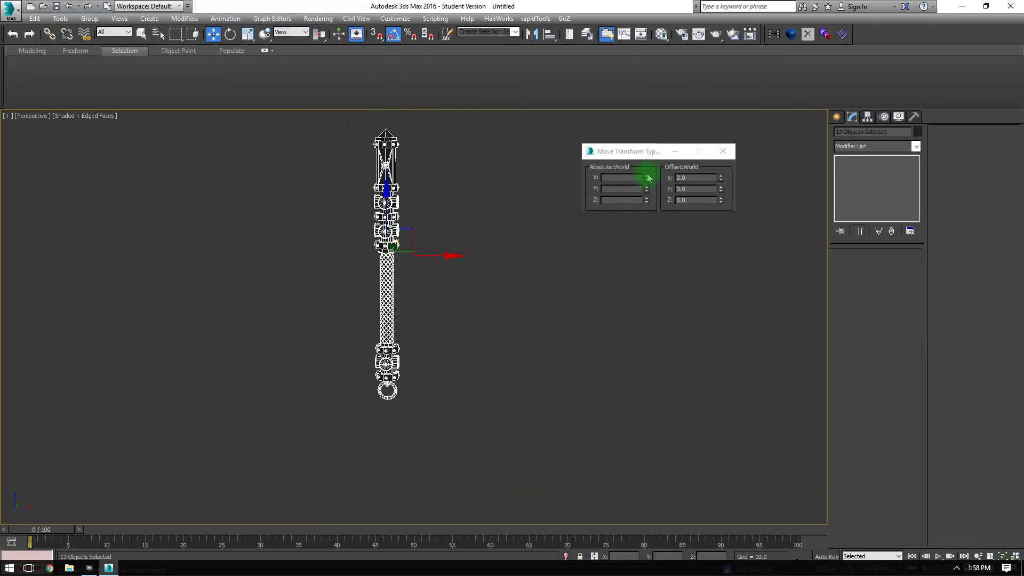
{"action": "left_click", "coordinate": [723, 151]}
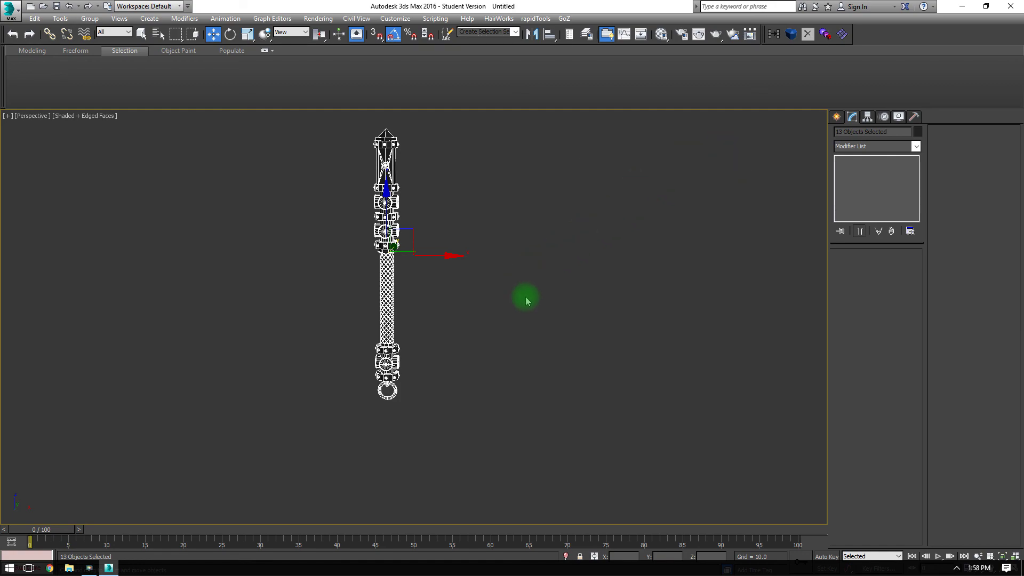
{"action": "left_click", "coordinate": [513, 300]}
Step: Attach all the listed cylinders, the pyramid and the torus to the Handle object so the shaft is one mesh
{"action": "left_click", "coordinate": [386, 306]}
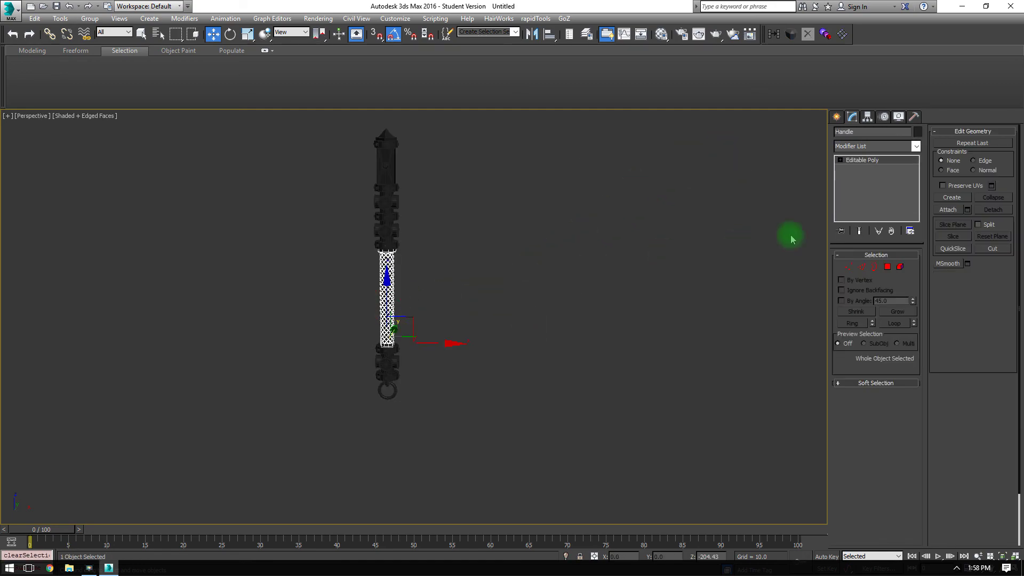
{"action": "left_click", "coordinate": [968, 209]}
{"action": "left_click", "coordinate": [50, 132]}
{"action": "key", "text": "ctrl+a"}
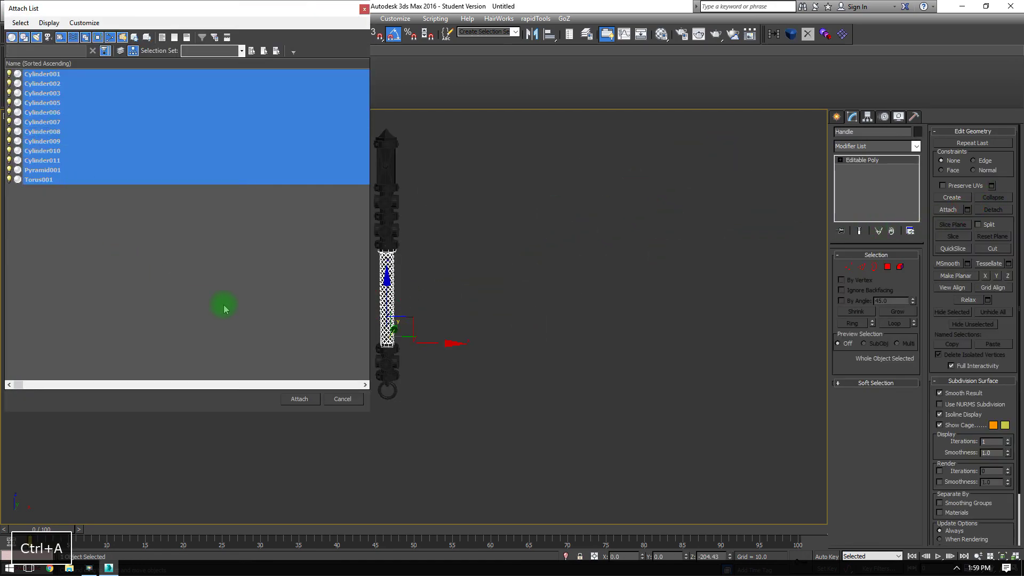
{"action": "left_click", "coordinate": [300, 402]}
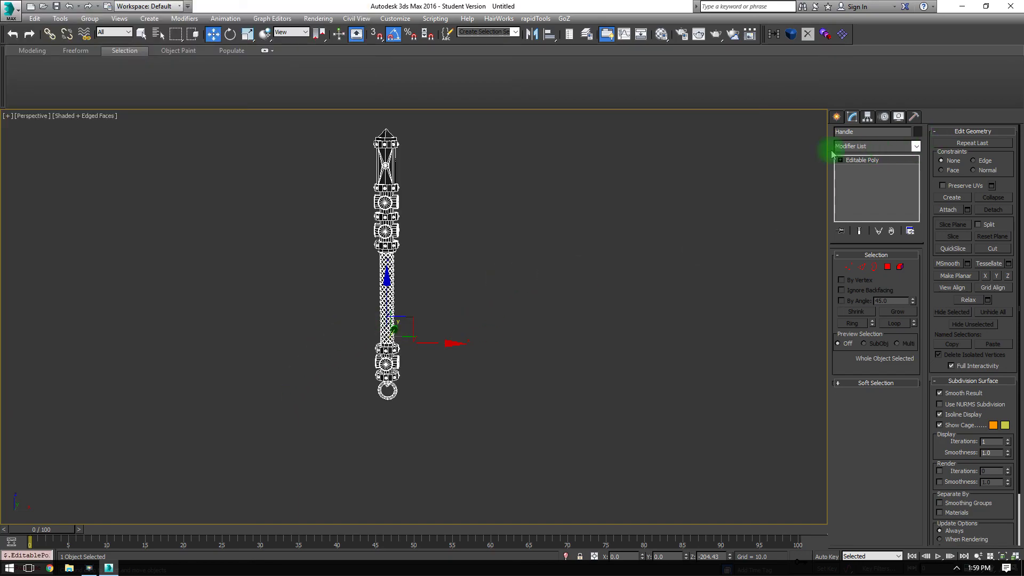
Step: Turn off the edged-faces display and deselect the Handle to inspect the shaded upper shaft and its pyramid spike up close
{"action": "mouse_move", "coordinate": [464, 175]}
{"action": "middle_mouse_down", "text": "alt"}
{"action": "mouse_move", "coordinate": [507, 181]}
{"action": "mouse_move", "coordinate": [542, 223]}
{"action": "middle_mouse_up", "text": "alt"}
{"action": "scroll", "coordinate": [512, 176], "scroll_direction": "up", "scroll_amount": 3}
{"action": "key", "text": "F4"}
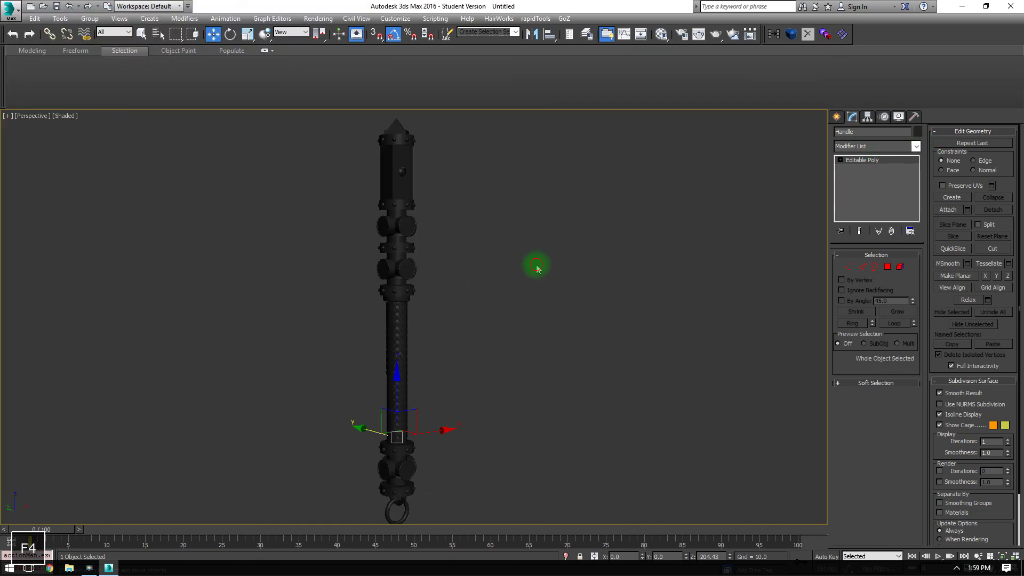
{"action": "left_click", "coordinate": [537, 265]}
{"action": "middle_click_drag", "start_coordinate": [518, 267], "coordinate": [487, 432], "text": "alt"}
{"action": "scroll", "coordinate": [407, 198], "scroll_direction": "up", "scroll_amount": 5}
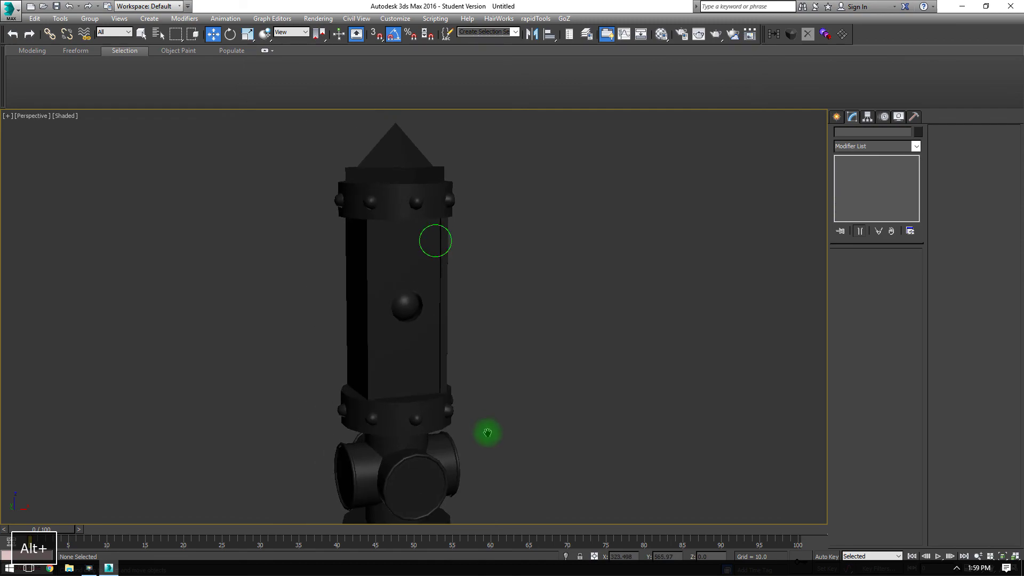